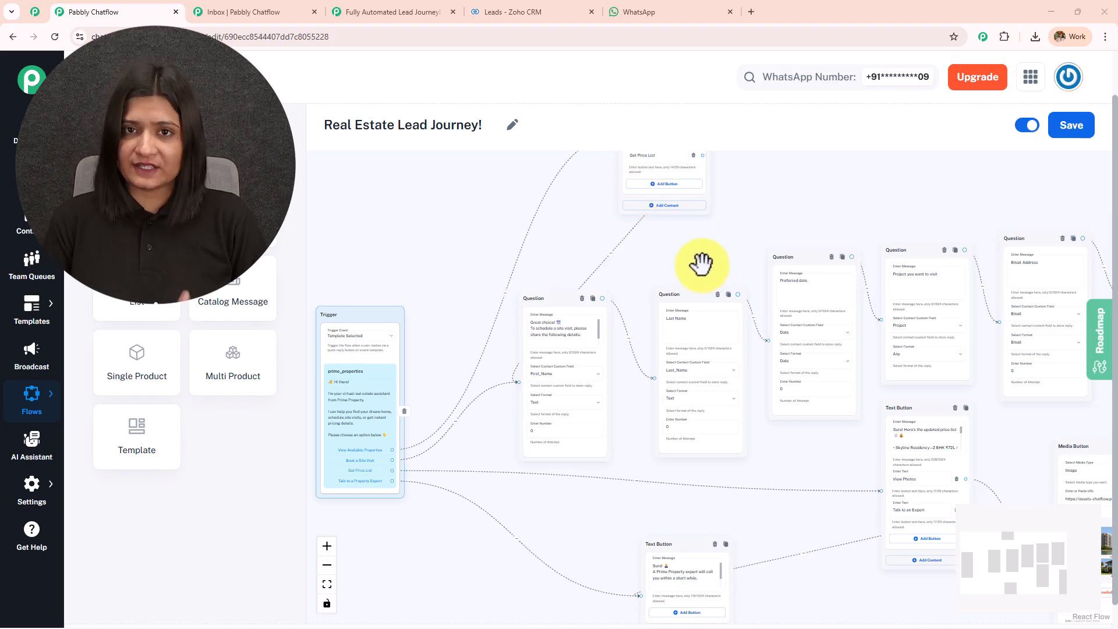
Review the Real Estate Lead Journey flow and the existing Zoho CRM leads.
left_click_drag(705, 251, 545, 244)
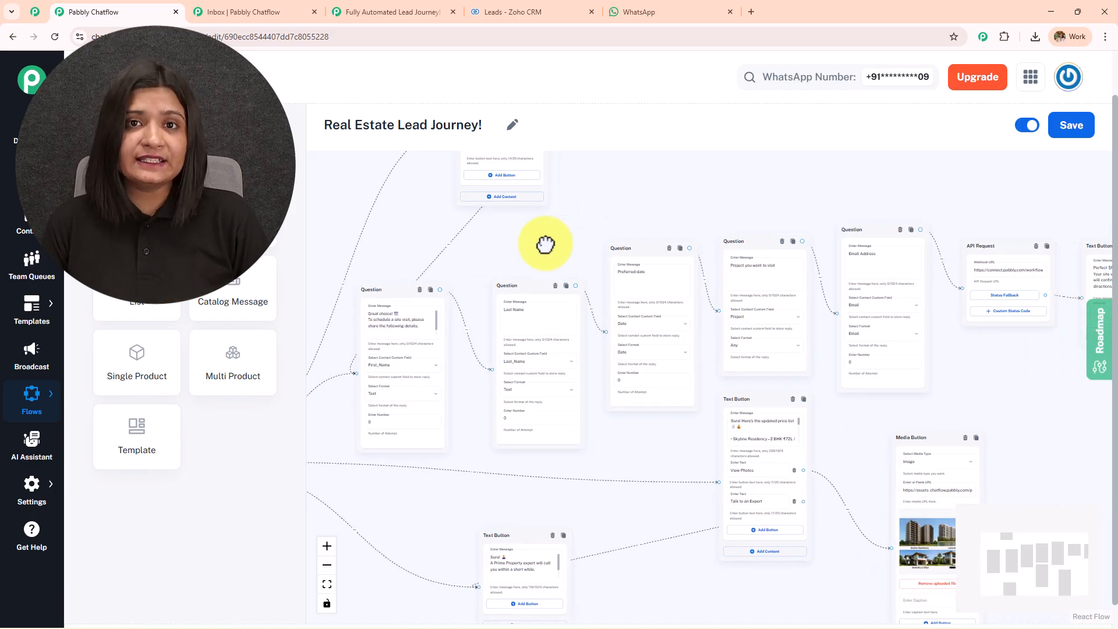
left_click(502, 11)
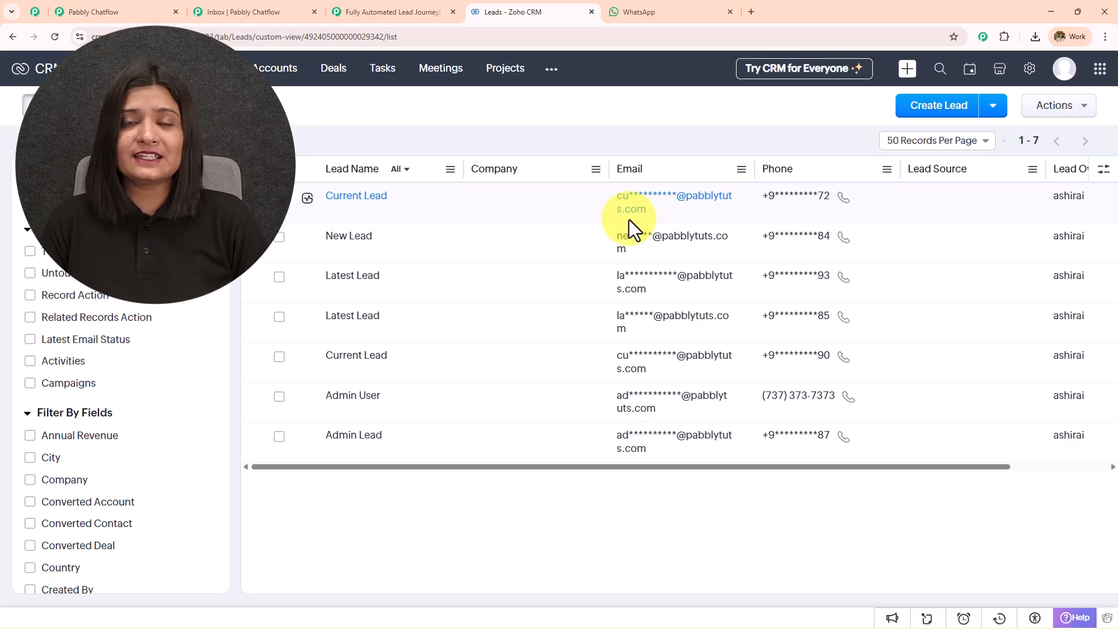
left_click(152, 12)
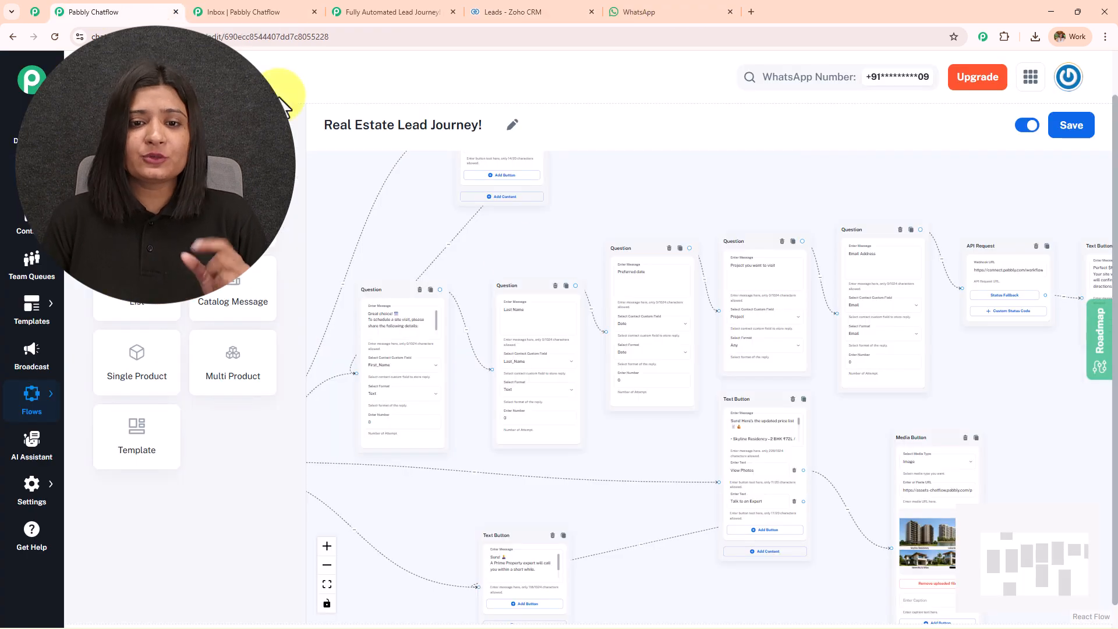
scroll(619, 218, "down", 4)
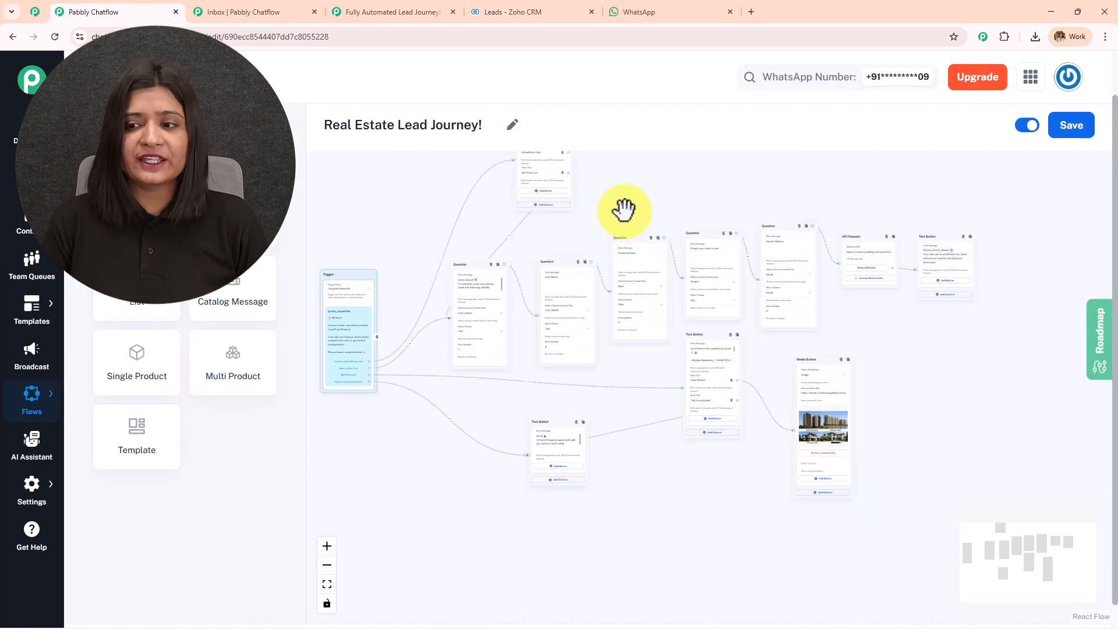
scroll(624, 210, "up", 2)
left_click_drag(625, 210, 662, 339)
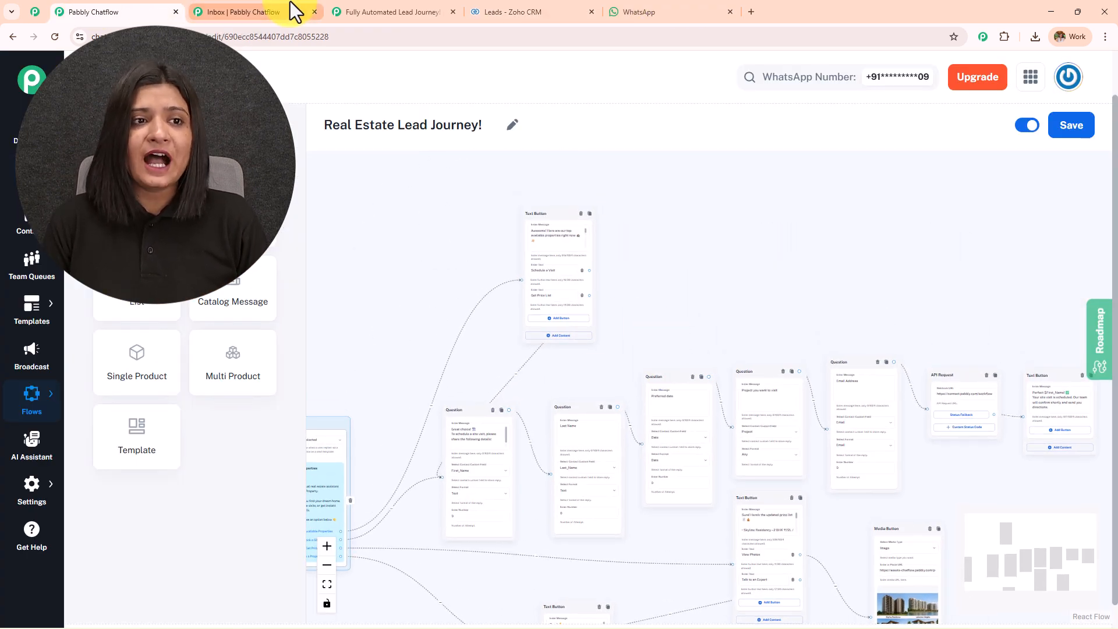
Send the prime_properties template to the test contact from the inbox.
left_click(274, 13)
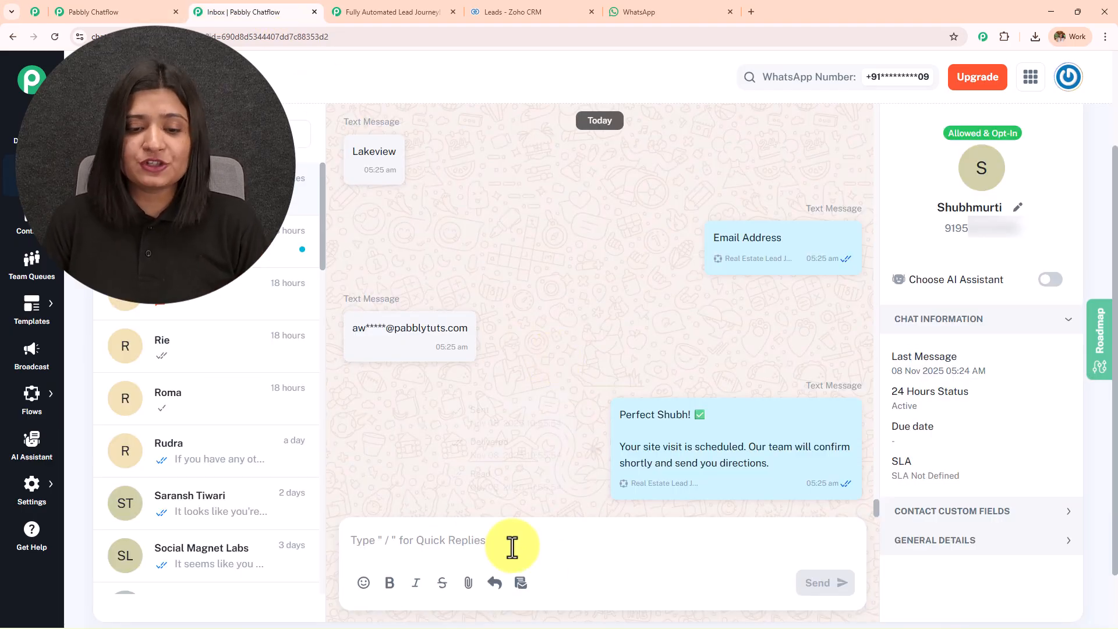
left_click(520, 582)
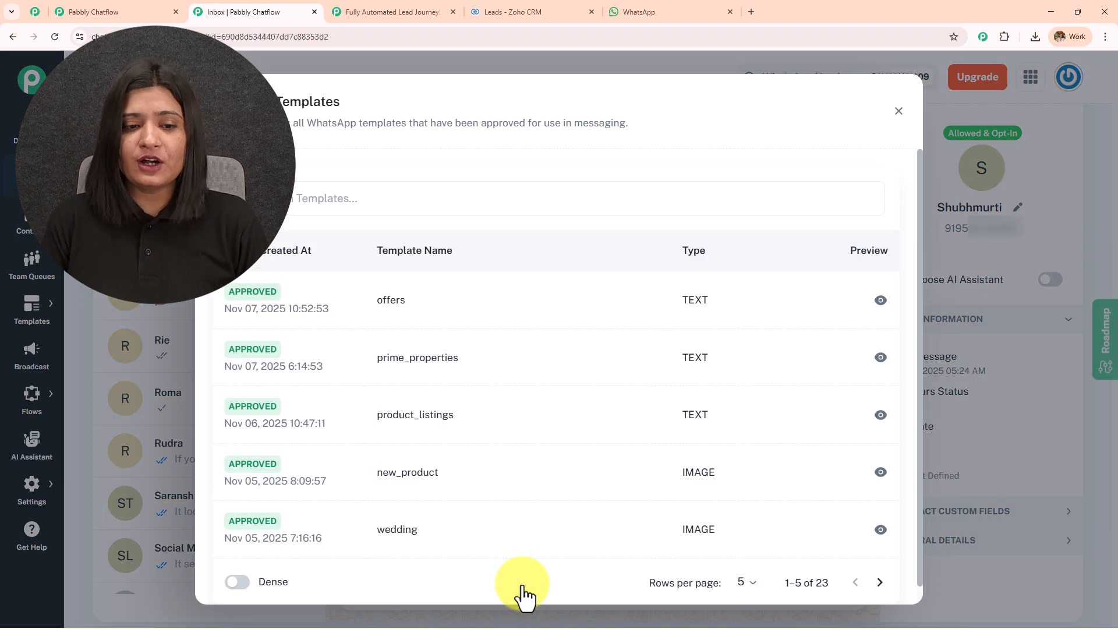
left_click(460, 361)
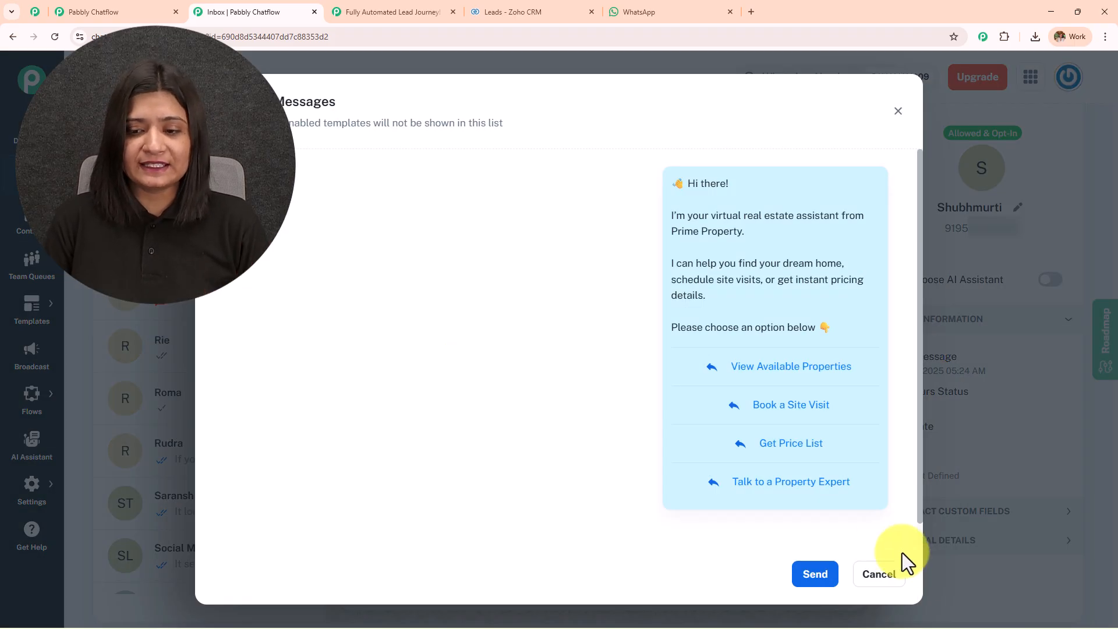
left_click(825, 578)
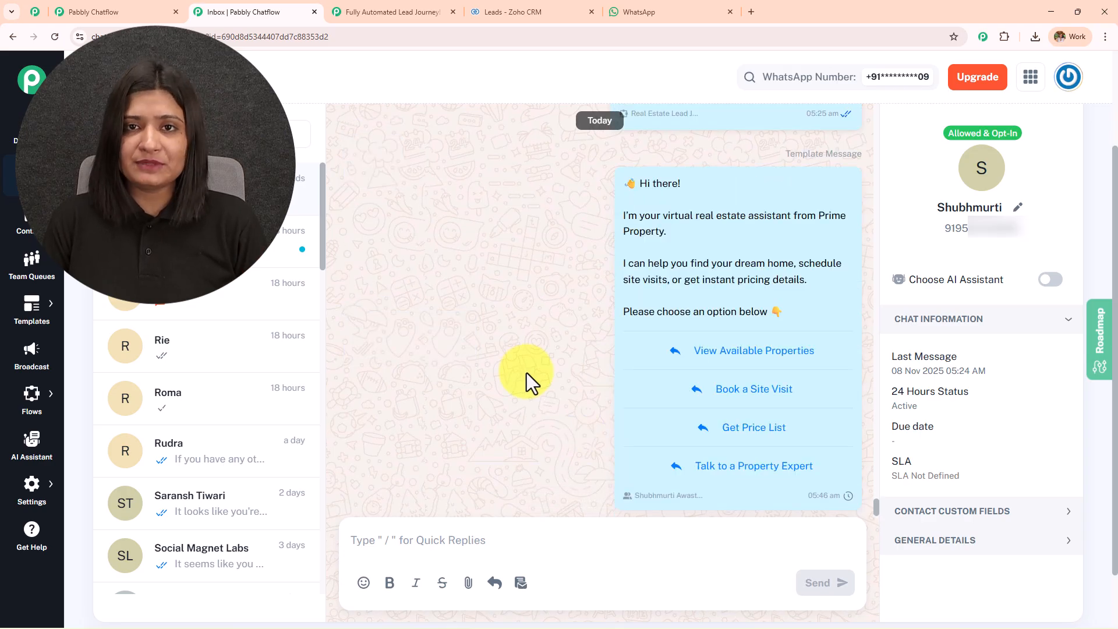
Confirm the welcome message arrived in WhatsApp and shows as sent in the inbox.
left_click(636, 11)
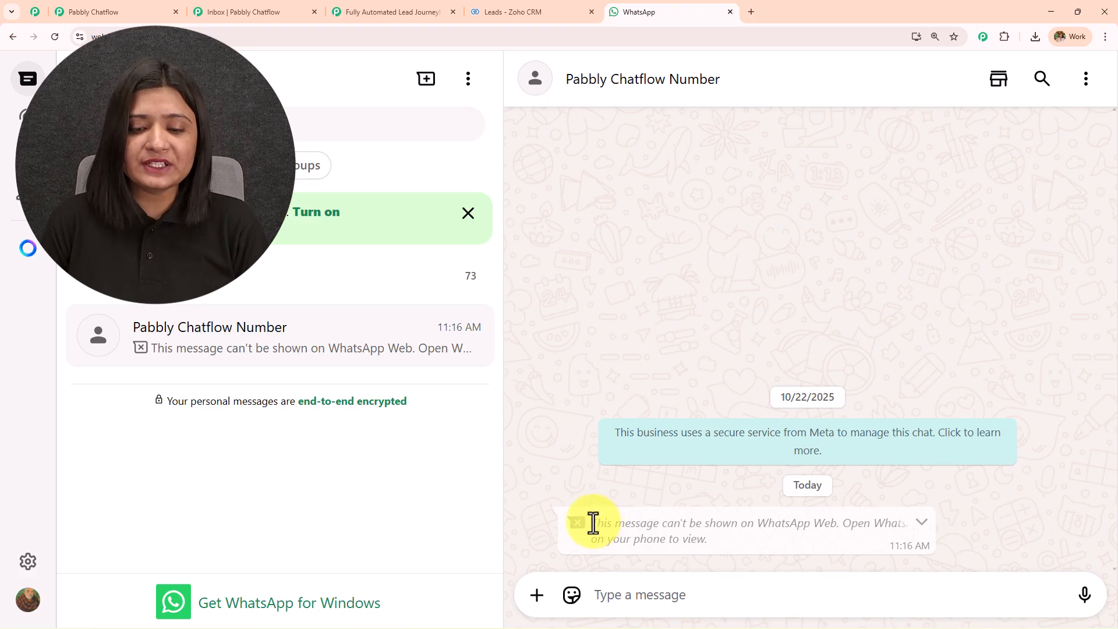
left_click_drag(591, 522, 741, 561)
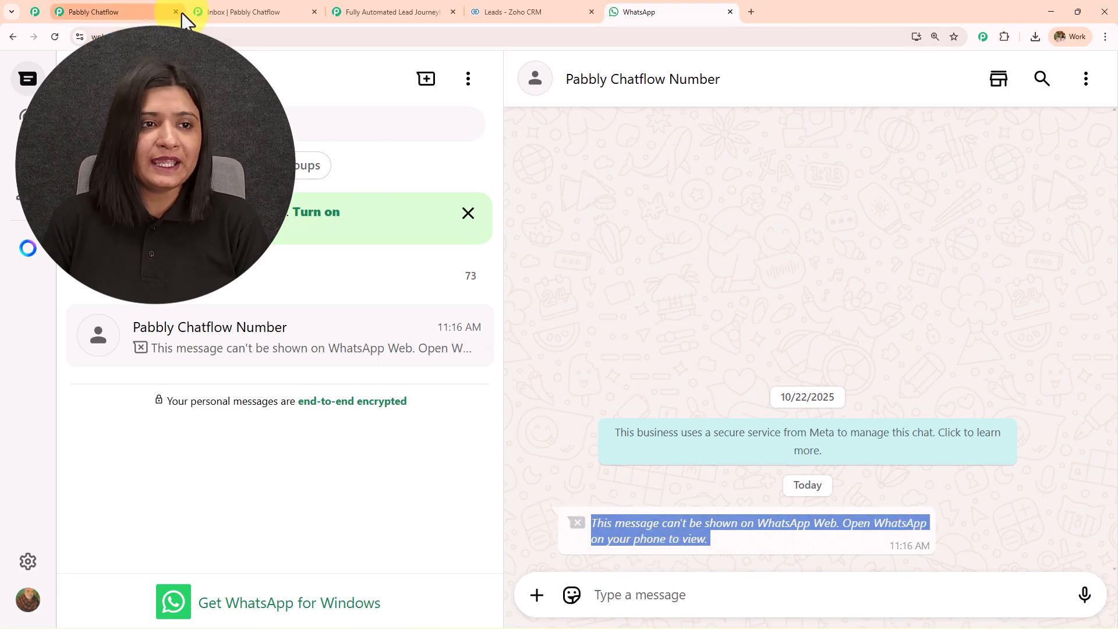
left_click(226, 11)
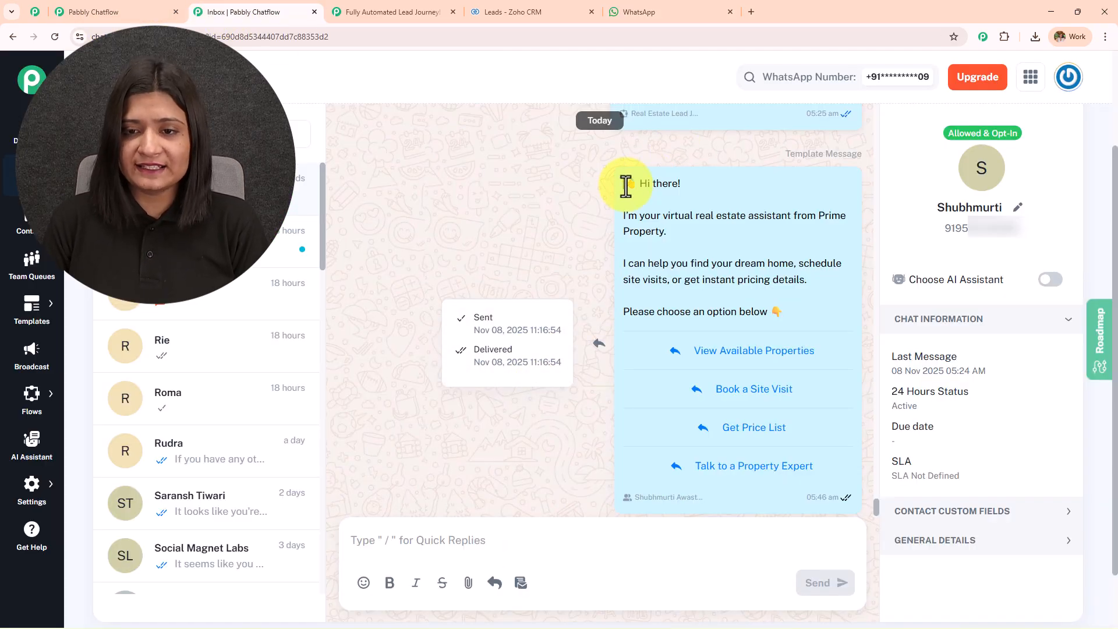
left_click_drag(623, 181, 839, 325)
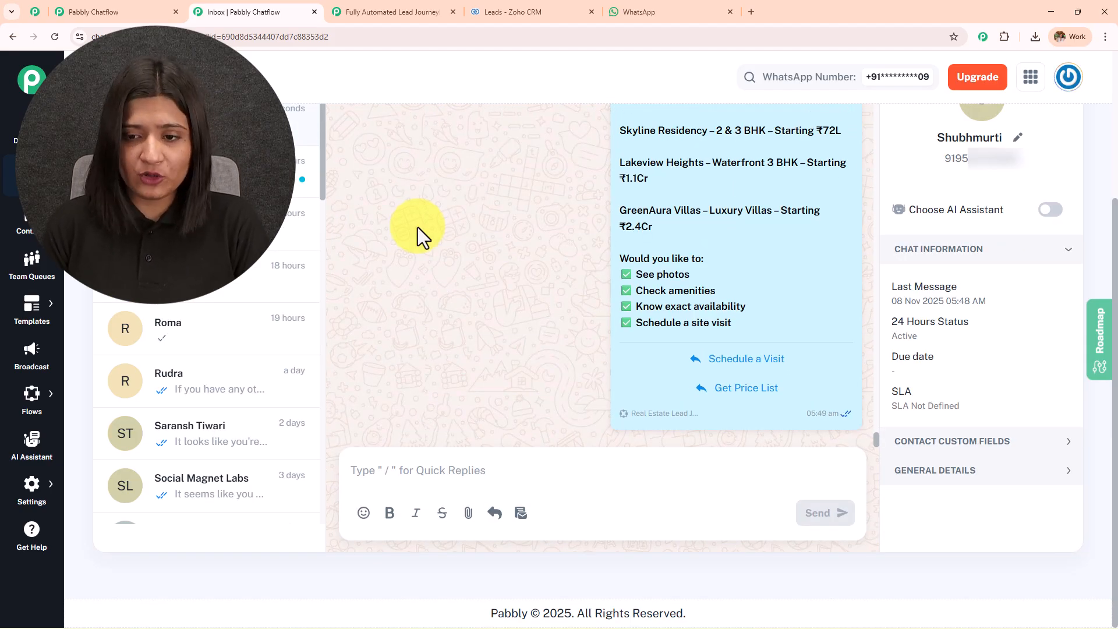
scroll(665, 191, "up", 3)
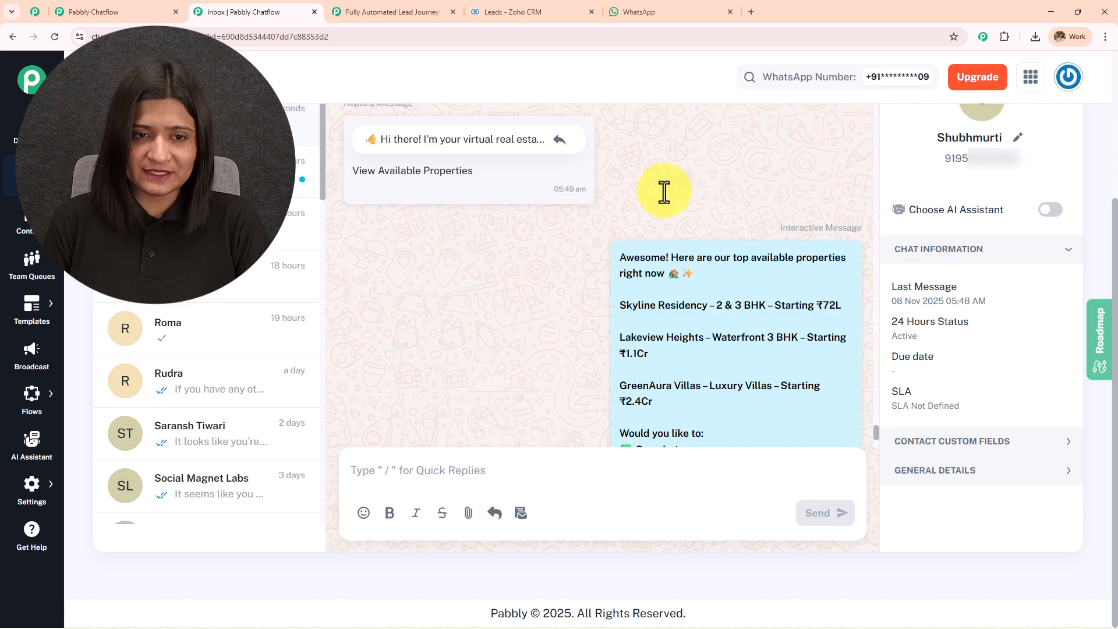
left_click(710, 8)
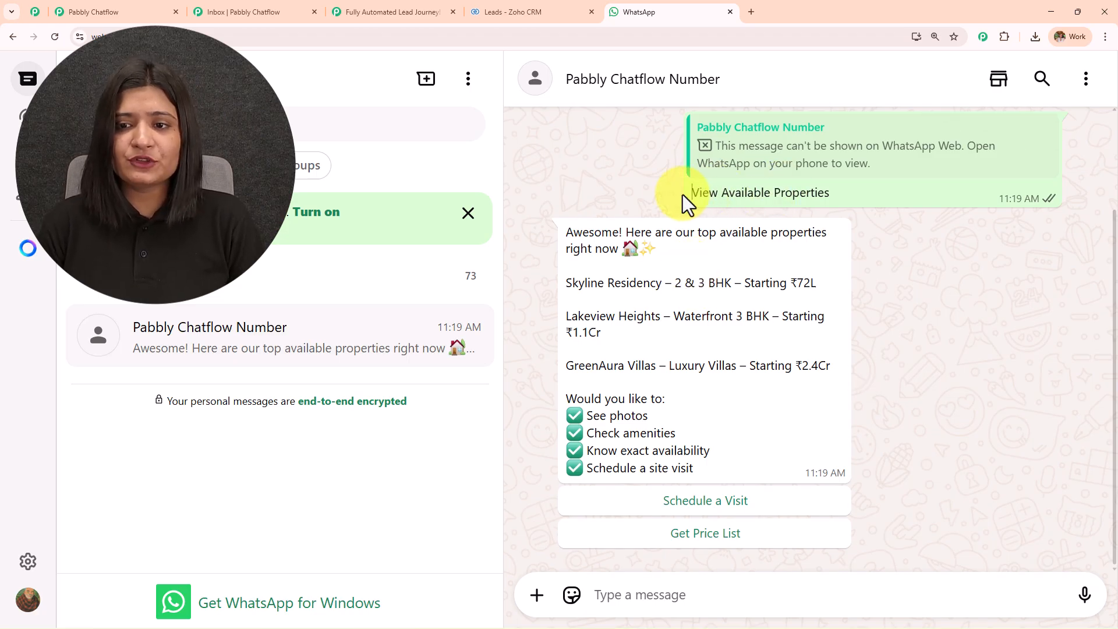
Review the Skyline Residency, Lakeview Heights and GreenAura Villas listings, then reply Schedule a Visit.
left_click_drag(682, 194, 869, 212)
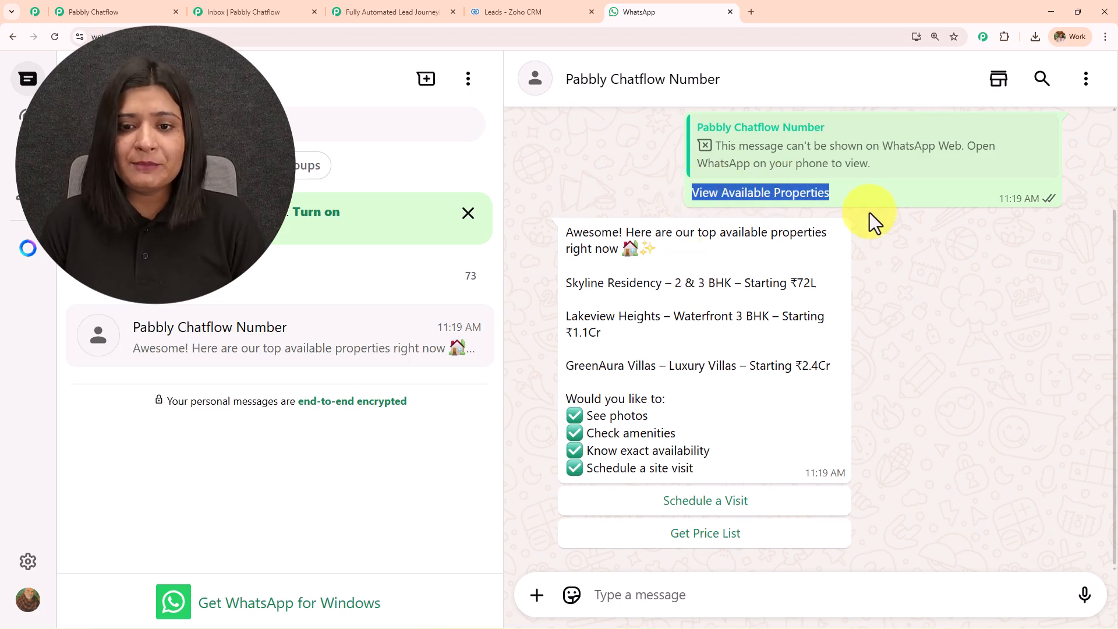
left_click_drag(553, 235, 850, 445)
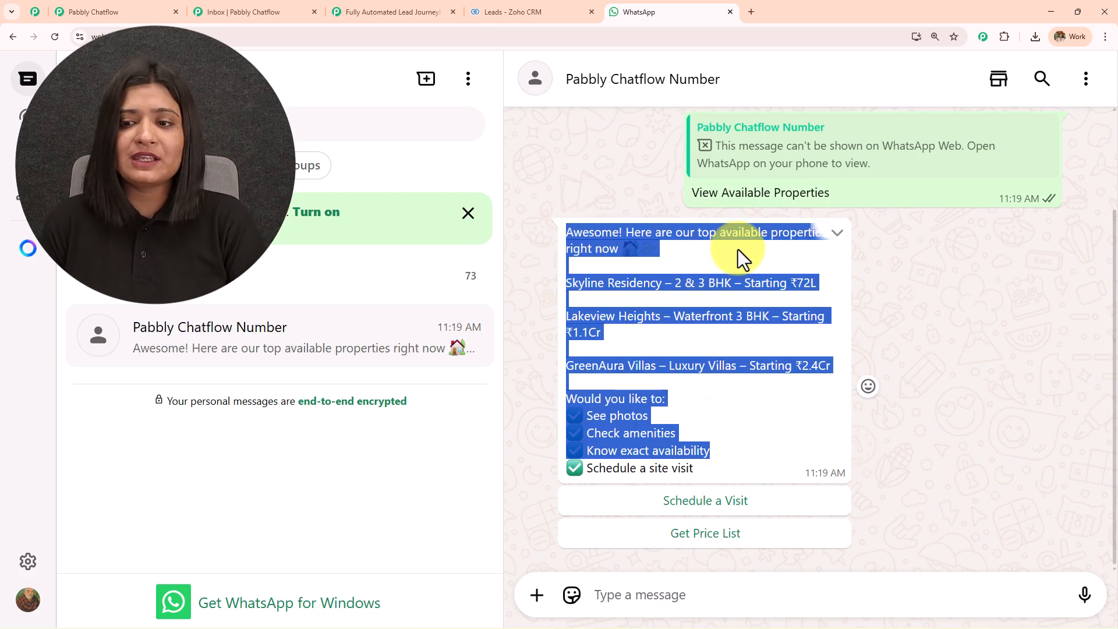
left_click(643, 272)
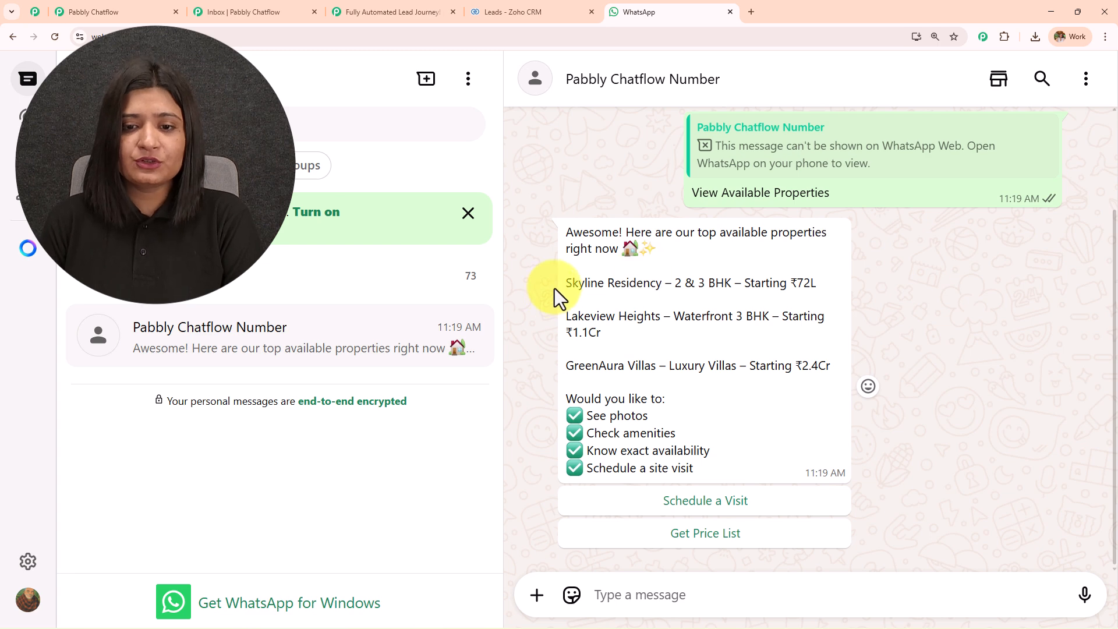
left_click_drag(566, 286, 679, 288)
left_click_drag(567, 322, 712, 321)
left_click(571, 369)
left_click_drag(571, 369, 704, 366)
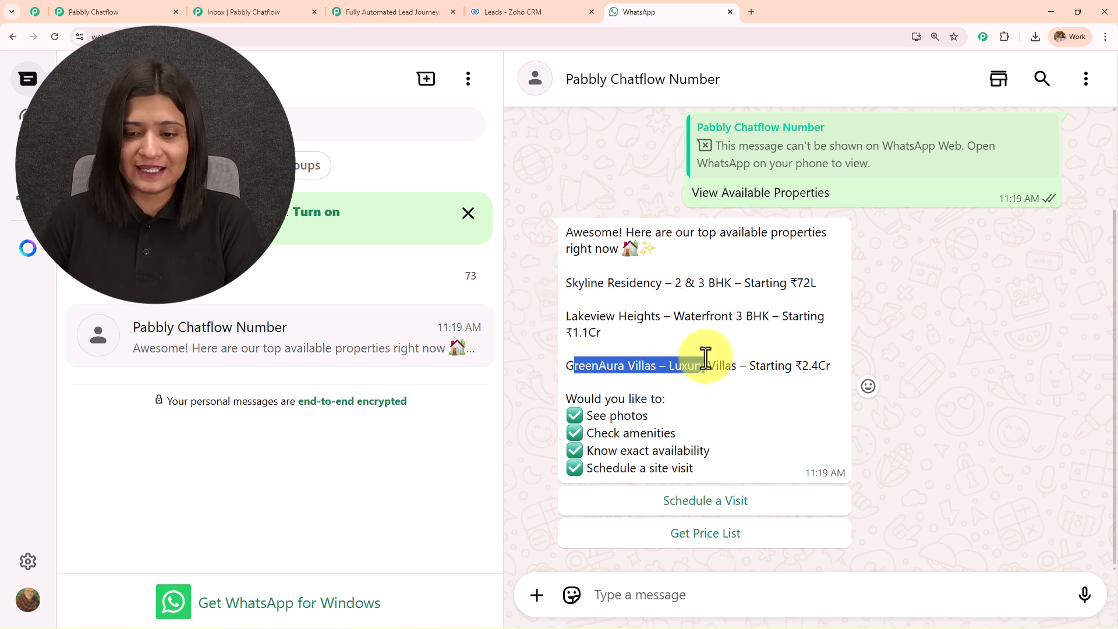
left_click(692, 508)
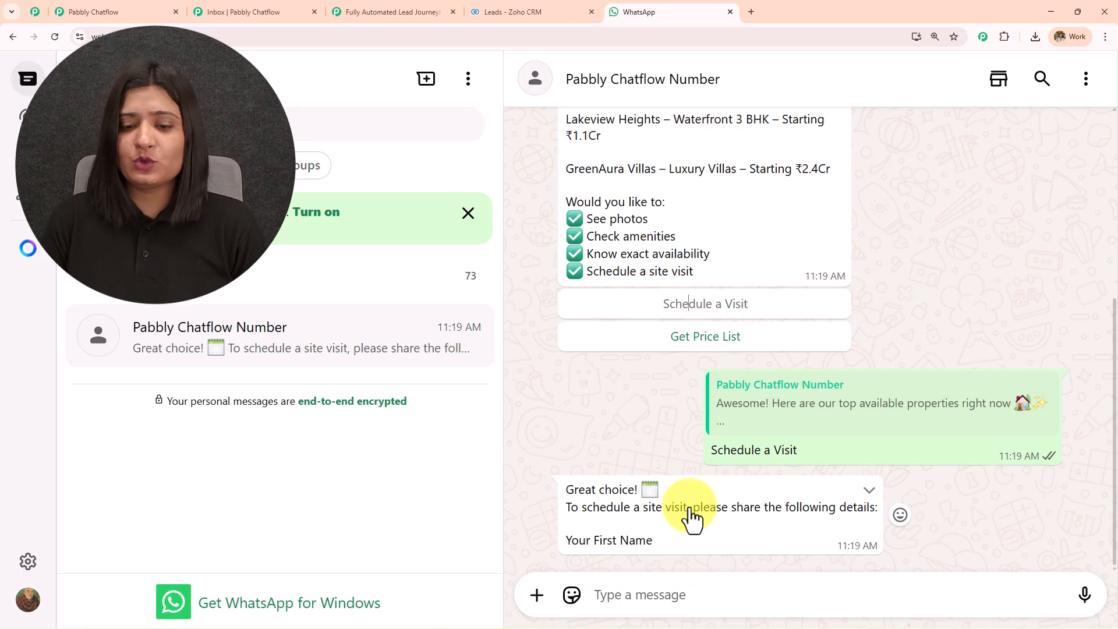
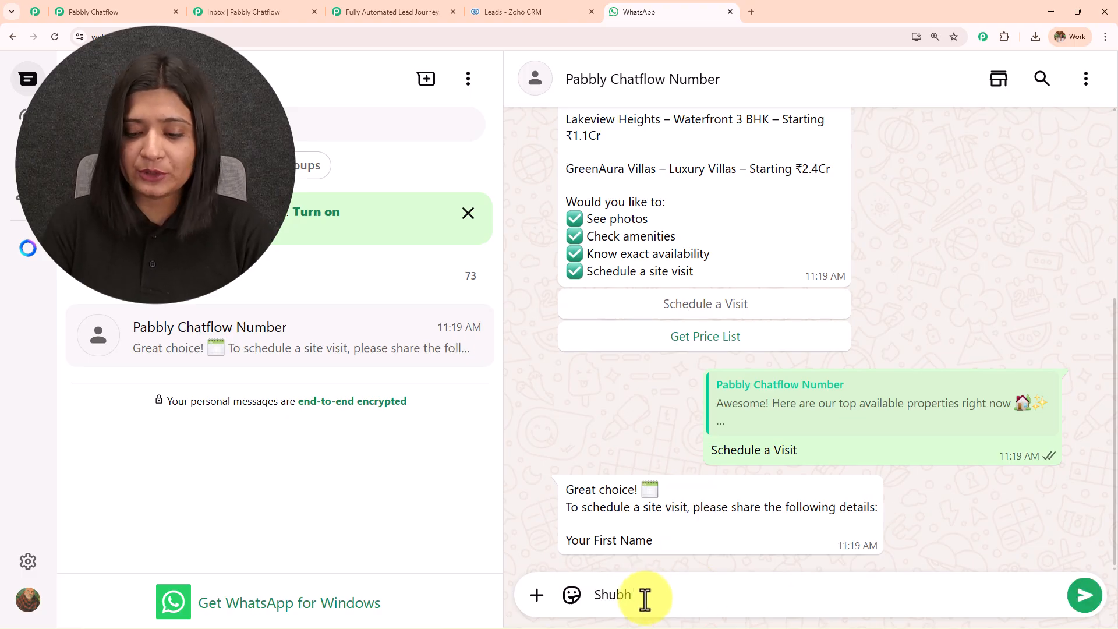
Reply with the contact's first name, last name and preferred date 20/12/2025.
key("Return")
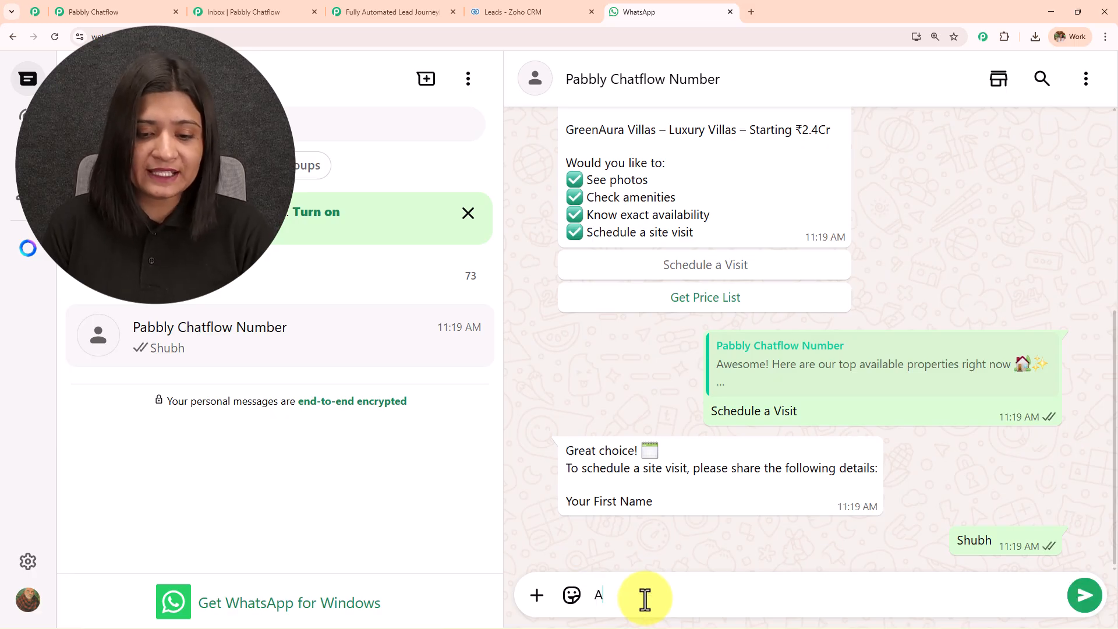
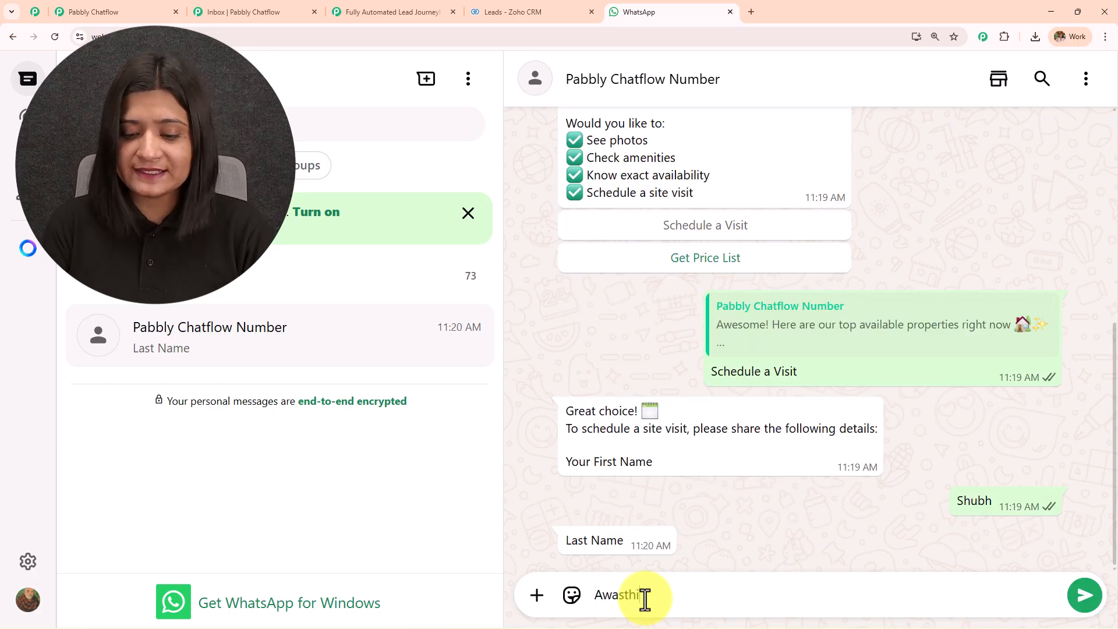
key("Return")
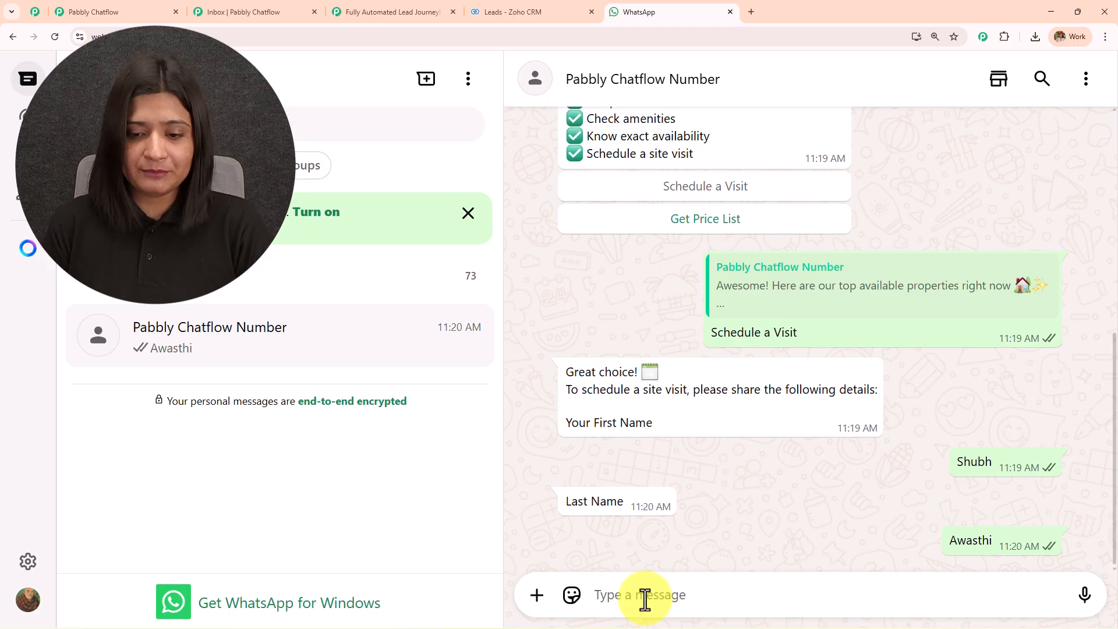
type("2")
type("-")
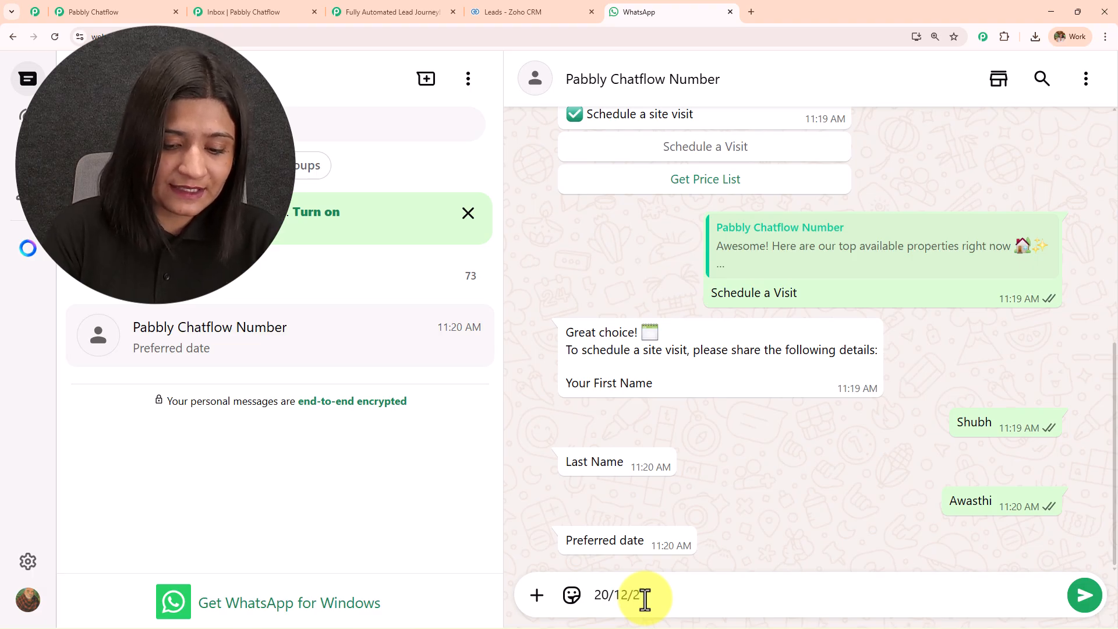
key("Return")
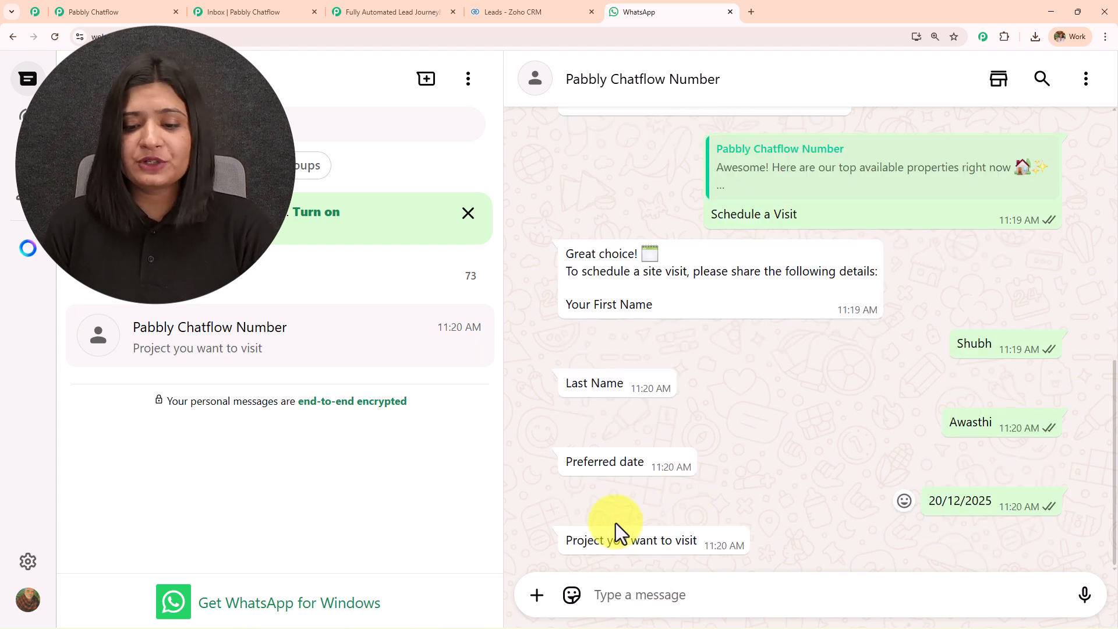
Copy Skyline Residency from the listing and send it as the project to visit.
scroll(700, 480, "up", 10)
left_click_drag(557, 265, 659, 257)
key("ctrl+c")
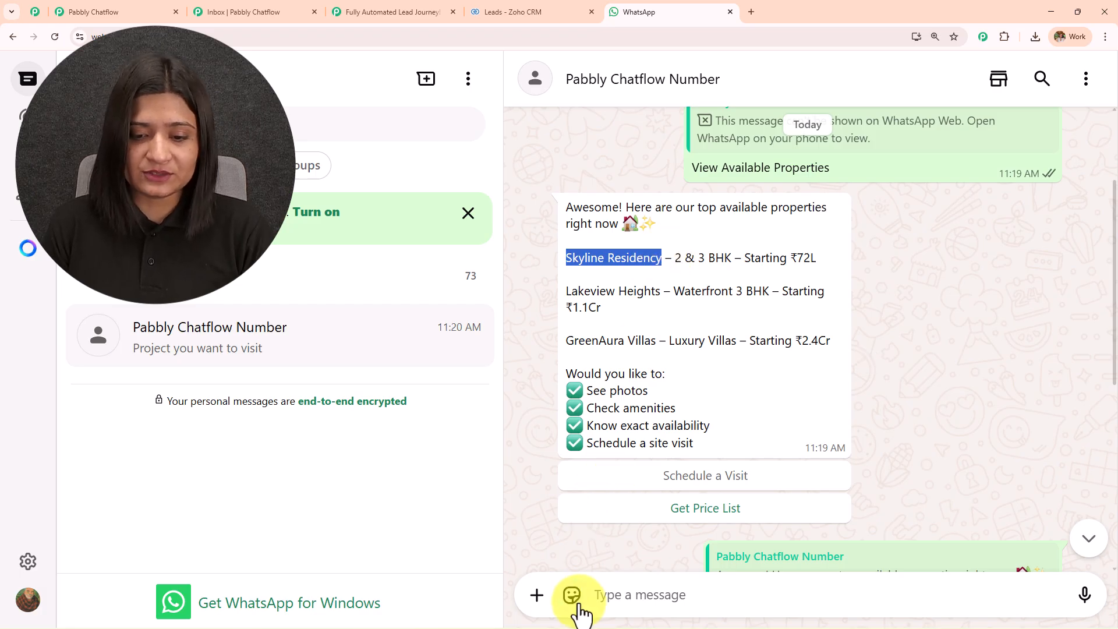
left_click(606, 594)
key("ctrl+v")
key("Return")
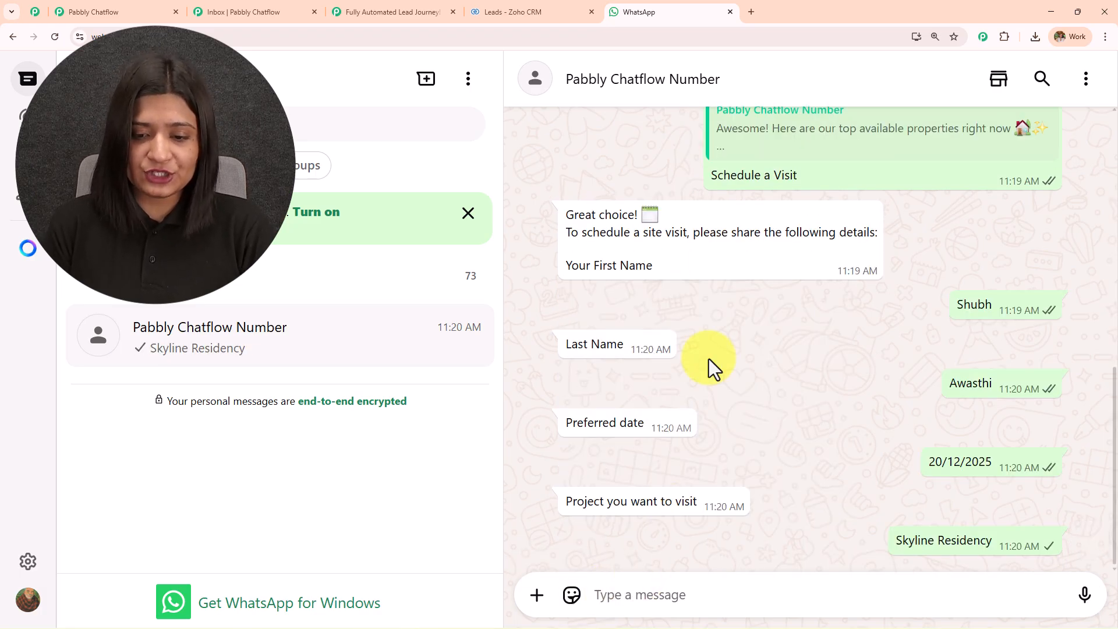
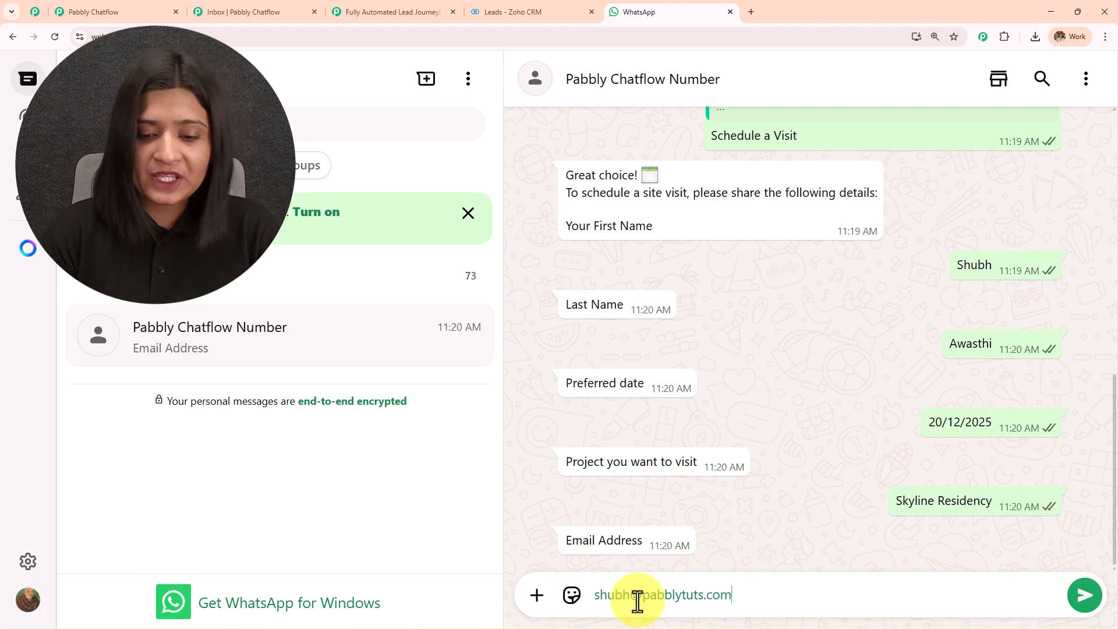
Send the contact's email address and review the bot's booking confirmation.
key("Return")
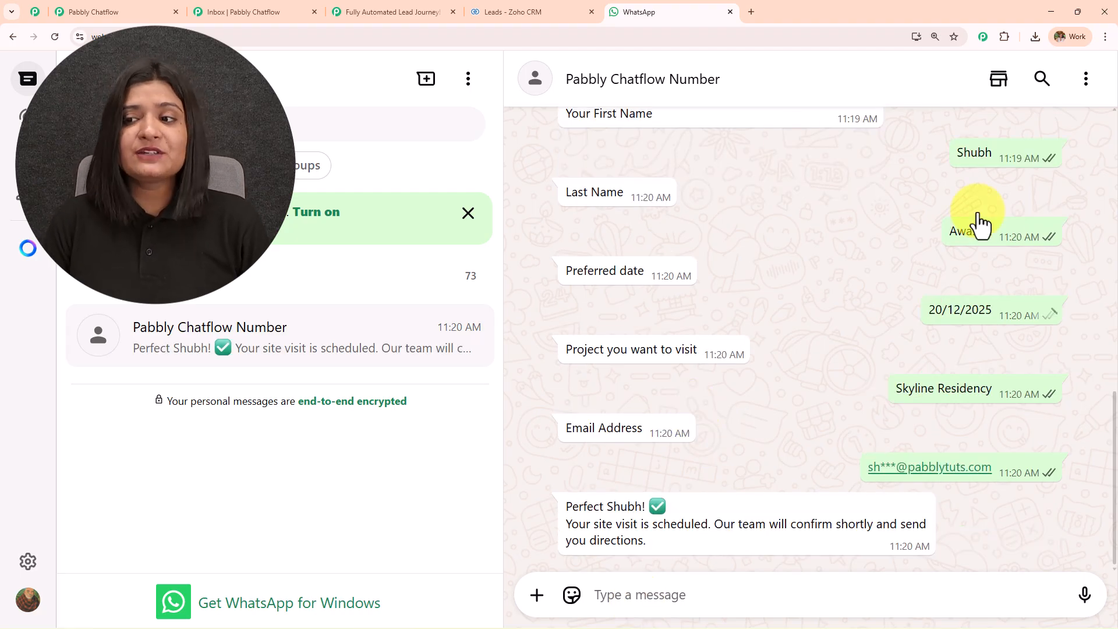
left_click_drag(564, 505, 755, 544)
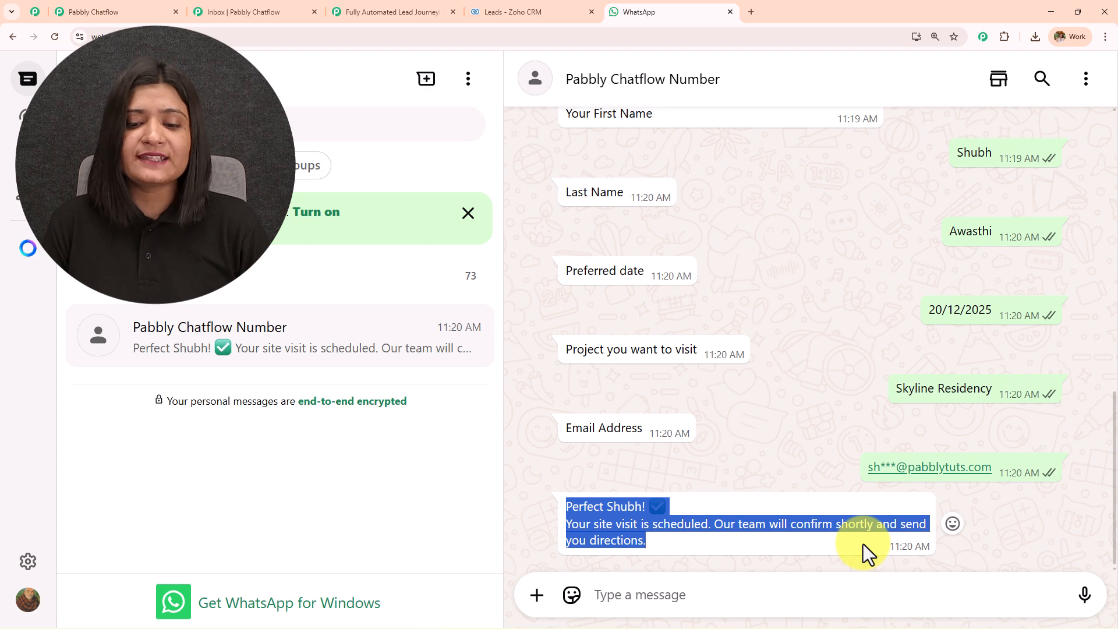
left_click(553, 12)
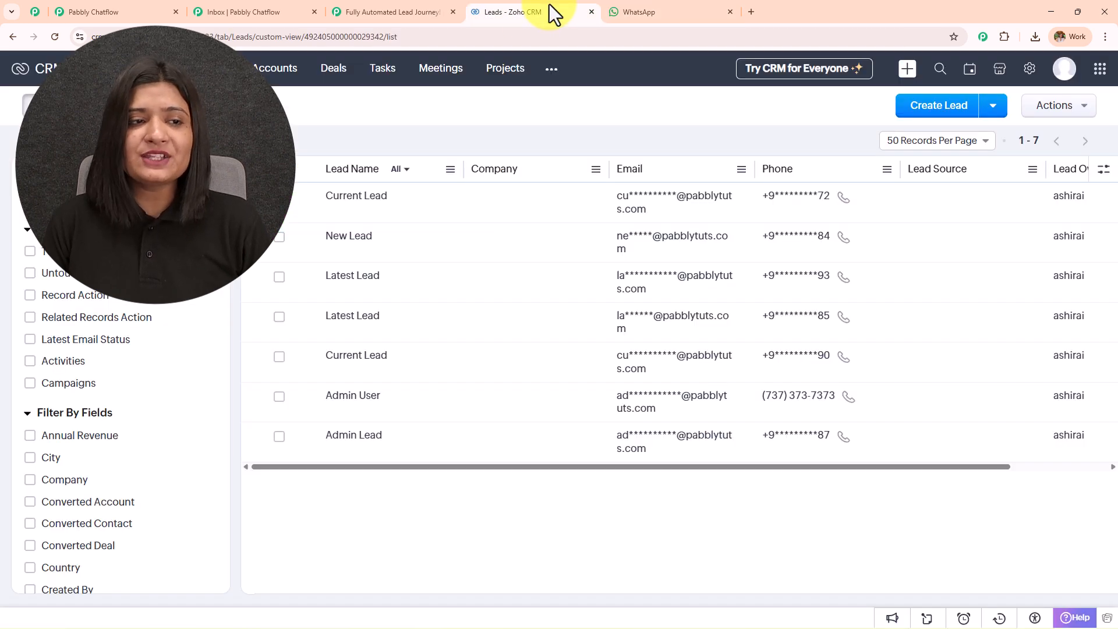
Reload Leads, open the new lead, and verify Title Skyline Residency and description 20/12/2025.
left_click(54, 36)
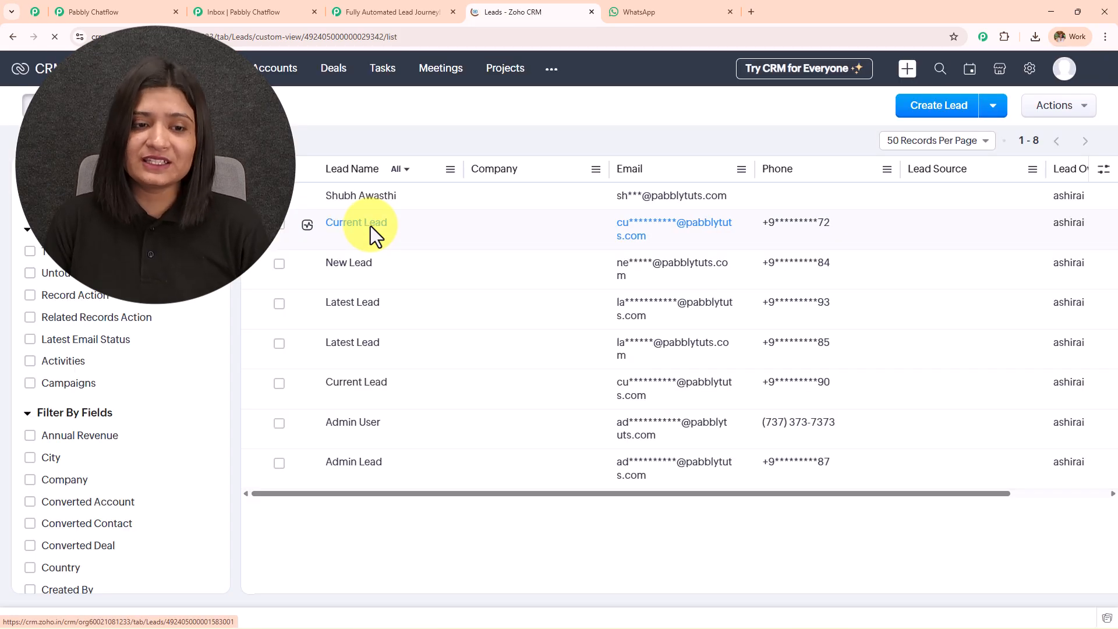
left_click(362, 201)
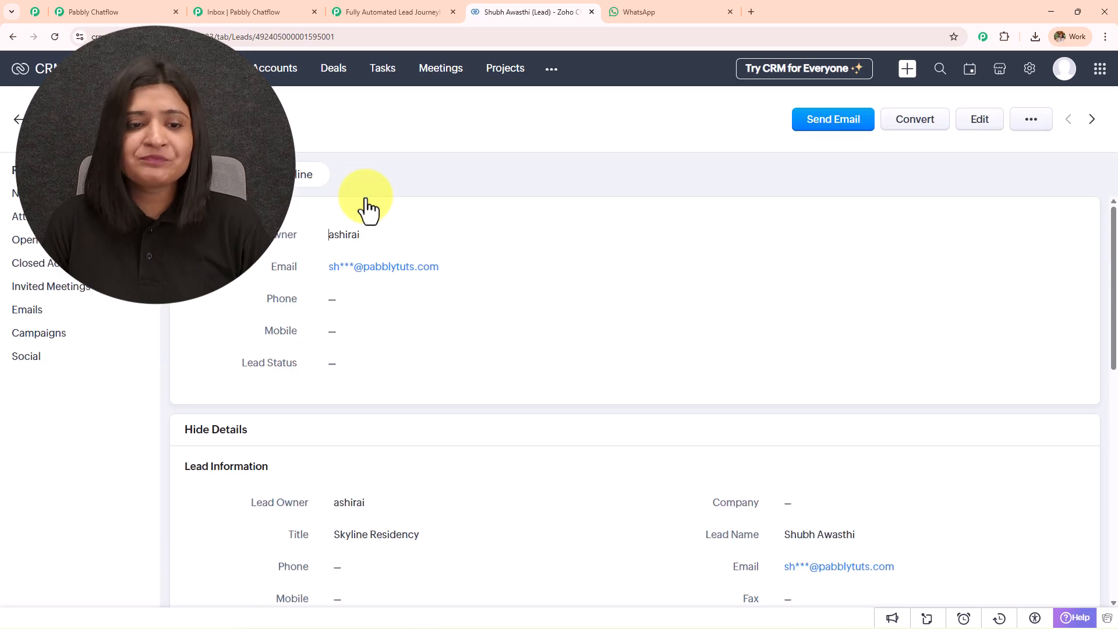
left_click(609, 269)
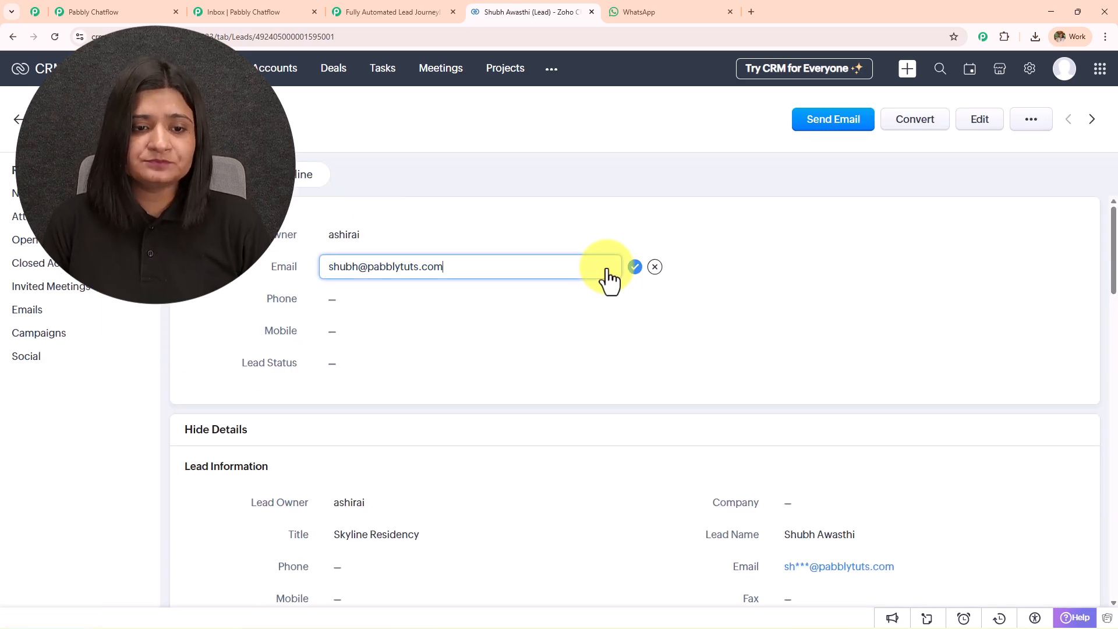
scroll(617, 329, "down", 5)
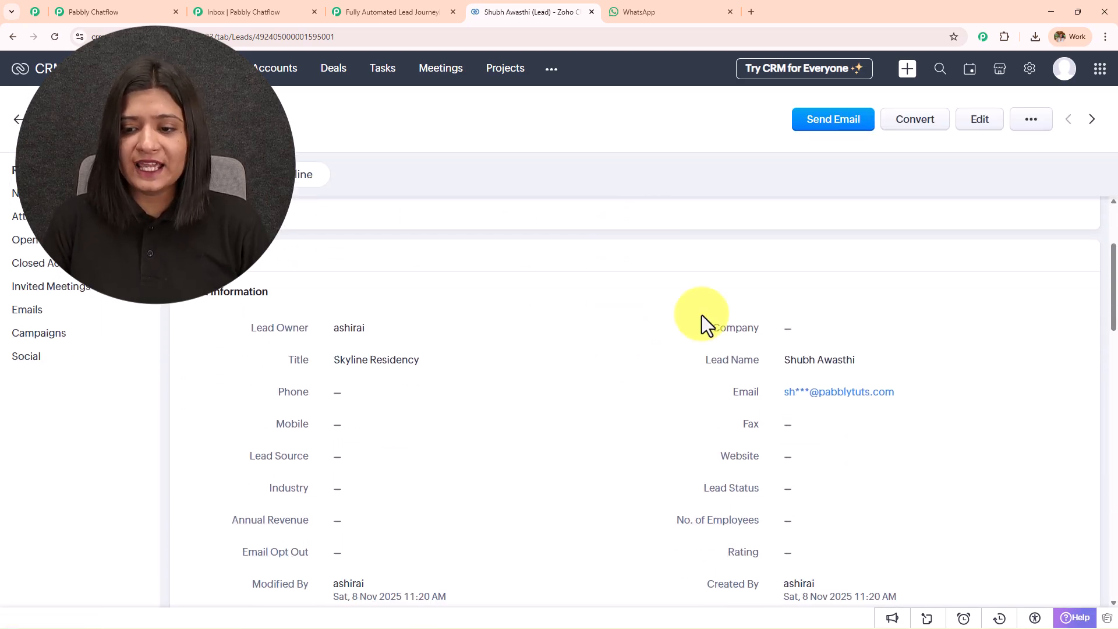
left_click_drag(423, 250, 304, 244)
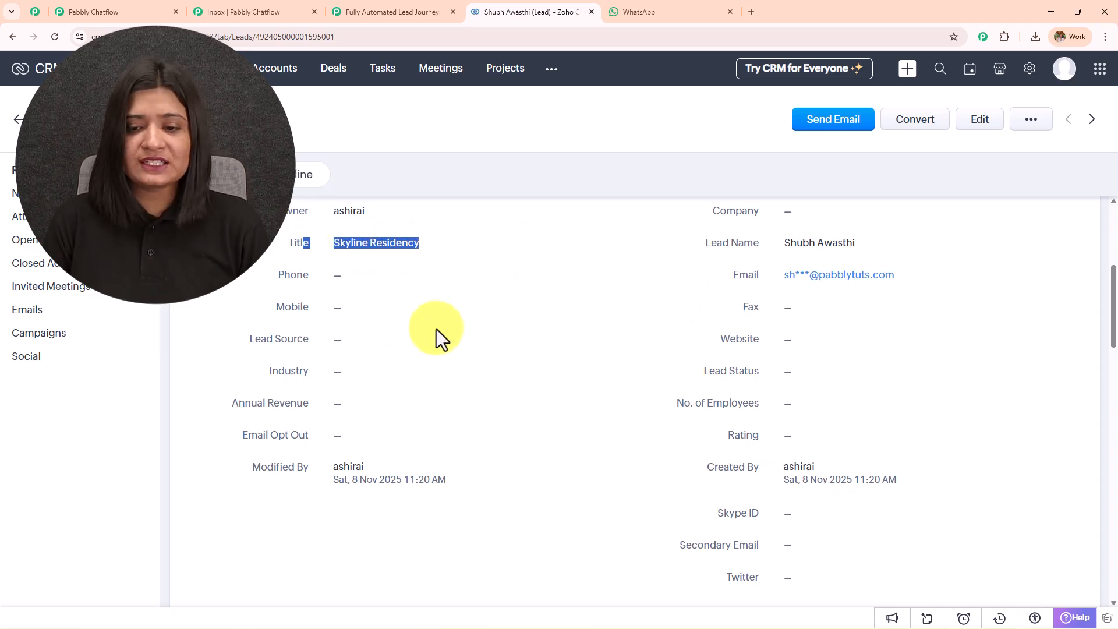
scroll(437, 336, "down", 1)
scroll(785, 453, "down", 8)
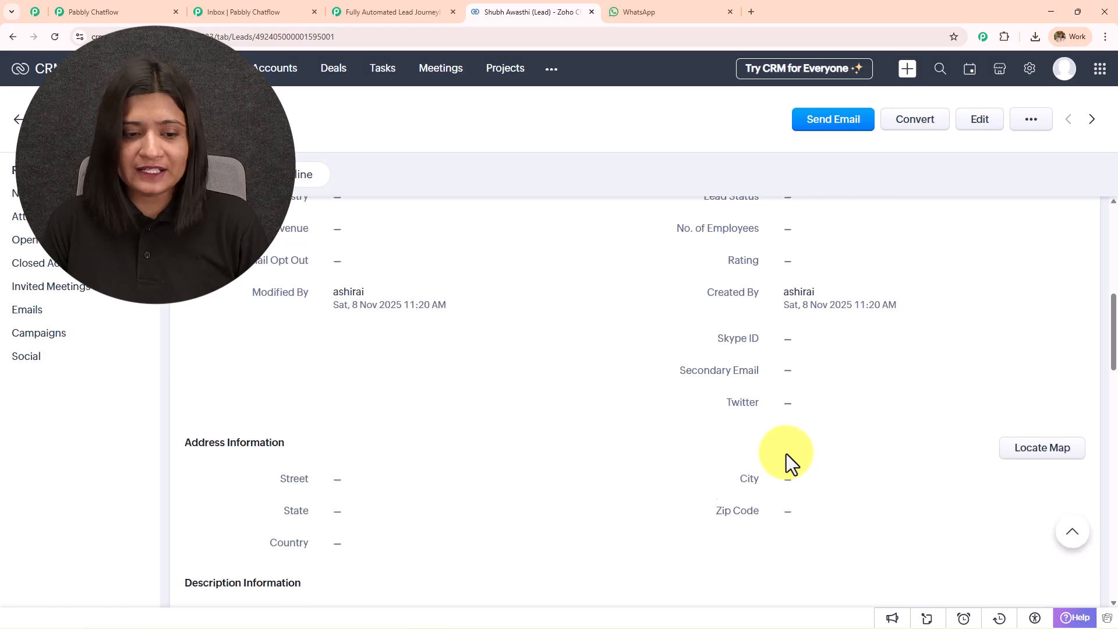
left_click_drag(362, 268, 275, 268)
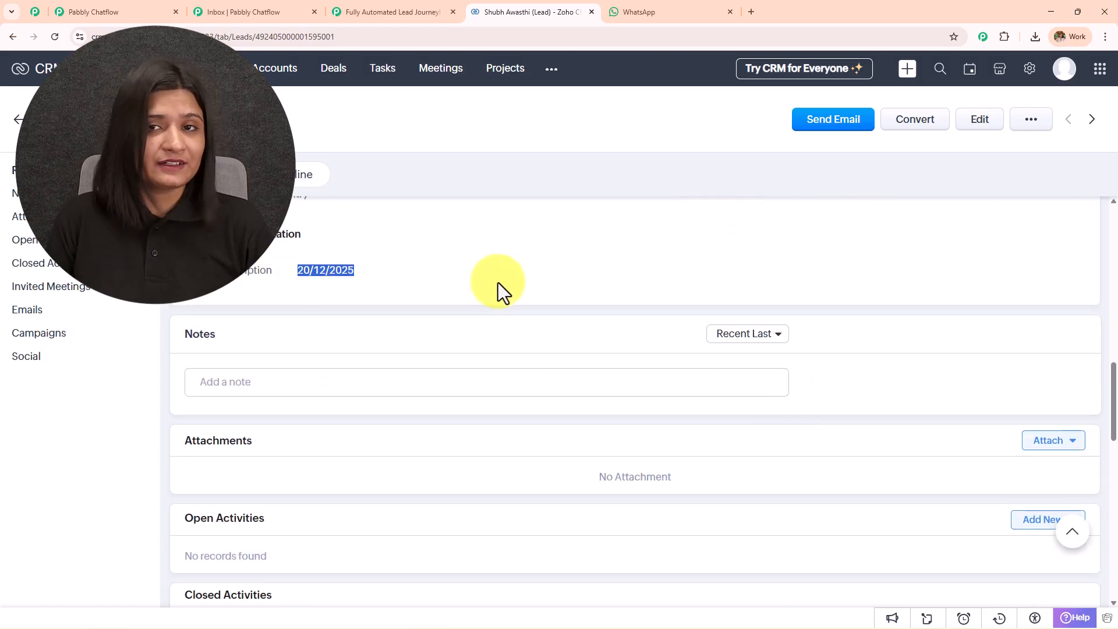
scroll(498, 282, "up", 4)
Switch back through the Chatflow tabs to the WhatsApp chat.
left_click(254, 8)
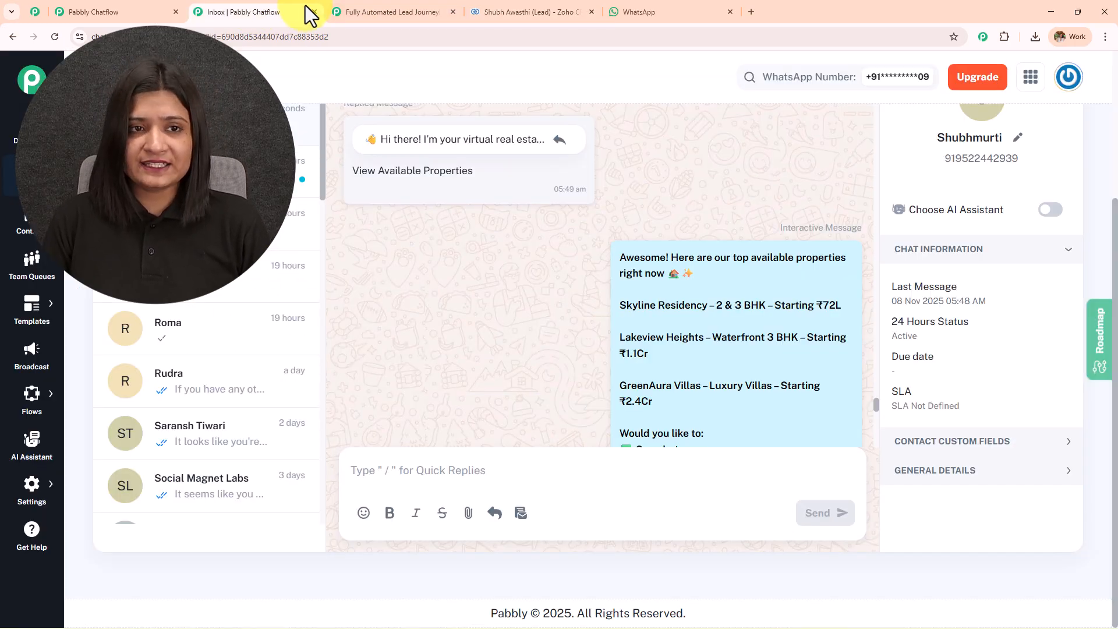
left_click(366, 10)
left_click(664, 12)
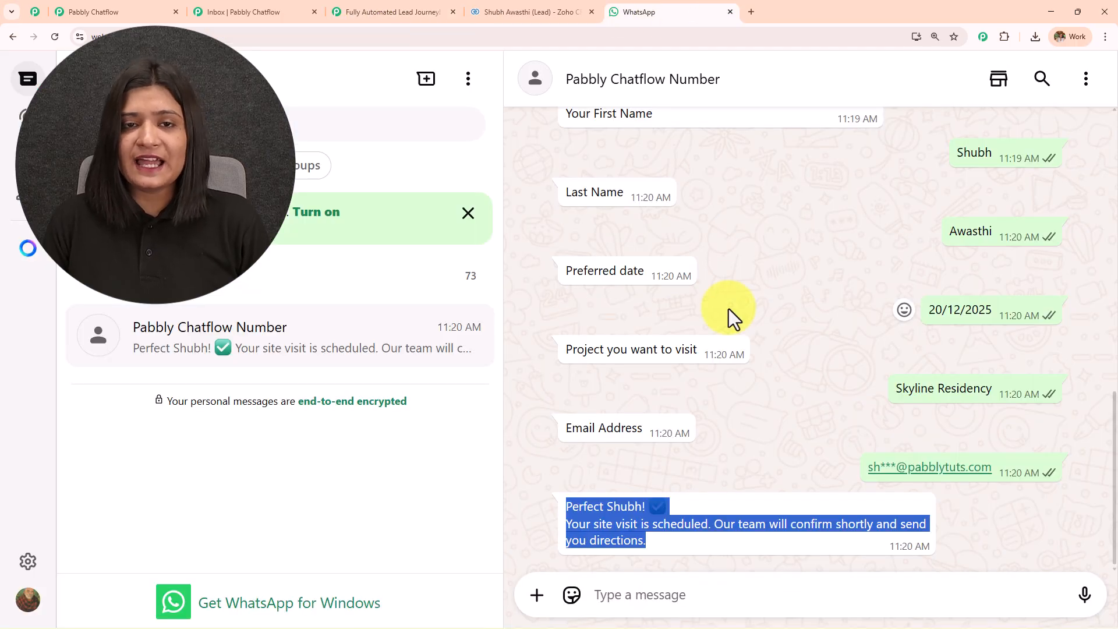
Request Get Price List, View Photos and Talk to an Expert, reviewing each bot reply.
scroll(676, 297, "up", 7)
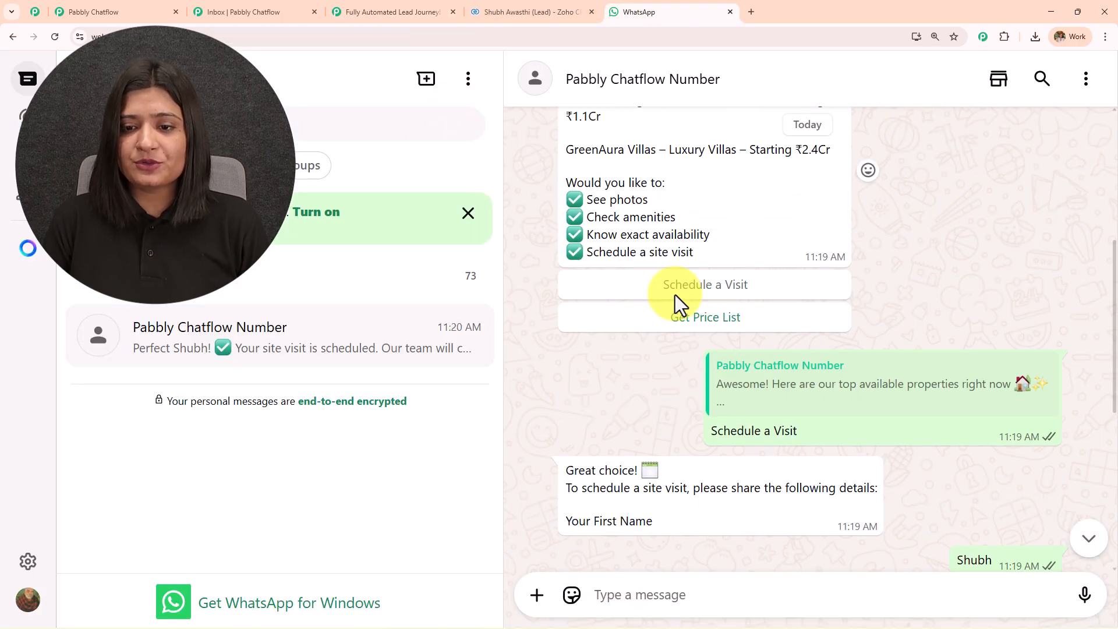
left_click(682, 331)
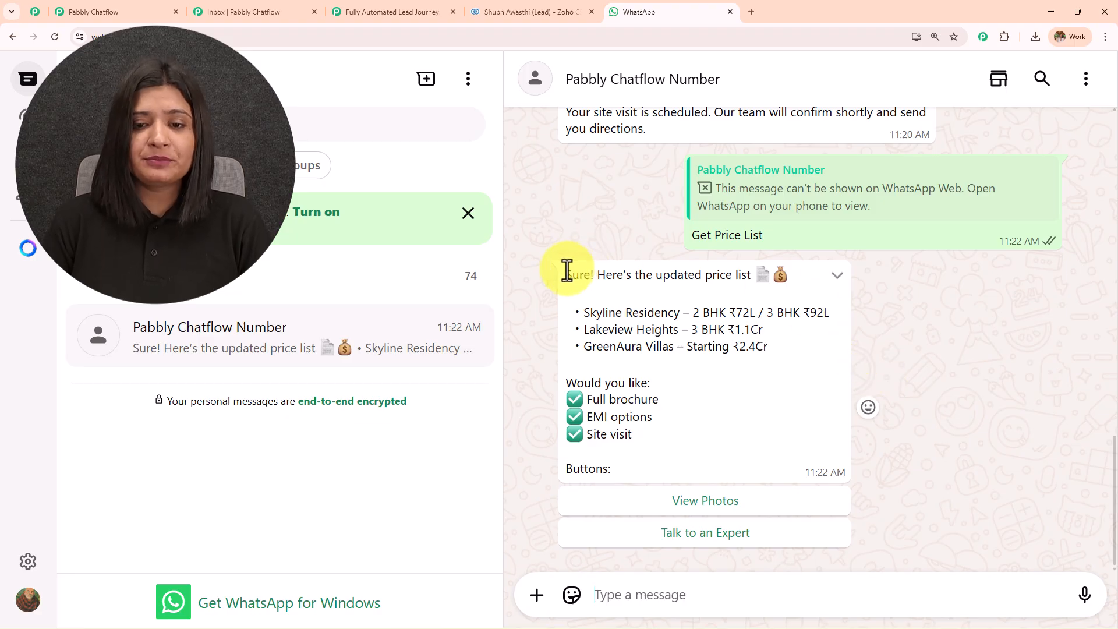
left_click_drag(568, 274, 746, 437)
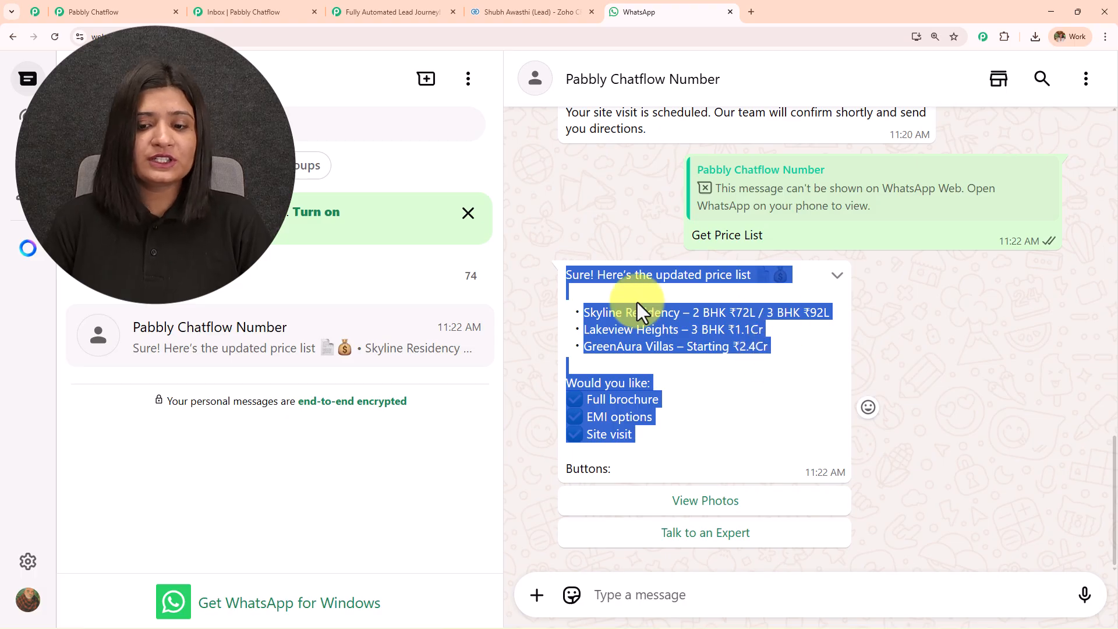
left_click(680, 516)
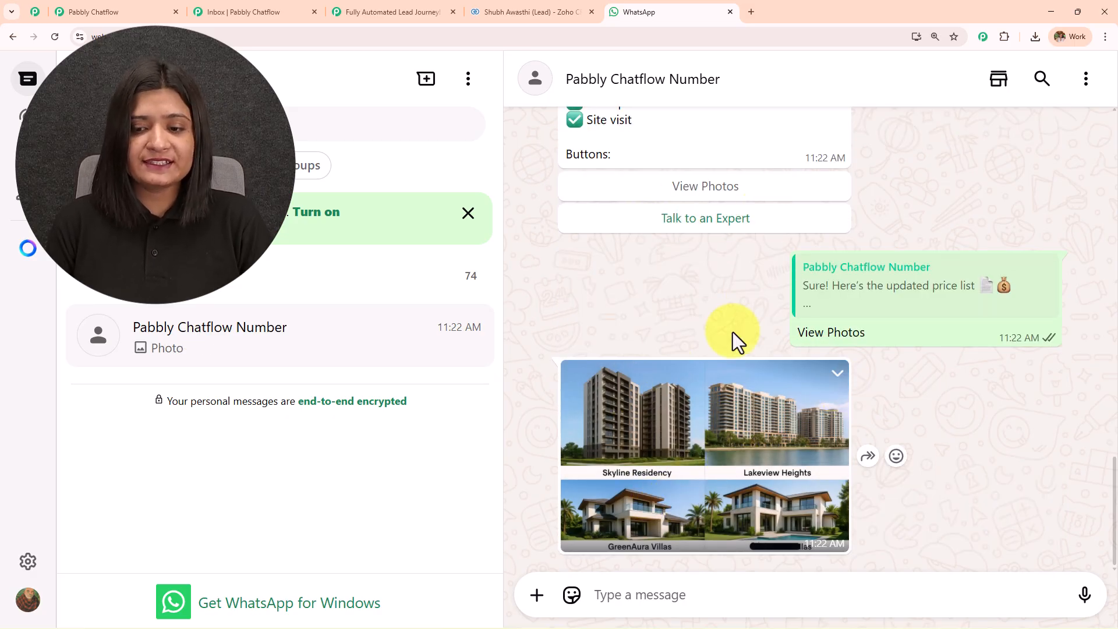
left_click(741, 223)
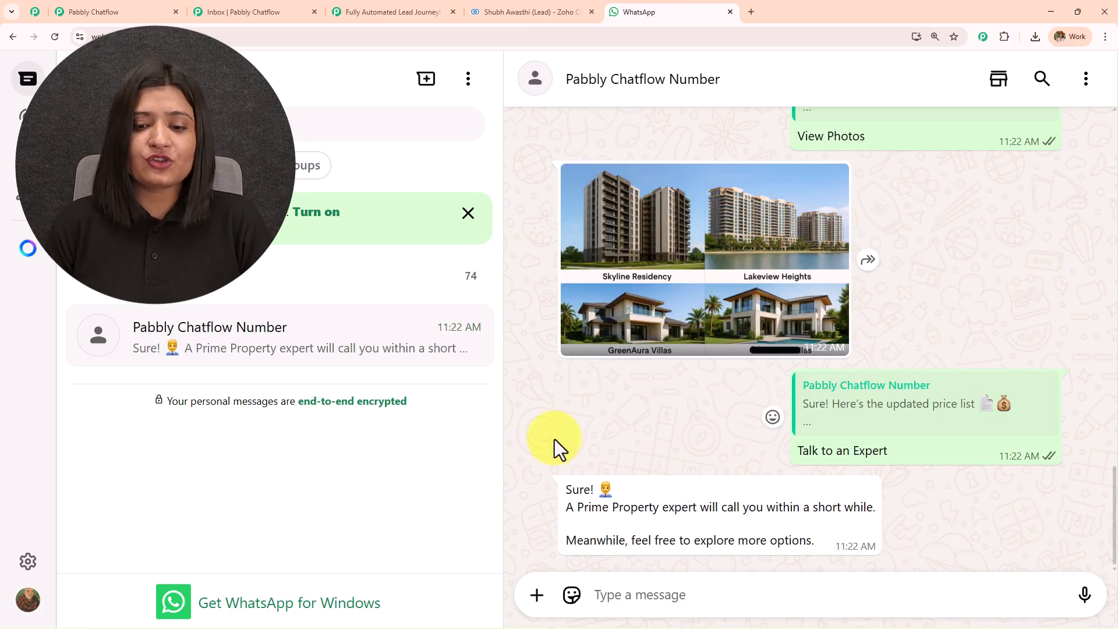
left_click_drag(558, 491, 911, 554)
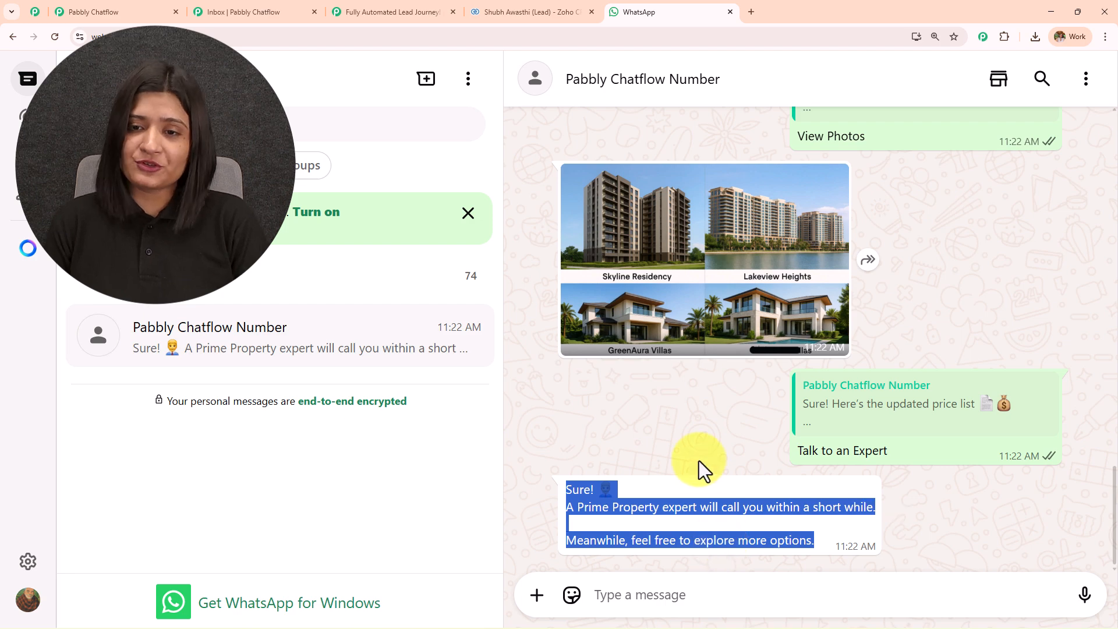
scroll(699, 460, "up", 10)
scroll(698, 460, "up", 5)
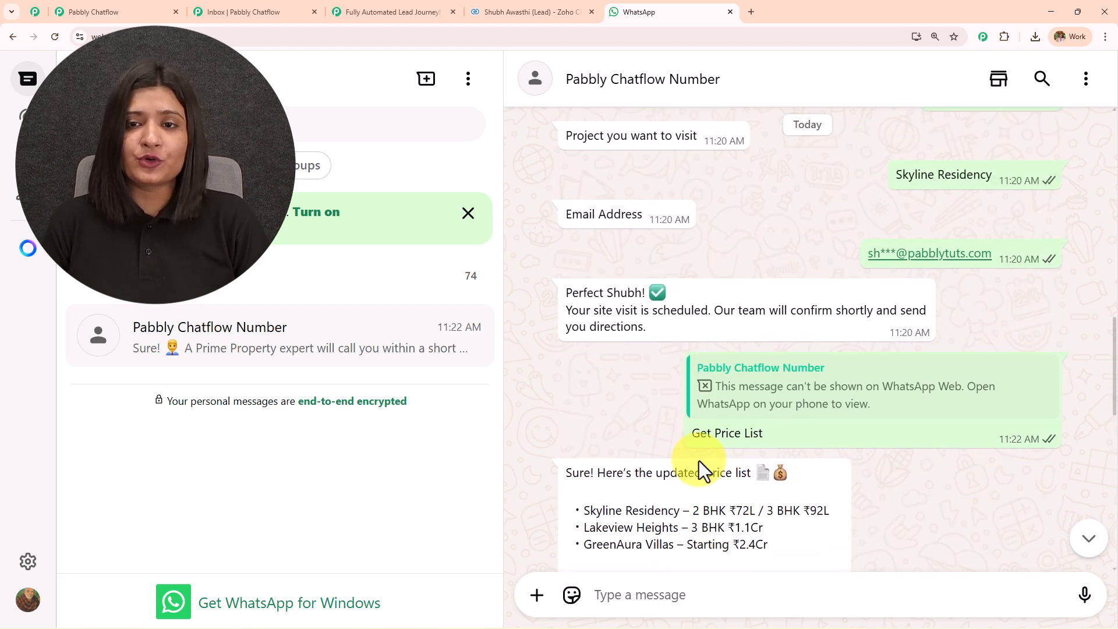
scroll(699, 460, "up", 15)
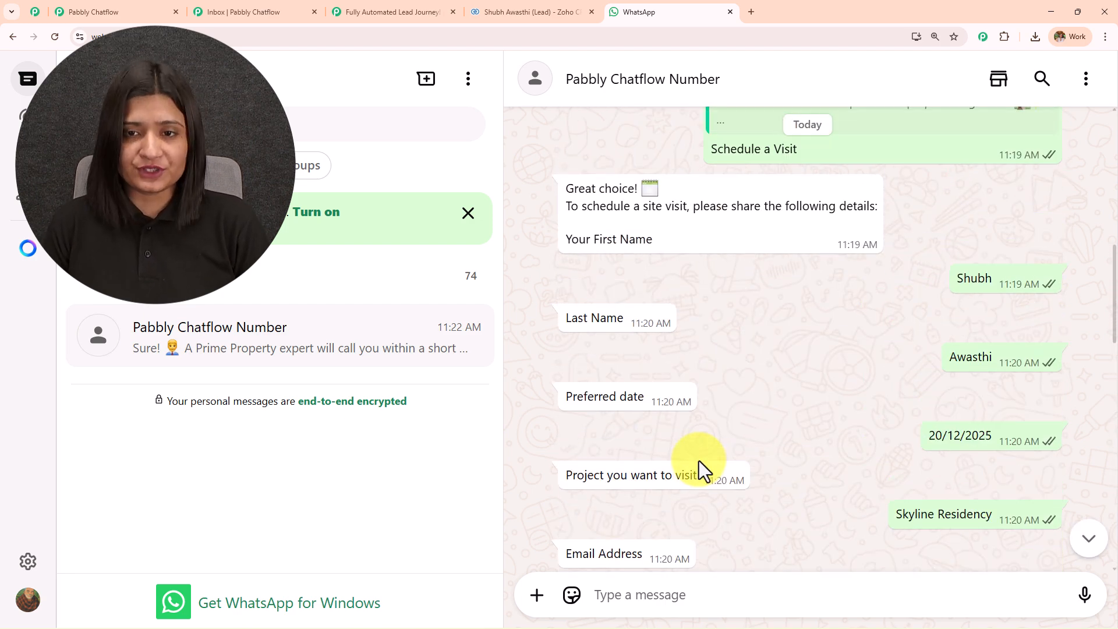
scroll(698, 460, "up", 1)
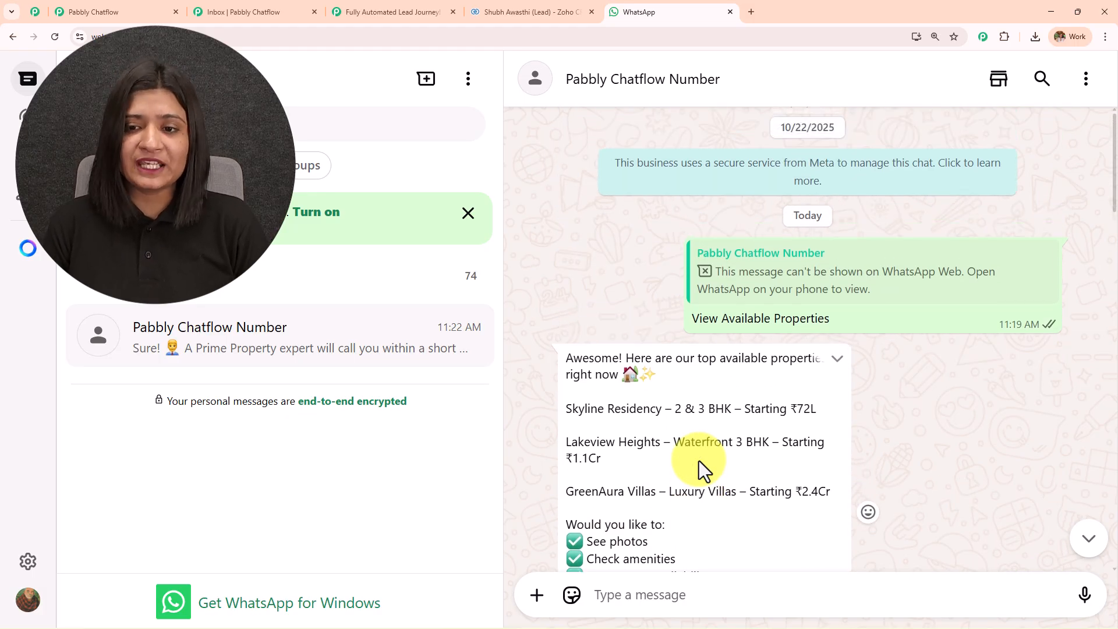
scroll(627, 369, "down", 3)
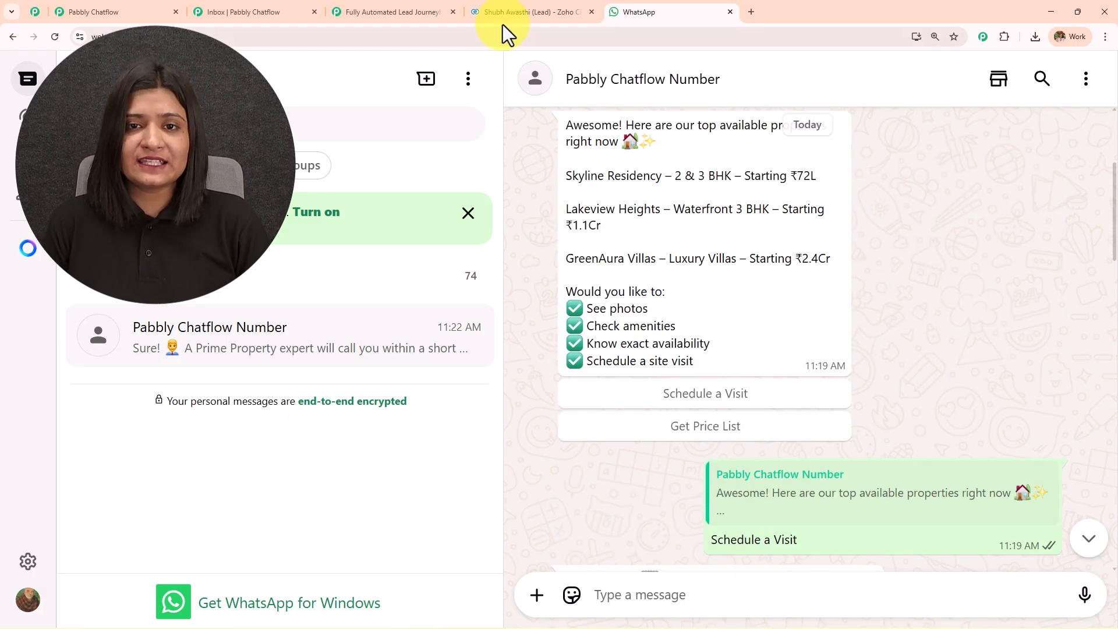
left_click(512, 12)
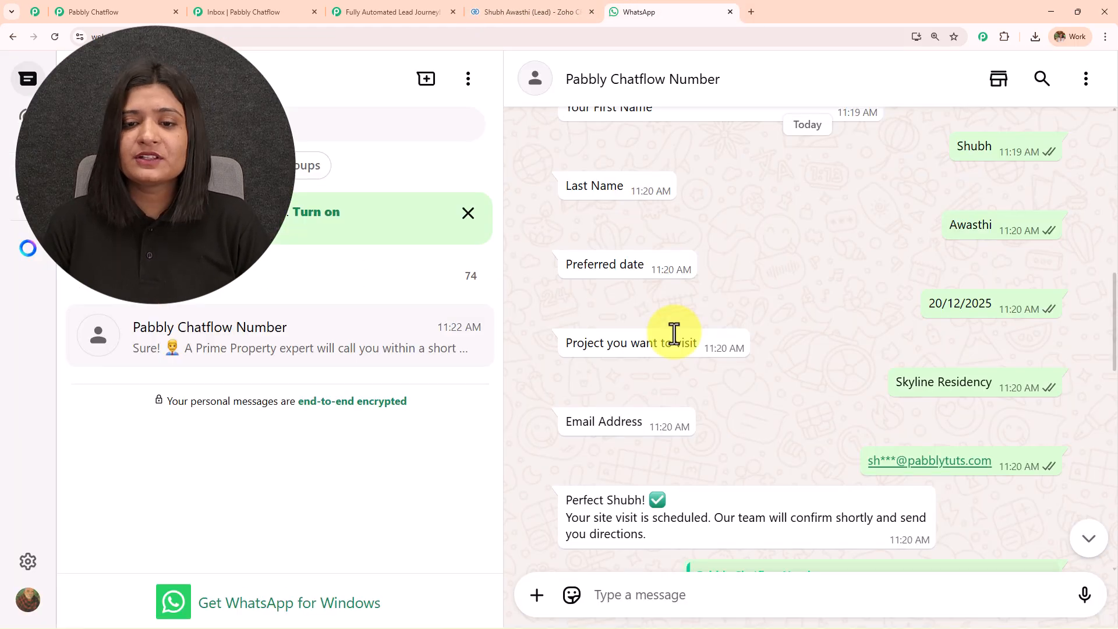
scroll(674, 334, "down", 15)
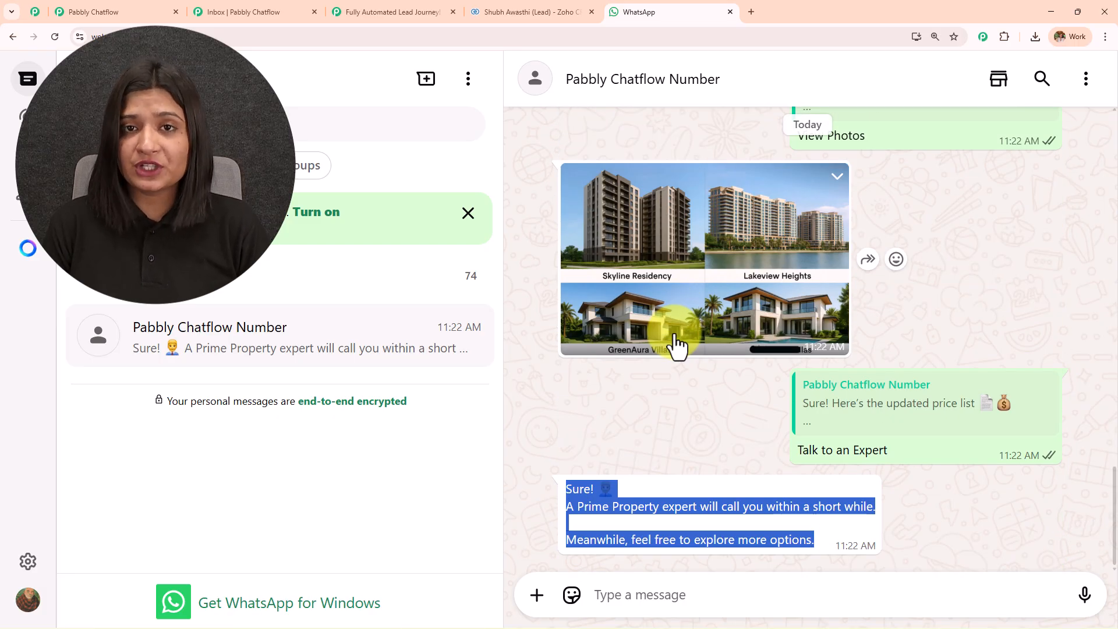
left_click(402, 12)
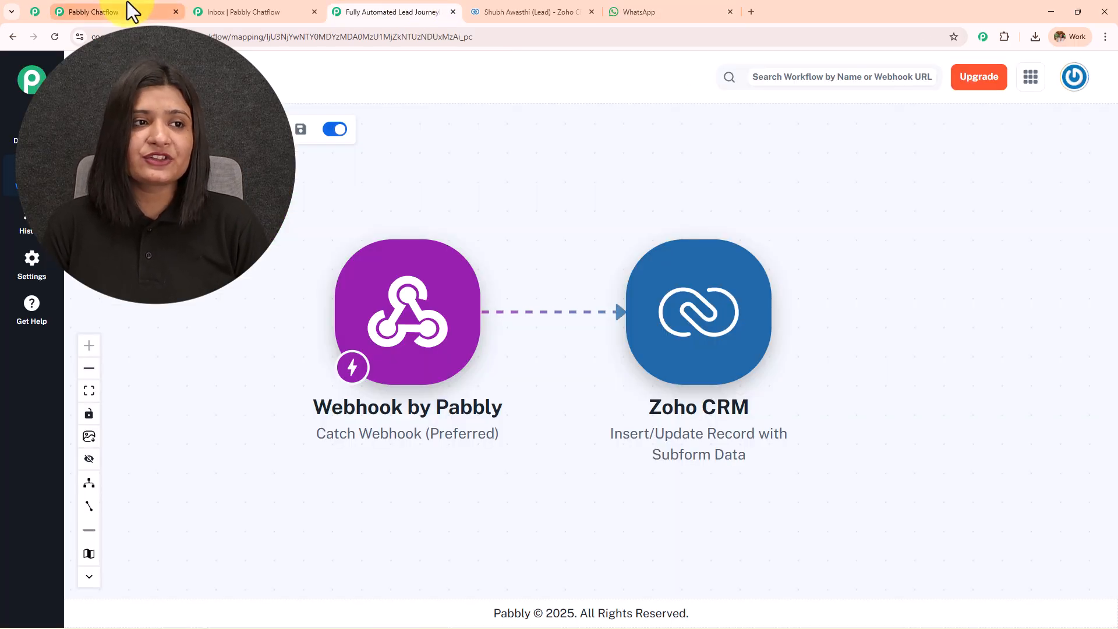
left_click(117, 11)
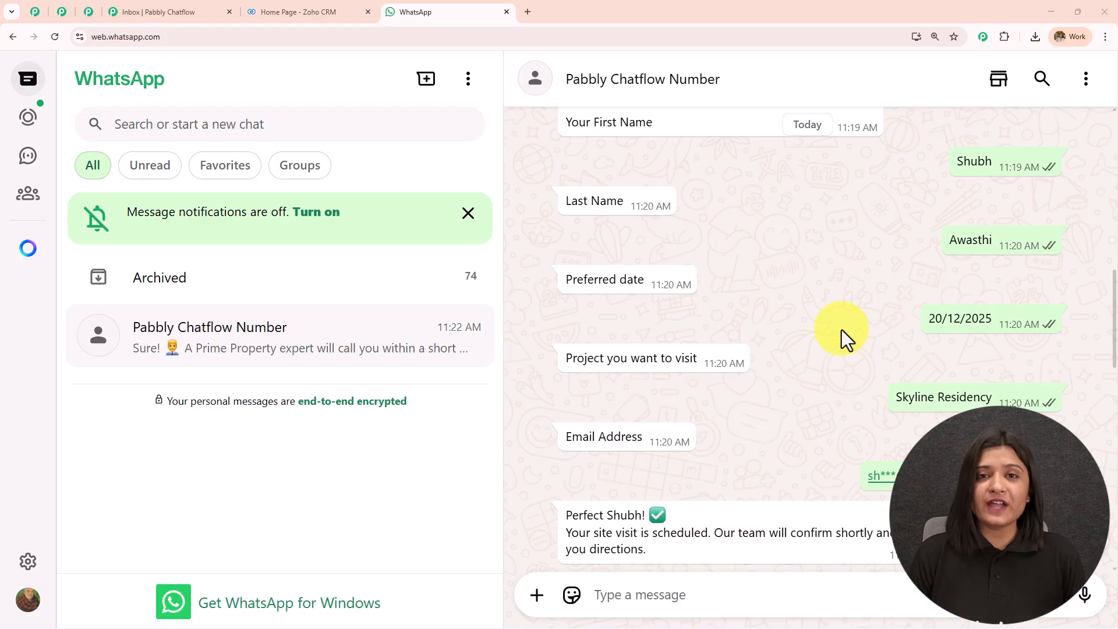
scroll(841, 329, "up", 3)
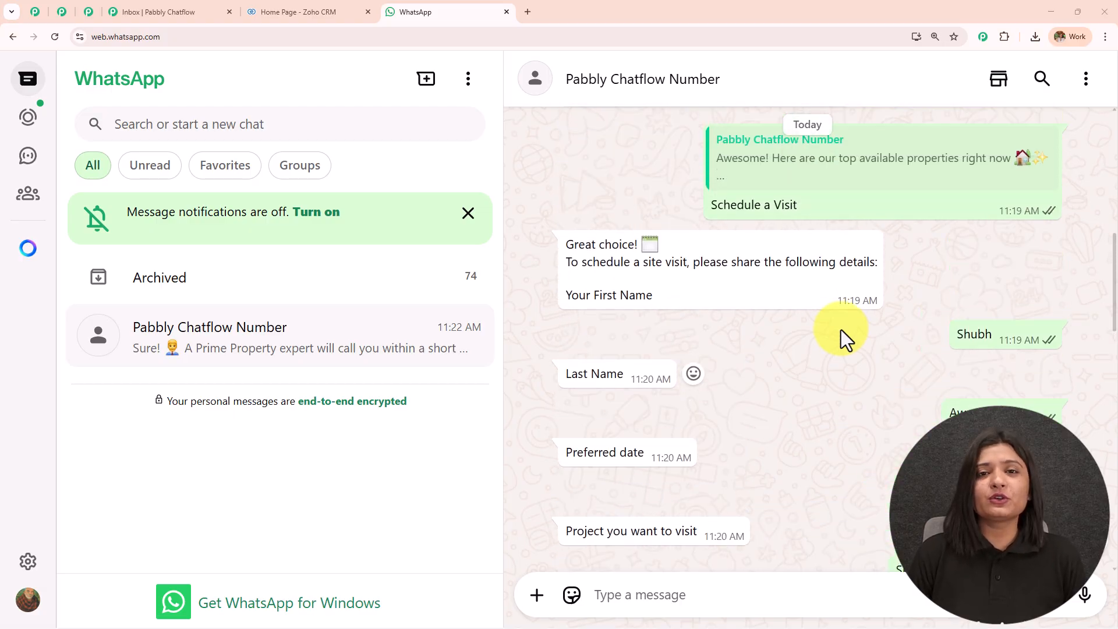
scroll(841, 329, "up", 1)
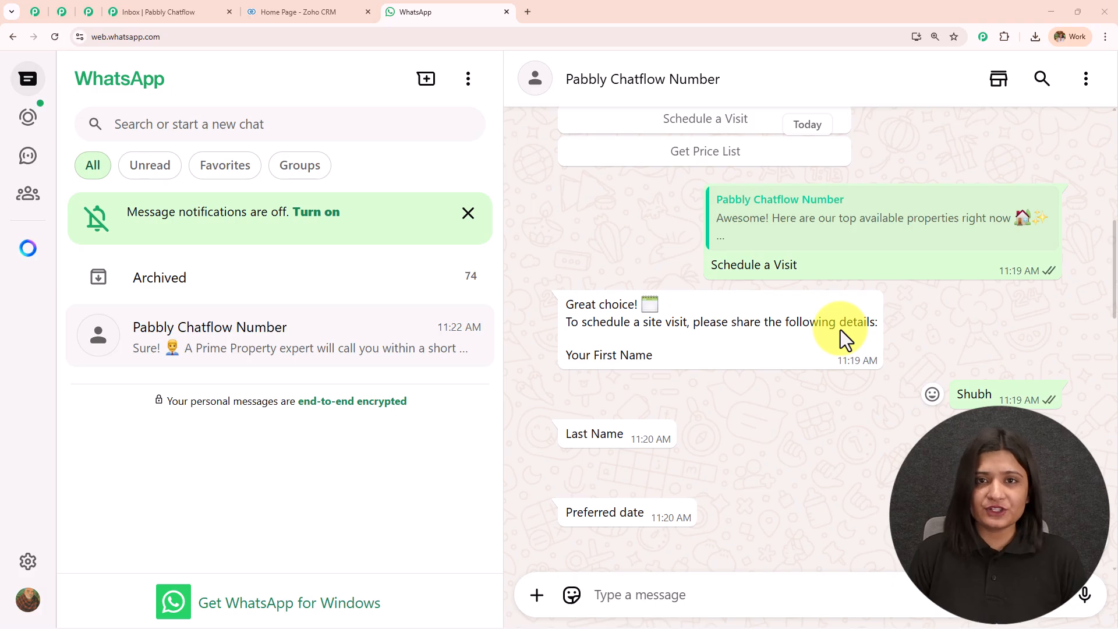
scroll(840, 330, "up", 4)
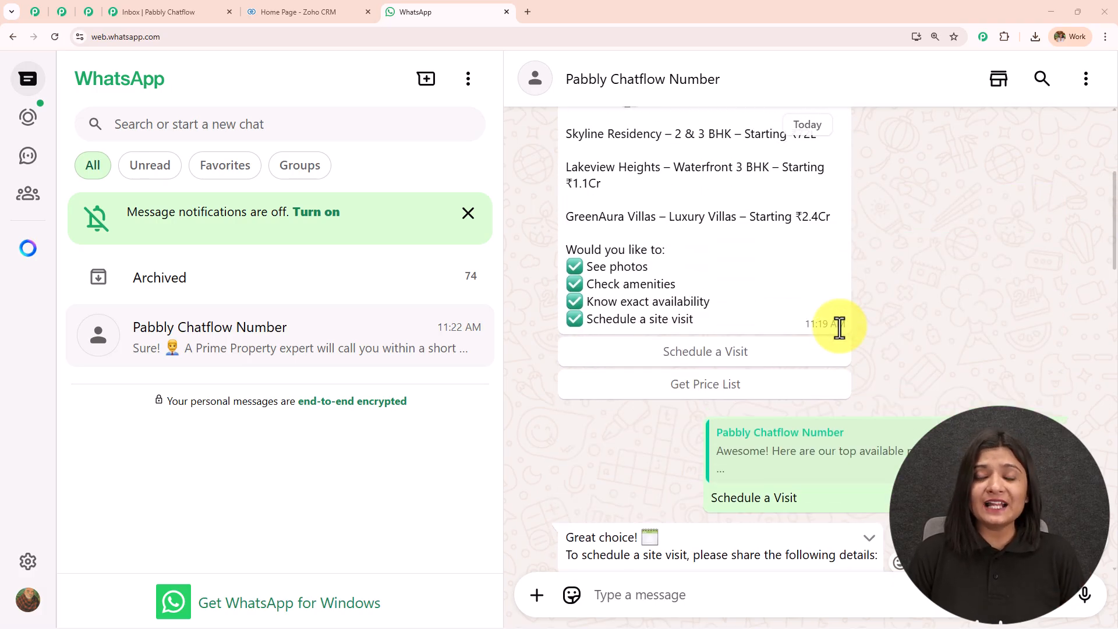
scroll(841, 327, "up", 5)
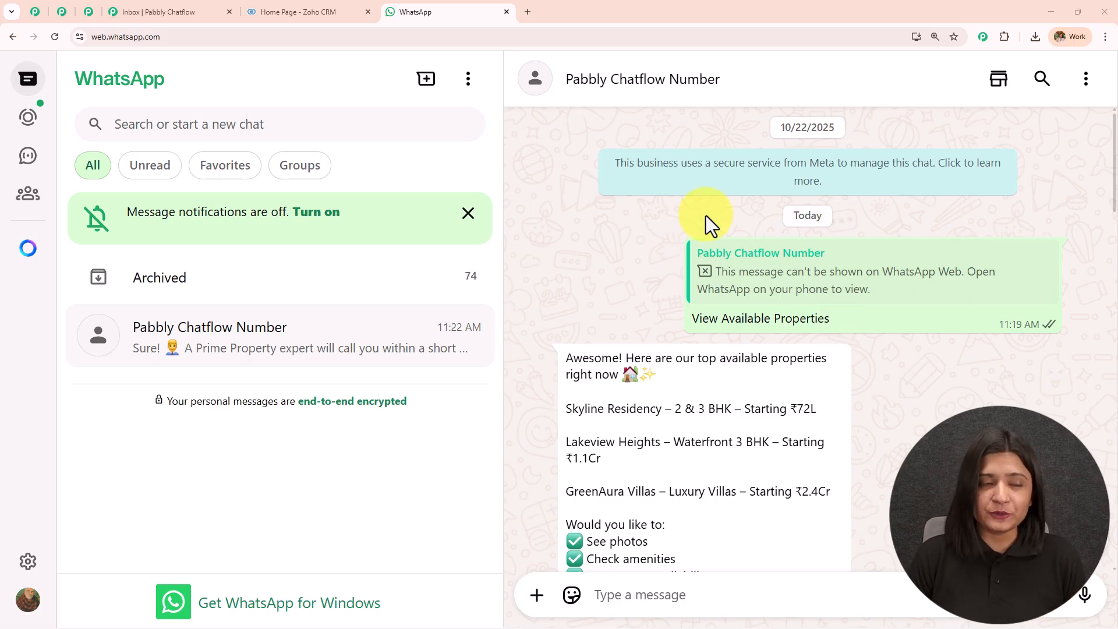
left_click(528, 11)
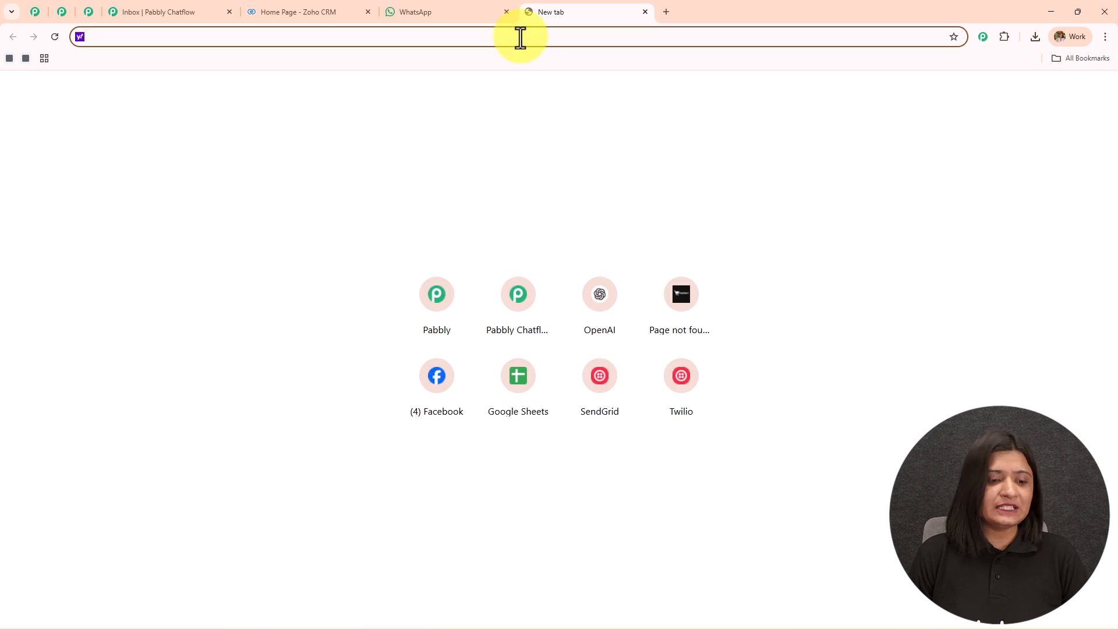
type("www")
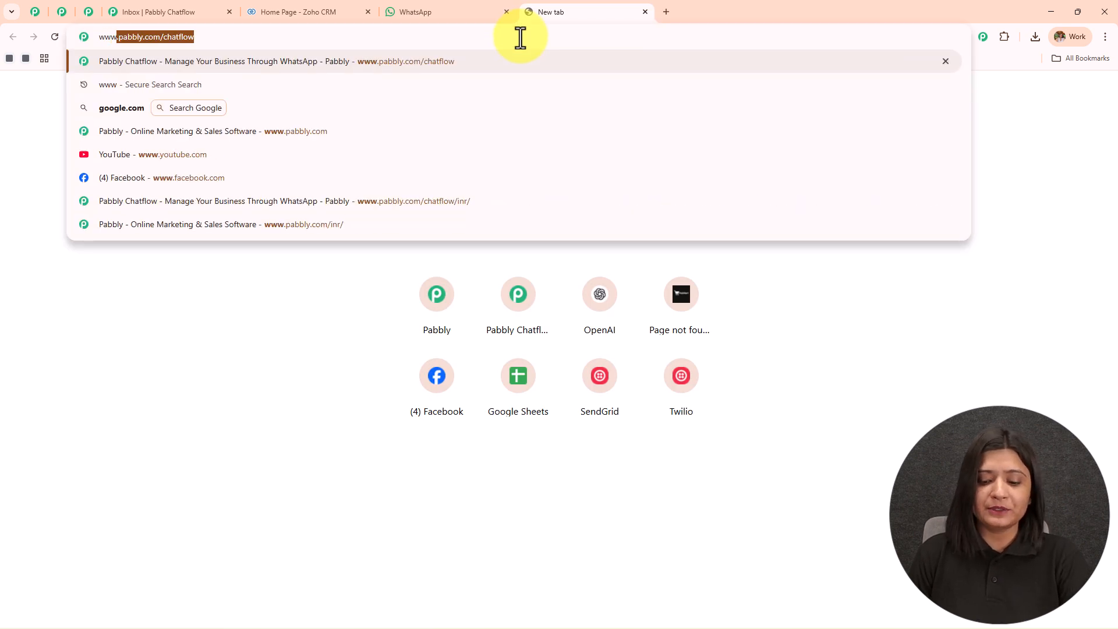
key("Return")
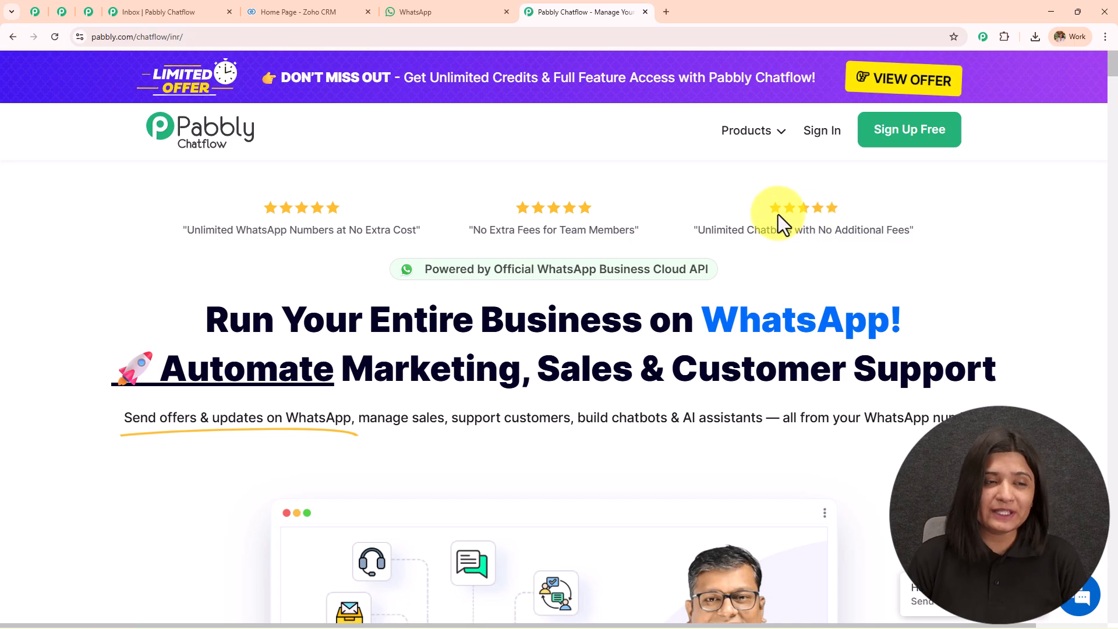
left_click(89, 13)
middle_click(280, 248)
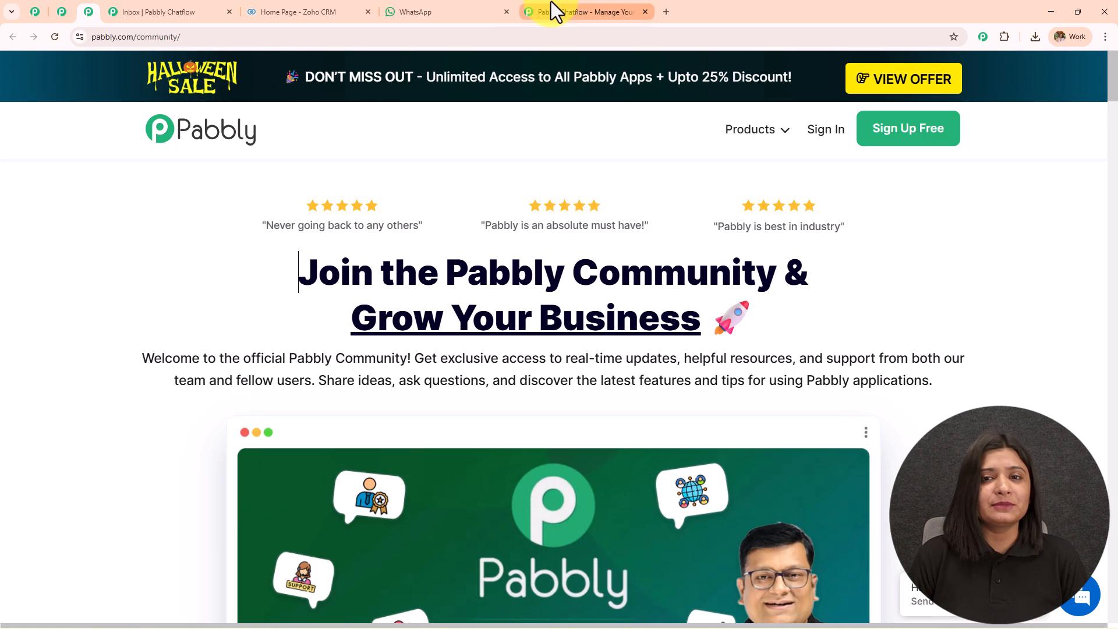
left_click(551, 3)
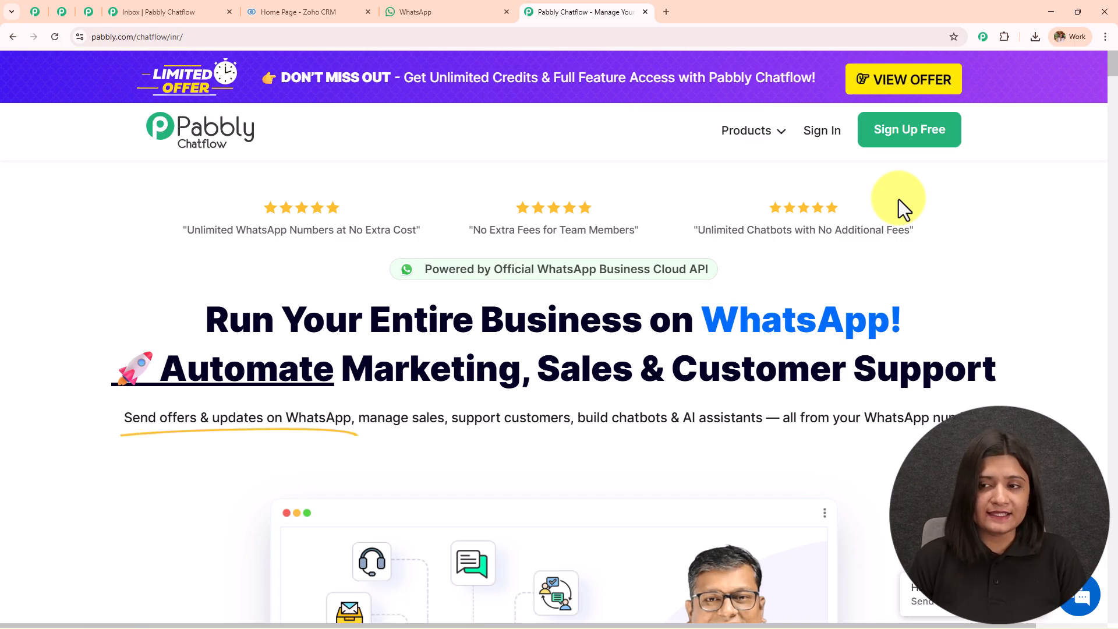
left_click(822, 131)
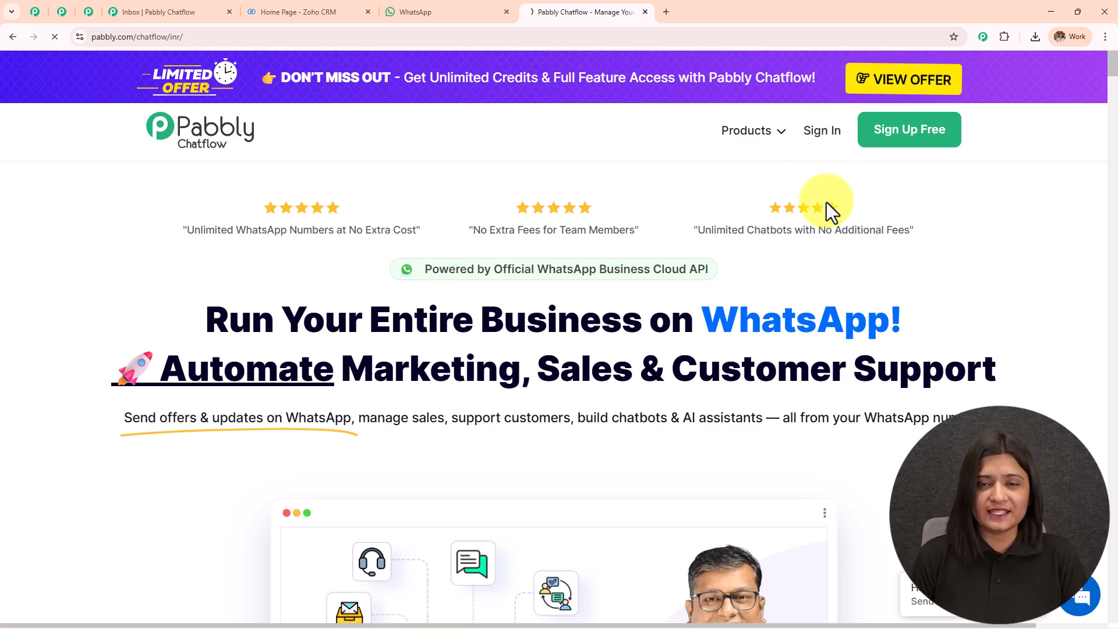
left_click_drag(88, 163, 329, 161)
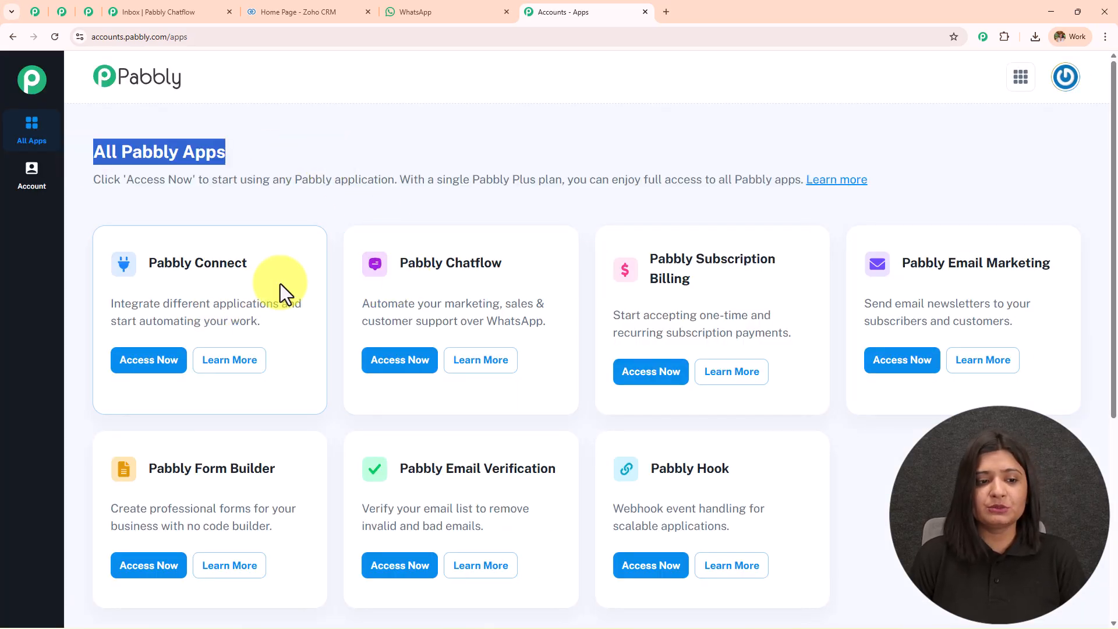
Open Pabbly Chatflow and review its dashboard: 32000 credits, none used, 2 numbers connected.
left_click_drag(398, 264, 522, 270)
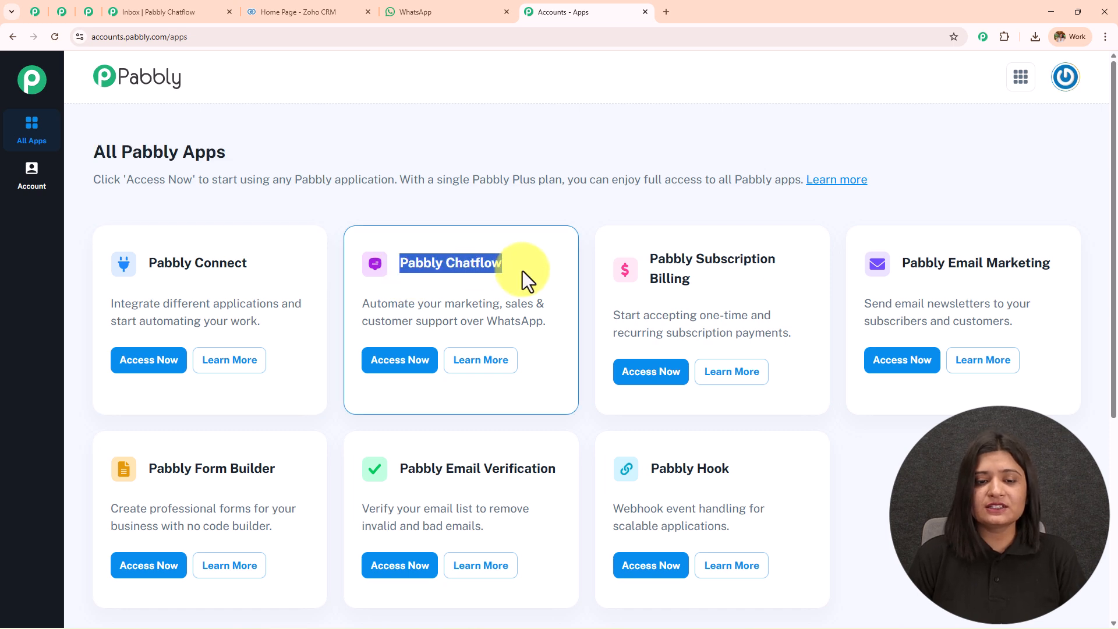
left_click(414, 364)
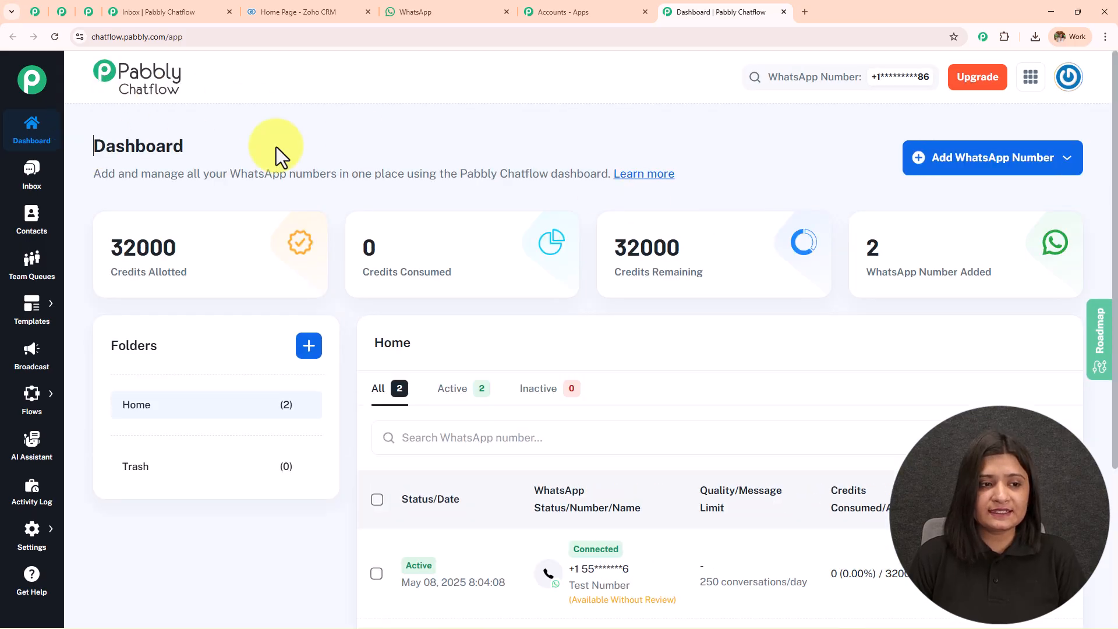
double_click(187, 145)
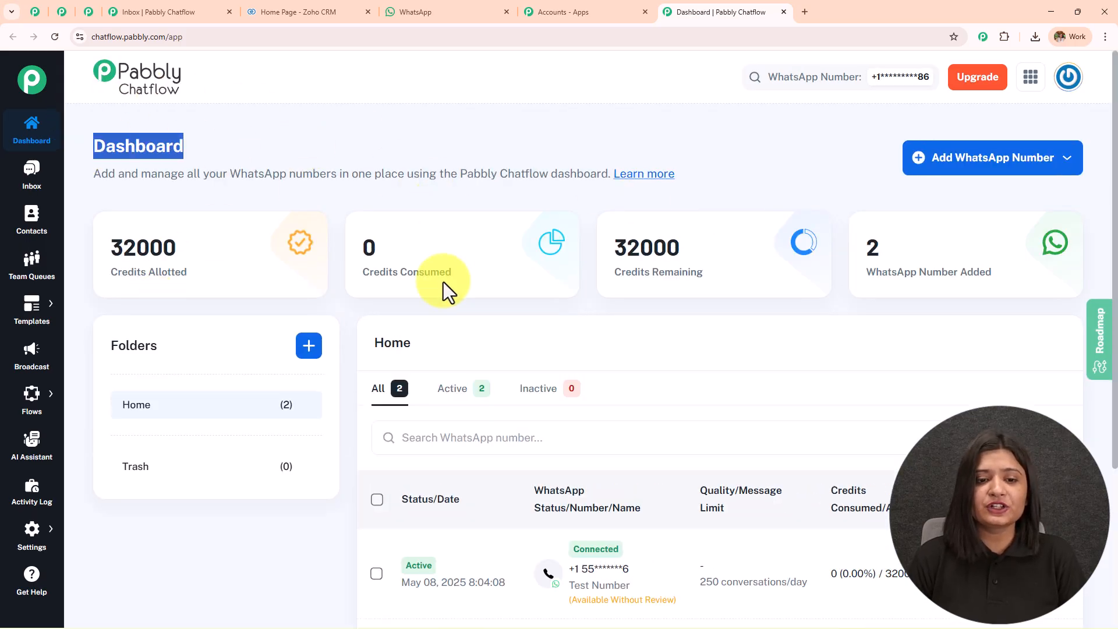
mouse_move(963, 219)
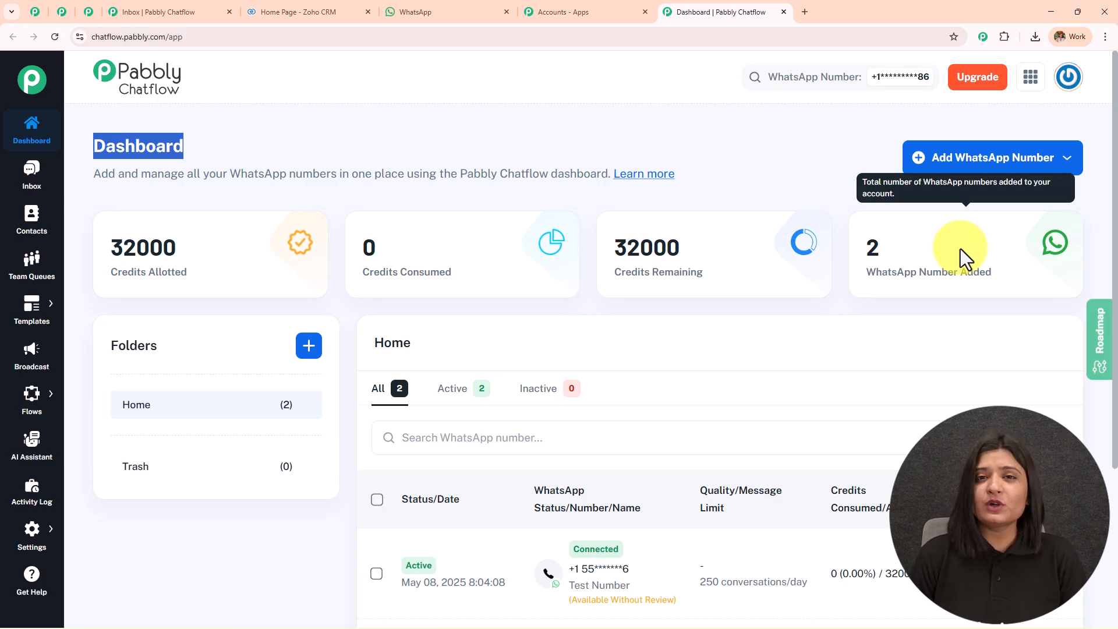
left_click(1019, 167)
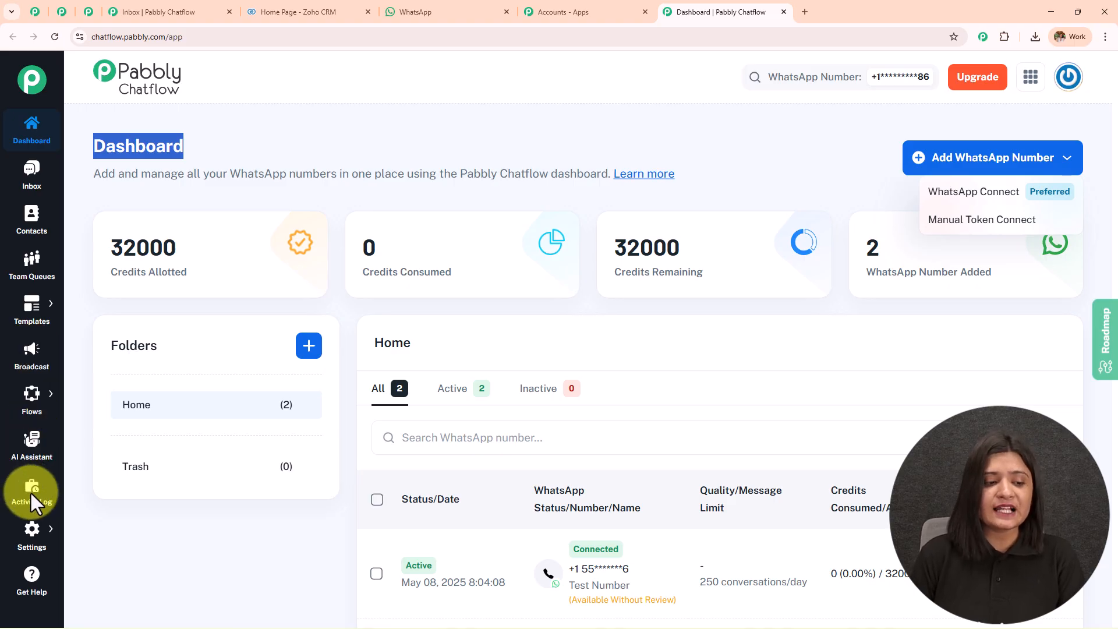
left_click(226, 593)
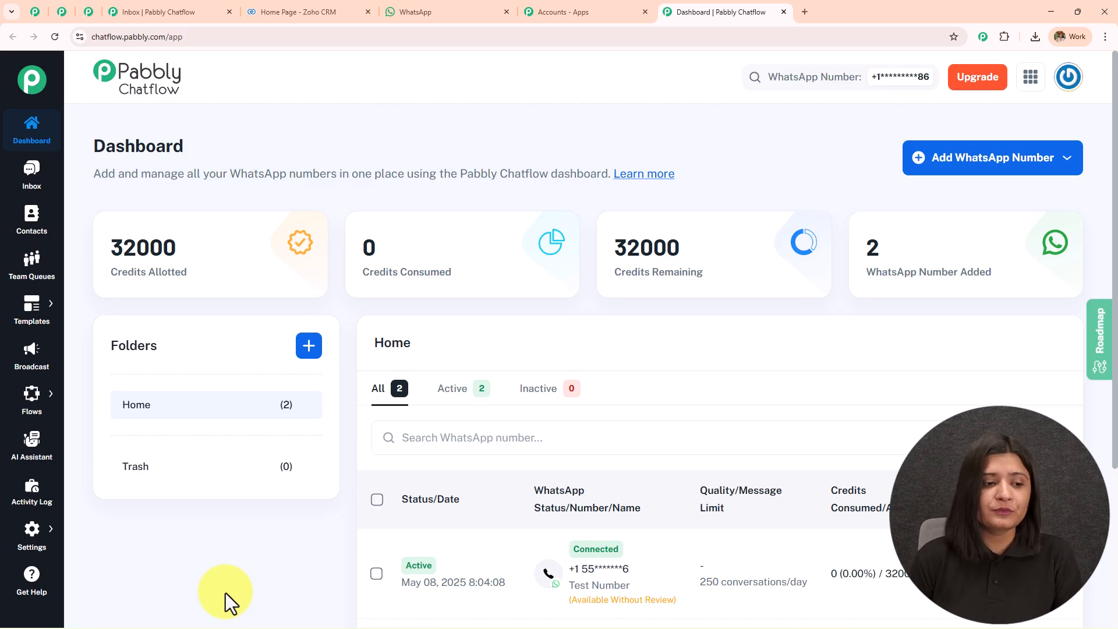
mouse_move(28, 410)
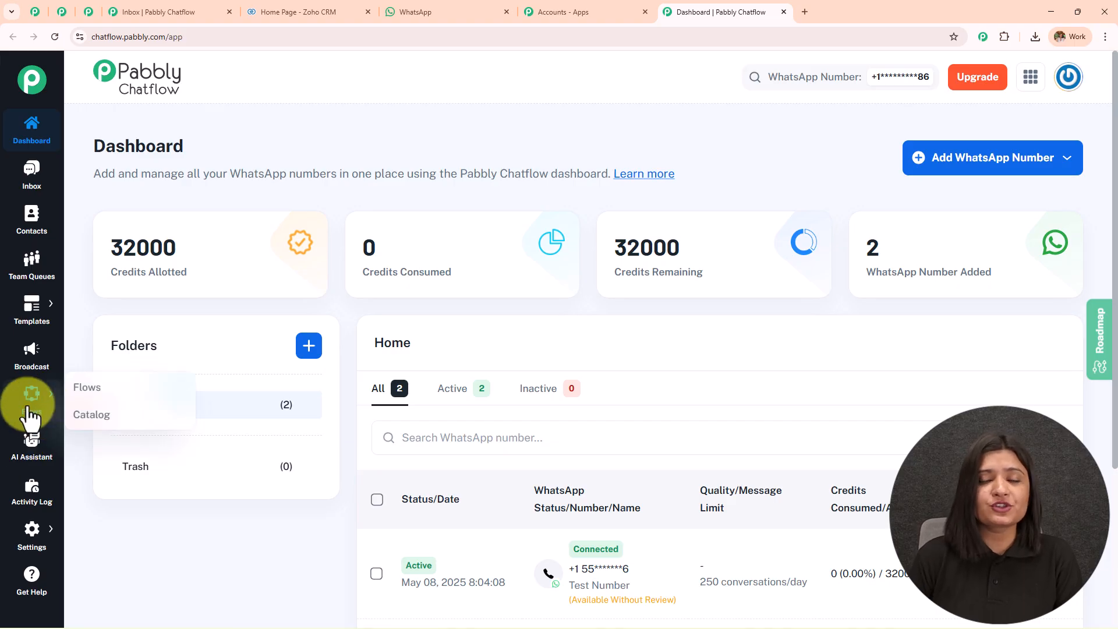
Create a new flow from Flow Builder and set its trigger event to Template Selected.
left_click(93, 390)
left_click_drag(86, 134, 365, 135)
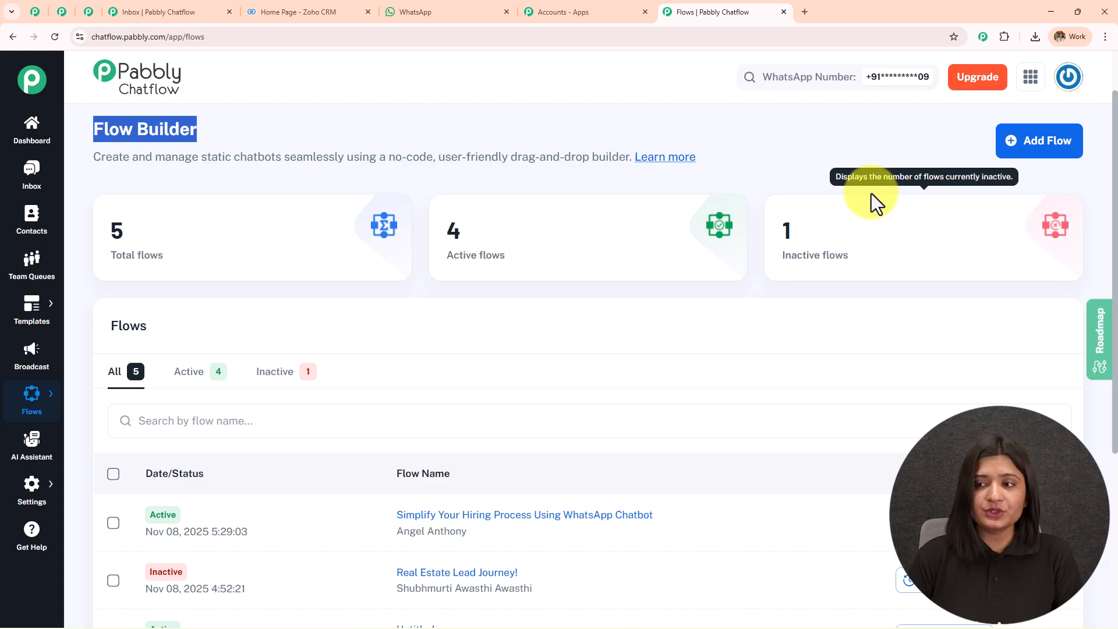
left_click(1039, 152)
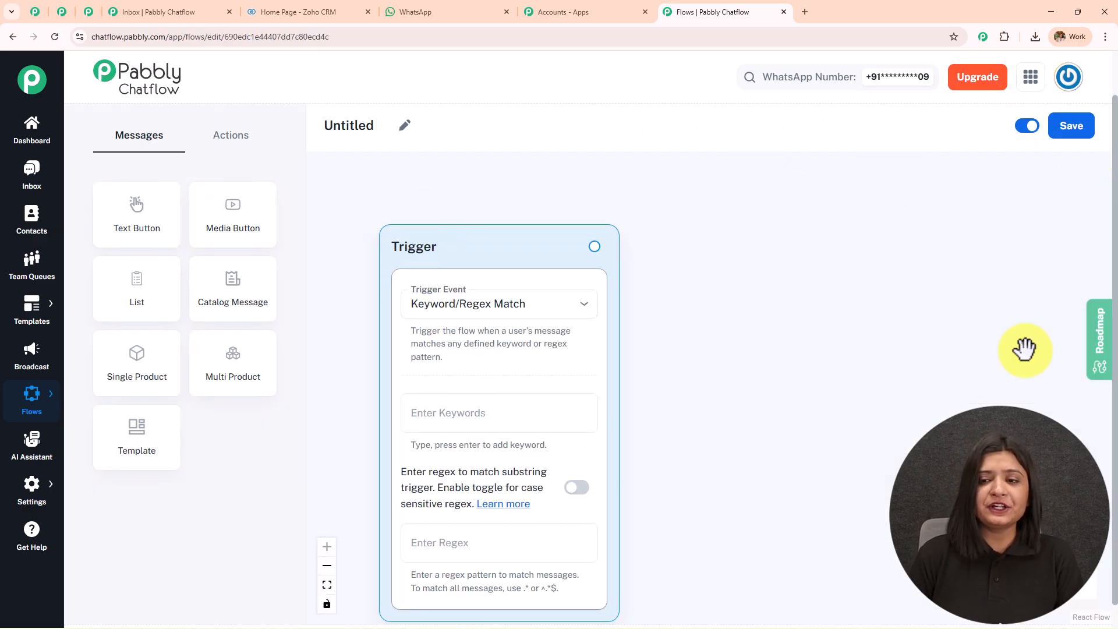
left_click_drag(716, 396, 703, 357)
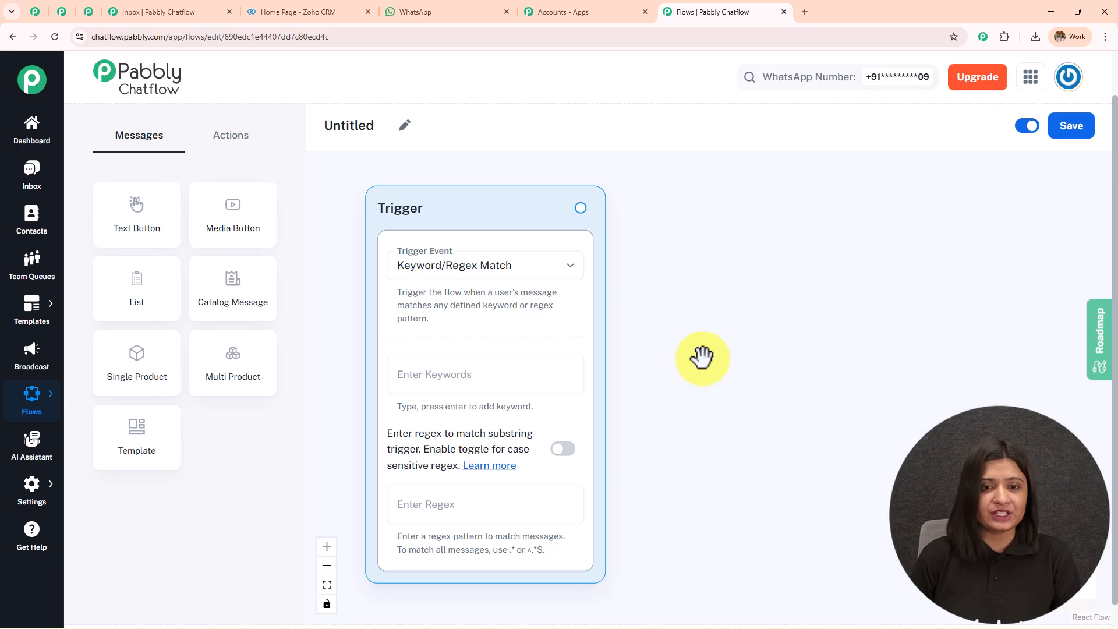
left_click(482, 266)
left_click(483, 265)
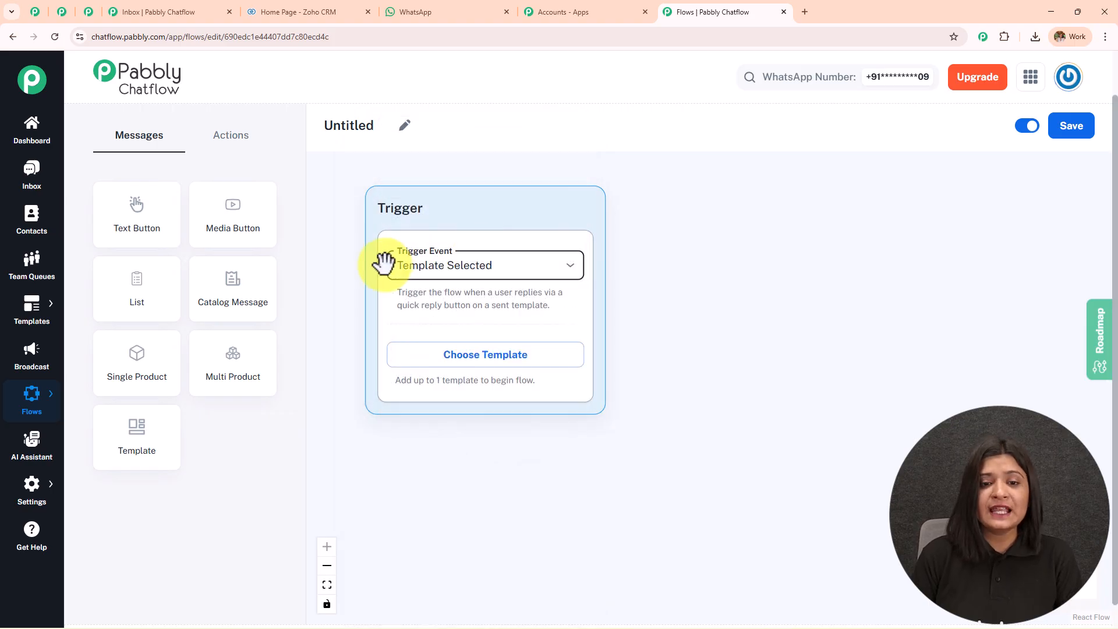
Choose prime_properties as the trigger template and review its quick-reply options.
left_click(488, 361)
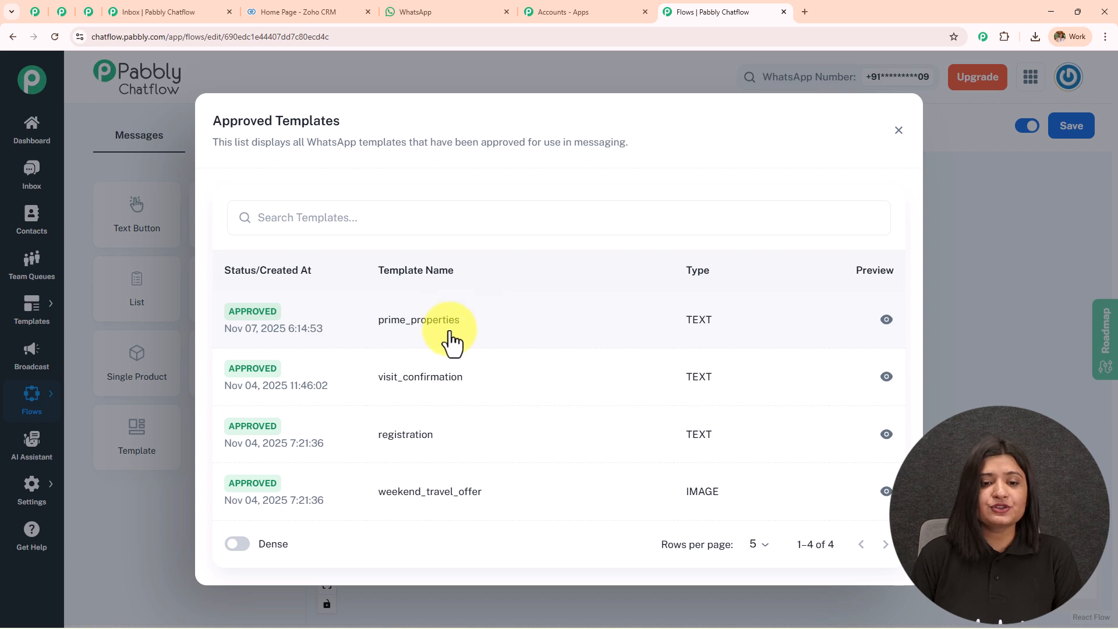
left_click(452, 341)
left_click_drag(695, 412, 681, 271)
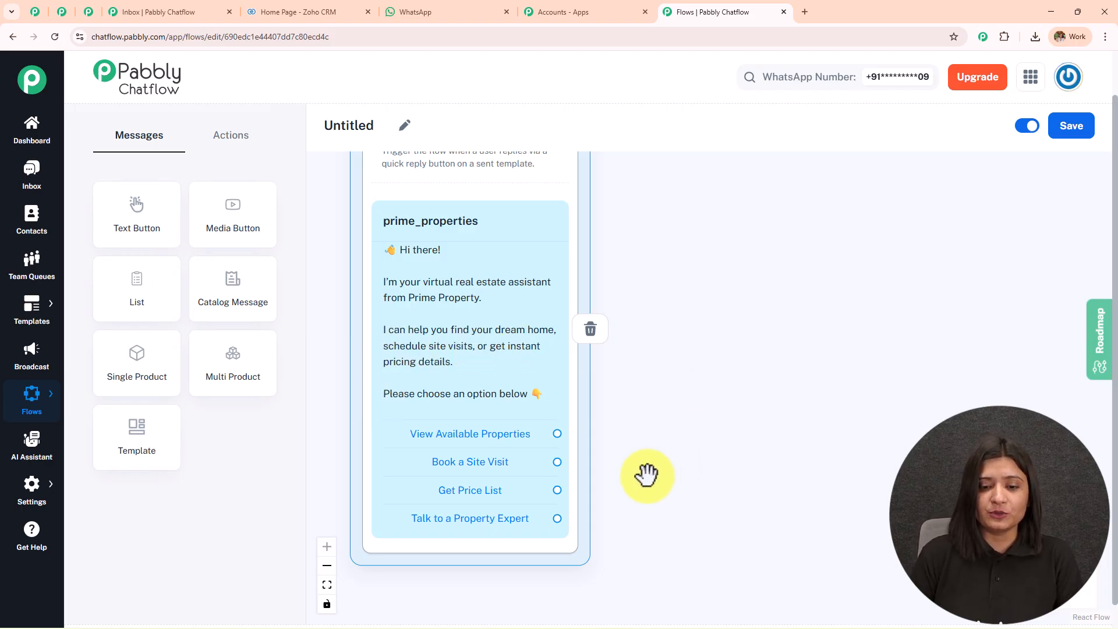
left_click_drag(649, 474, 631, 257)
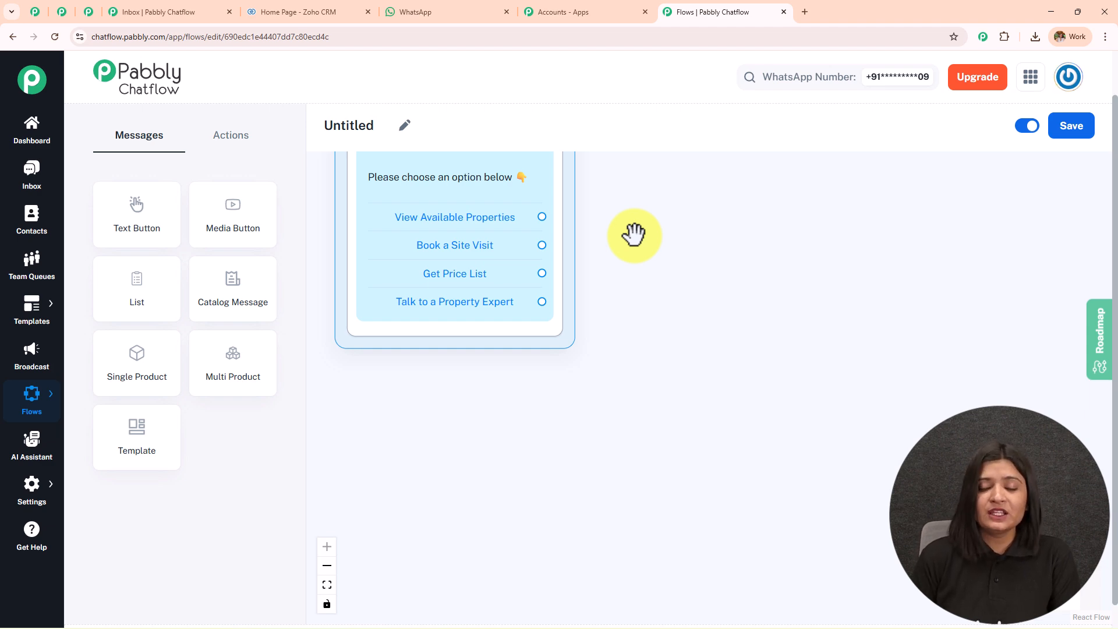
left_click_drag(653, 215, 668, 434)
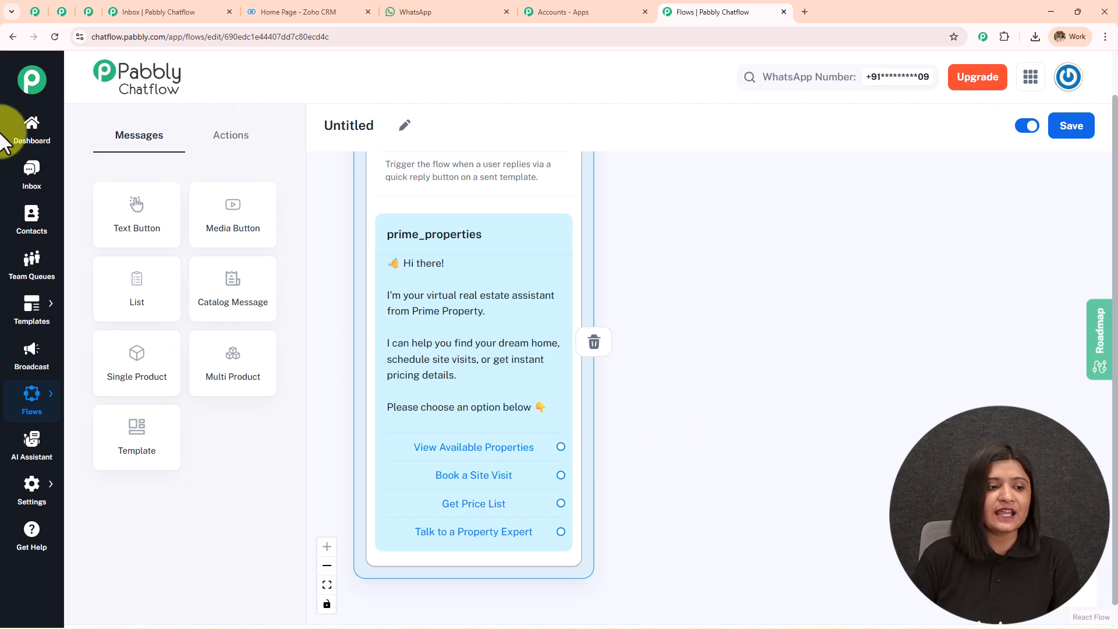
Open the Templates List, showing 23 approved templates, in a new tab.
mouse_move(10, 312)
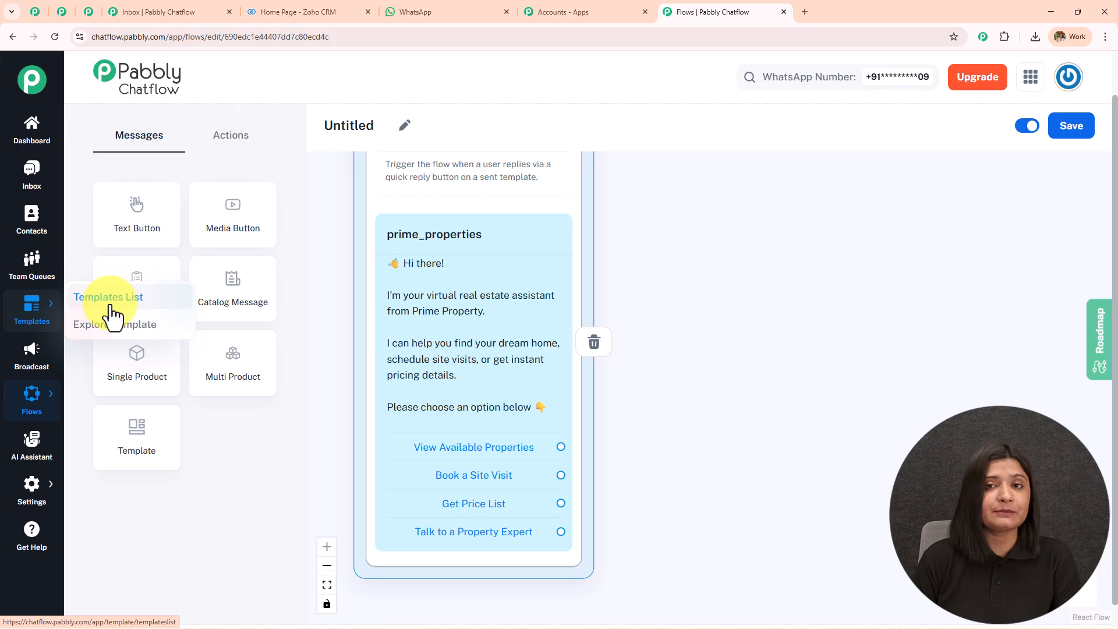
left_click(136, 313)
left_click(841, 17)
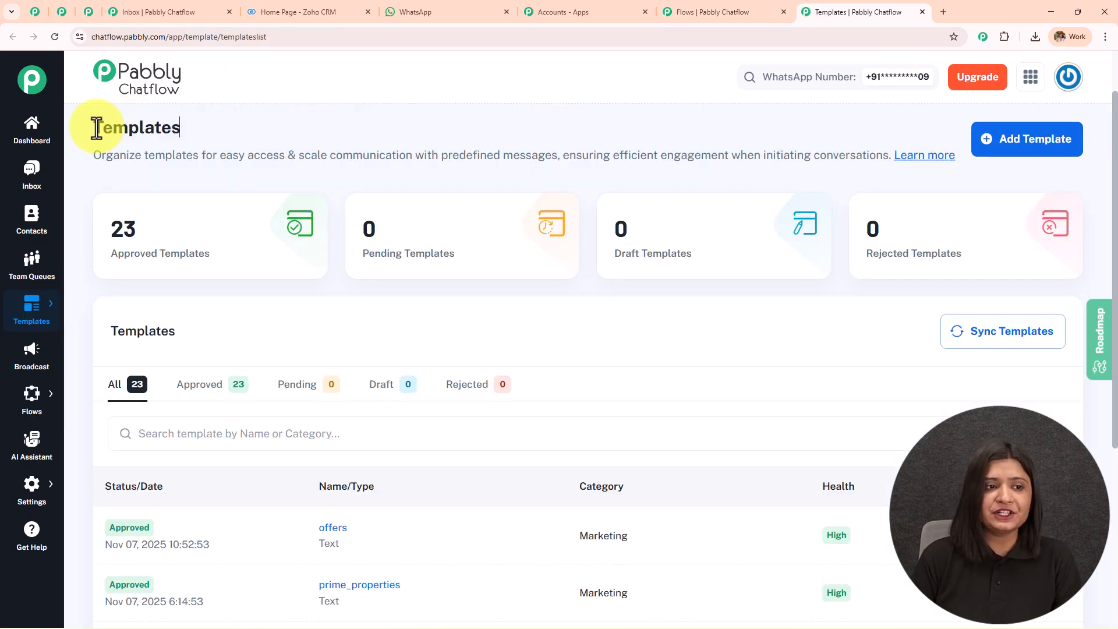
left_click_drag(96, 128, 306, 138)
mouse_move(487, 274)
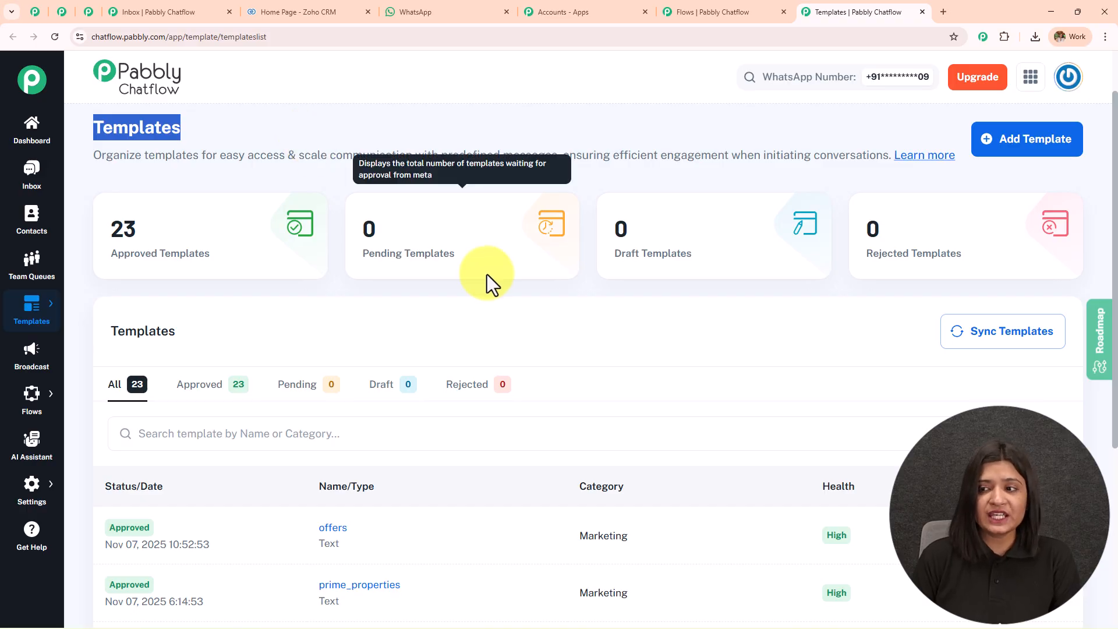
Start a new Marketing template named 'testing' in English.
left_click(1032, 152)
left_click(231, 281)
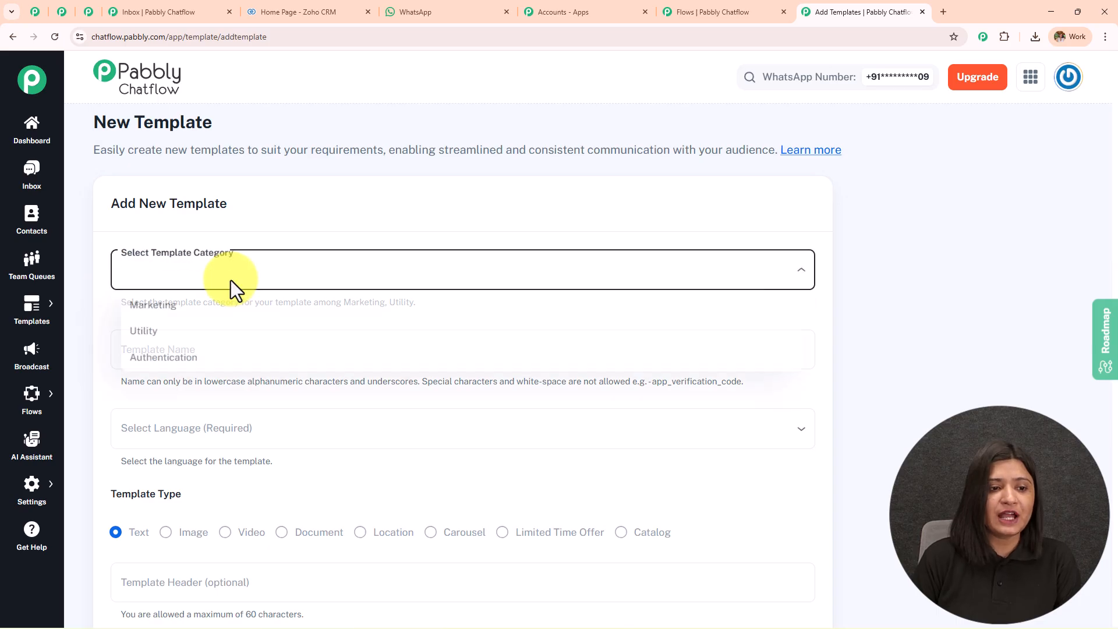
left_click(219, 311)
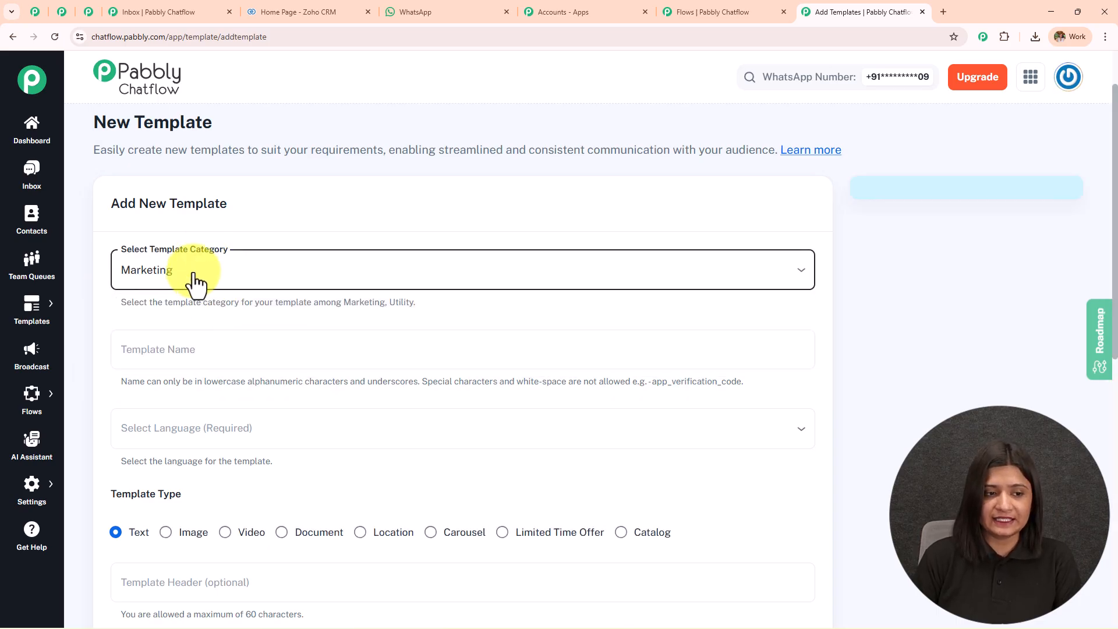
scroll(194, 282, "down", 2)
left_click(197, 241)
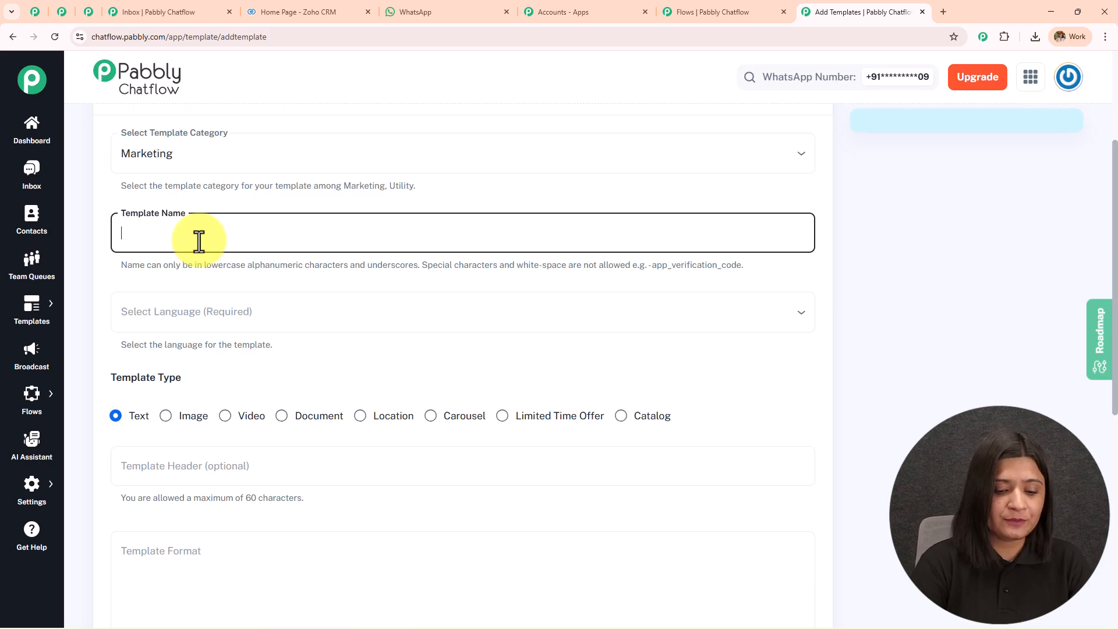
type("testing")
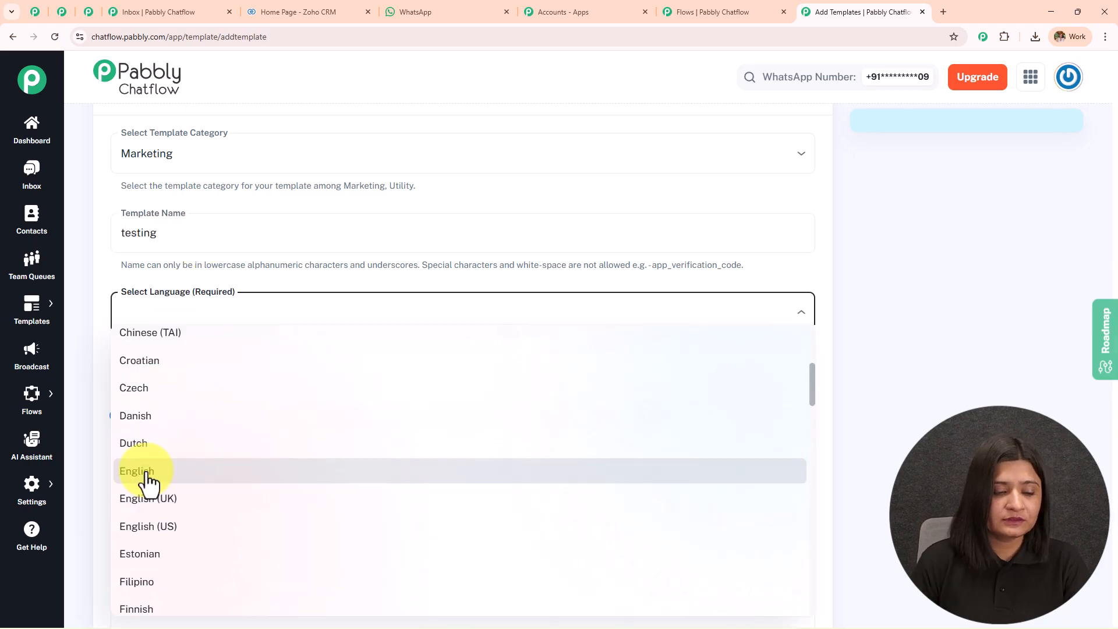
left_click(144, 473)
Set the header to 'welcome' and the body to 'hi' then 'welcome'; review Interactive Actions.
scroll(253, 262, "down", 3)
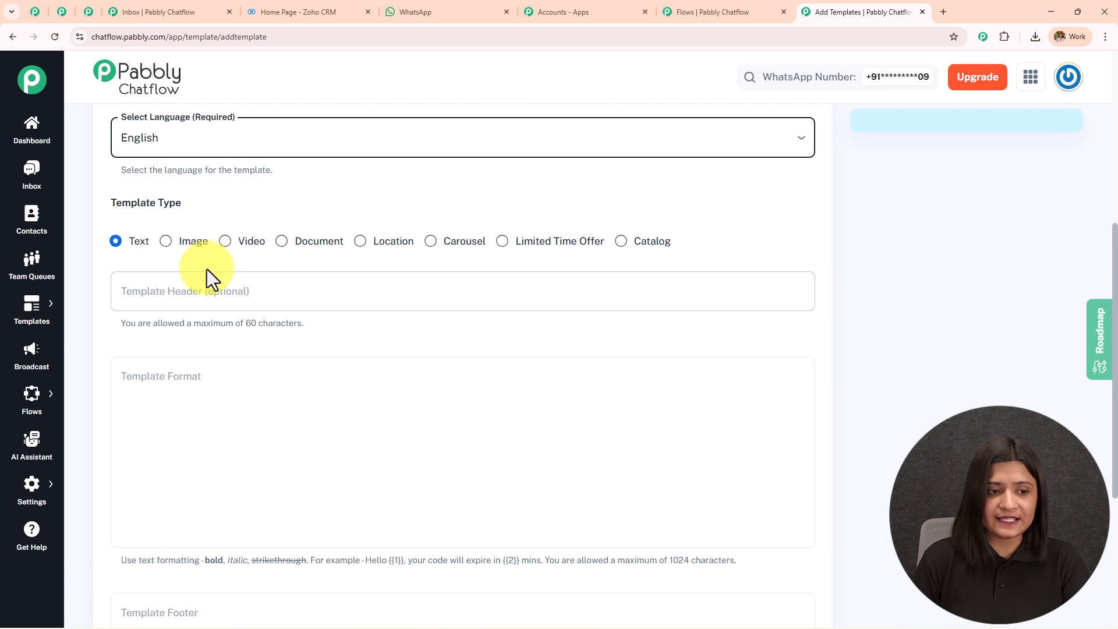
scroll(204, 268, "down", 1)
left_click(214, 234)
type("welcome")
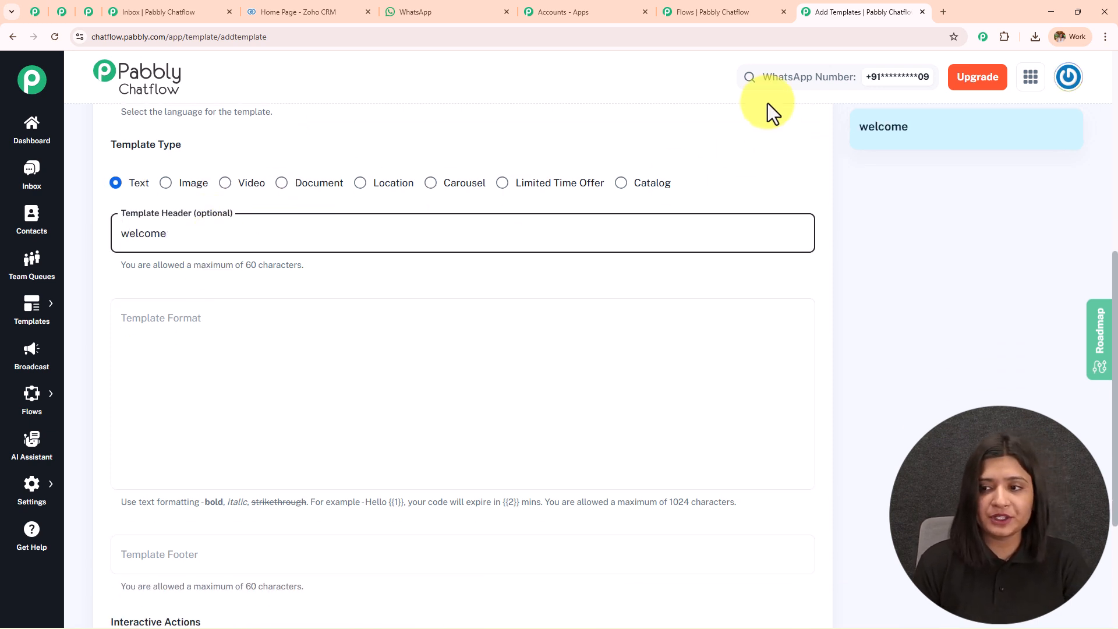
left_click(189, 351)
type("hi")
key("Return")
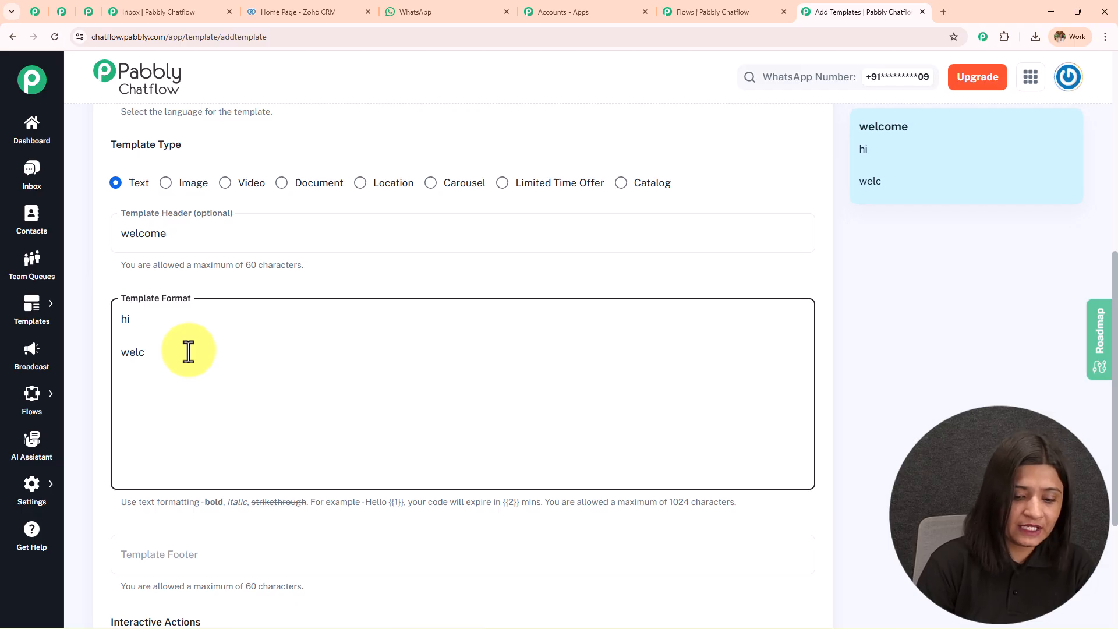
type("me")
scroll(187, 355, "down", 3)
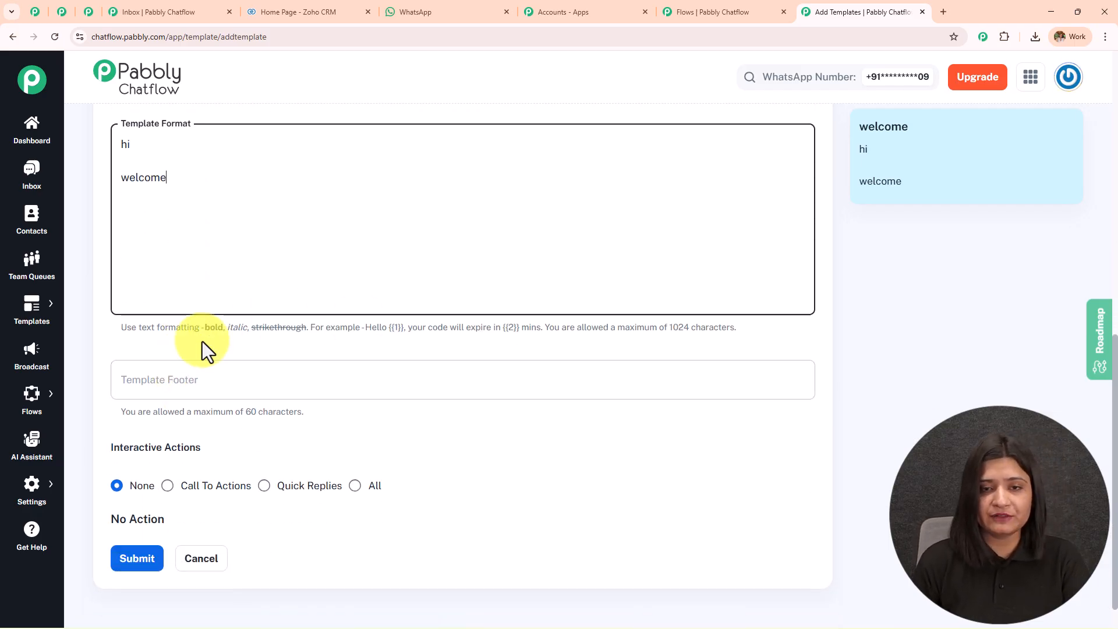
scroll(227, 347, "down", 1)
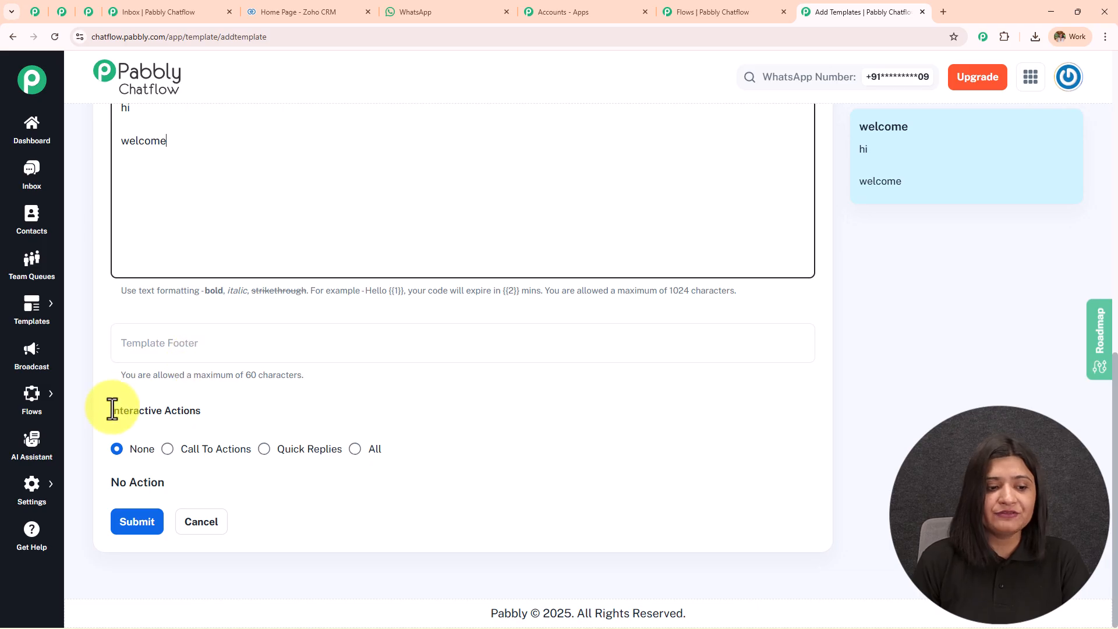
triple_click(204, 412)
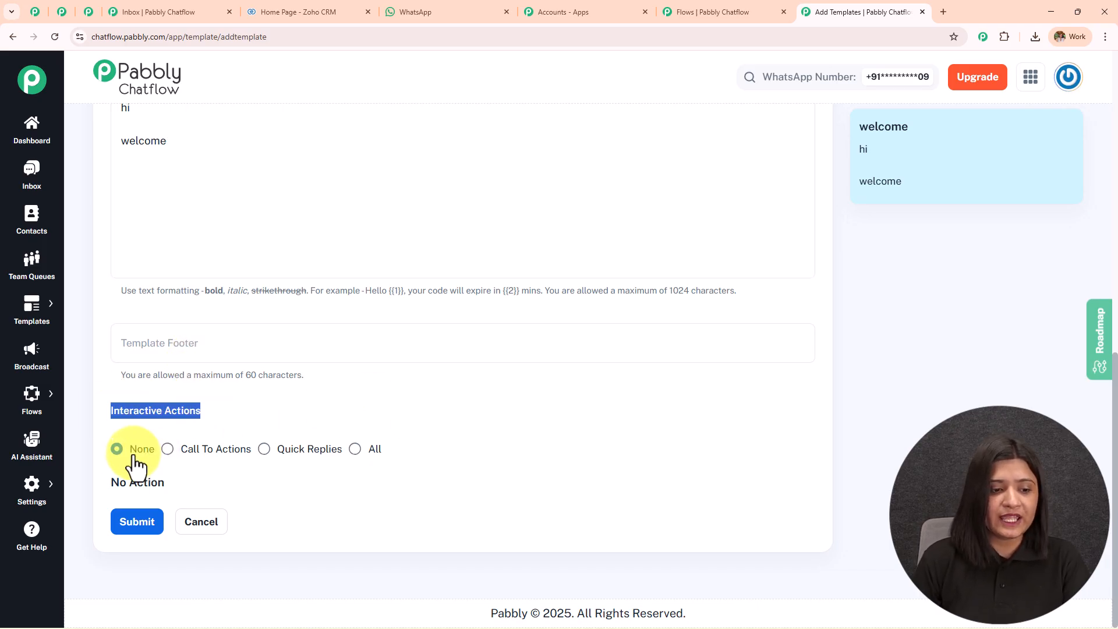
Switch the welcome template's interactive actions to Quick Replies and add three empty reply fields.
left_click(264, 449)
scroll(312, 332, "down", 2)
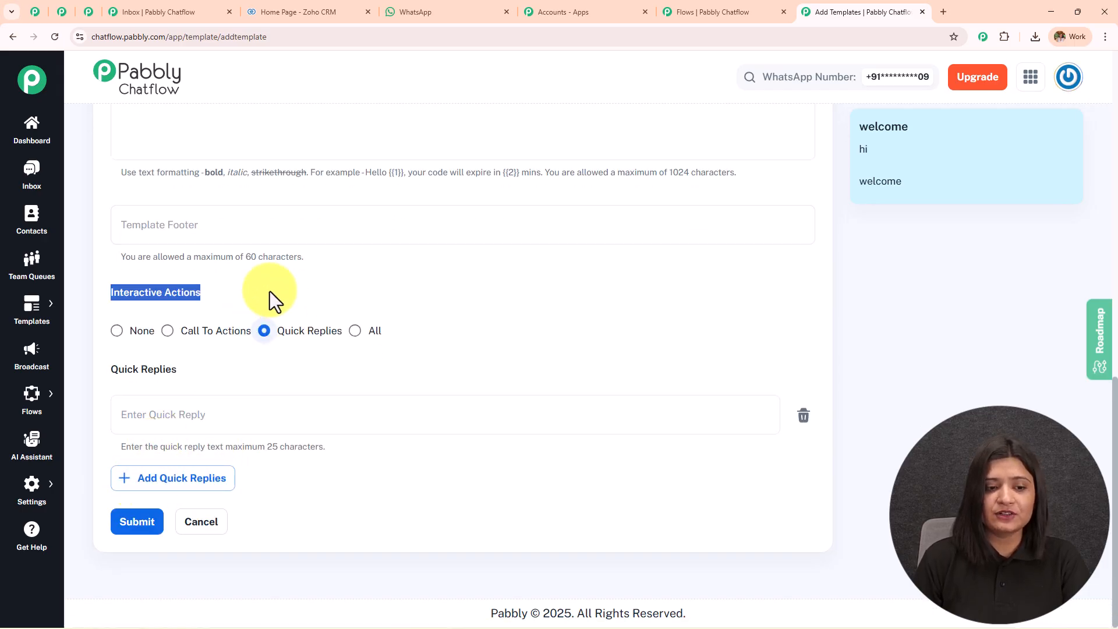
left_click(147, 488)
left_click(149, 553)
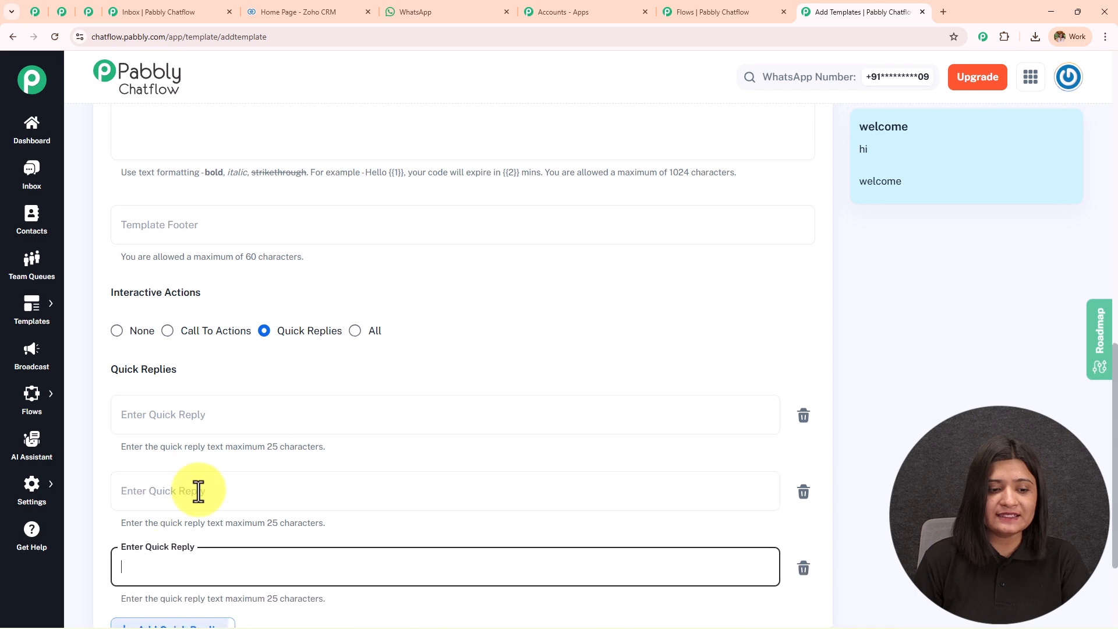
scroll(182, 512, "down", 3)
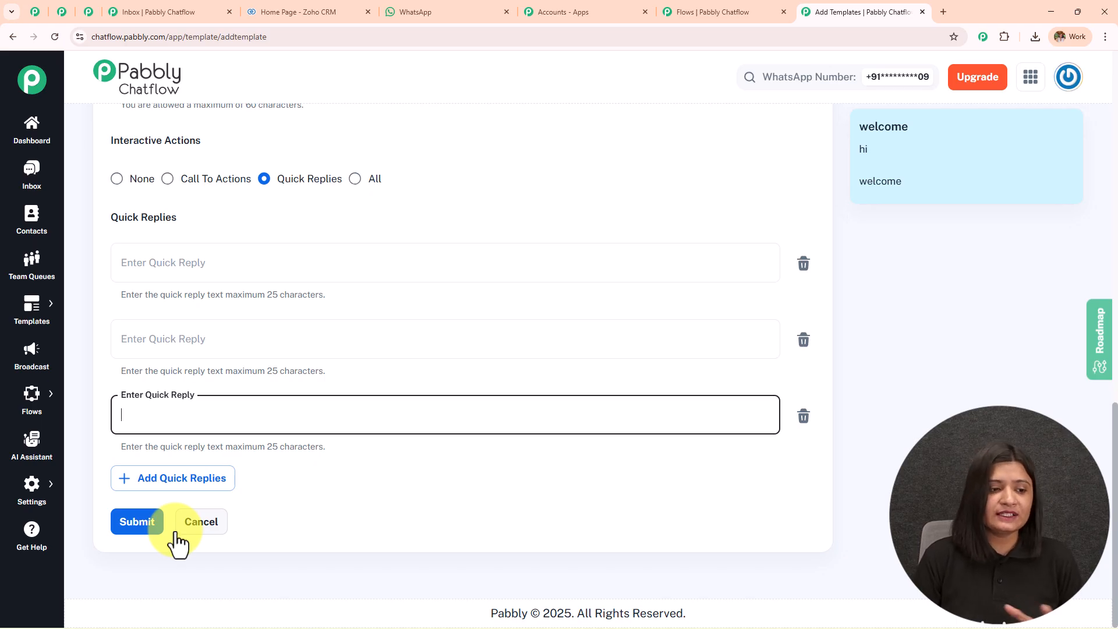
Start a new broadcast and keep Broadcast Campaign as its type.
left_click(29, 380)
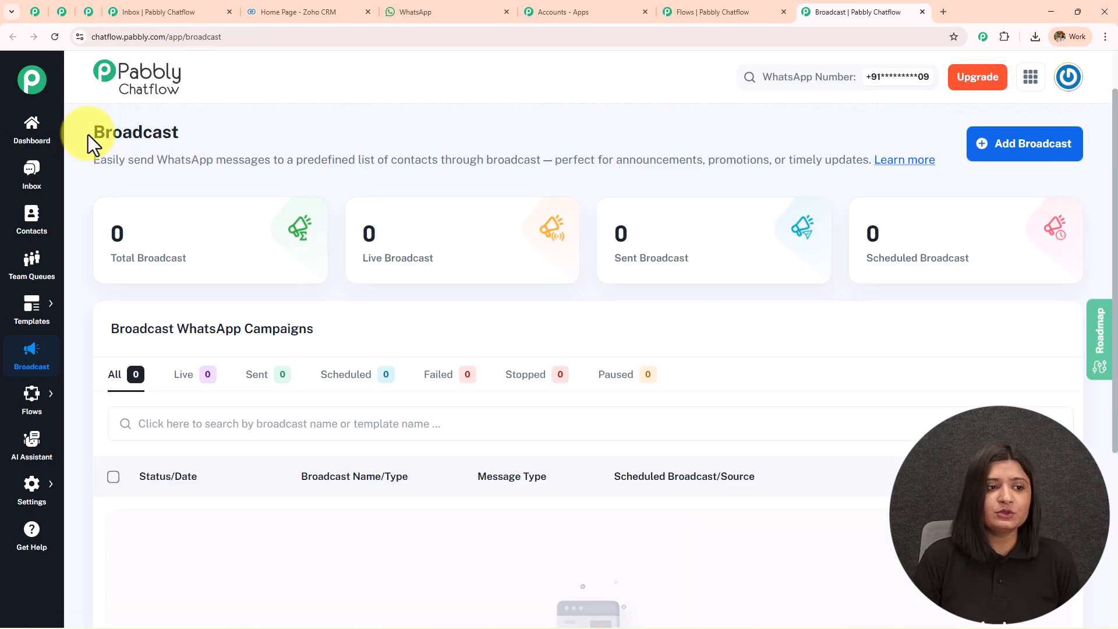
left_click_drag(86, 139, 369, 135)
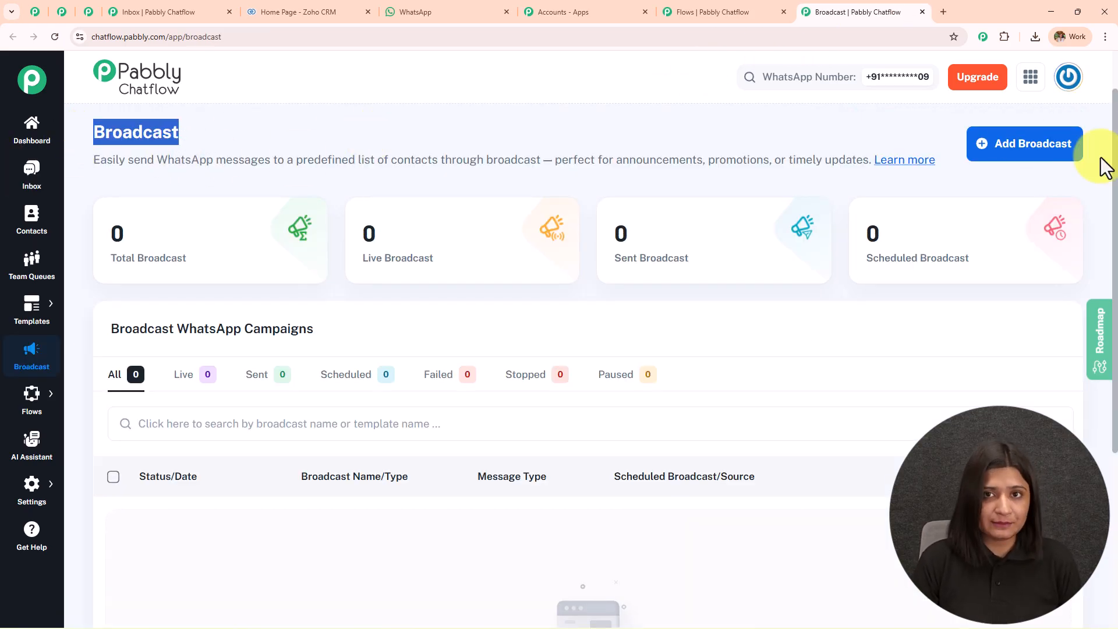
left_click(1015, 147)
left_click_drag(92, 134, 362, 135)
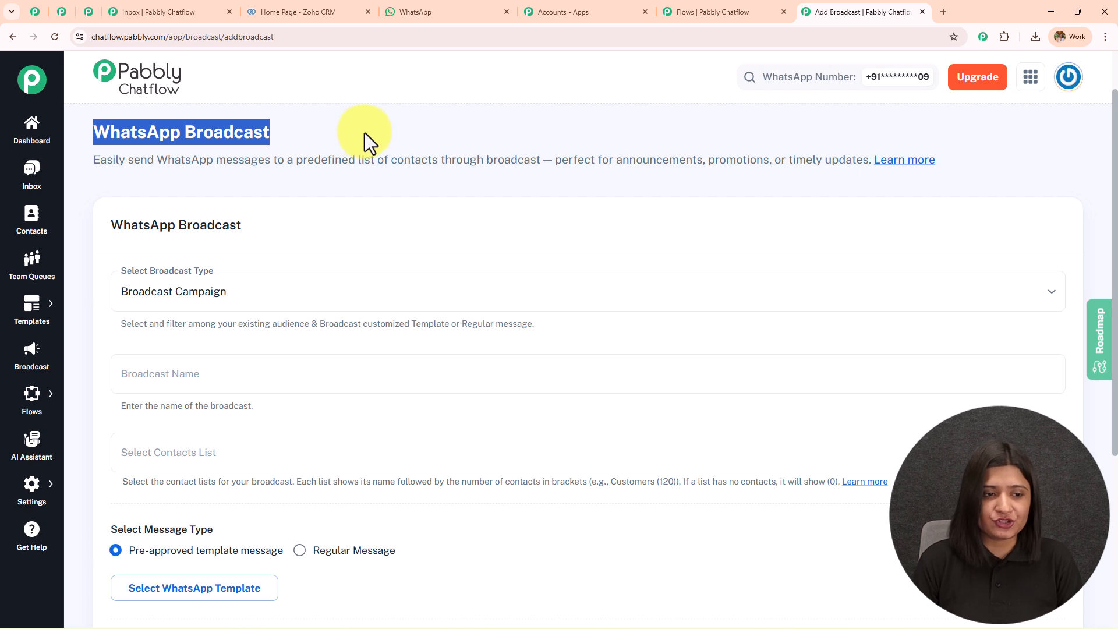
scroll(373, 193, "down", 3)
scroll(326, 187, "up", 1)
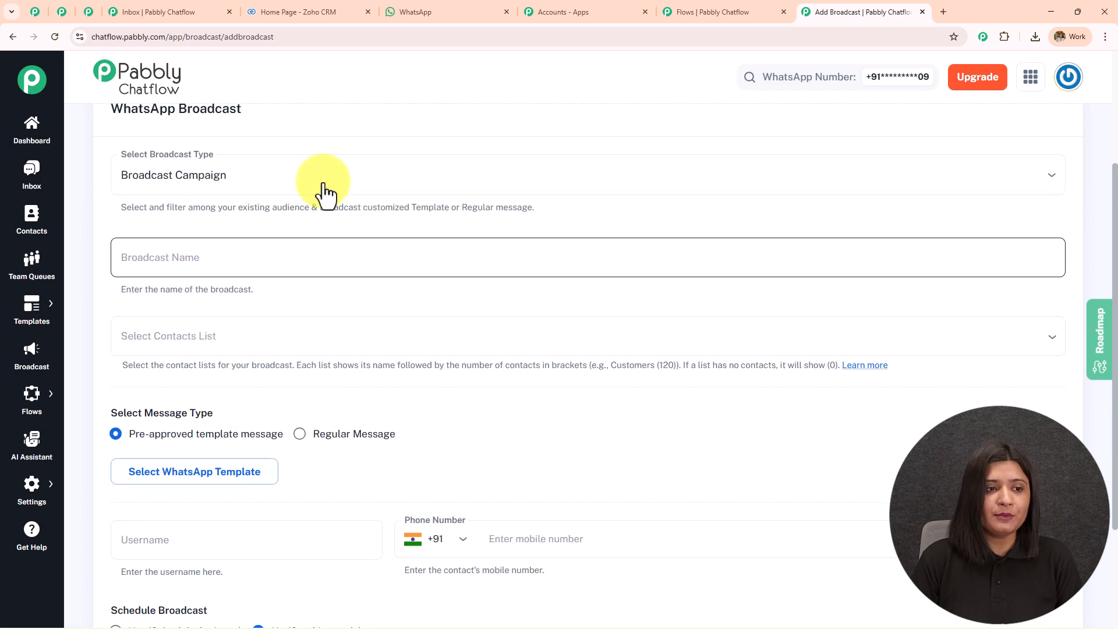
left_click(249, 176)
left_click(233, 212)
Name the broadcast 'testing' and target it at the Testing contact list.
scroll(233, 220, "down", 1)
left_click(230, 205)
left_click(230, 280)
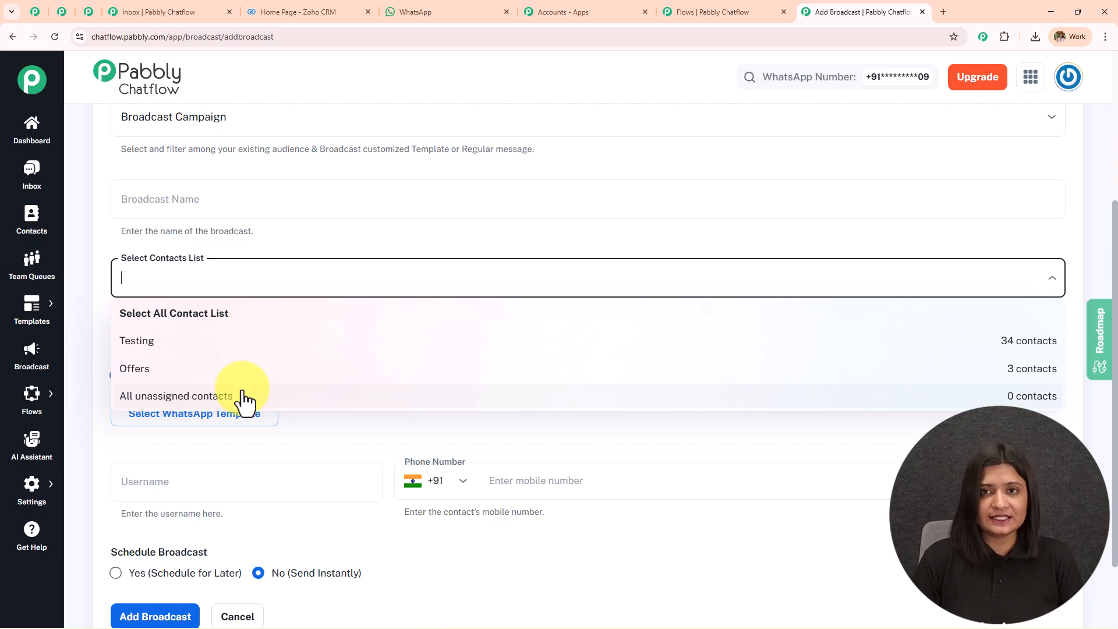
left_click(249, 198)
type("testing")
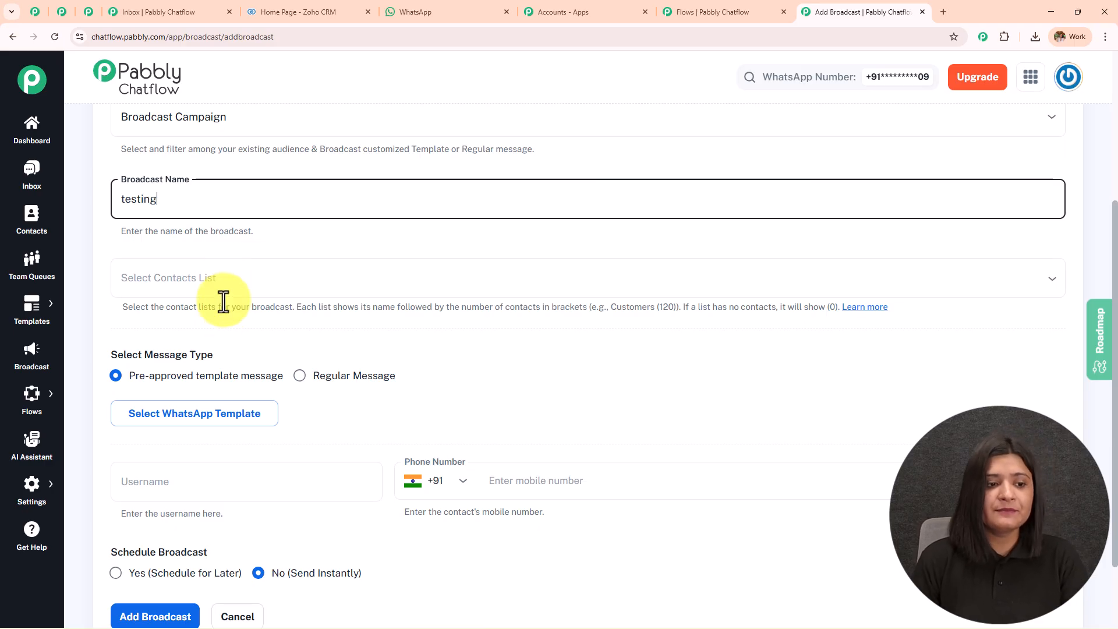
left_click(225, 281)
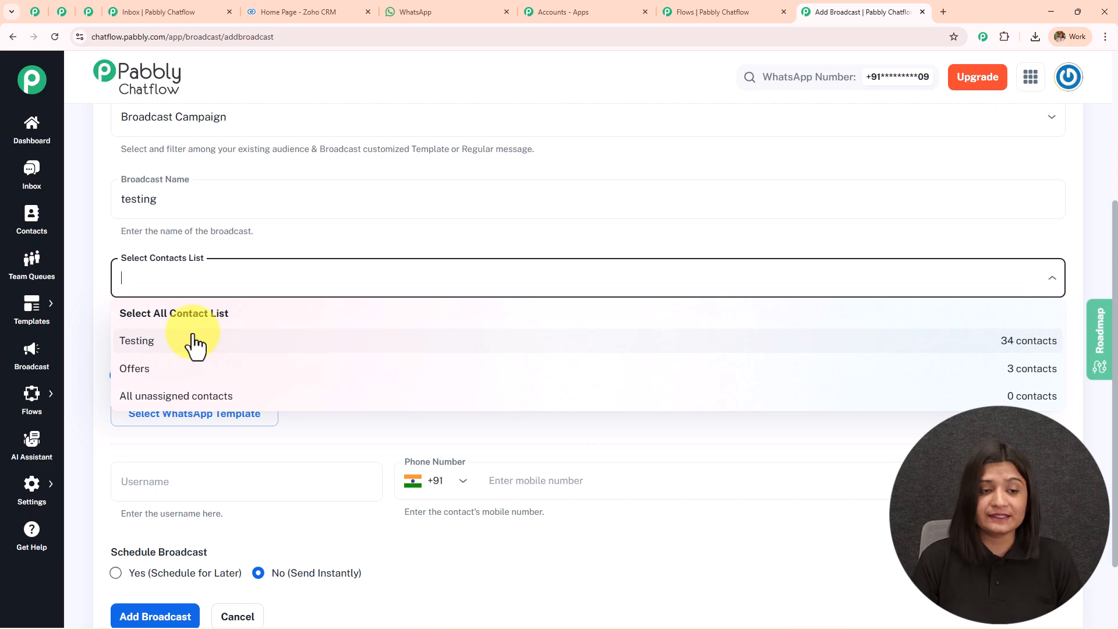
left_click(195, 344)
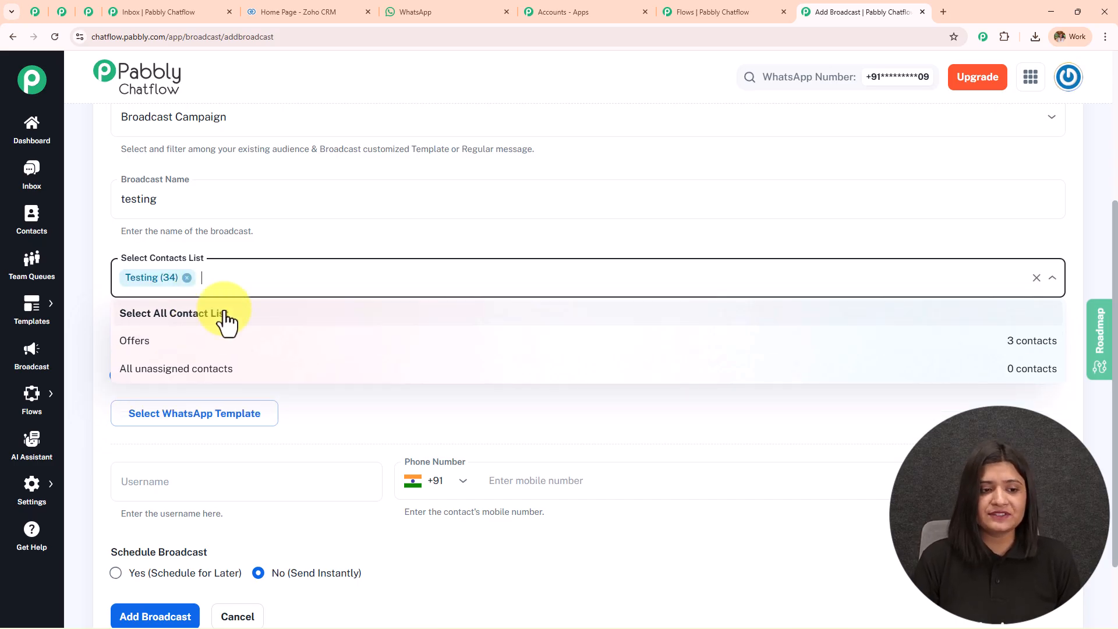
left_click(299, 247)
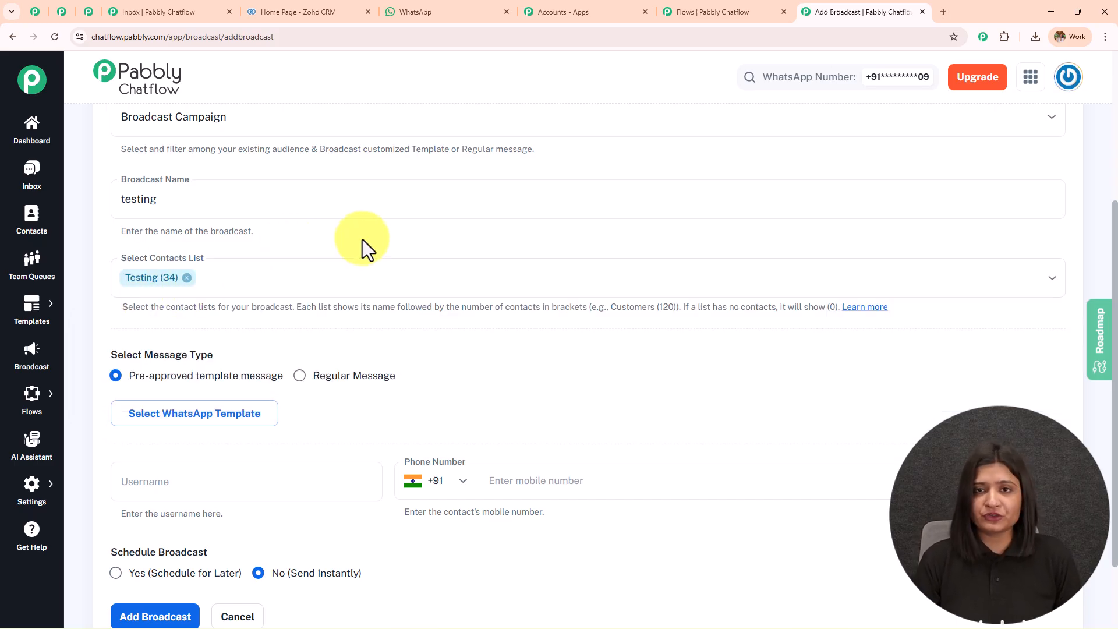
Choose a pre-approved template message for the broadcast.
scroll(362, 239, "down", 2)
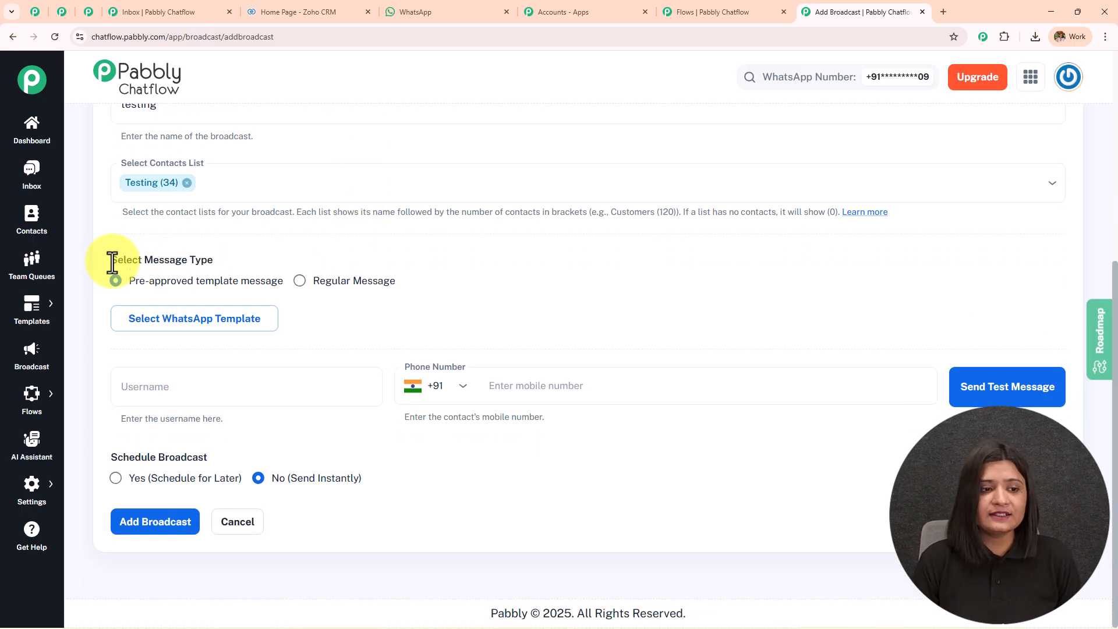
left_click_drag(110, 260, 220, 259)
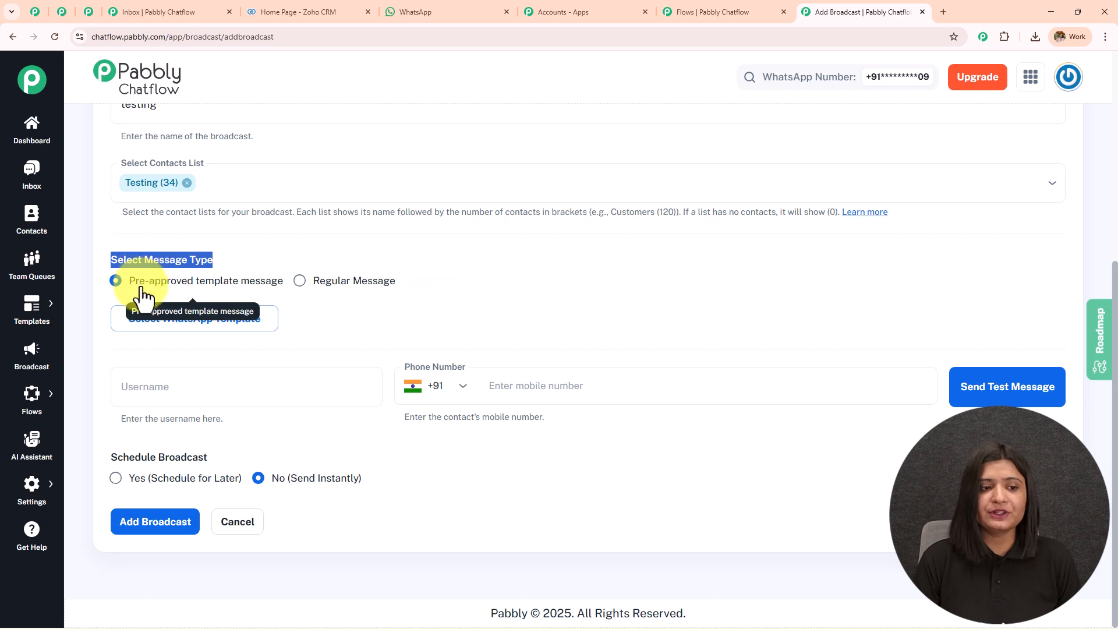
left_click(216, 327)
Attach the prime_properties welcome template to the broadcast.
left_click(422, 359)
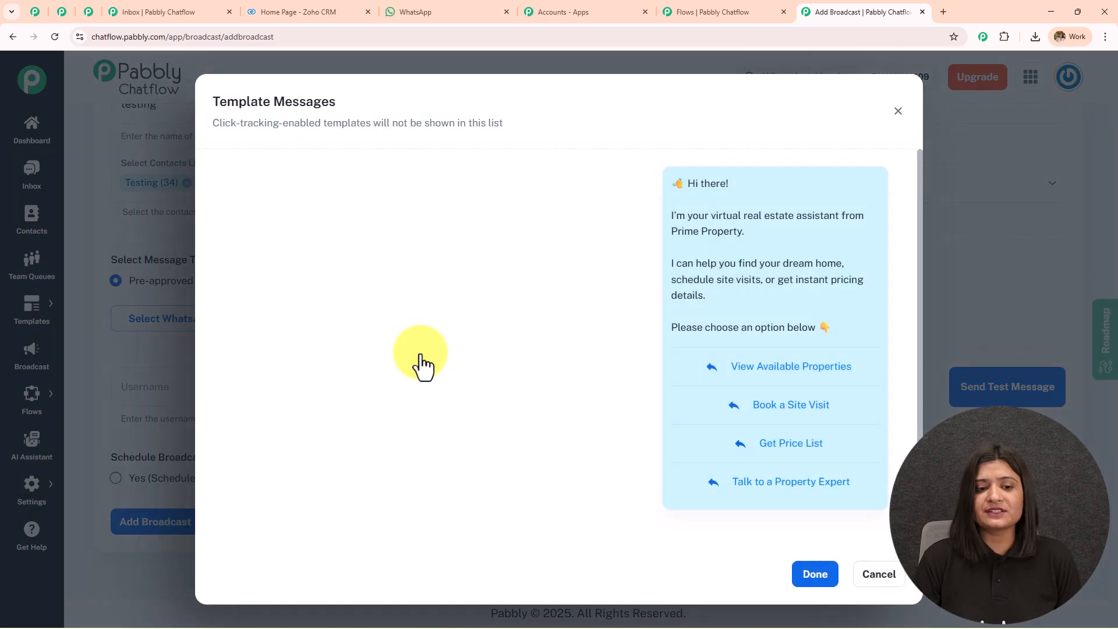
left_click(815, 577)
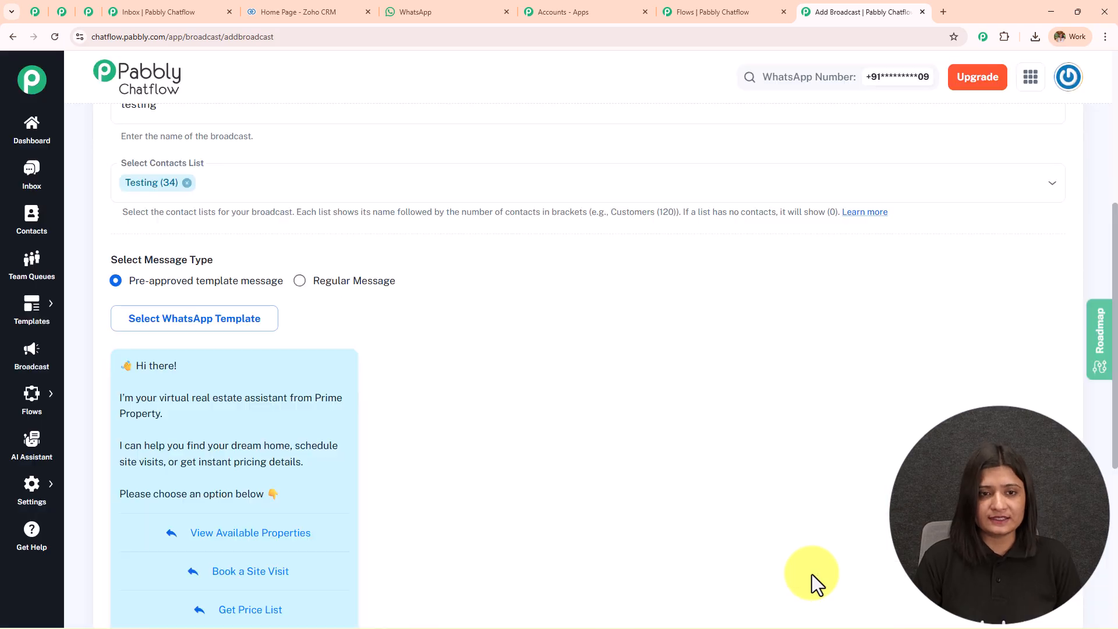
scroll(470, 313, "down", 4)
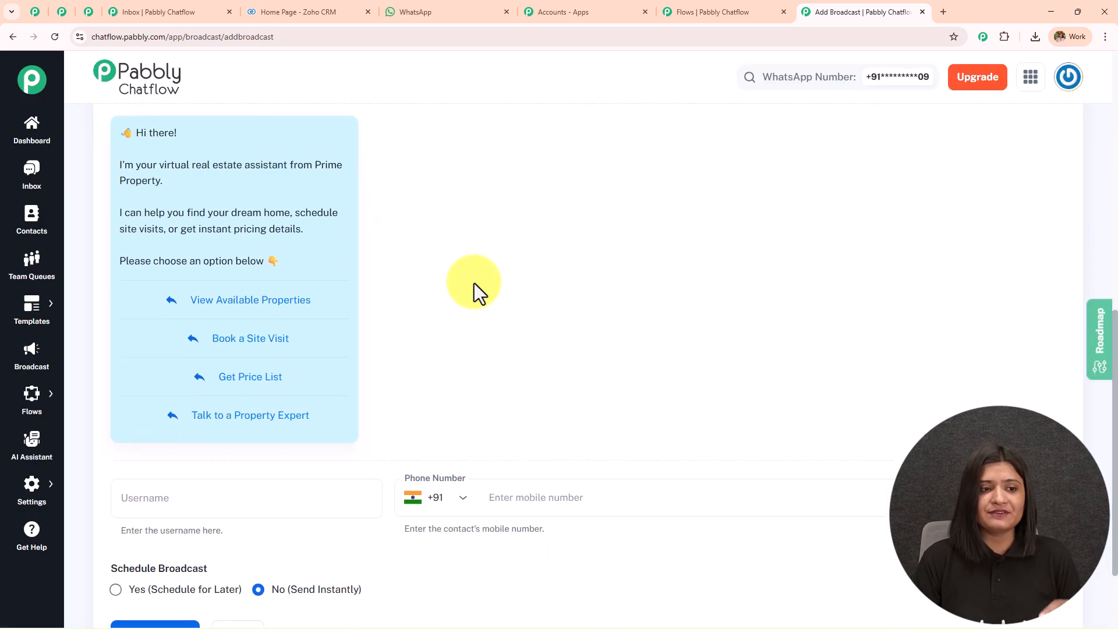
scroll(549, 230, "down", 2)
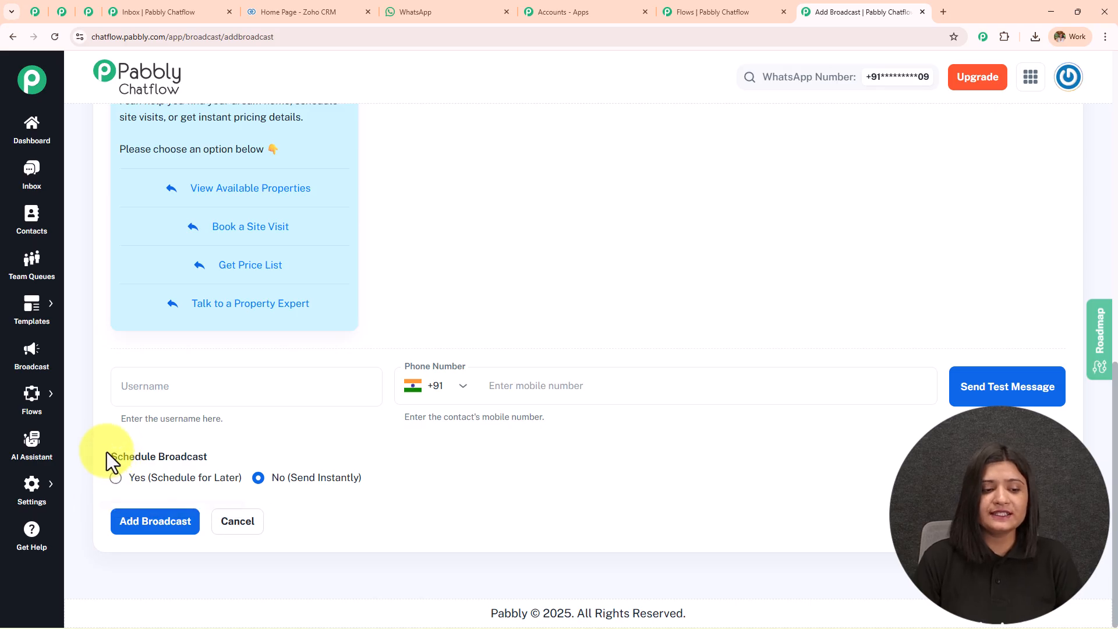
Try Schedule for Later with a picked date, then revert to sending instantly.
left_click_drag(108, 454, 226, 457)
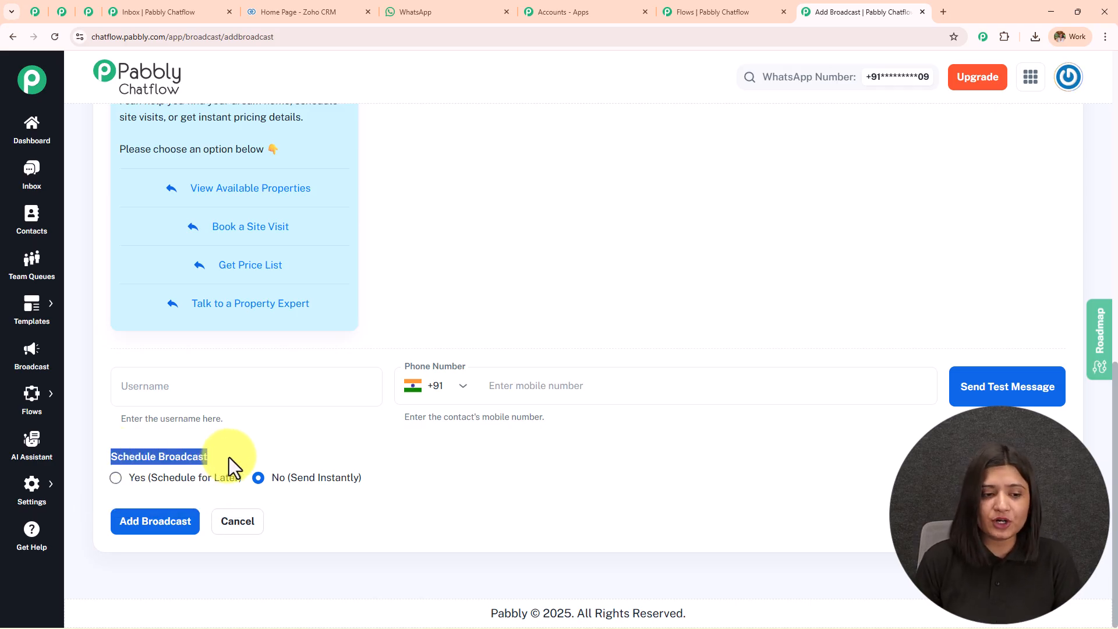
left_click(116, 479)
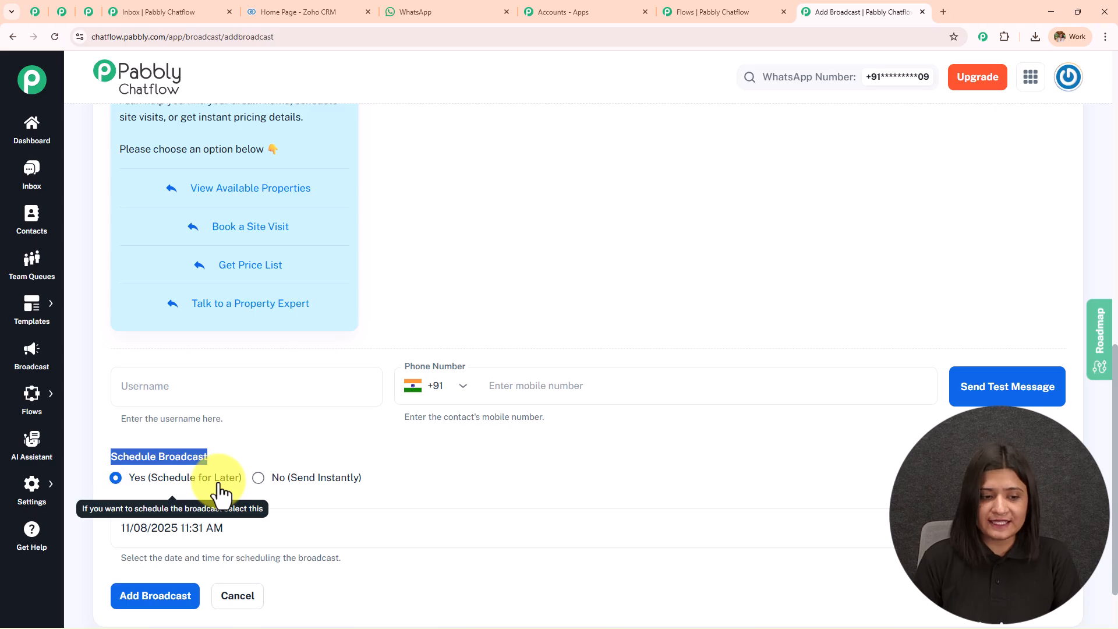
scroll(271, 431, "down", 2)
left_click(265, 454)
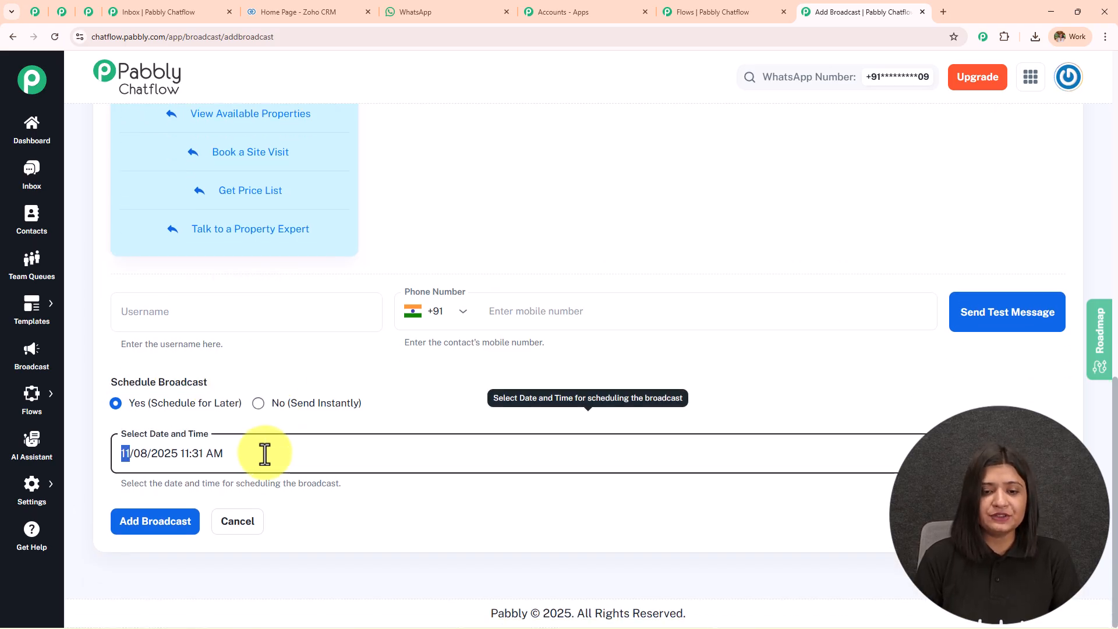
left_click(1050, 452)
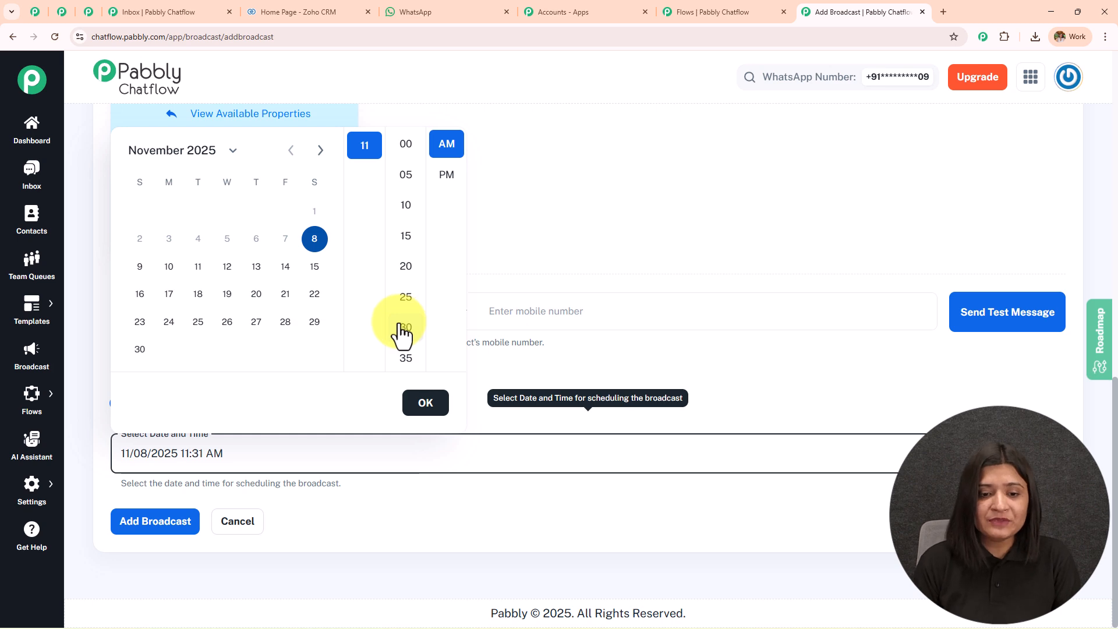
left_click(422, 408)
left_click(259, 403)
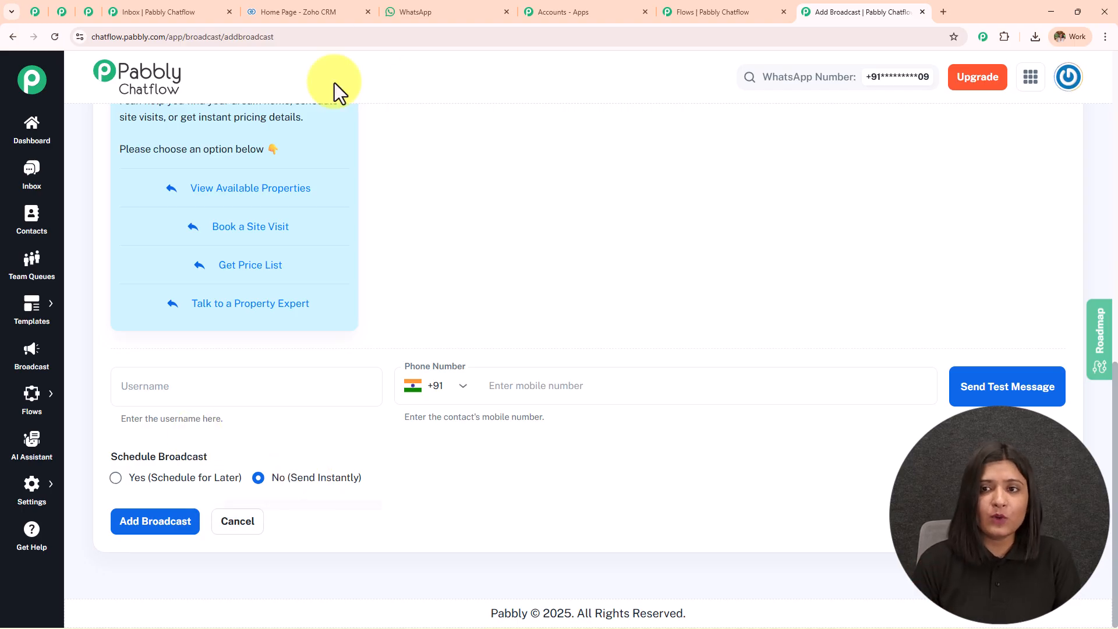
Discard the broadcast draft and link View Available Properties to a new Text Button message.
left_click(696, 12)
left_click_drag(658, 420, 643, 260)
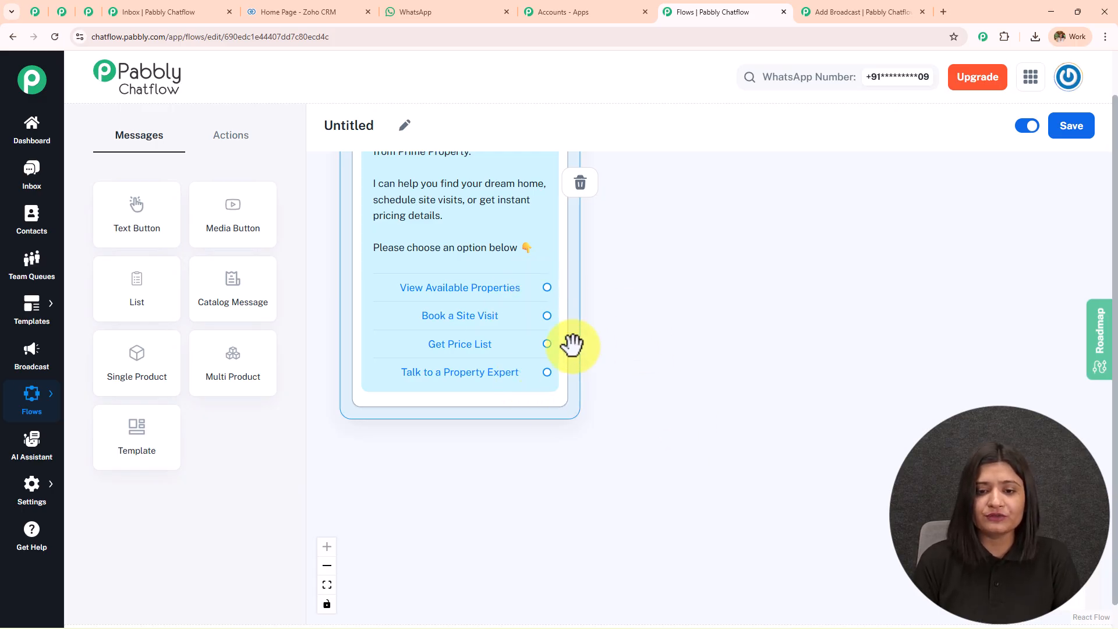
left_click(921, 12)
left_click_drag(546, 287, 714, 197)
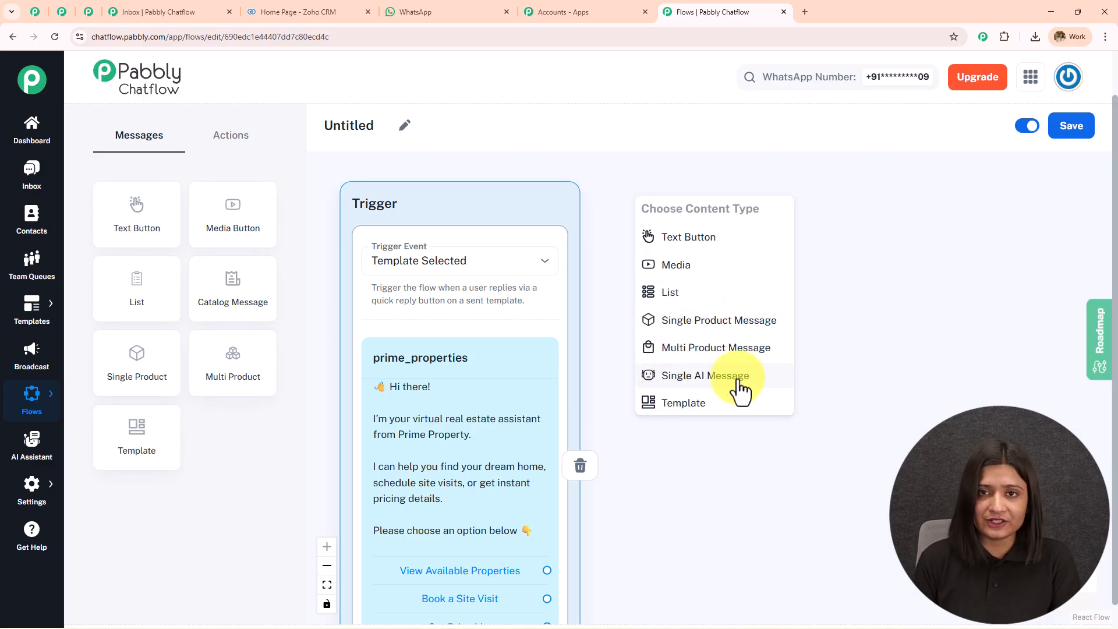
left_click(731, 239)
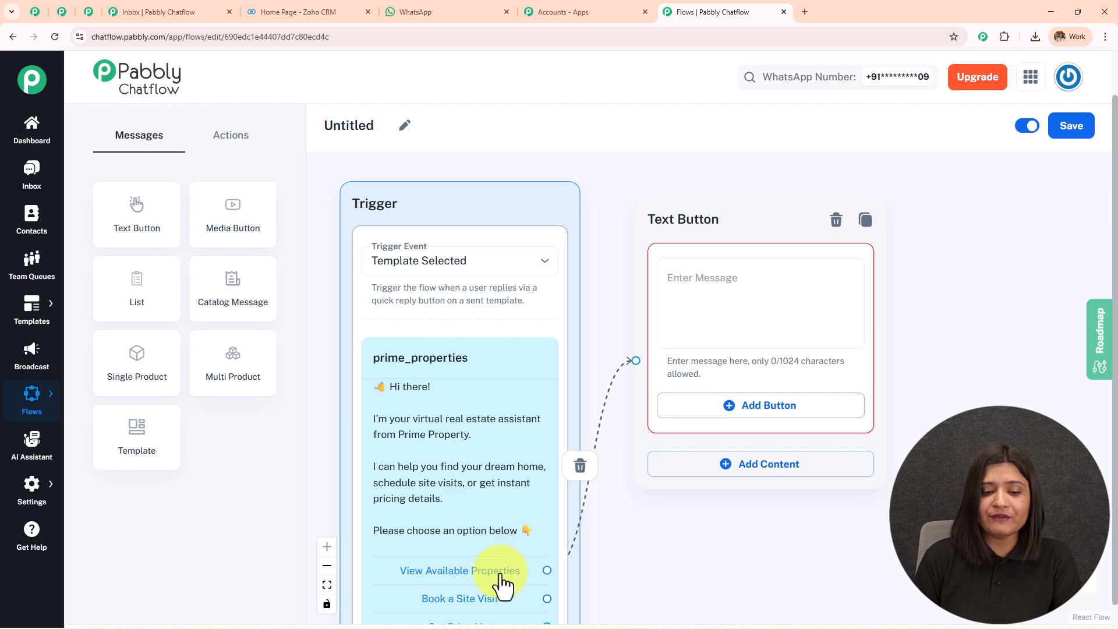
Copy the available-properties reply from WhatsApp Web and paste it into the Text Button message.
left_click(446, 8)
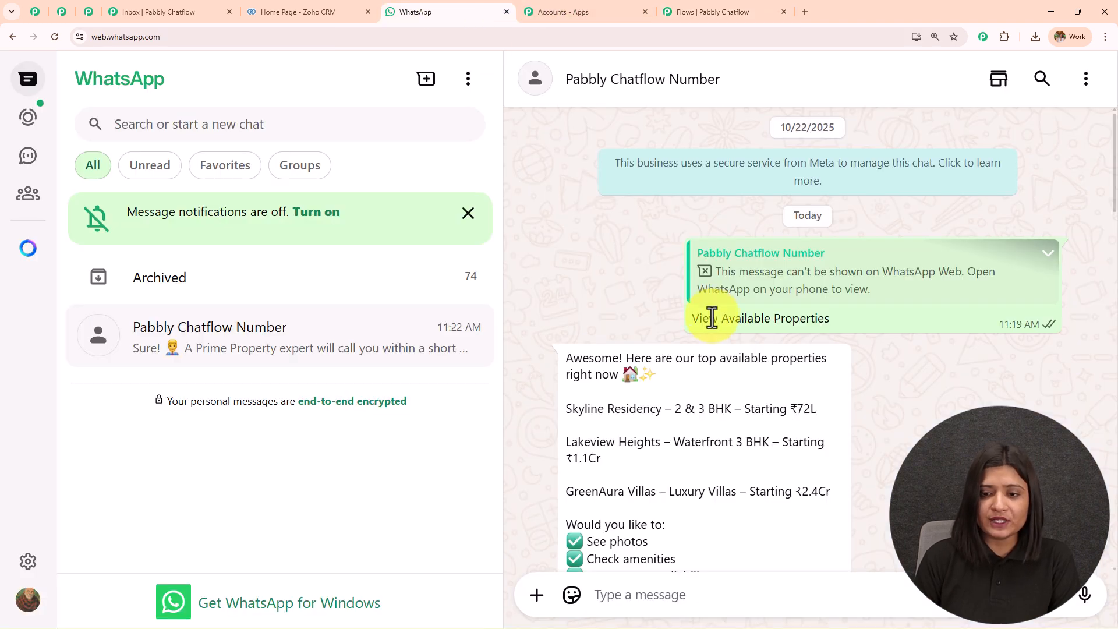
scroll(771, 243, "down", 2)
left_click_drag(691, 202, 849, 204)
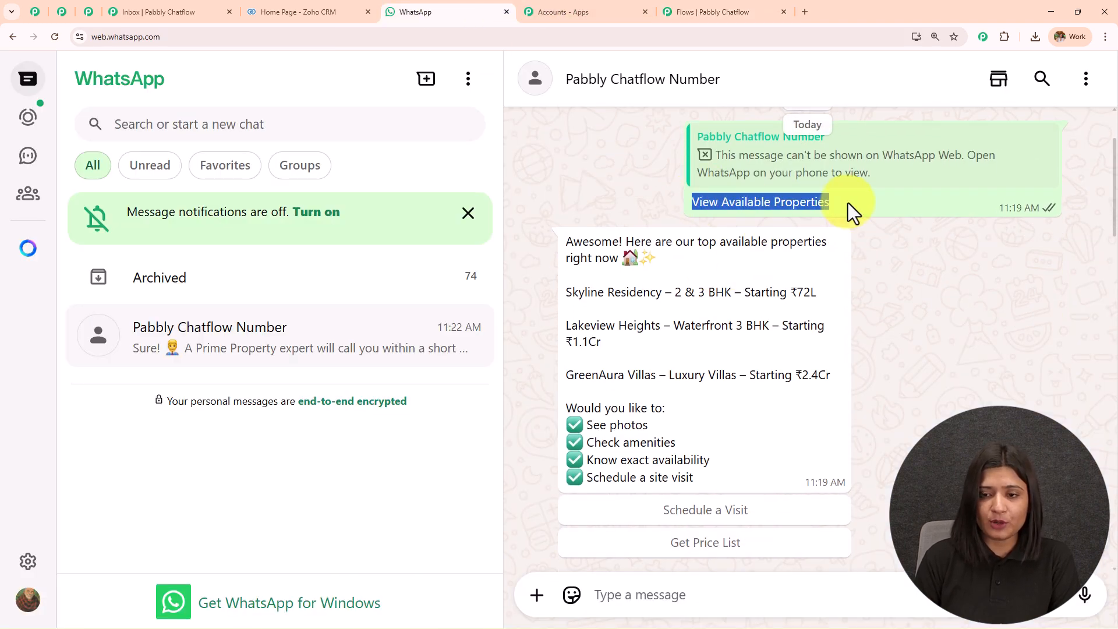
scroll(850, 204, "down", 1)
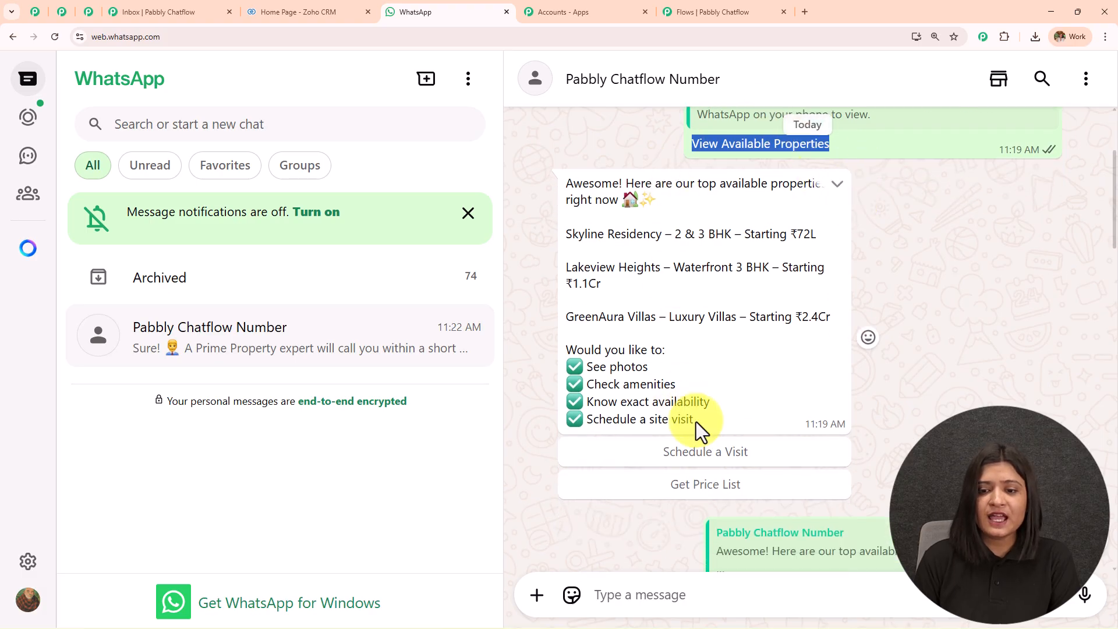
left_click_drag(697, 422, 540, 180)
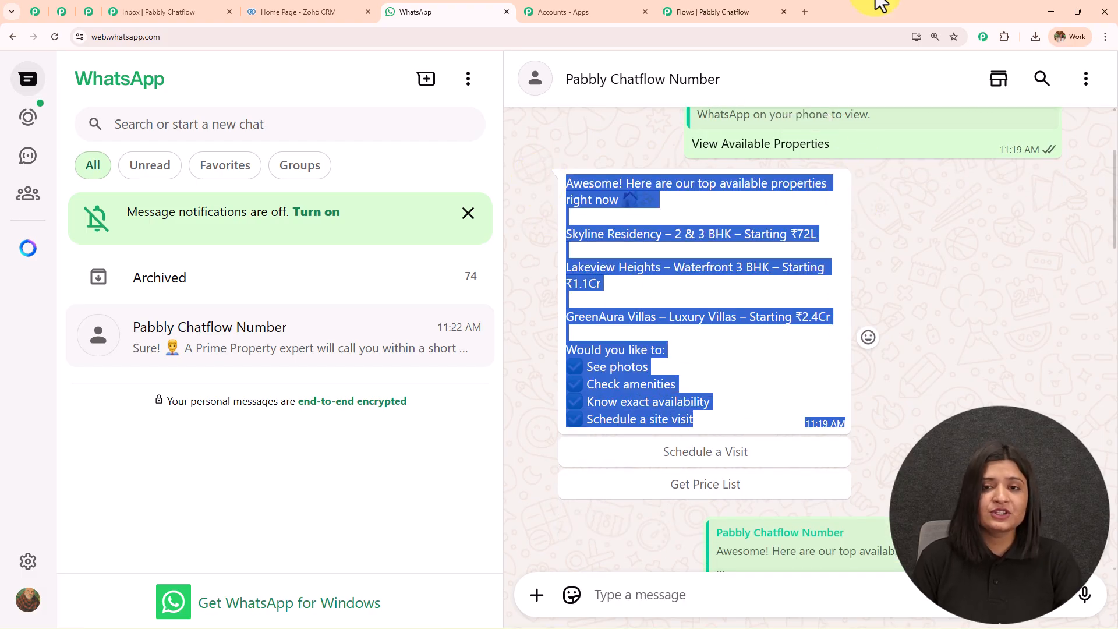
left_click(718, 12)
left_click(714, 287)
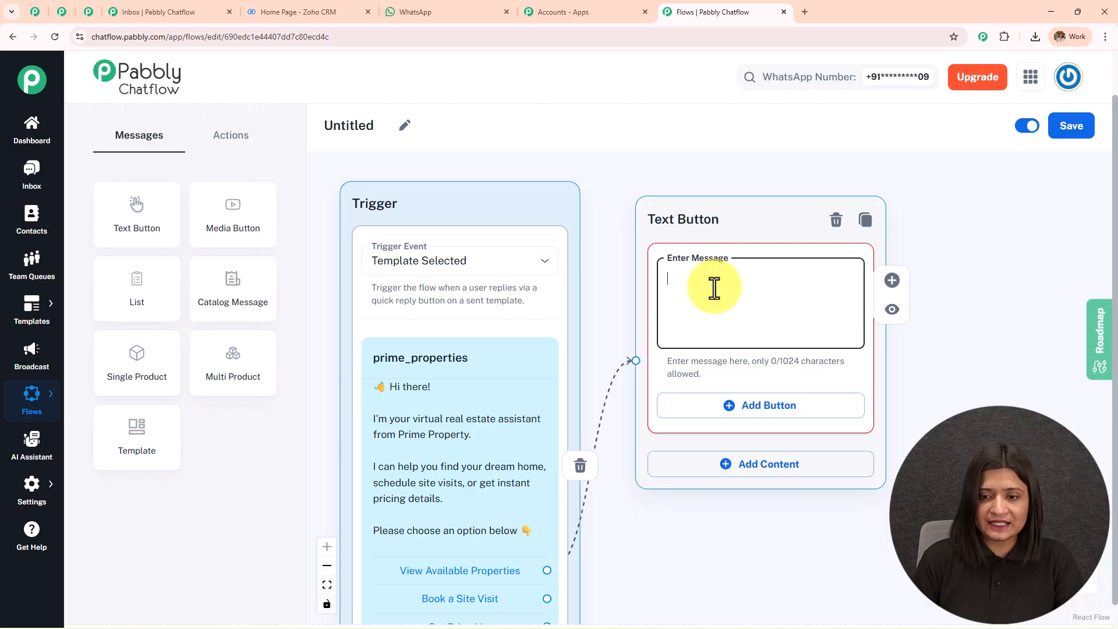
key("ctrl+v")
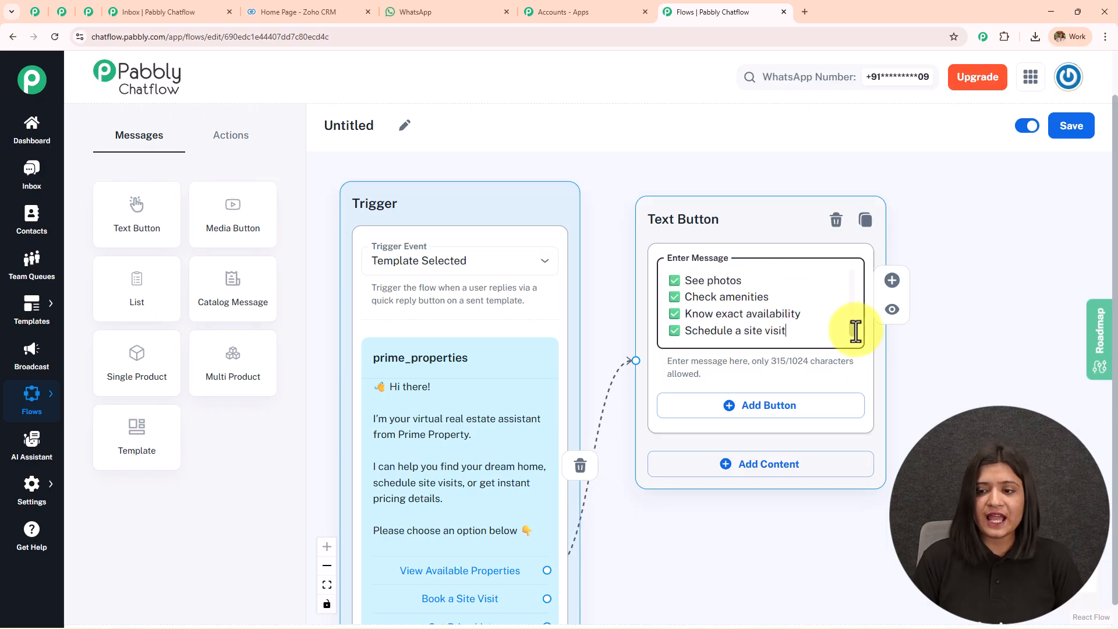
scroll(845, 291, "up", 5)
scroll(849, 299, "down", 5)
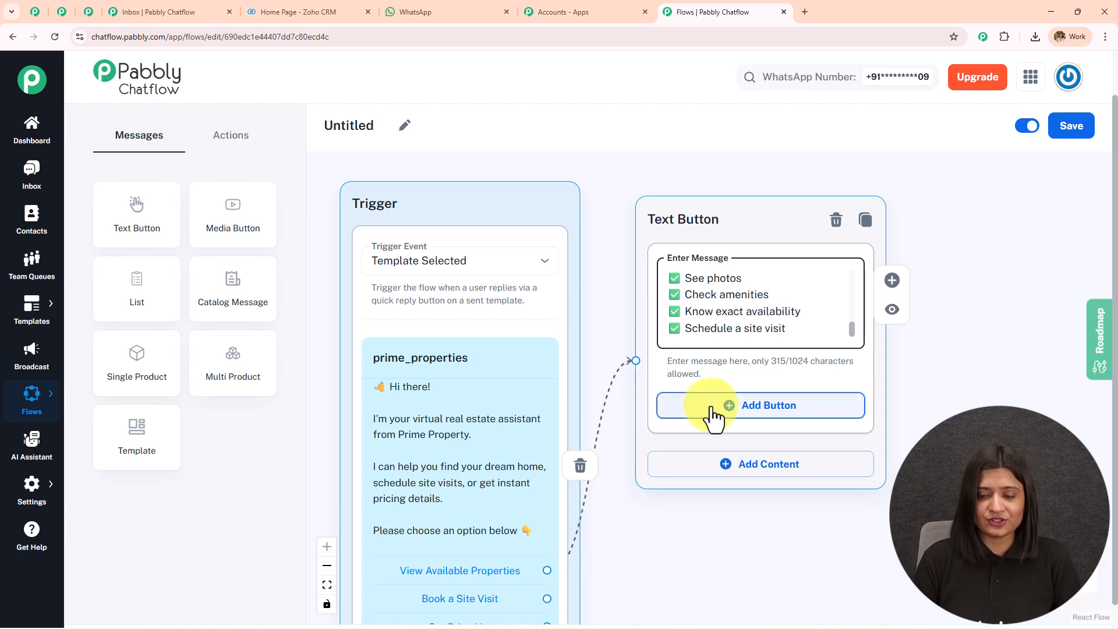
Add two reply buttons to the Text Button message and start labelling the first 'Schedule a Visit'.
left_click(426, 13)
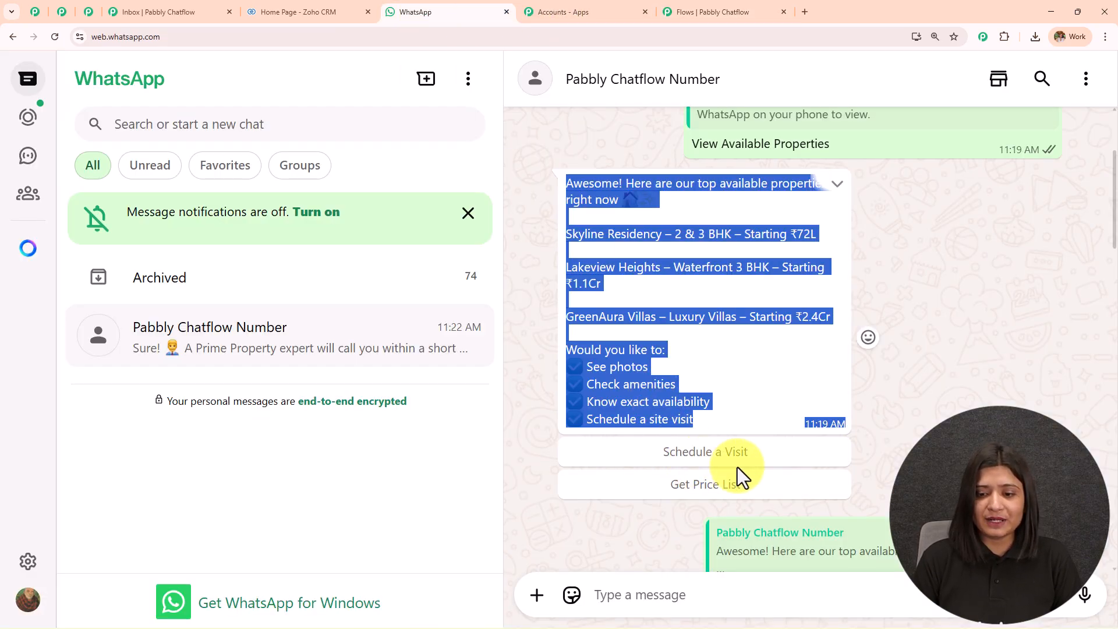
left_click(749, 13)
left_click(778, 411)
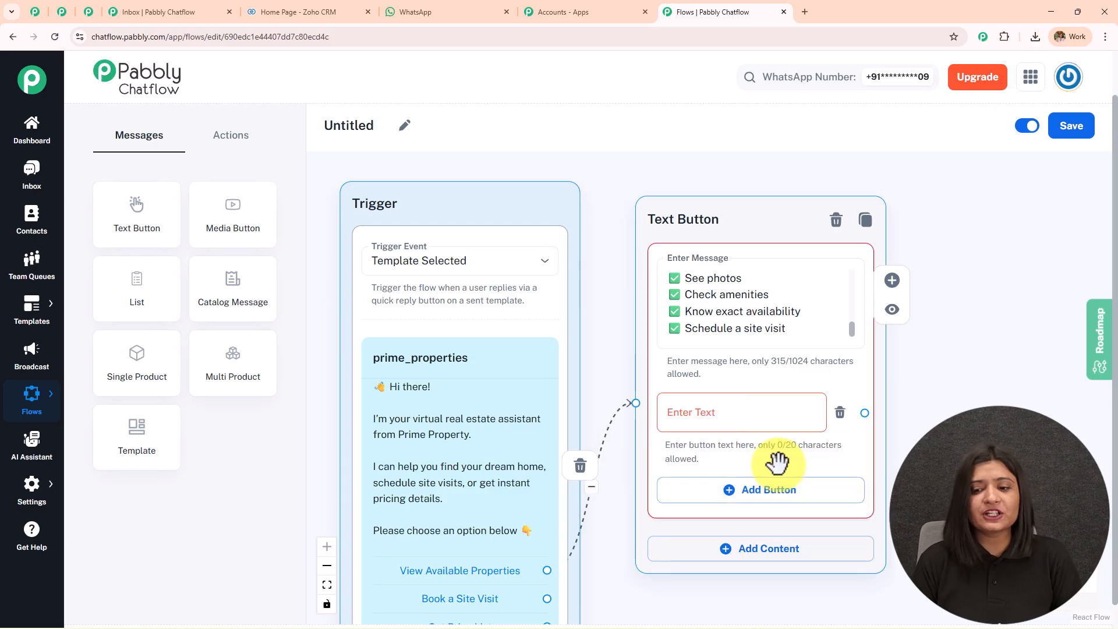
left_click(739, 496)
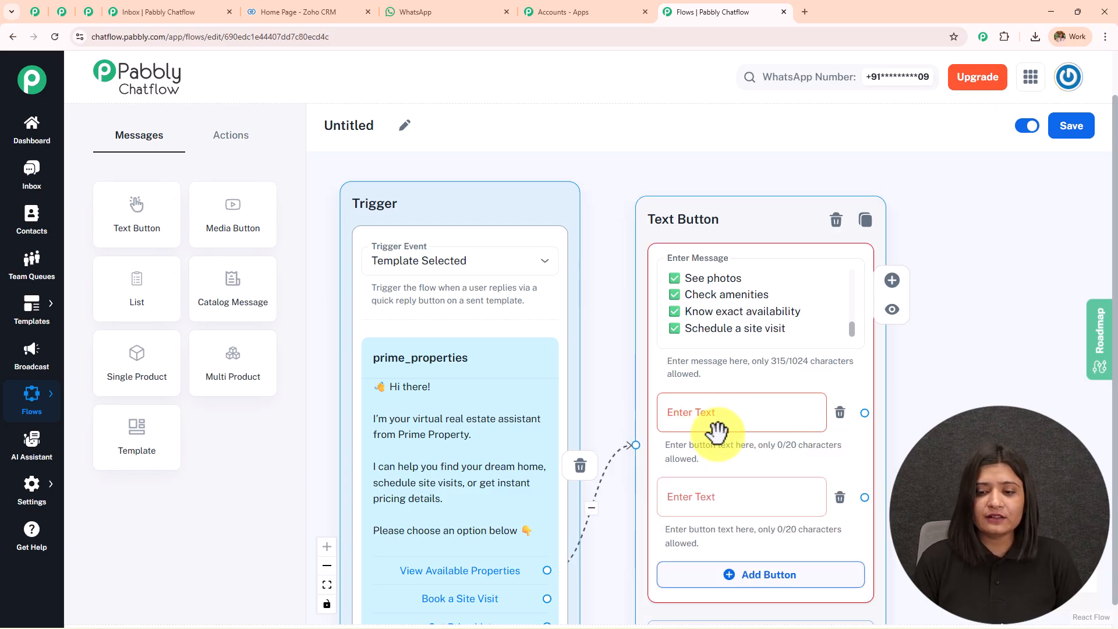
left_click(711, 415)
type("Schedu")
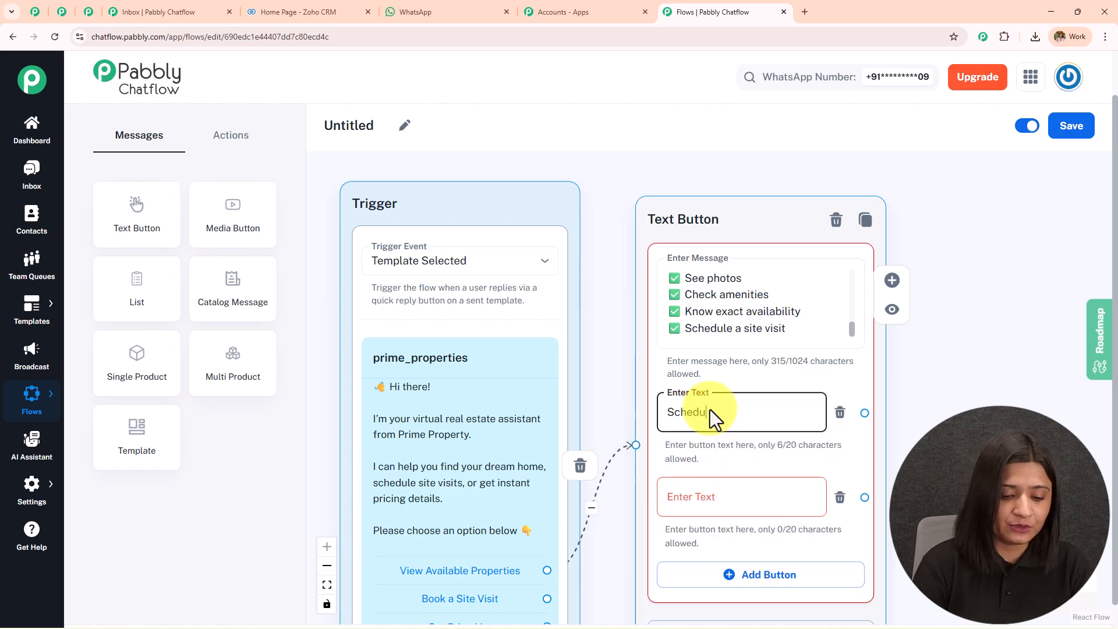
type("le a Visit")
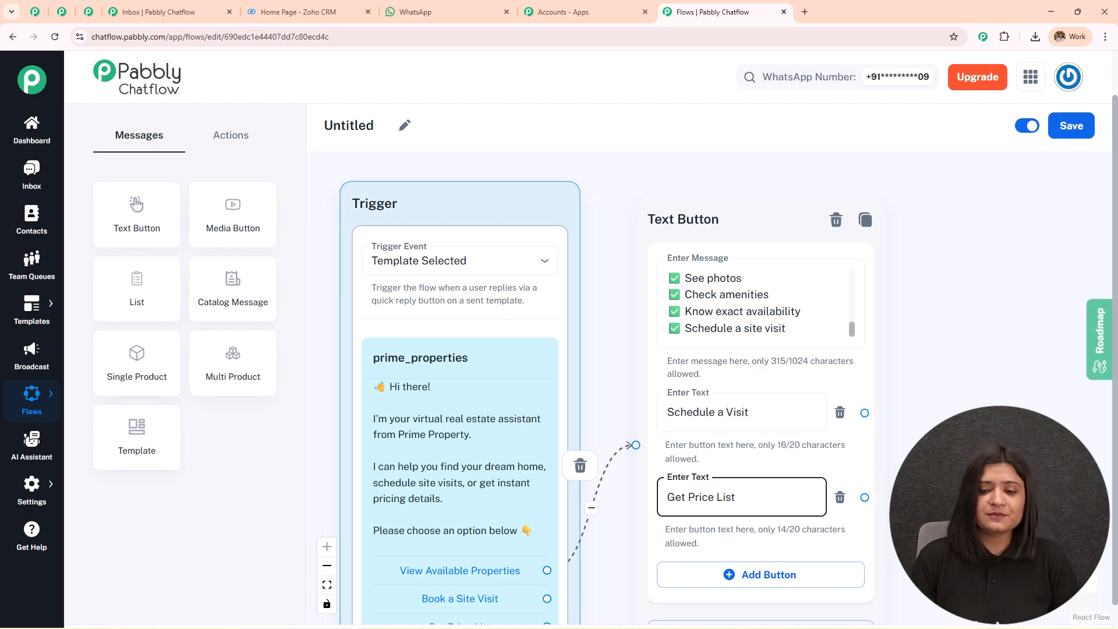
left_click_drag(980, 466, 901, 344)
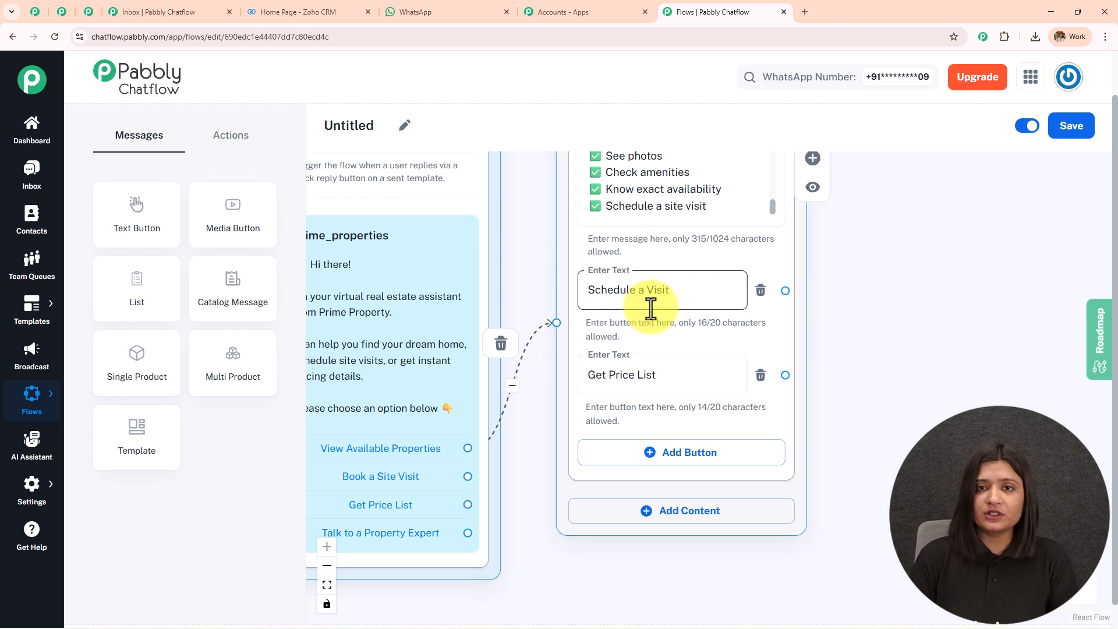
Scroll through the site-visit questions in the WhatsApp test chat.
left_click(418, 4)
scroll(868, 337, "down", 2)
scroll(698, 291, "down", 5)
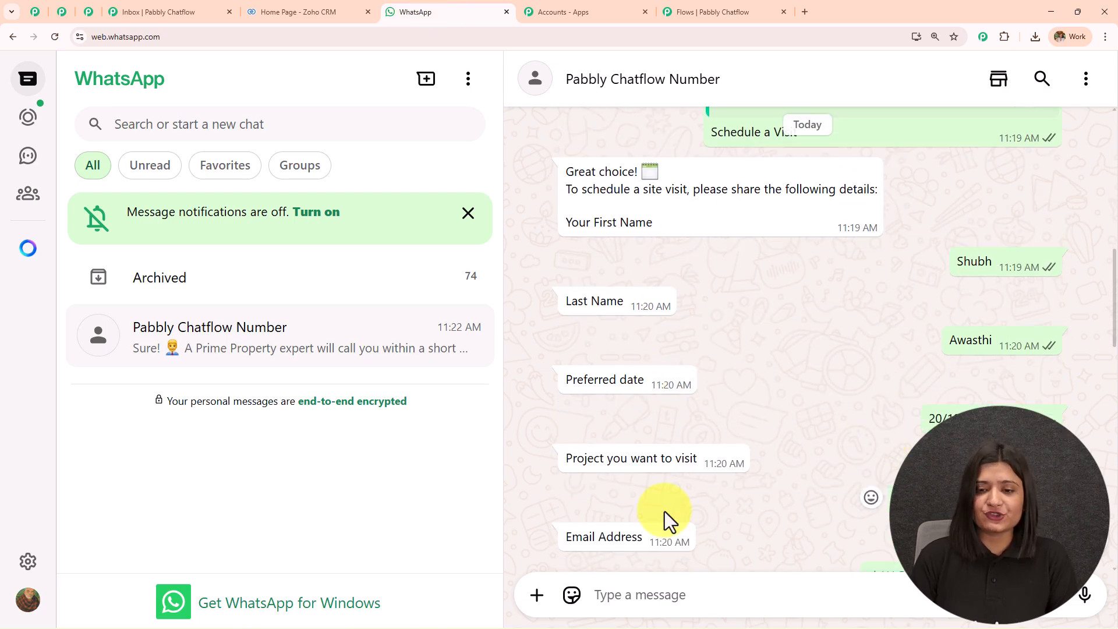
scroll(662, 515, "down", 2)
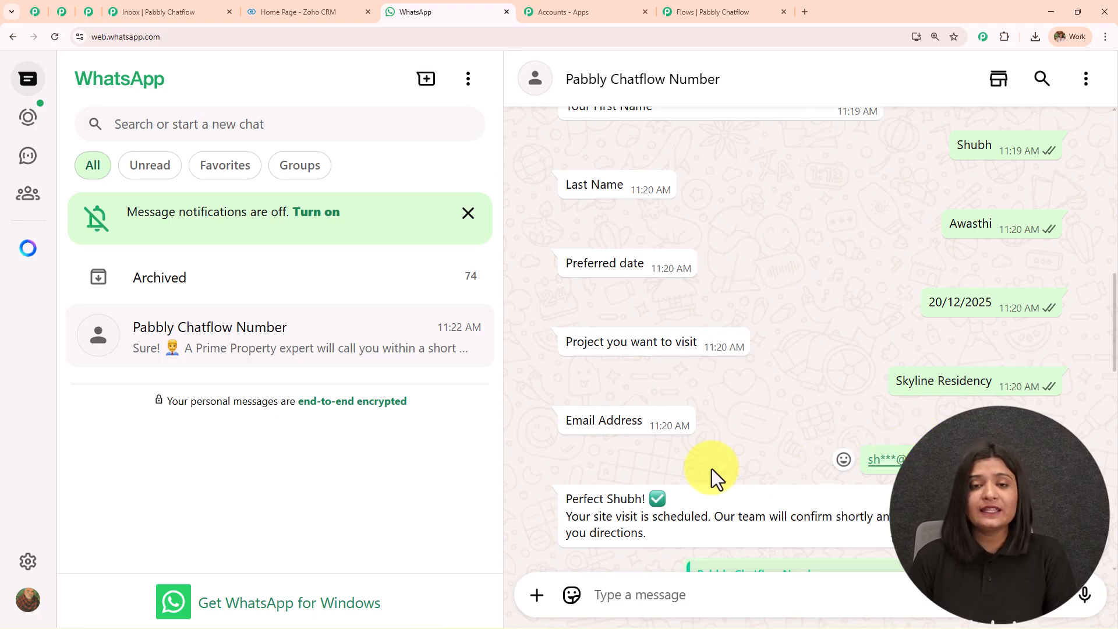
Add an Ask Question node and connect Book a Site Visit to it.
left_click(702, 13)
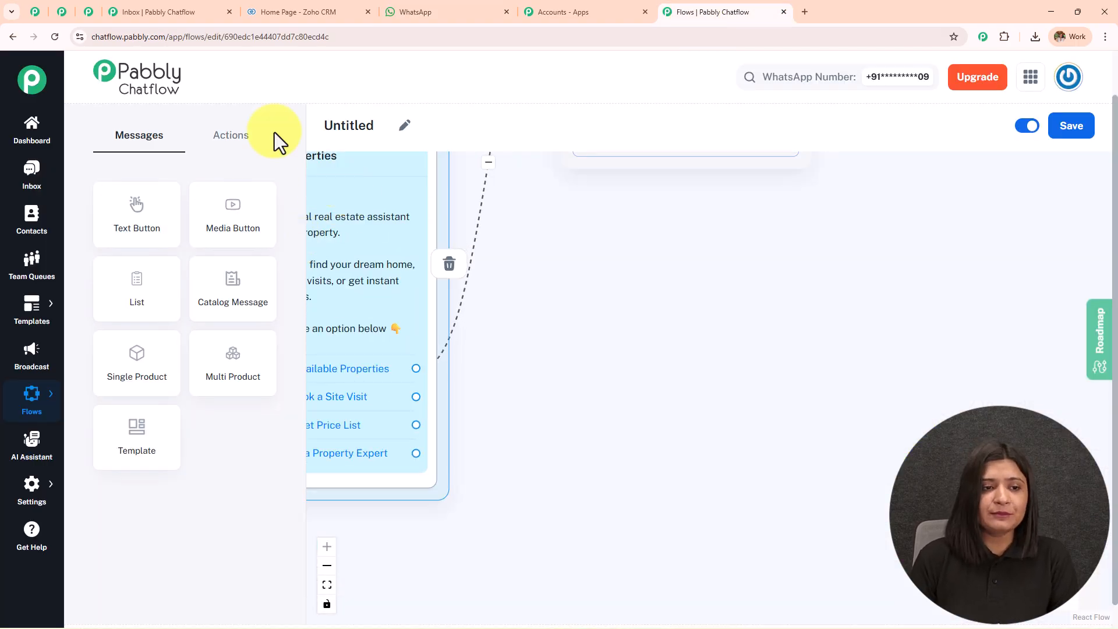
left_click(220, 141)
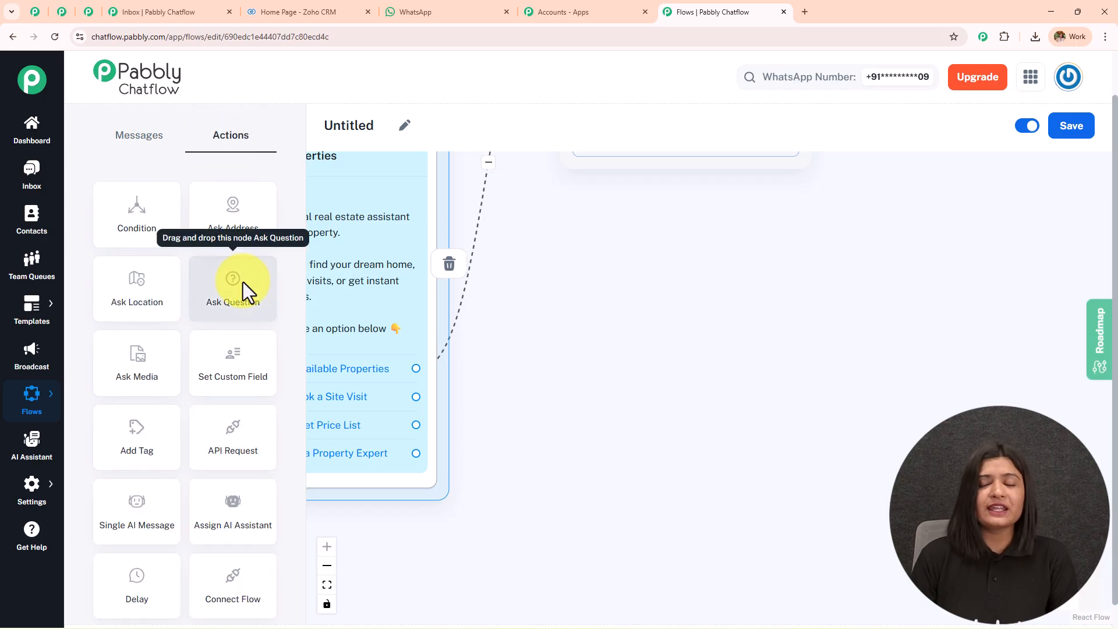
left_click_drag(243, 282, 633, 264)
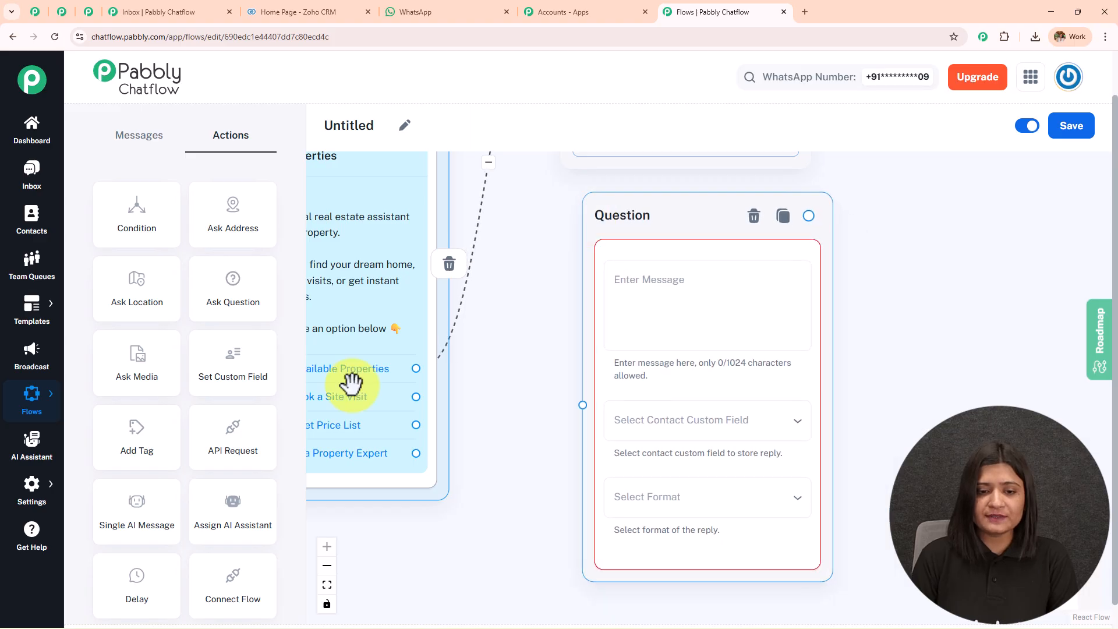
left_click_drag(417, 397, 583, 404)
left_click(694, 294)
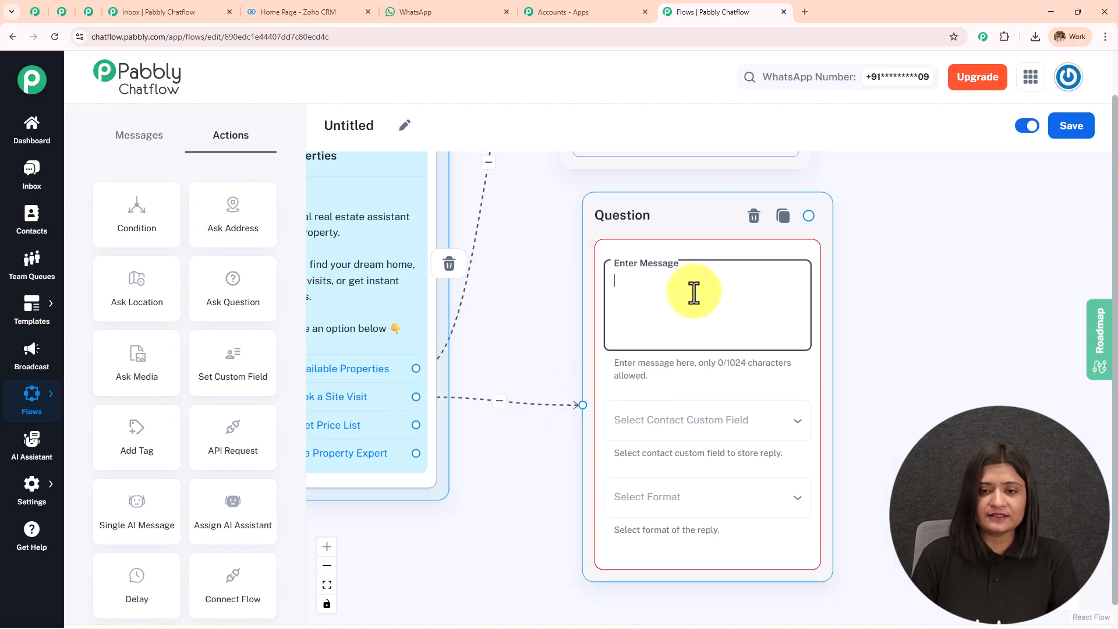
Copy the 'Great choice!' message from WhatsApp and paste it as the question text.
left_click(402, 12)
scroll(620, 304, "up", 3)
left_click_drag(640, 293, 547, 232)
key("ctrl+c")
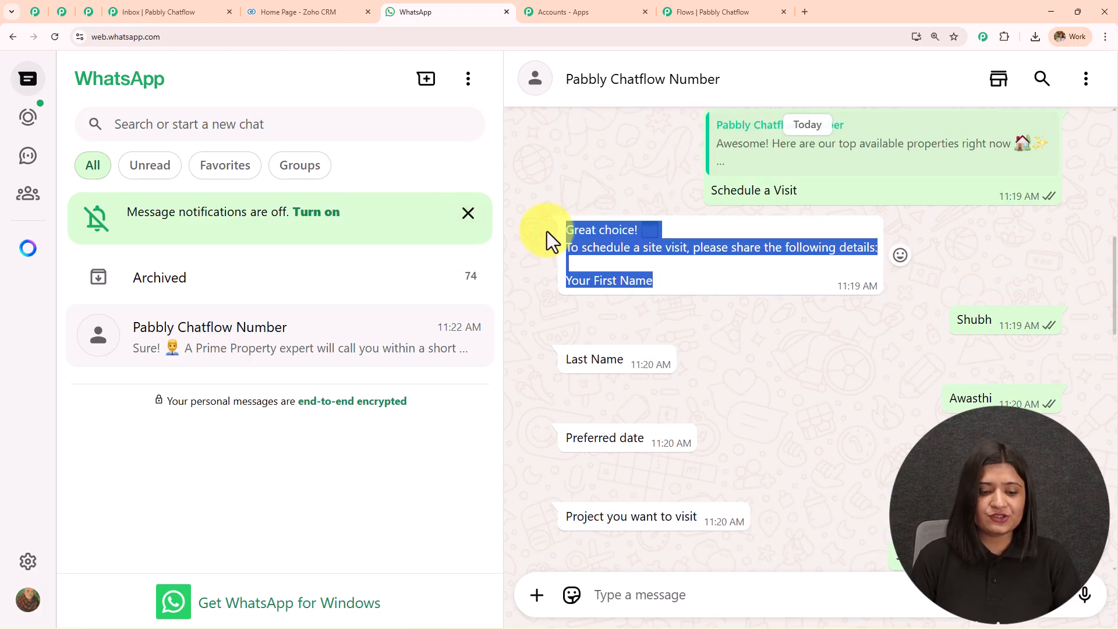
left_click(699, 11)
left_click(650, 304)
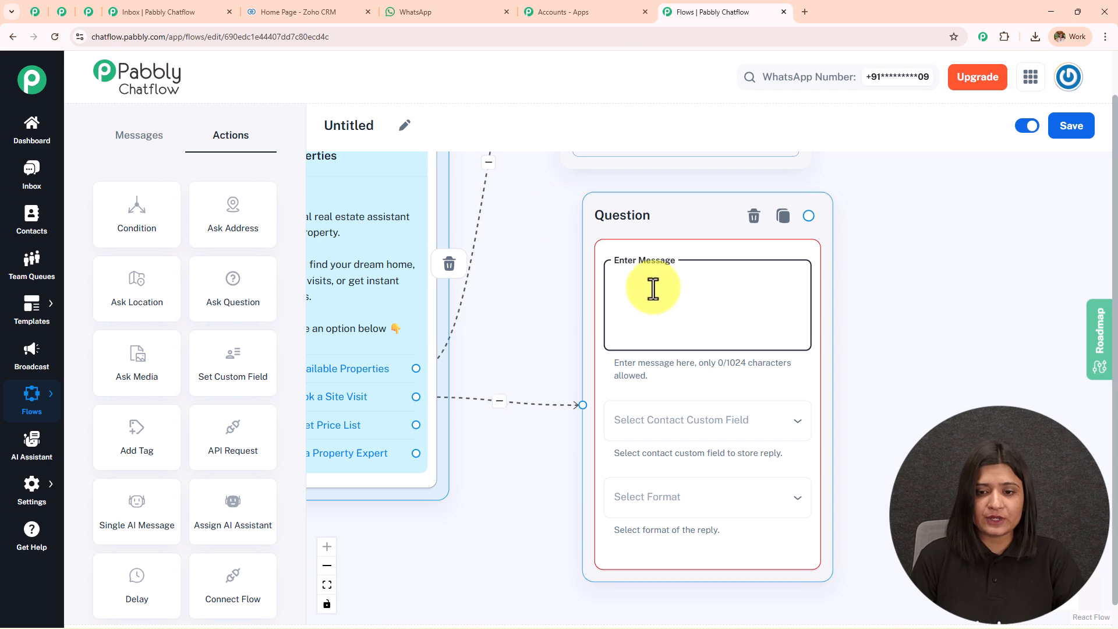
key("ctrl+v")
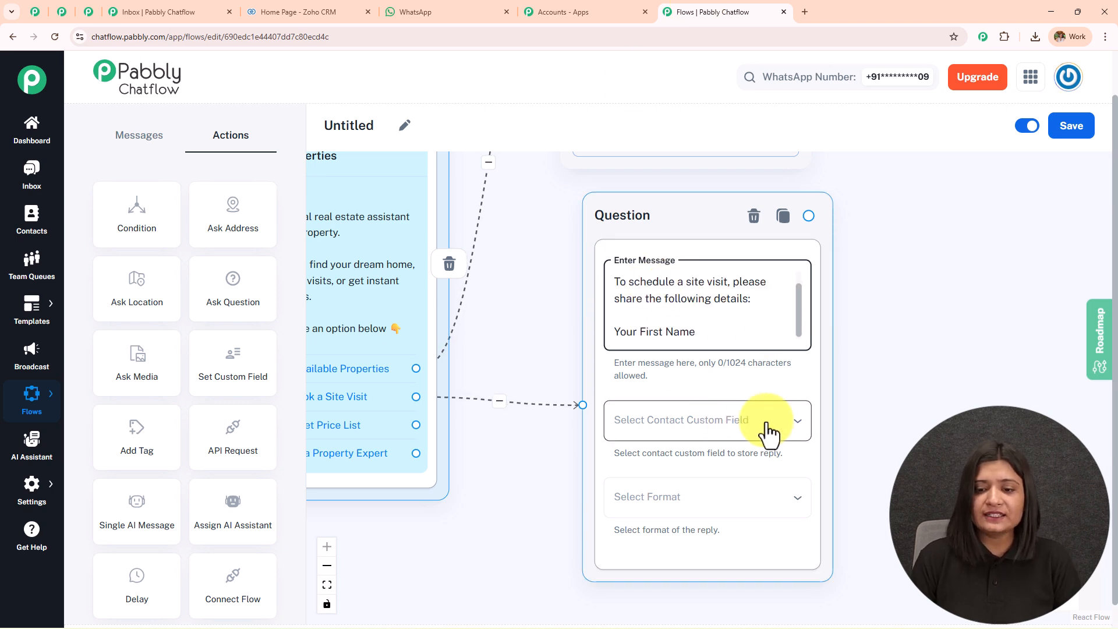
Store the reply in the First_Name custom field with Text format.
left_click(719, 430)
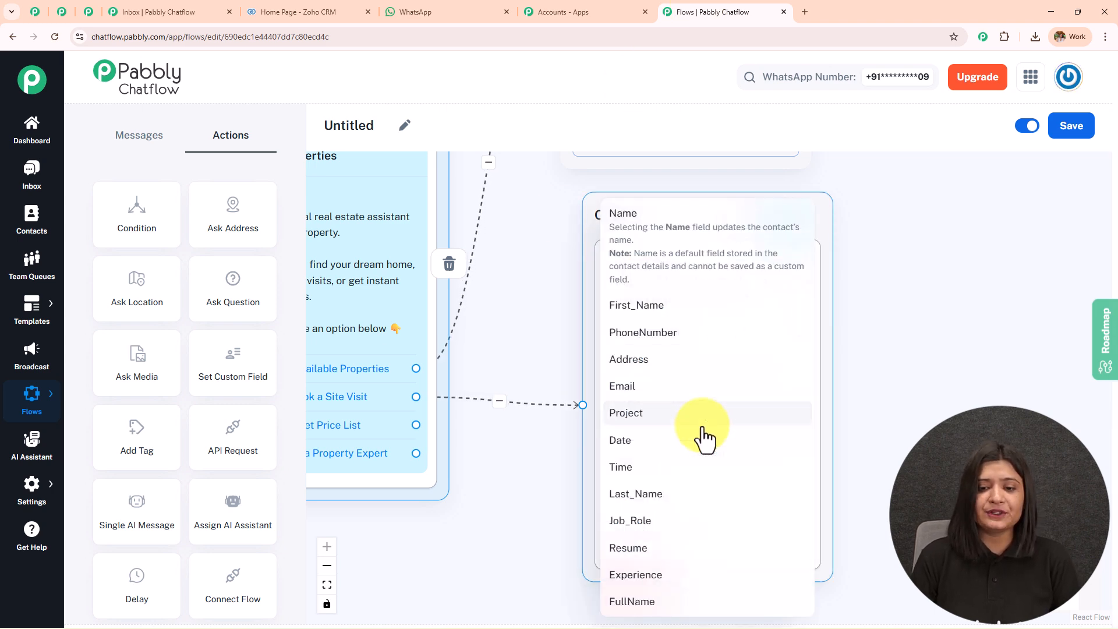
left_click(673, 306)
left_click(694, 511)
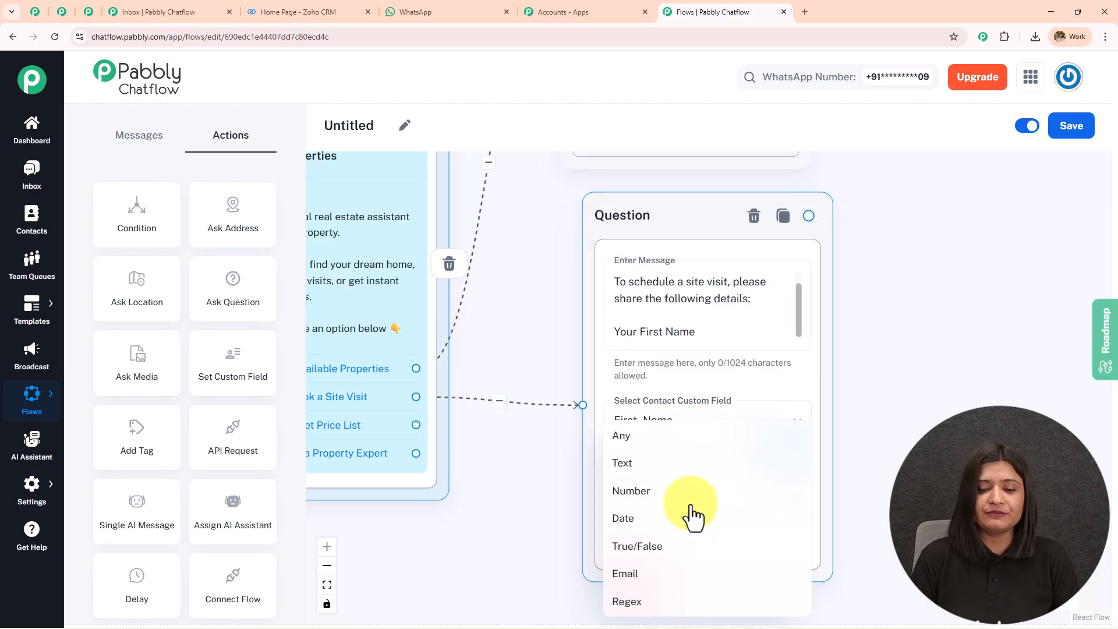
left_click(655, 463)
left_click_drag(966, 369, 896, 348)
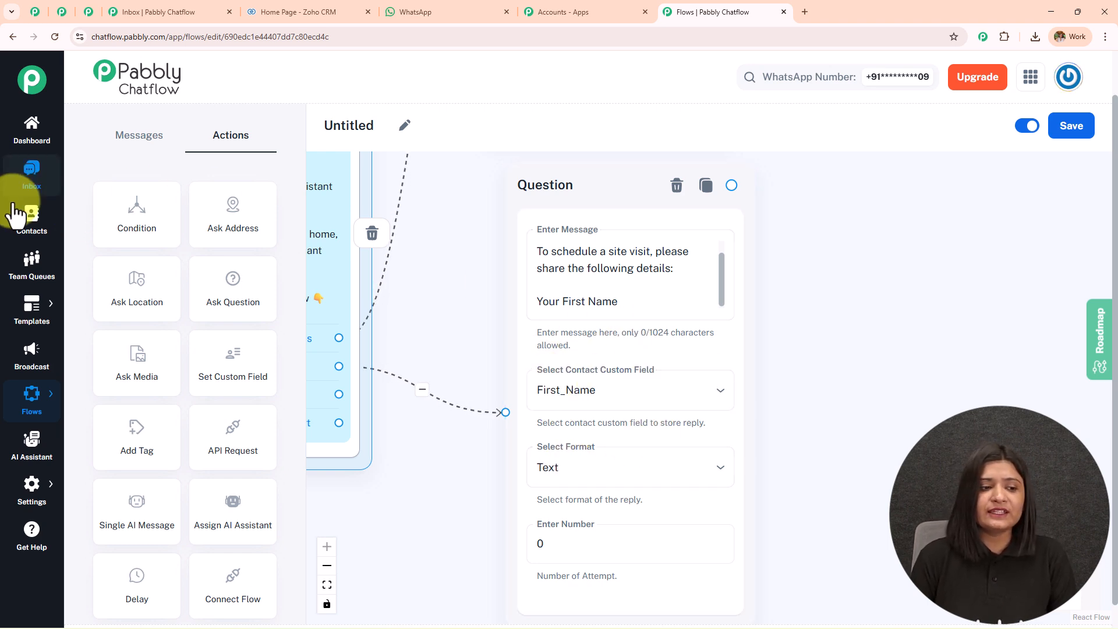
Save the flow, getting the 'Flow updated successfully' notice.
left_click(1060, 135)
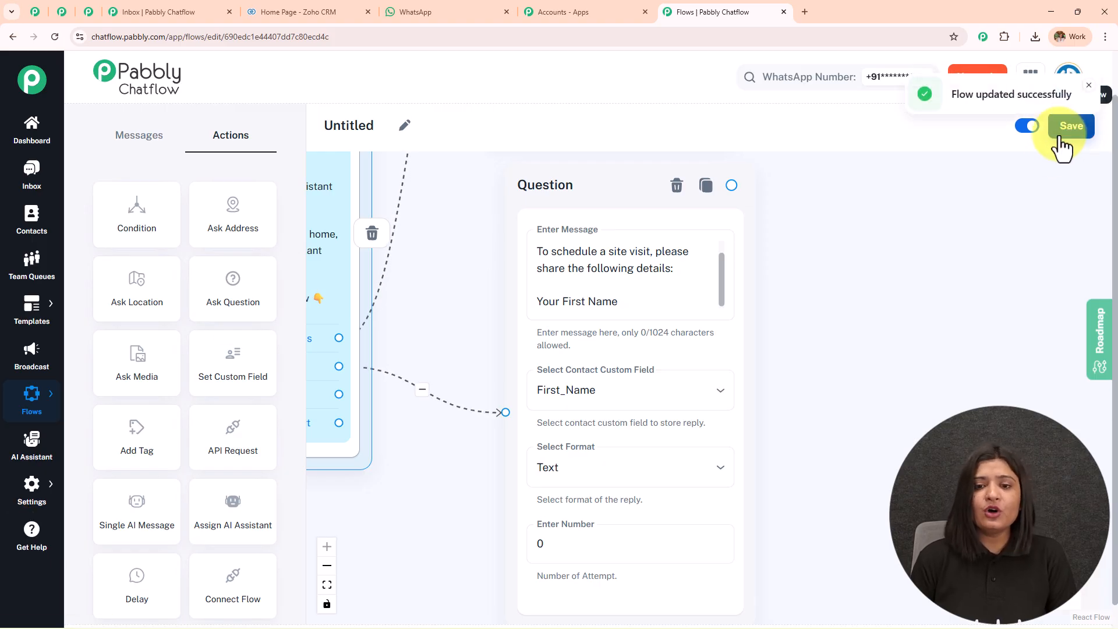
scroll(904, 333, "down", 3)
scroll(904, 333, "up", 3)
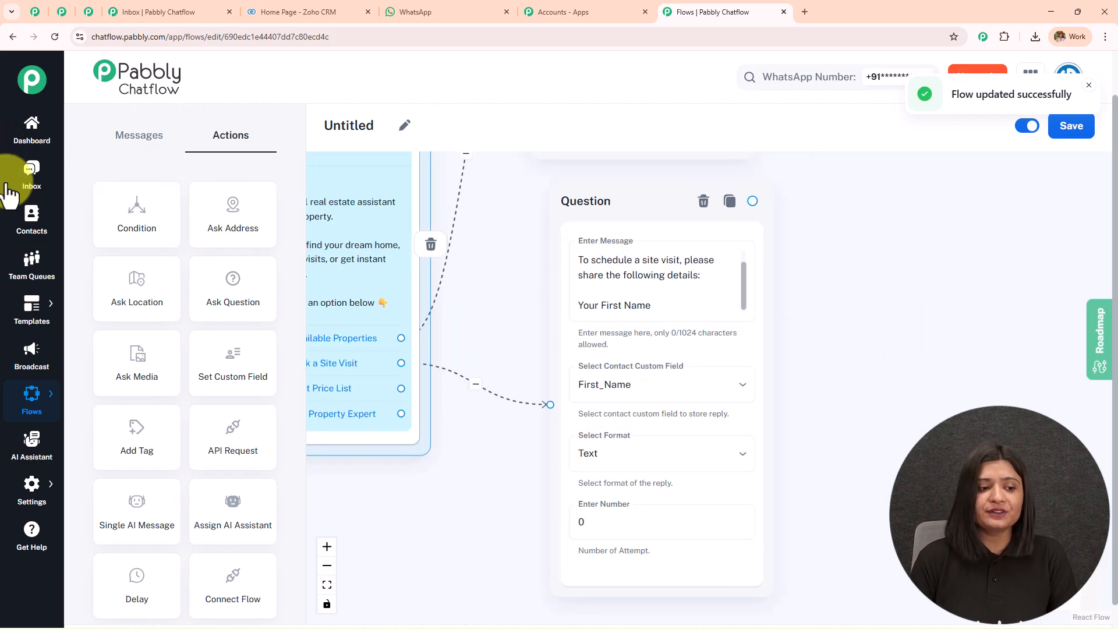
mouse_move(16, 490)
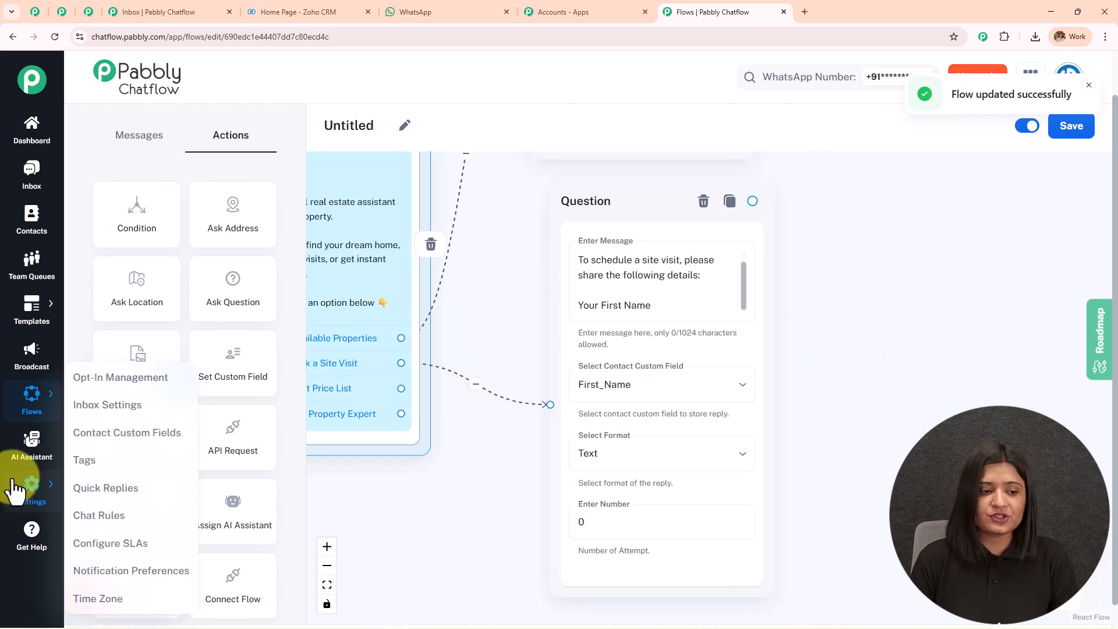
Open the Contact Custom Fields settings and review the existing fields.
left_click(153, 450)
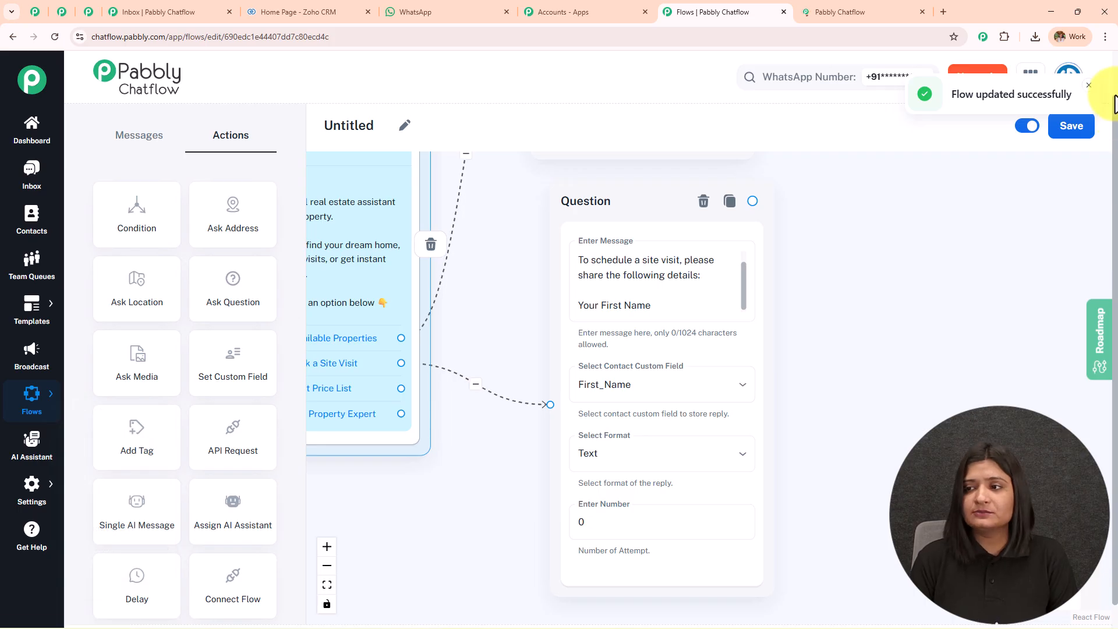
left_click_drag(92, 120, 477, 128)
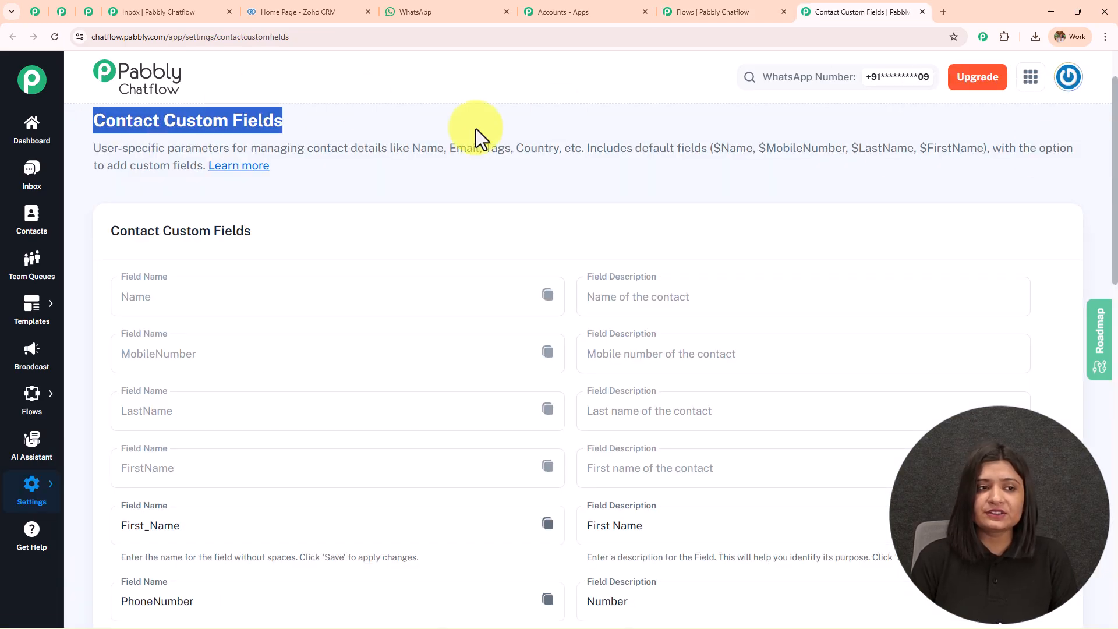
scroll(433, 310, "down", 8)
scroll(415, 341, "down", 8)
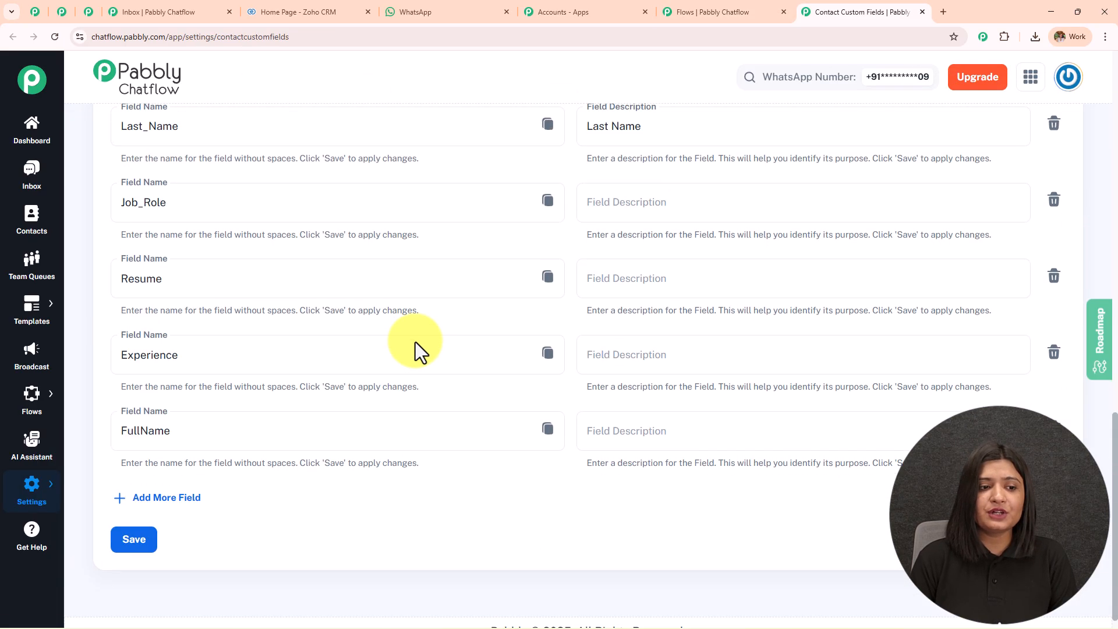
scroll(415, 342, "up", 4)
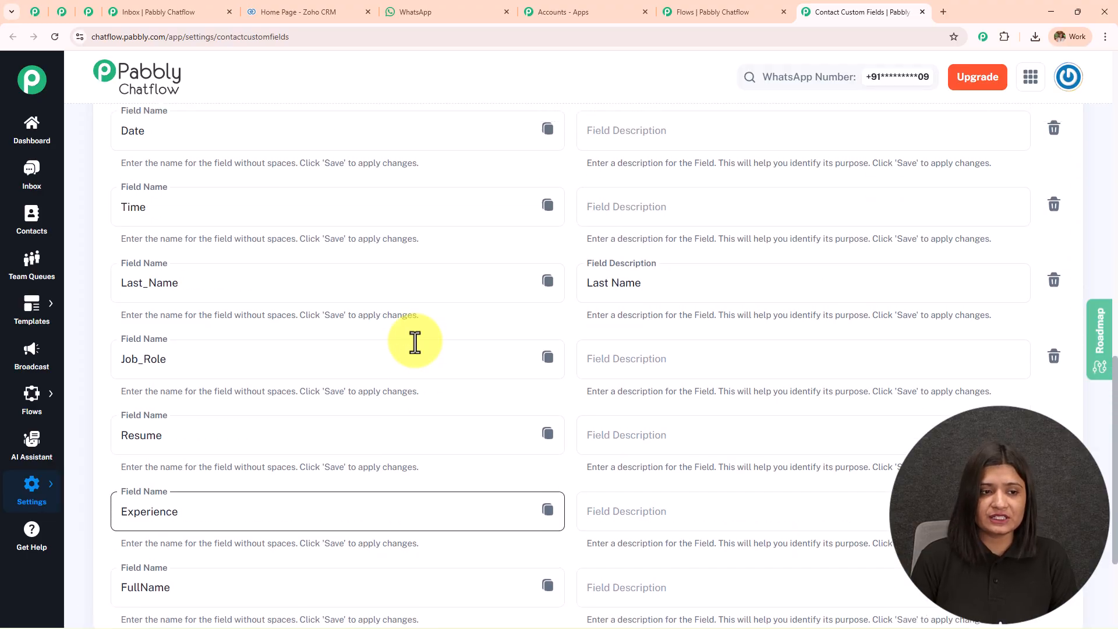
scroll(414, 341, "down", 4)
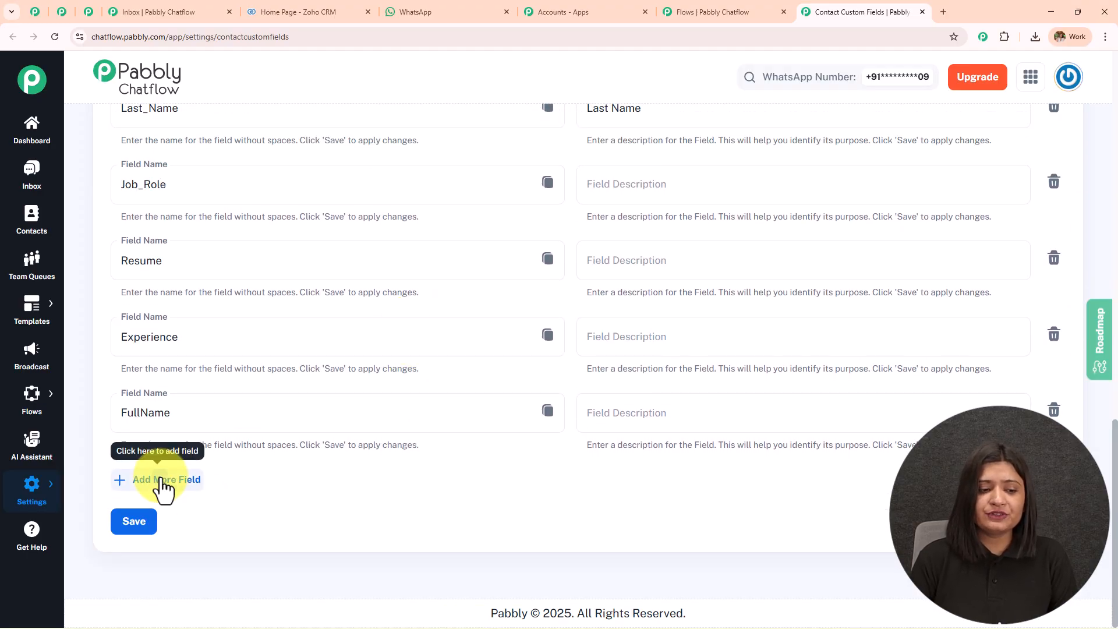
Add an empty custom field row, then delete it again.
left_click(133, 478)
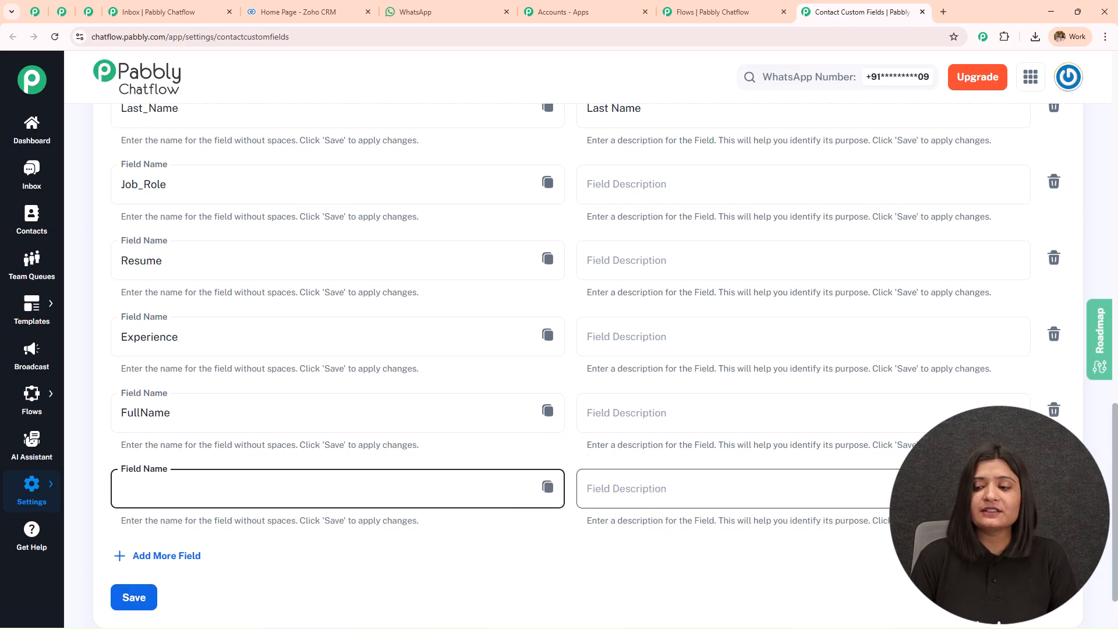
left_click(1054, 487)
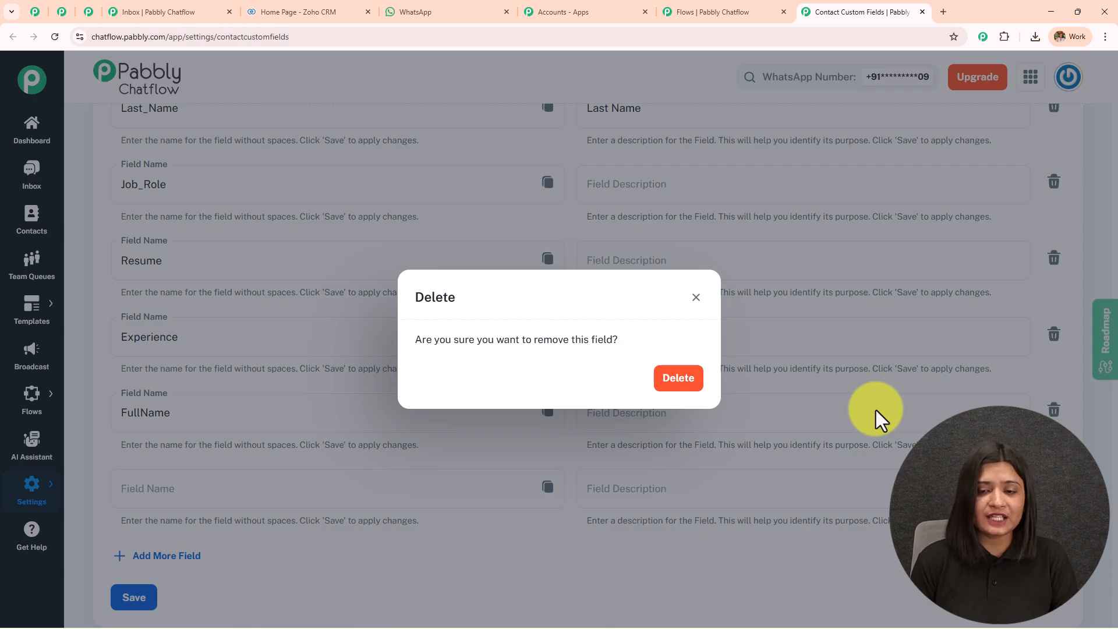
left_click(678, 384)
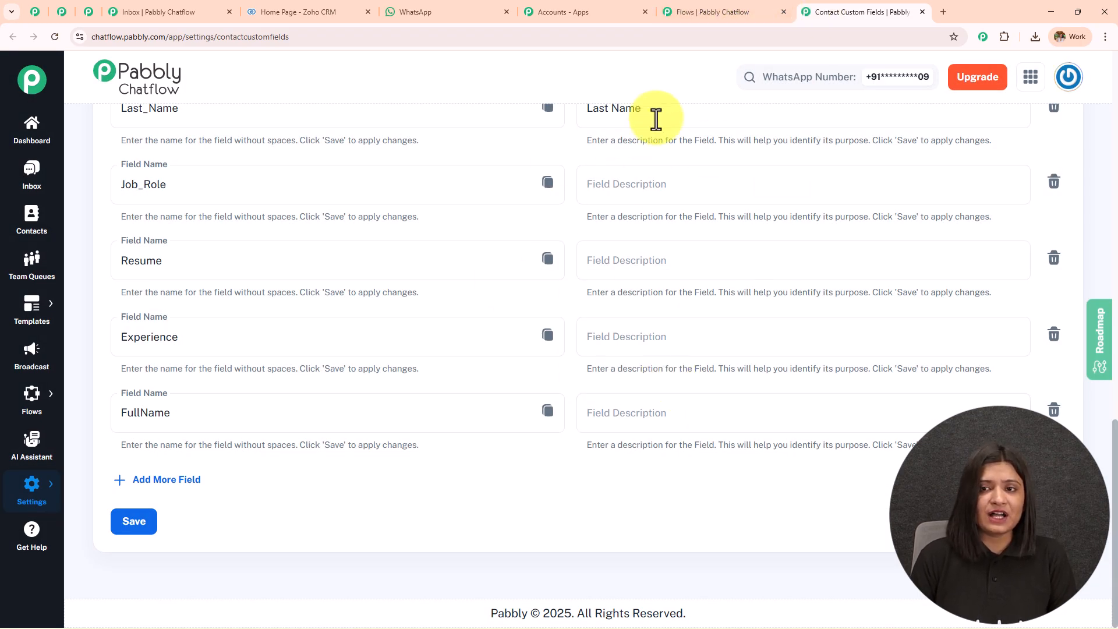
left_click(689, 9)
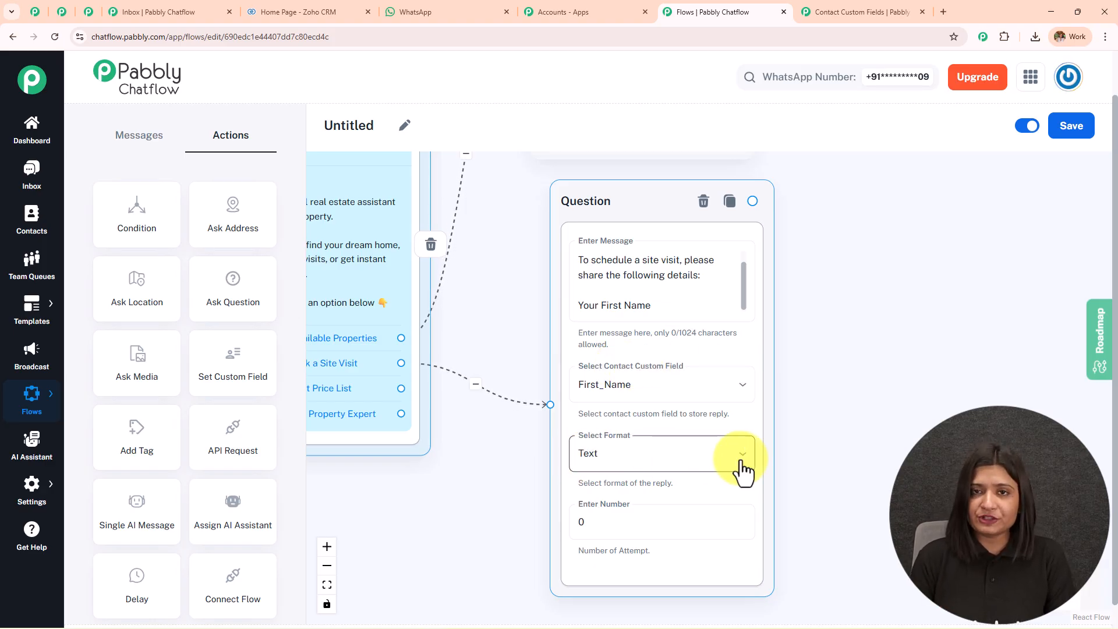
Confirm the Question node stores replies in First_Name with Text format.
left_click_drag(813, 426, 697, 412)
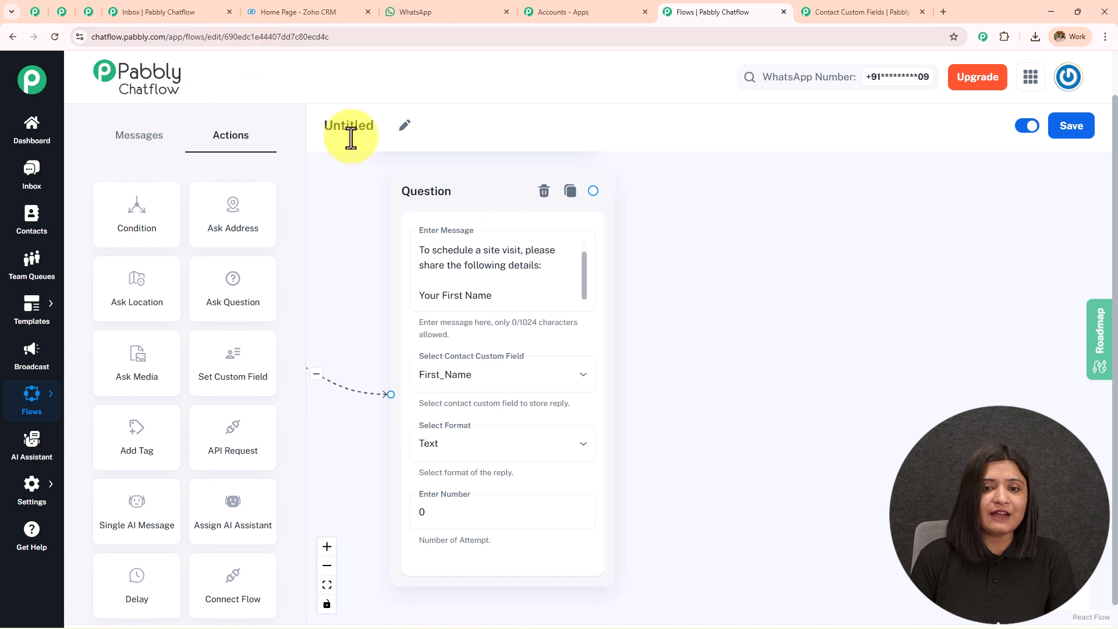
left_click(499, 8)
scroll(629, 422, "down", 3)
left_click_drag(565, 264, 716, 271)
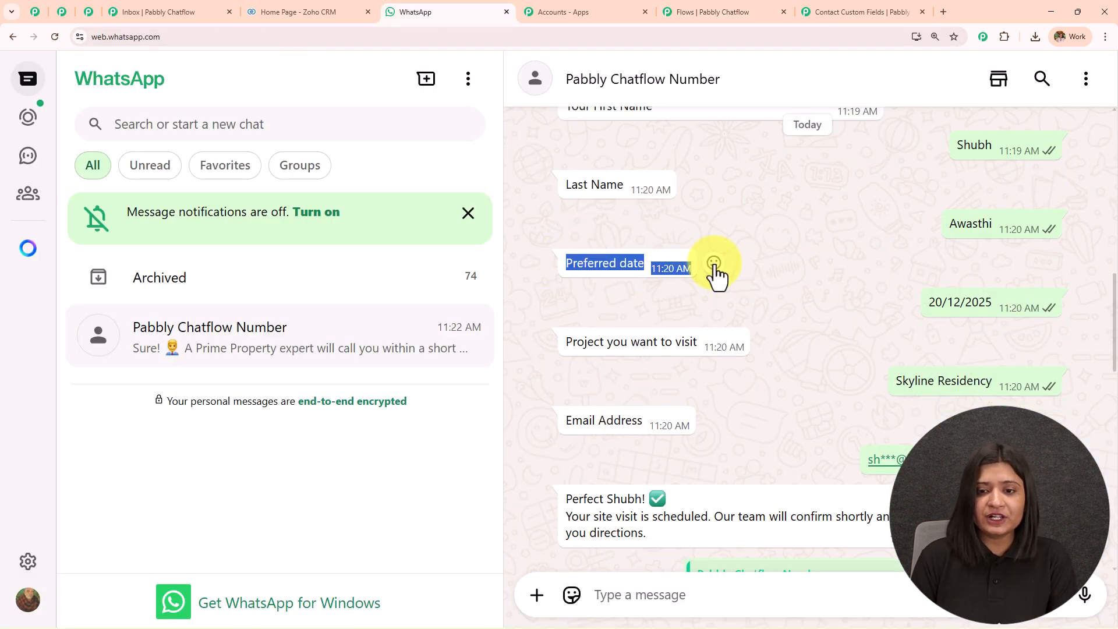
left_click(839, 11)
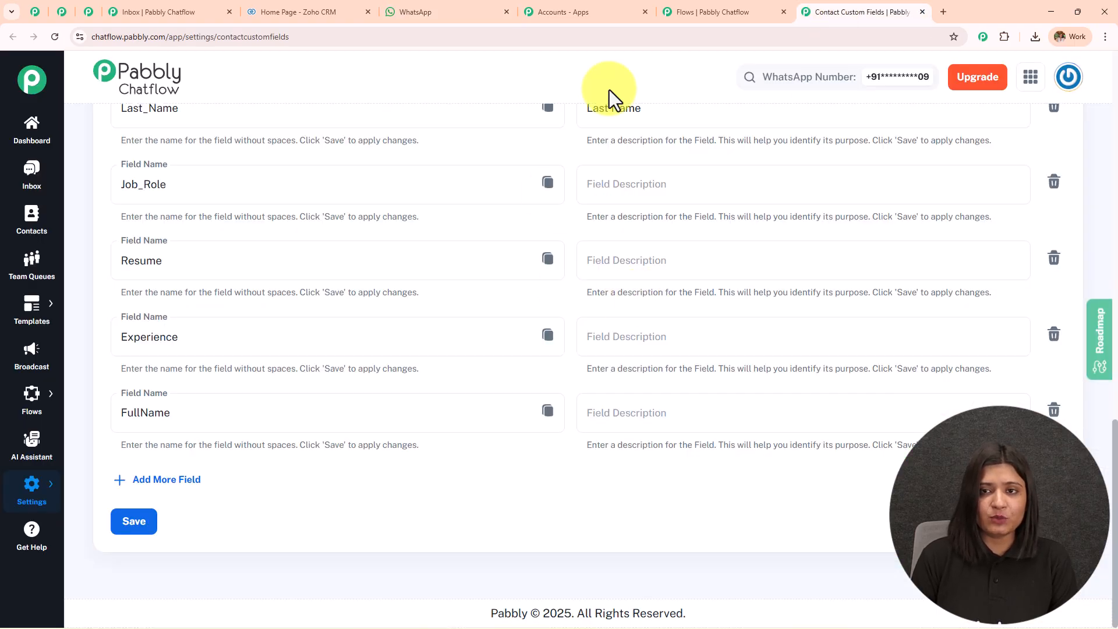
left_click(725, 11)
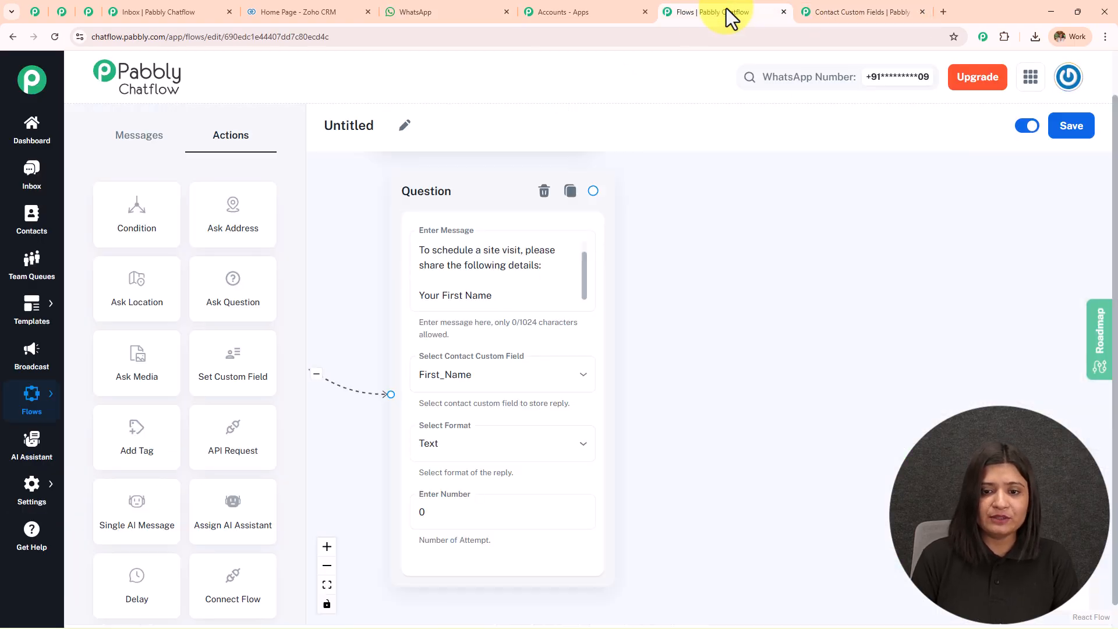
left_click(474, 387)
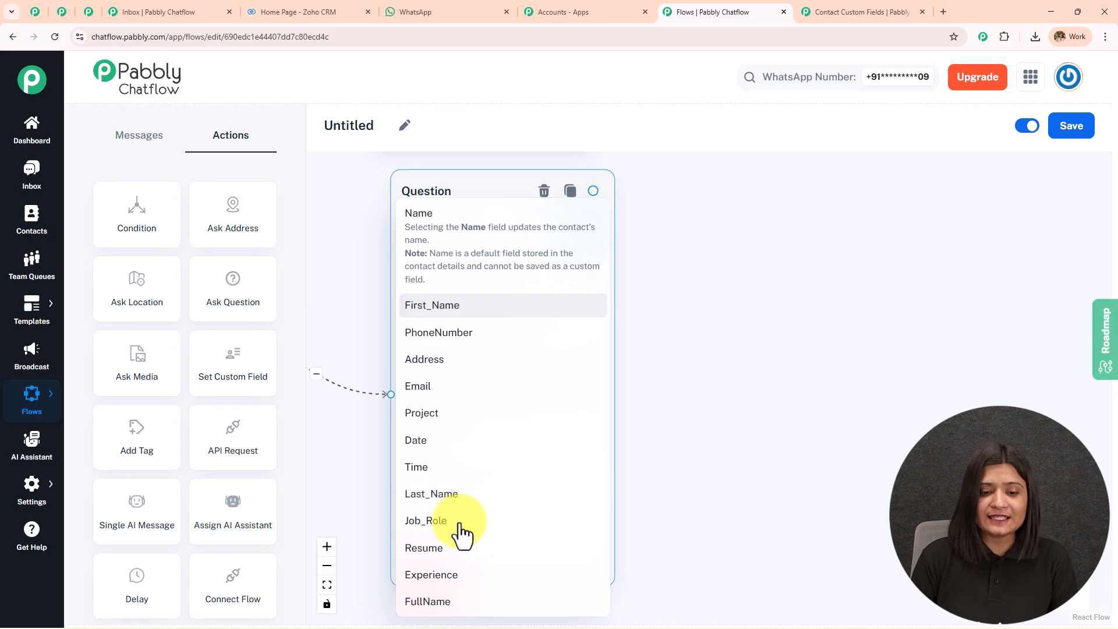
left_click(714, 430)
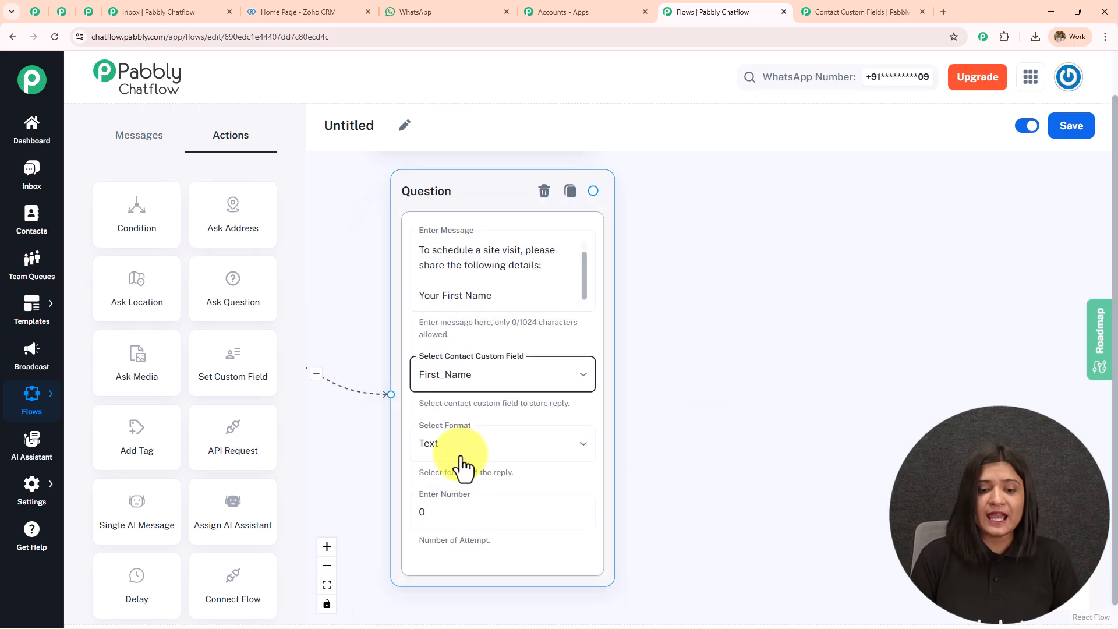
left_click(457, 453)
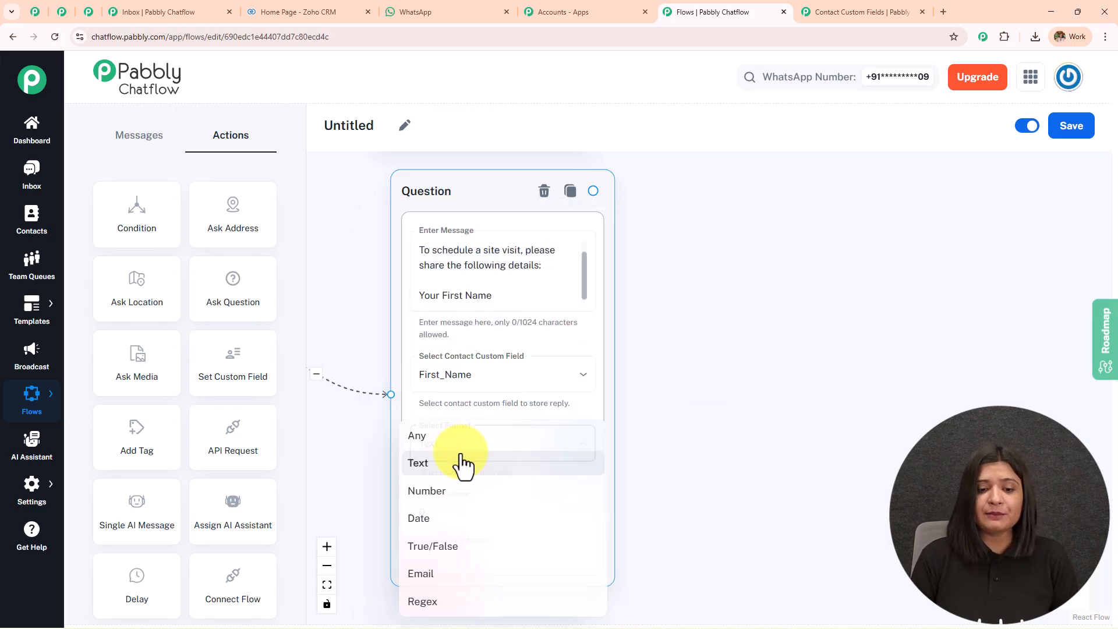
left_click(582, 380)
Compare the chat's Email Address question and site-visit confirmation, keeping Text as the format.
left_click(429, 9)
left_click_drag(562, 424, 674, 424)
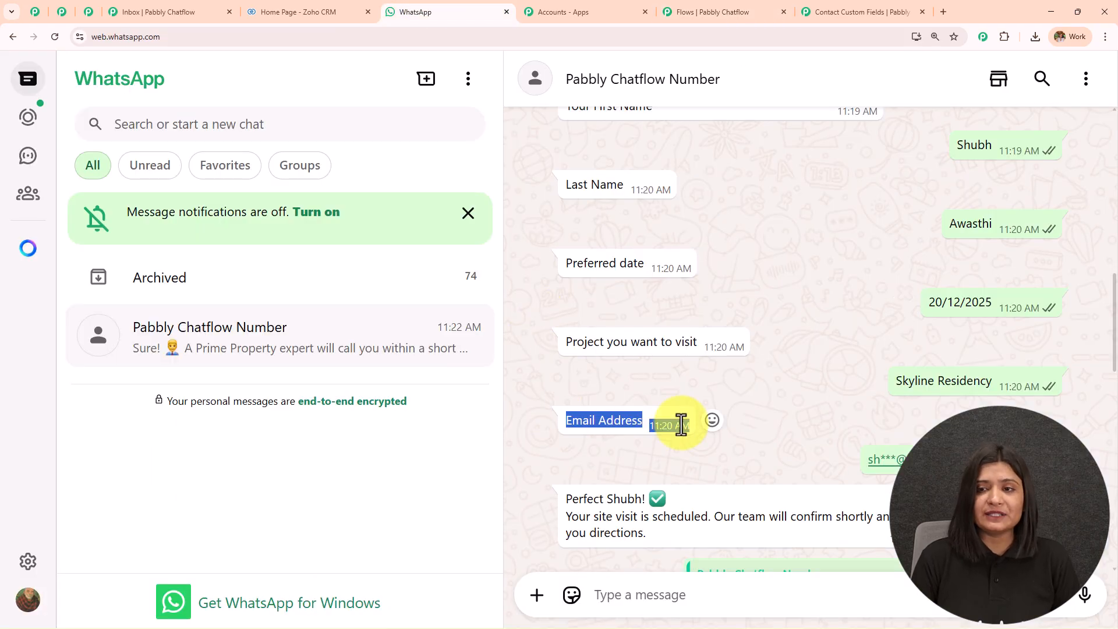
left_click(827, 10)
left_click(686, 12)
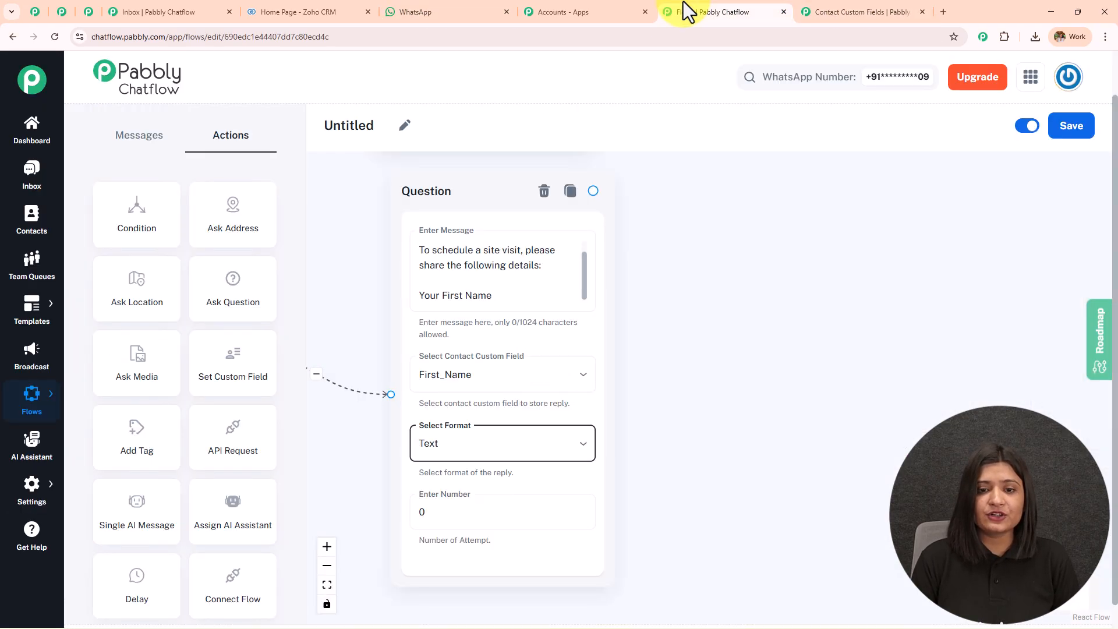
left_click(517, 451)
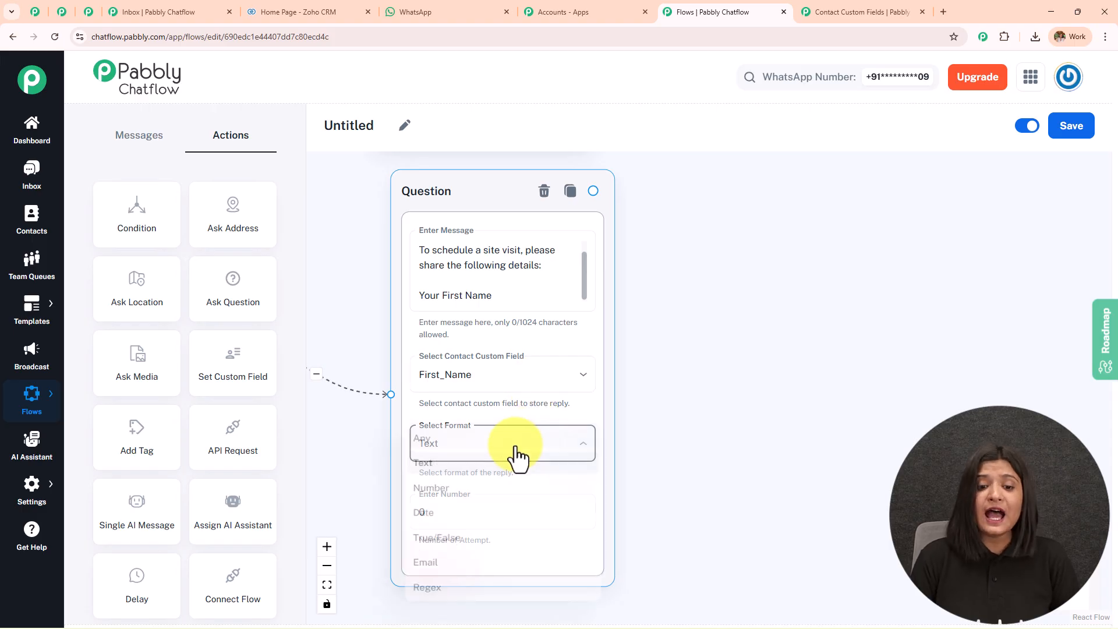
left_click(796, 380)
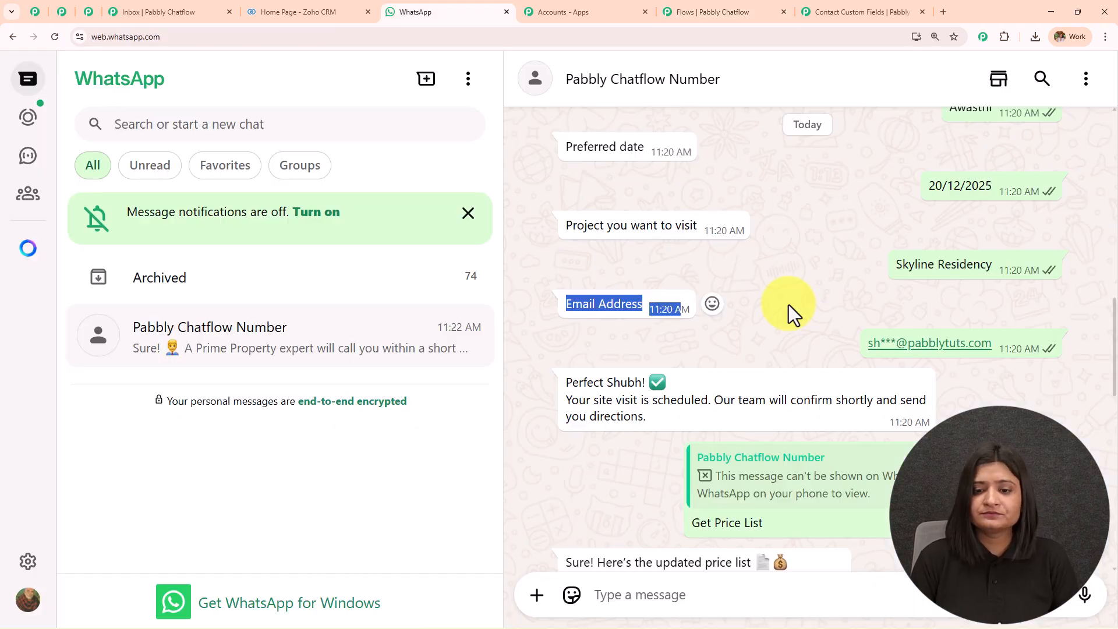
scroll(788, 305, "down", 2)
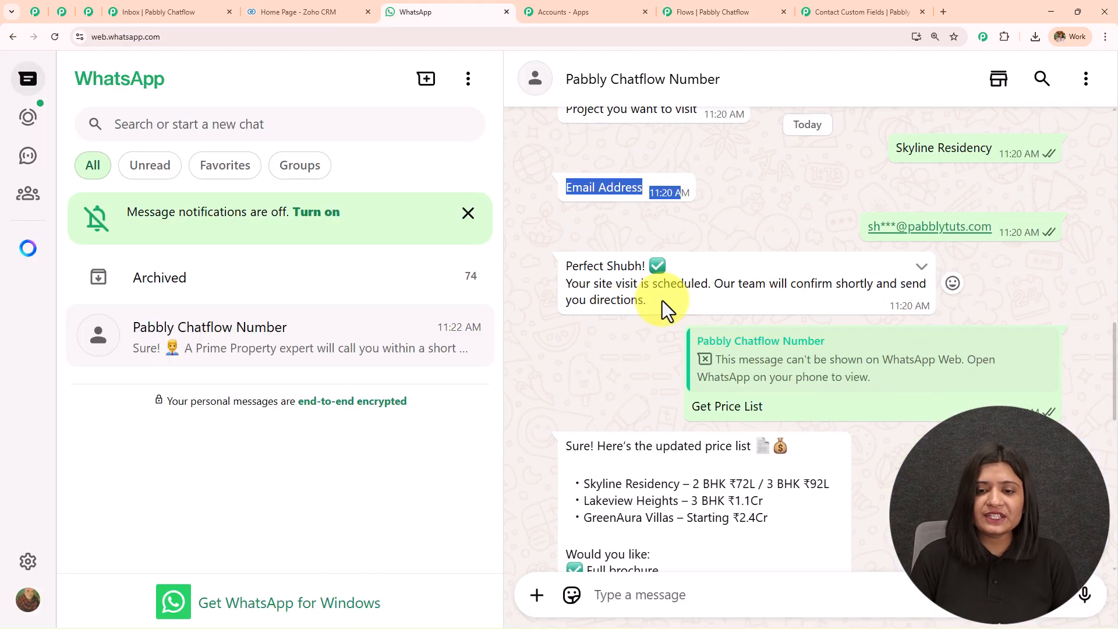
left_click_drag(646, 301, 564, 262)
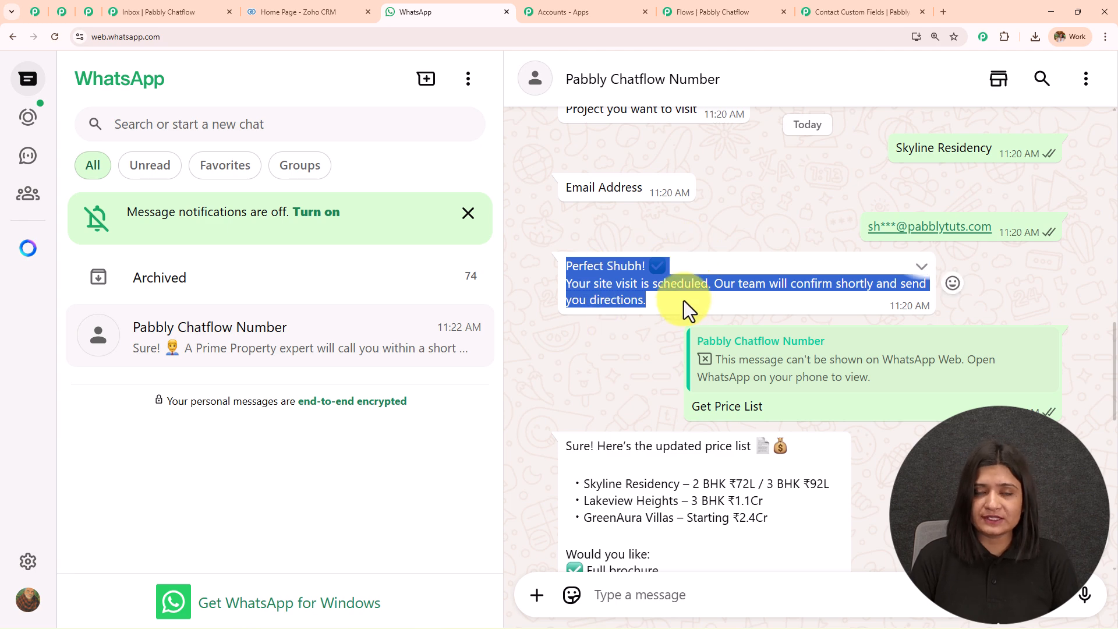
Highlight the personalised 'Perfect …' site-visit confirmation in the WhatsApp chat and scroll through the conversation.
left_click_drag(604, 266, 722, 264)
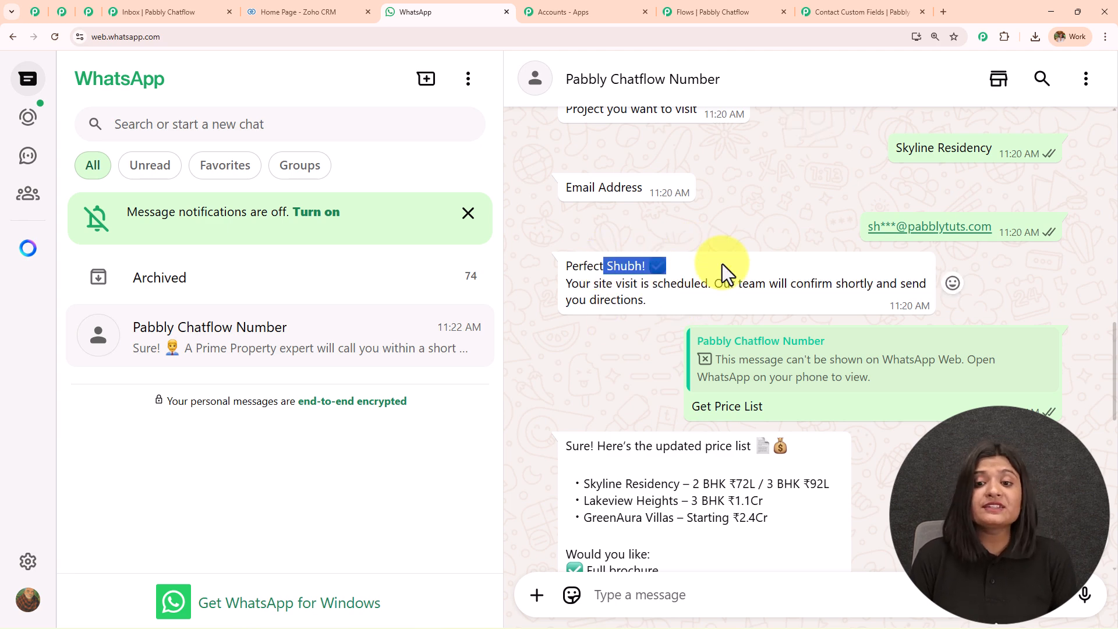
left_click(715, 264)
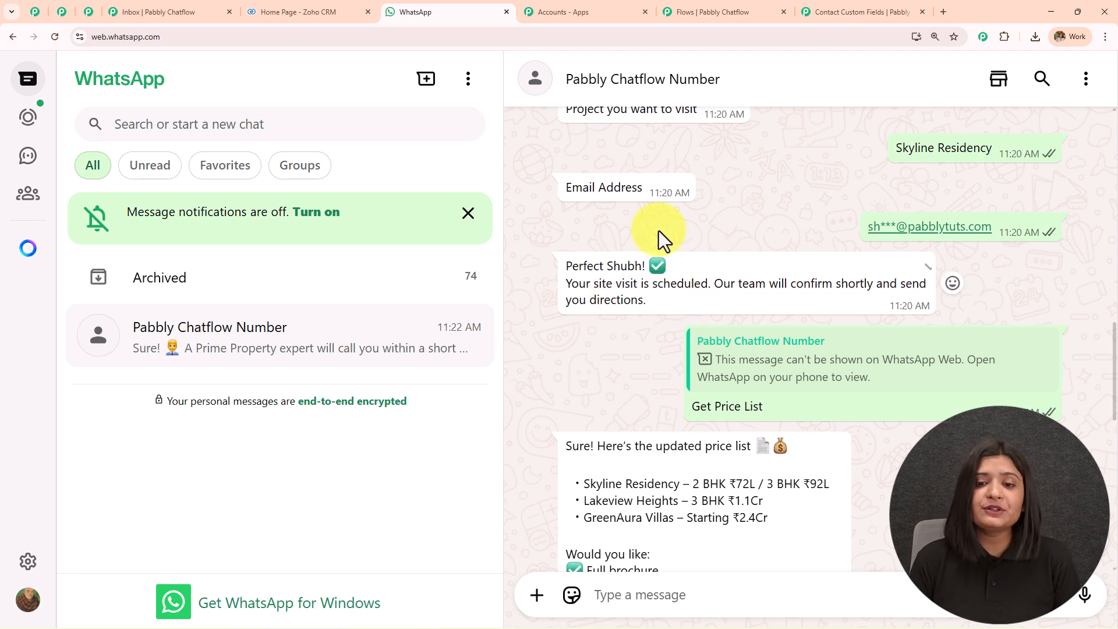
left_click_drag(609, 268, 732, 266)
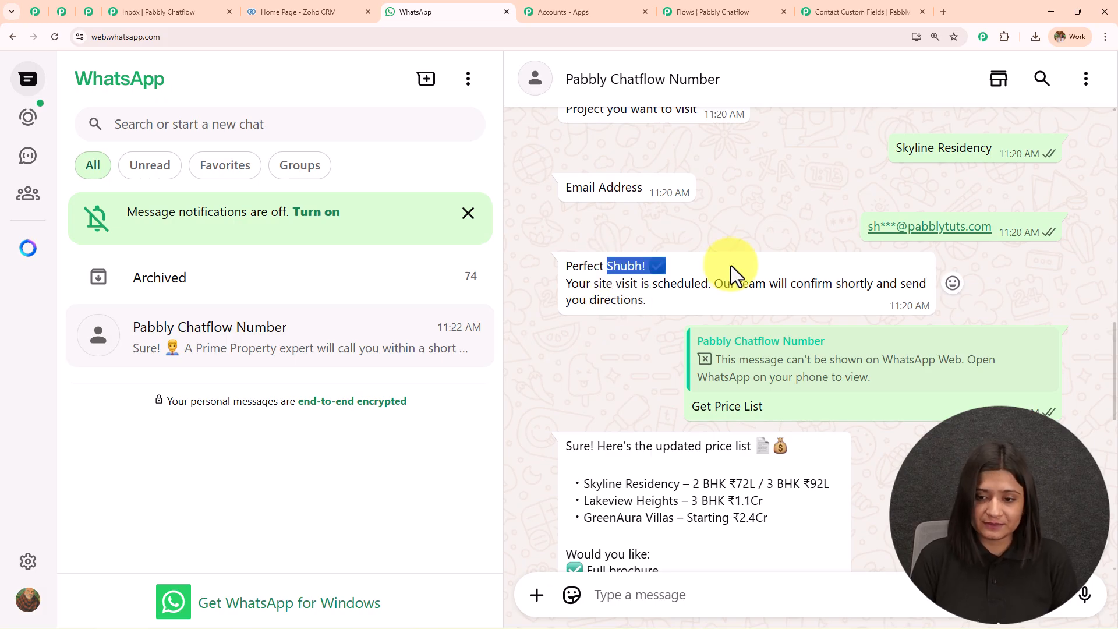
scroll(731, 267, "down", 3)
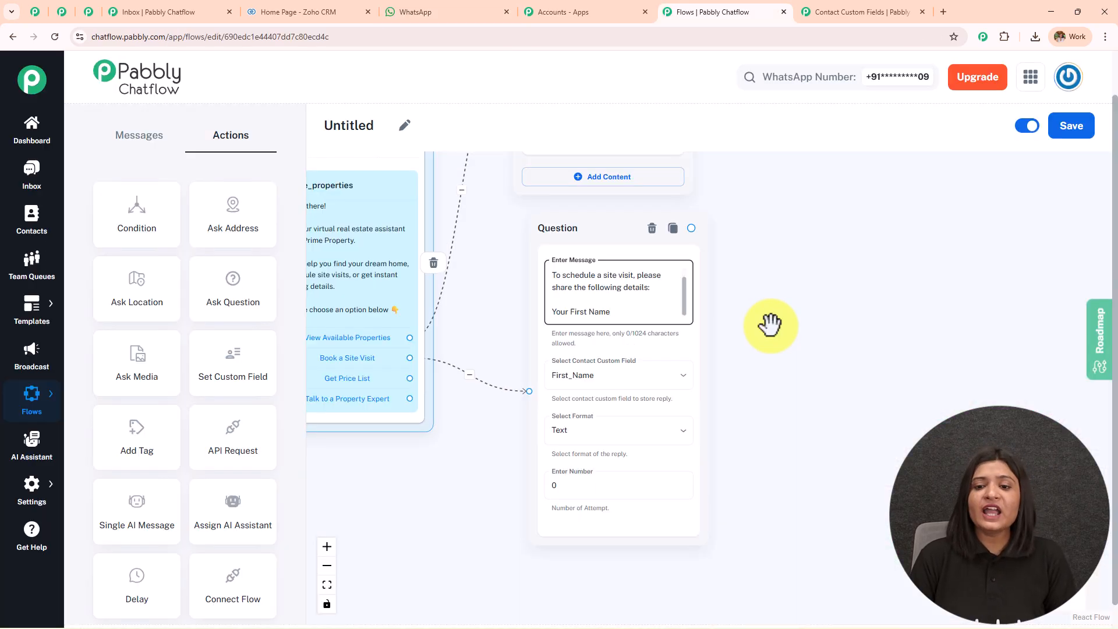
scroll(775, 326, "down", 3)
scroll(777, 323, "up", 3)
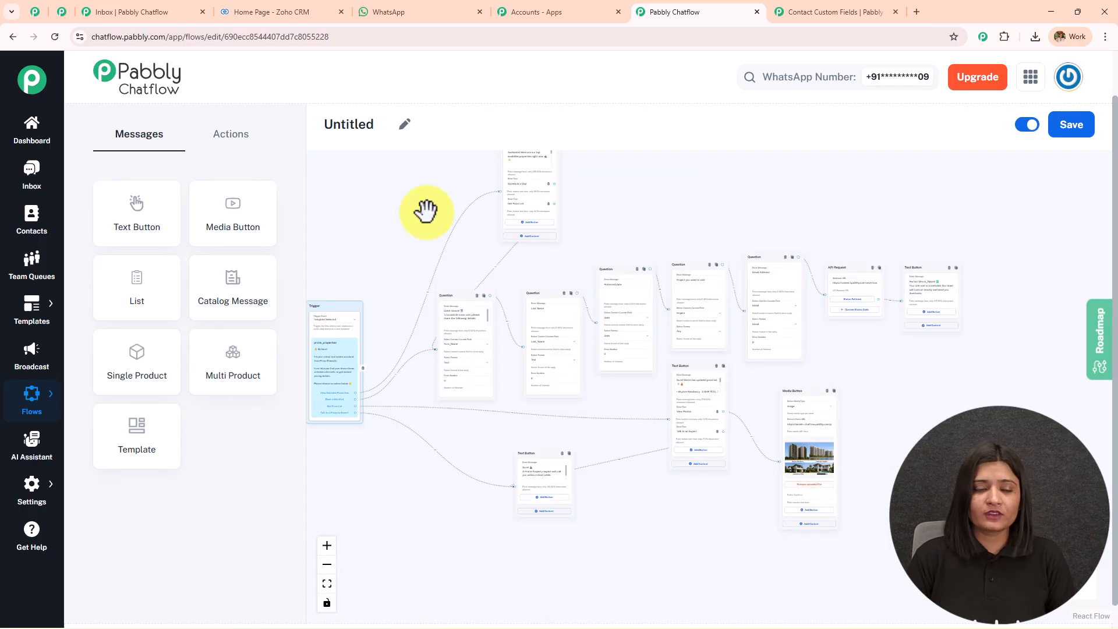
scroll(424, 213, "up", 1)
left_click_drag(437, 212, 406, 187)
scroll(469, 212, "up", 3)
scroll(466, 219, "up", 2)
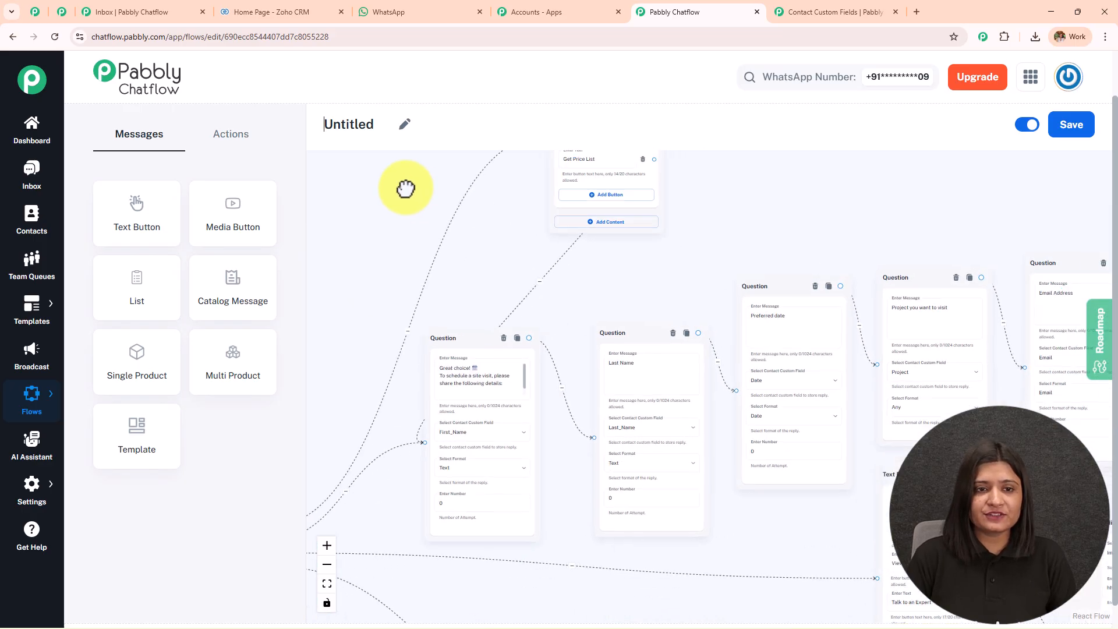
left_click(405, 124)
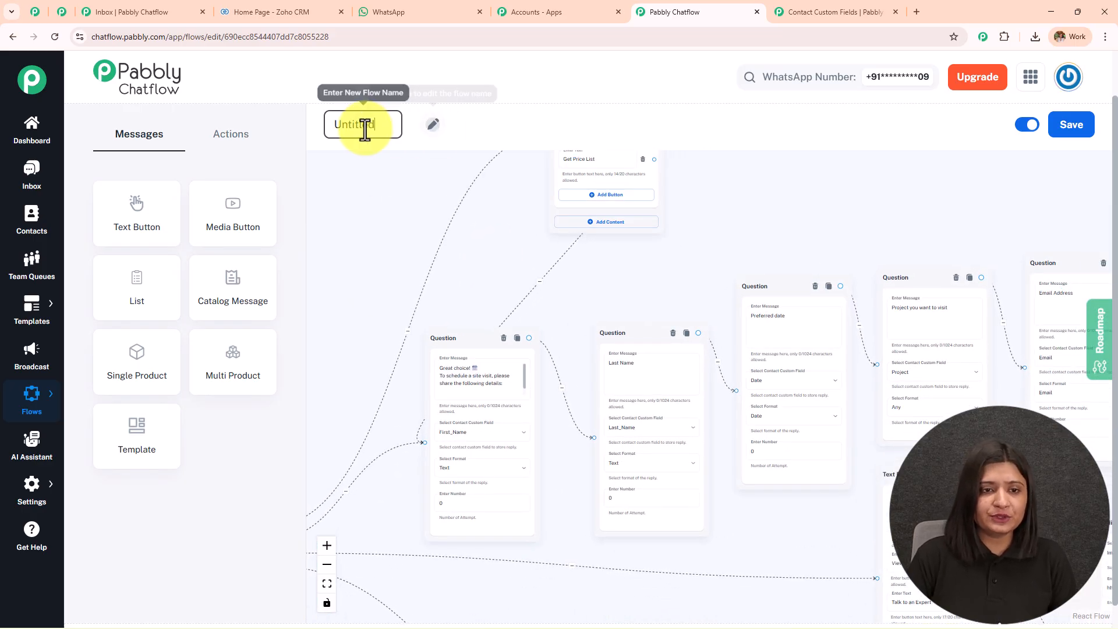
left_click_drag(379, 124, 274, 137)
type("Real Estate Lead Journey!")
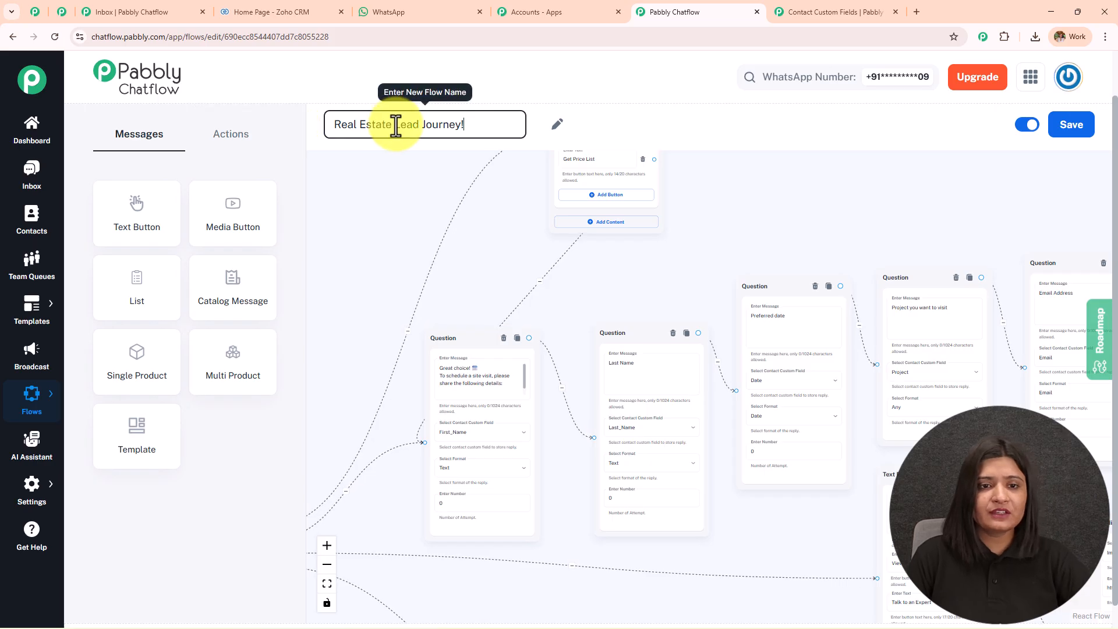
left_click(508, 241)
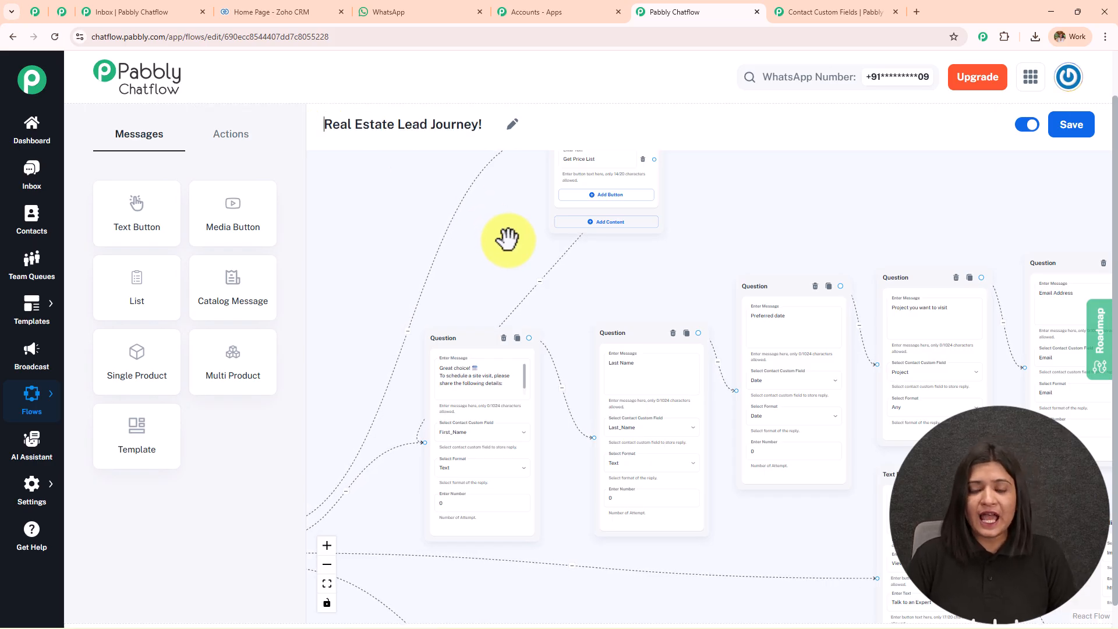
left_click(1069, 129)
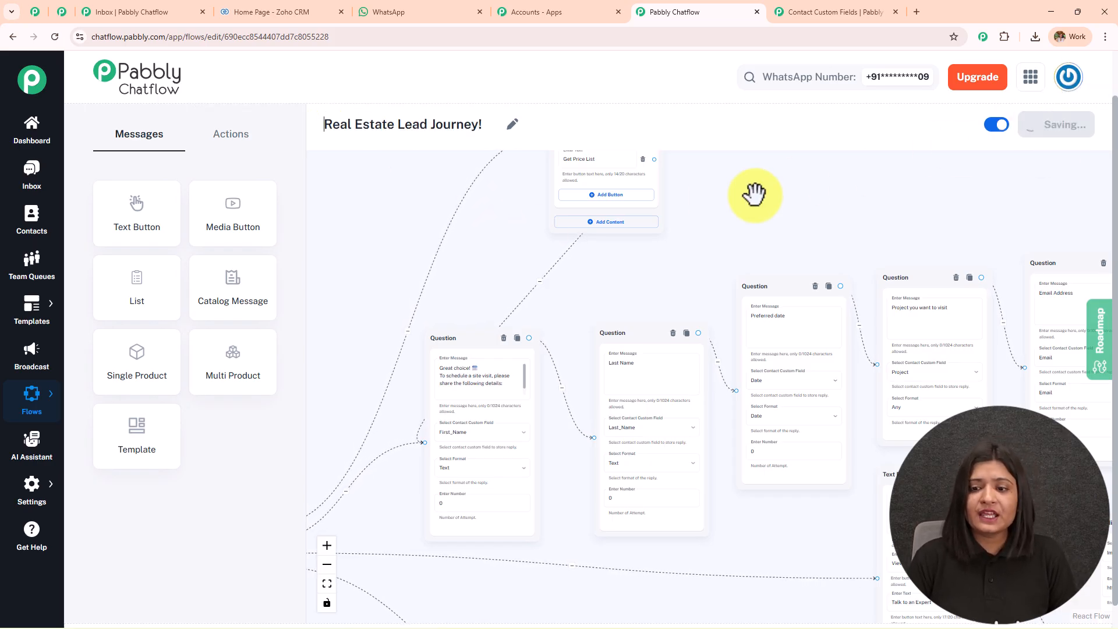
scroll(717, 211, "down", 2)
scroll(627, 261, "up", 4)
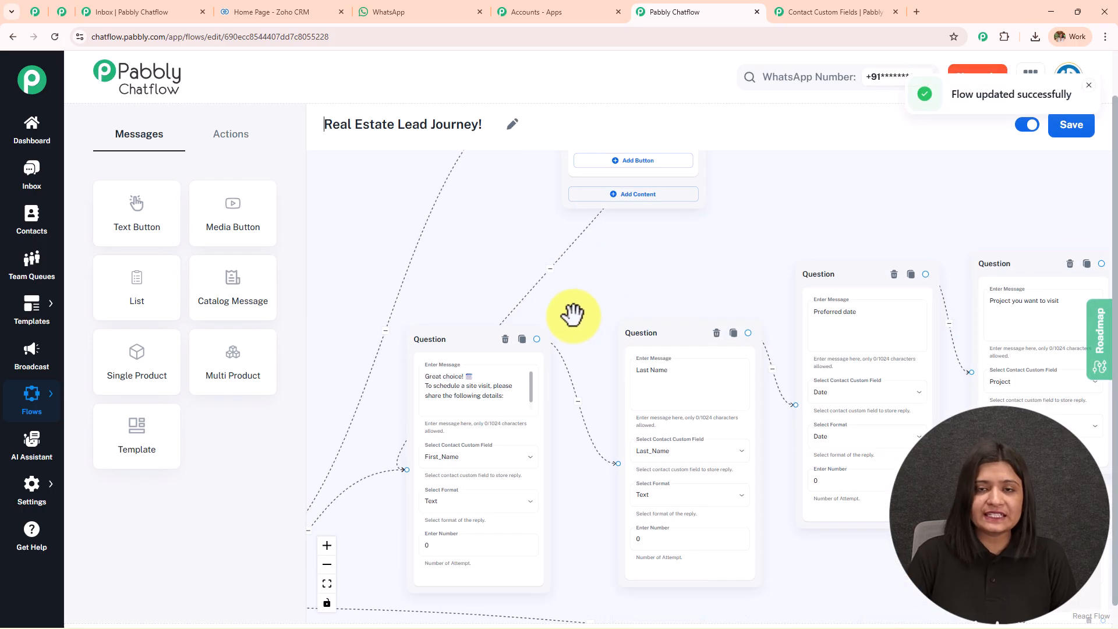
left_click_drag(576, 313, 636, 230)
scroll(636, 233, "up", 3)
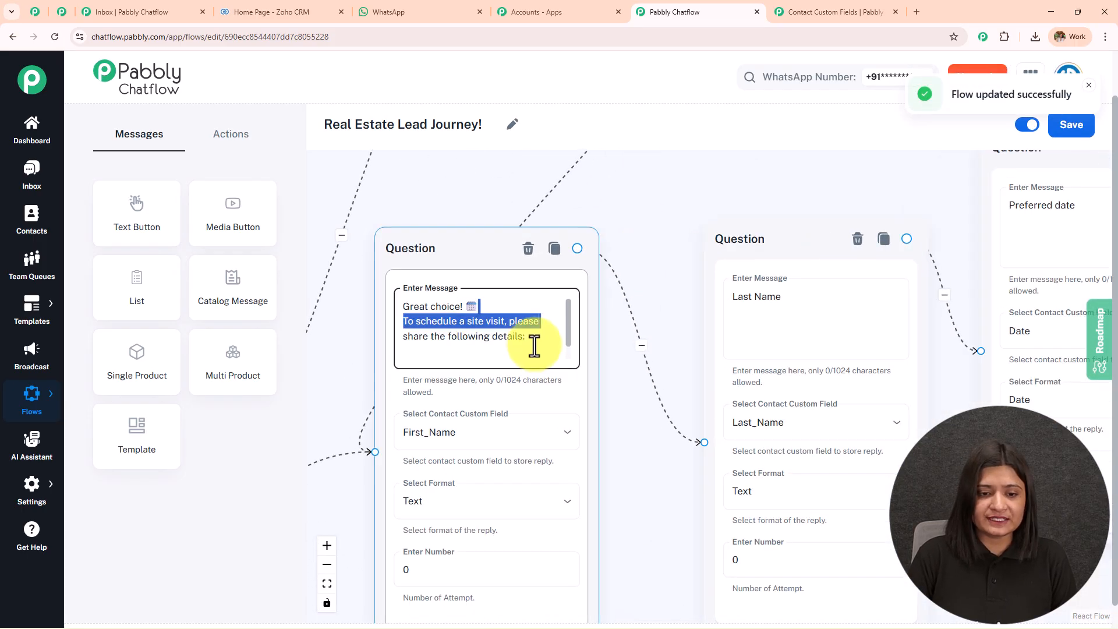
left_click_drag(654, 243, 512, 180)
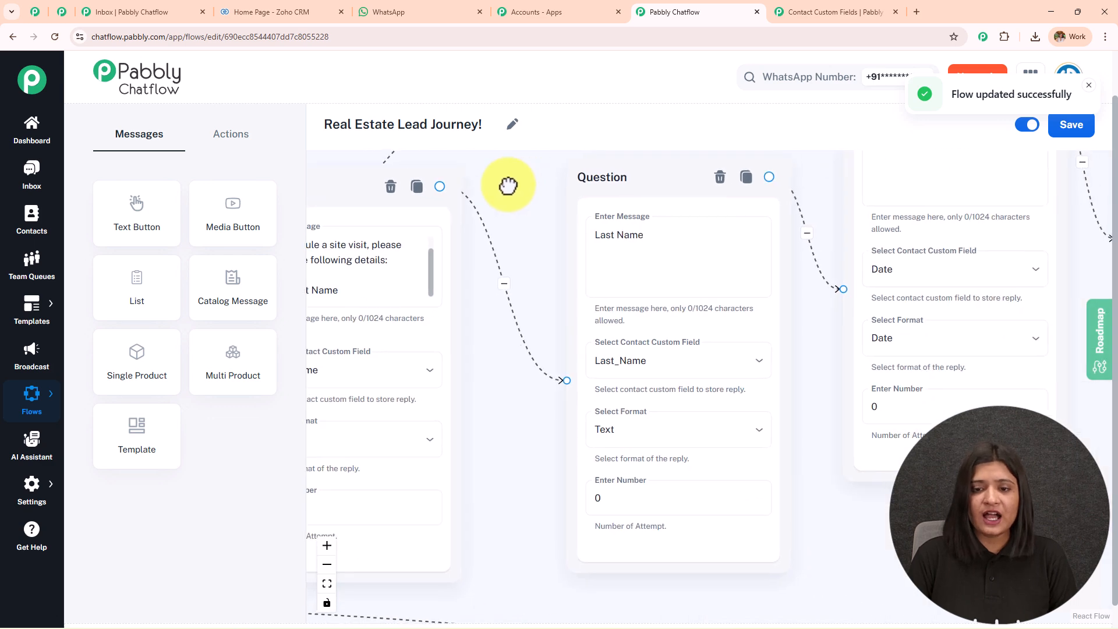
left_click(585, 204)
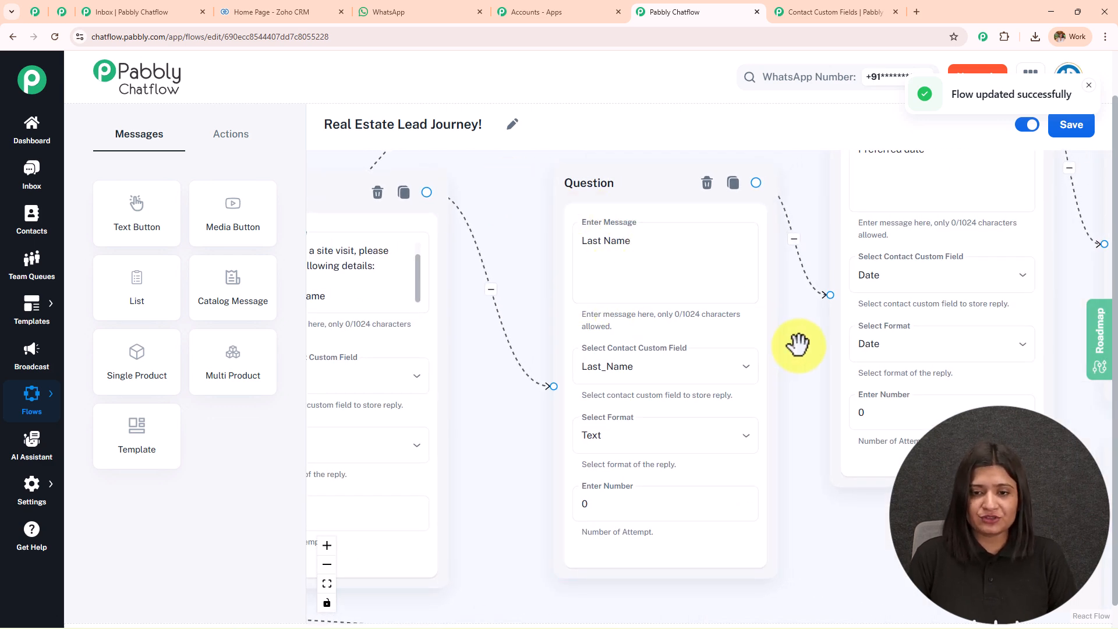
left_click_drag(794, 342, 644, 346)
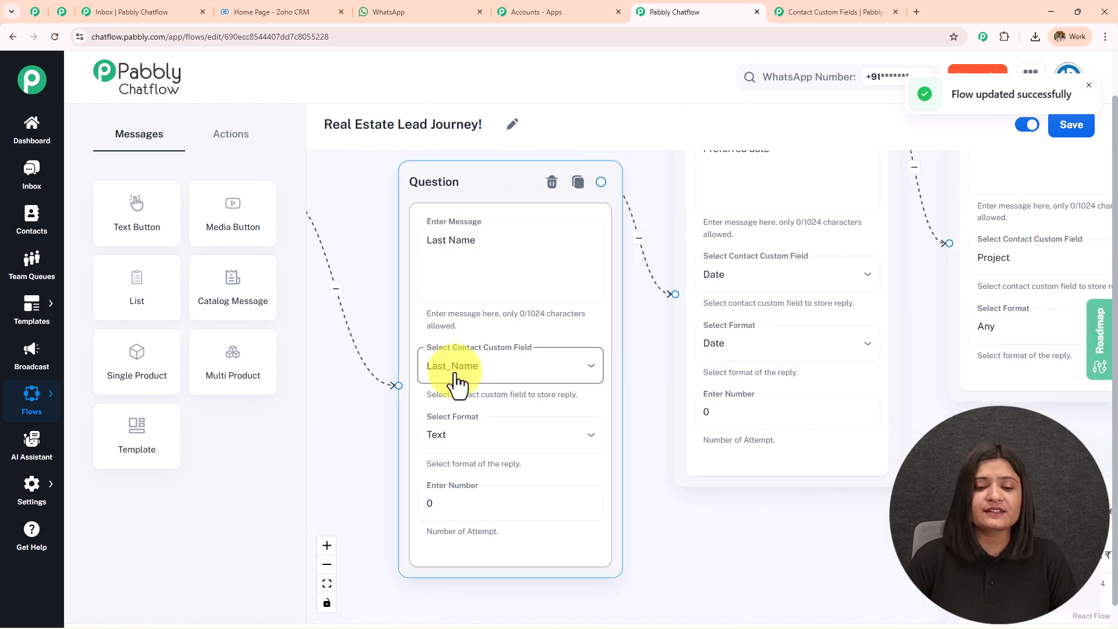
left_click_drag(595, 354, 449, 452)
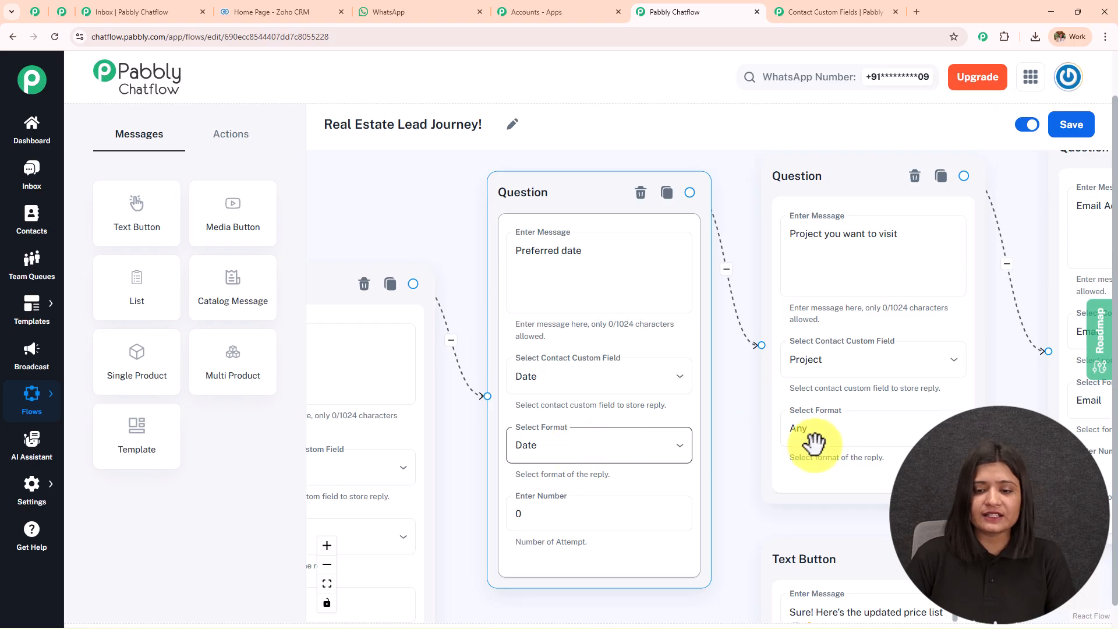
left_click_drag(738, 442, 510, 443)
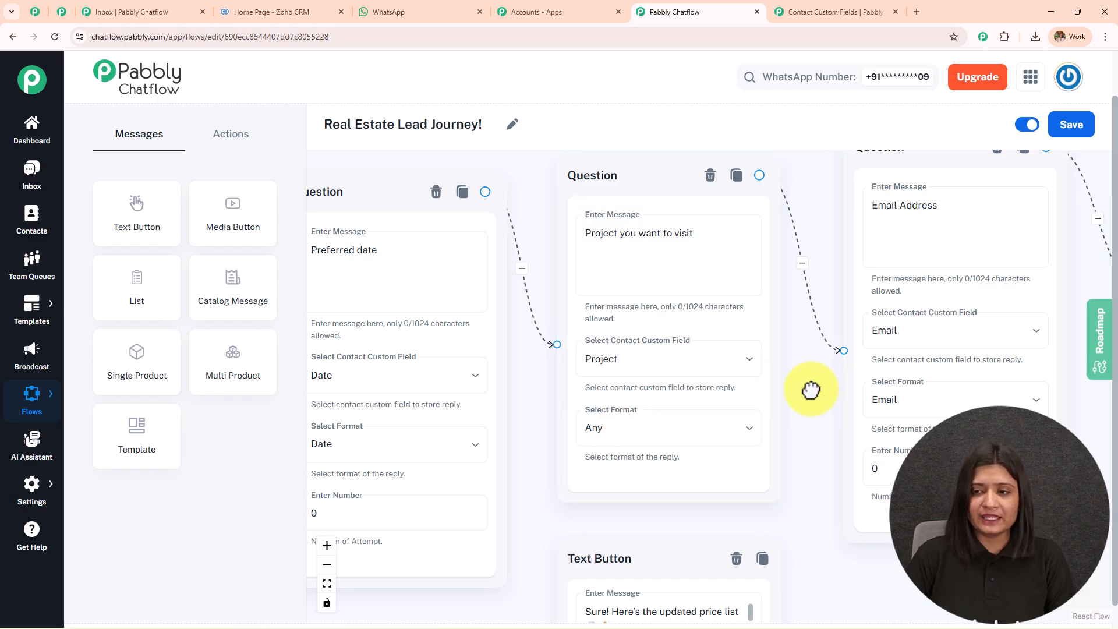
left_click_drag(812, 382, 564, 400)
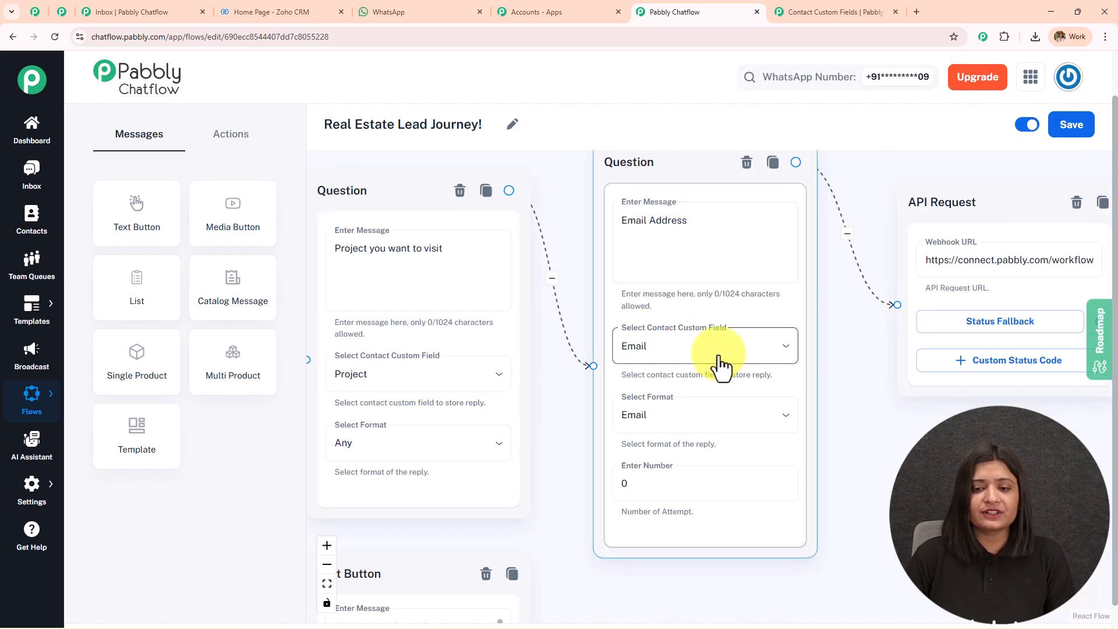
left_click_drag(908, 443, 508, 500)
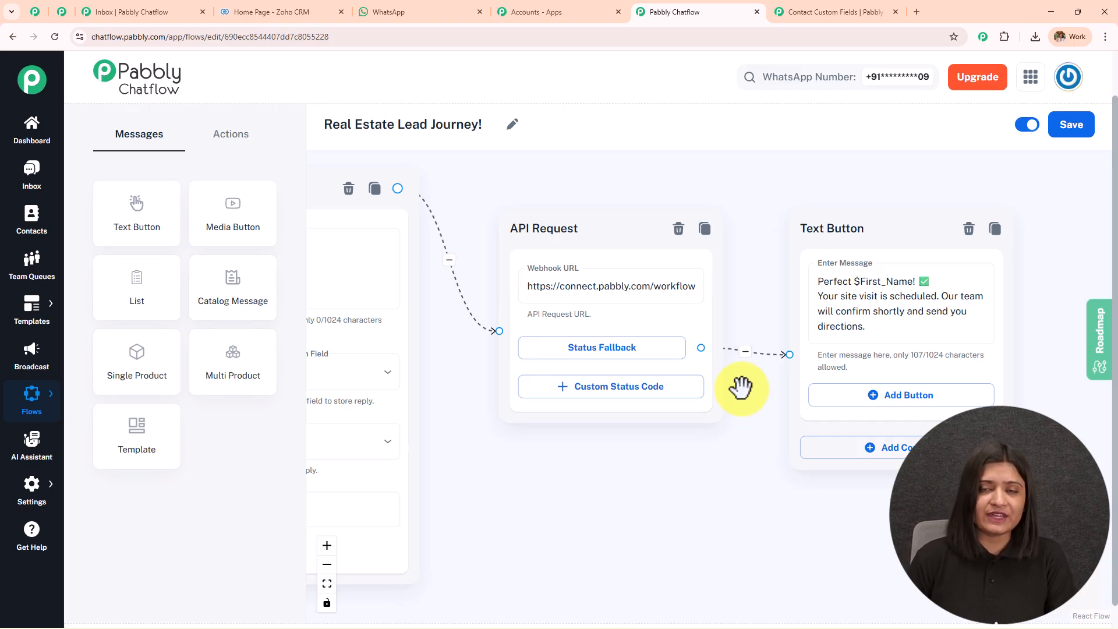
Drop a second API Request step from the Actions list beside the existing one and open its settings.
left_click(236, 143)
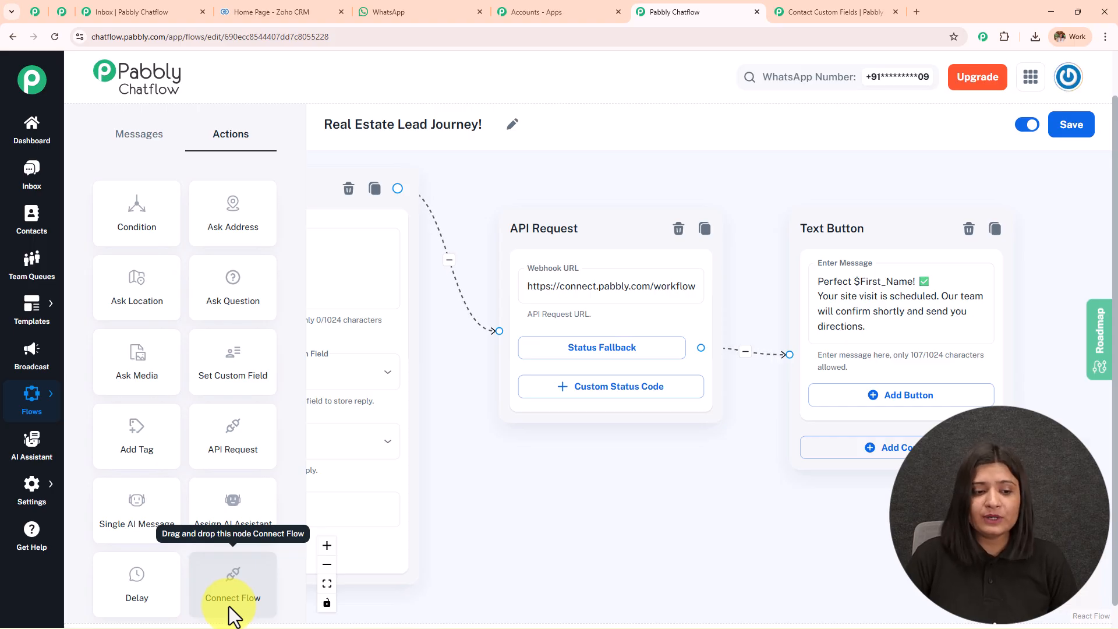
left_click_drag(249, 438, 833, 244)
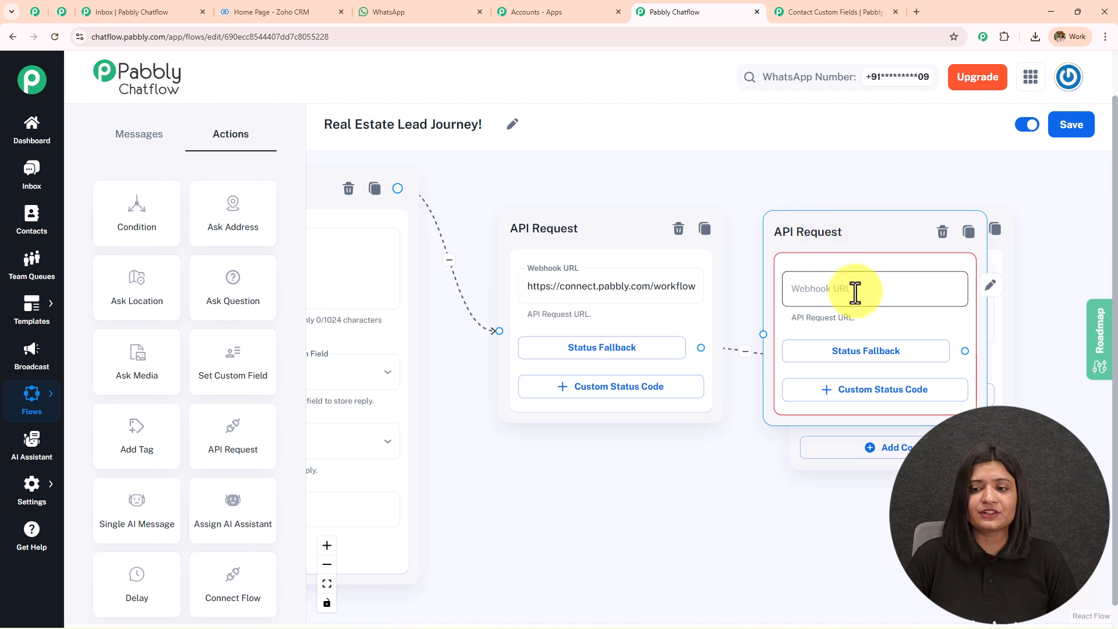
left_click(855, 293)
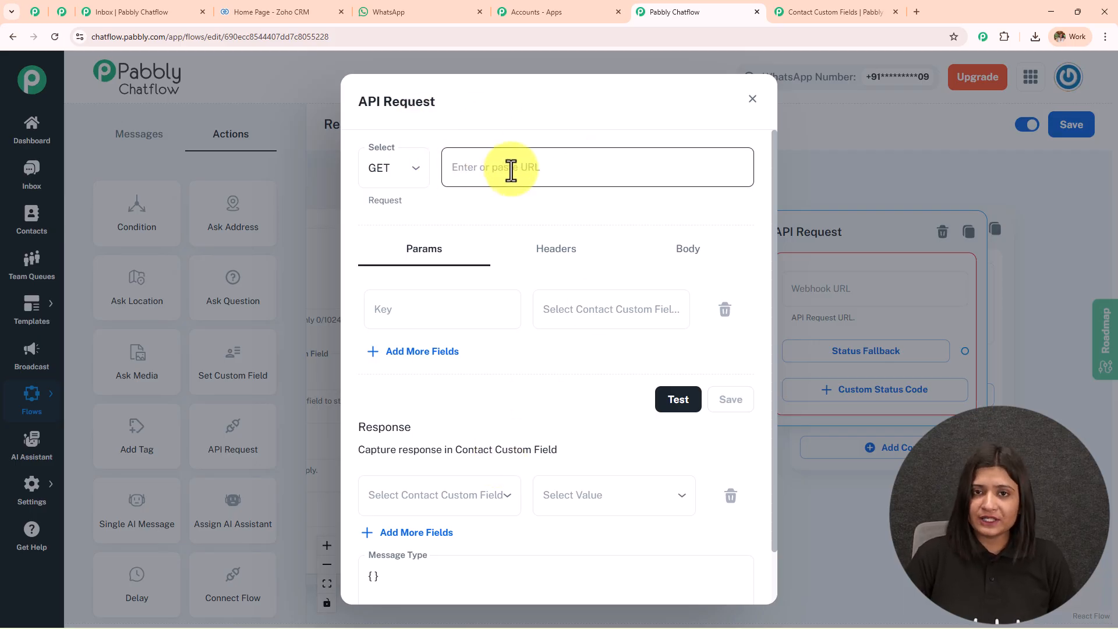
Open Pabbly Connect from All Apps and go to the existing lead workflow.
left_click(596, 2)
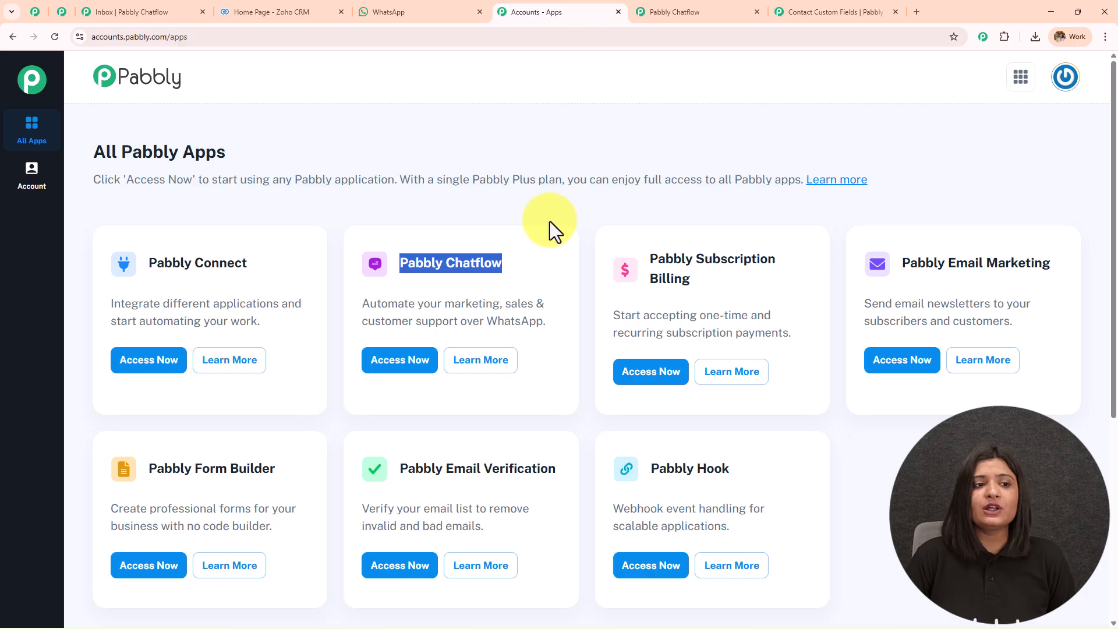
left_click(154, 361)
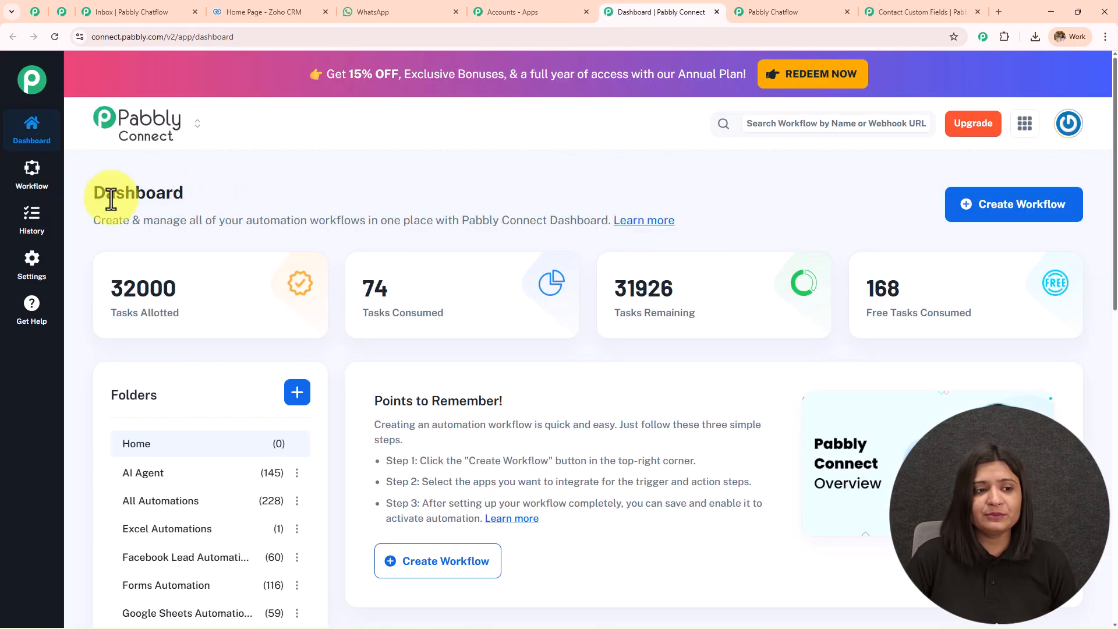
left_click_drag(96, 196, 291, 206)
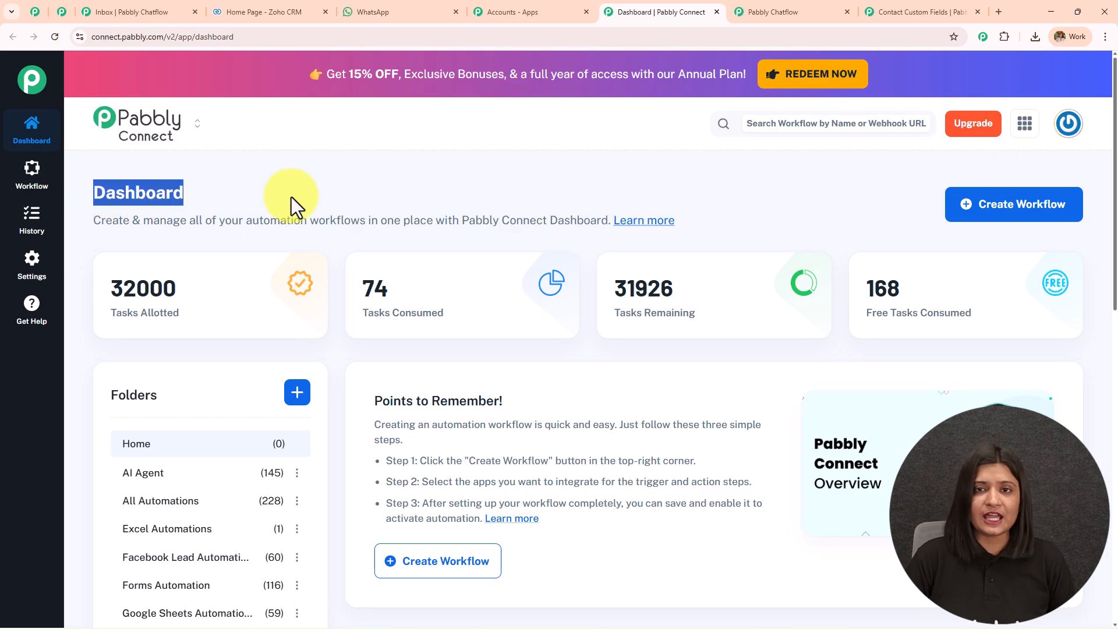
left_click(1009, 212)
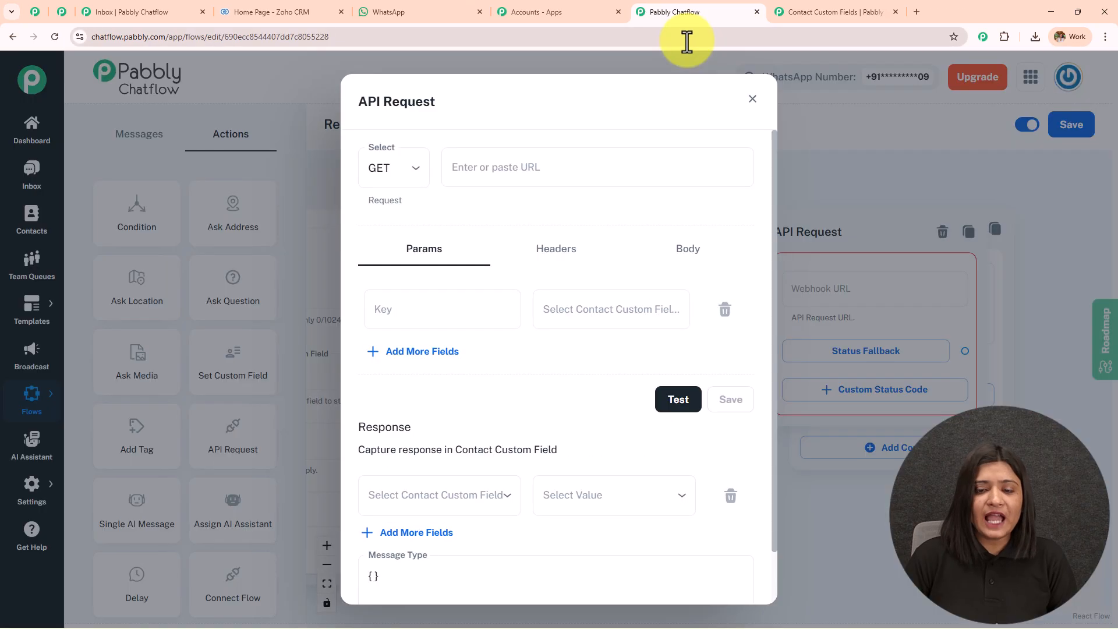
left_click(33, 12)
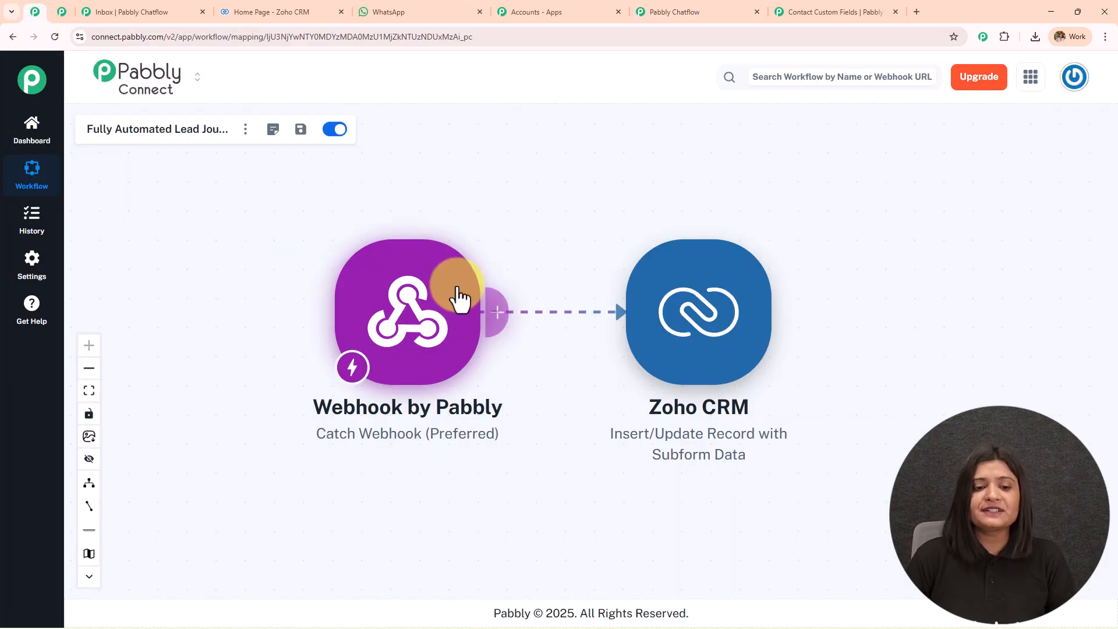
Copy the Webhook by Pabbly trigger's webhook URL and return to Chatflow's request URL field.
left_click(449, 316)
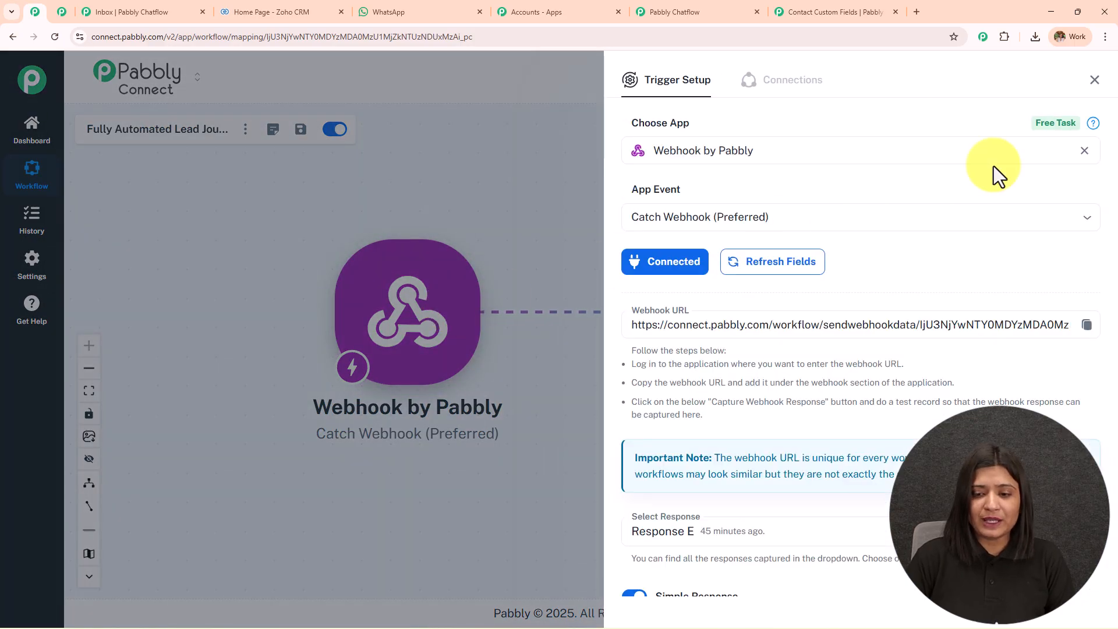
left_click(1094, 81)
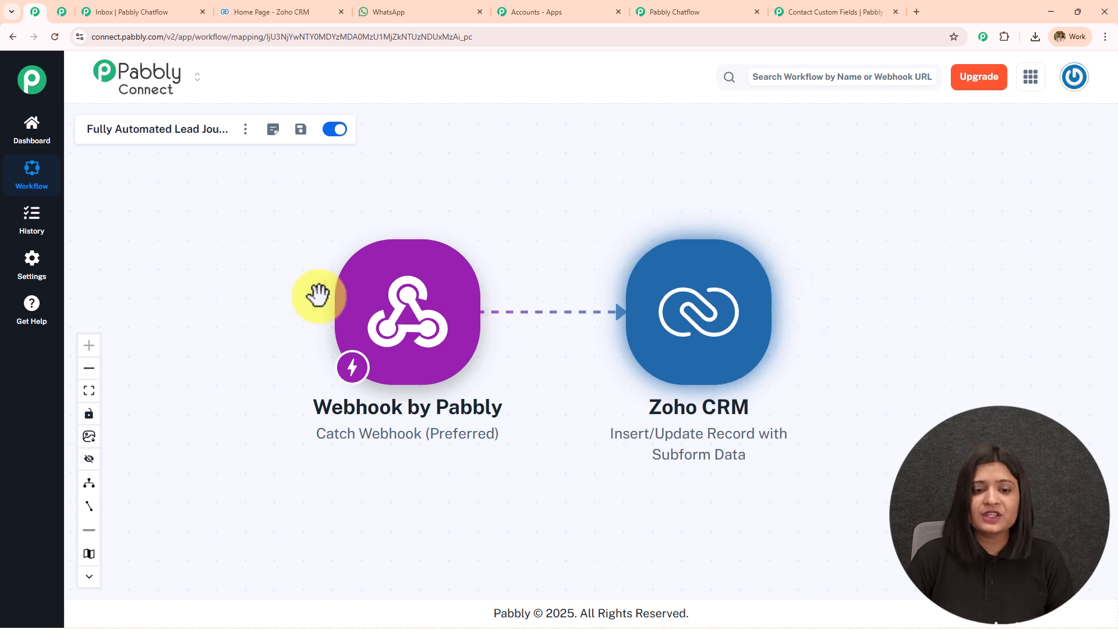
left_click(413, 326)
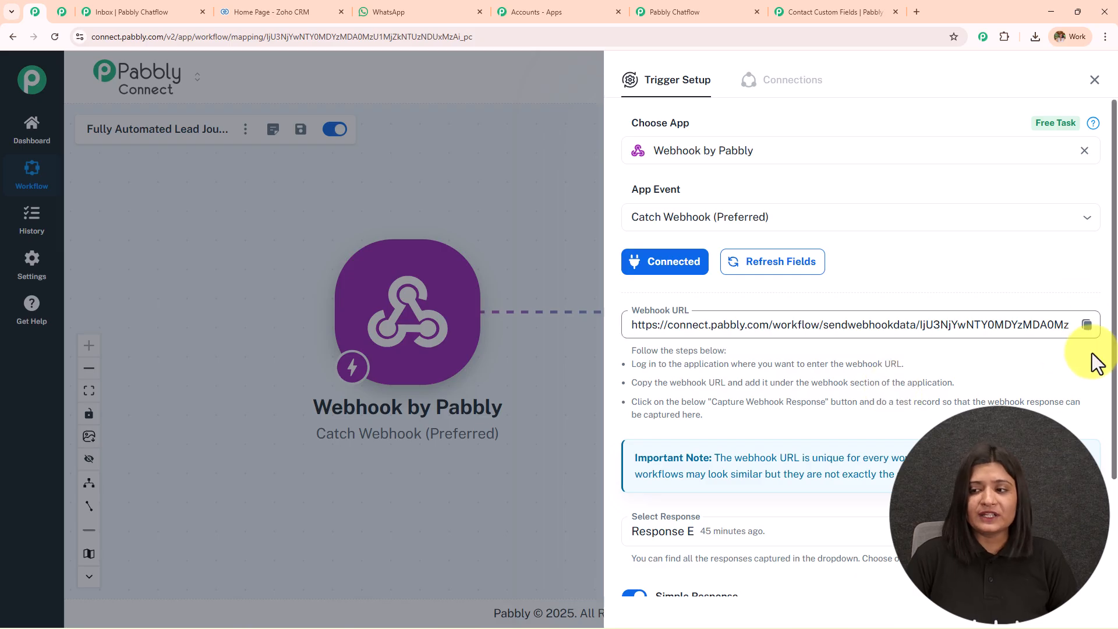
left_click(1087, 330)
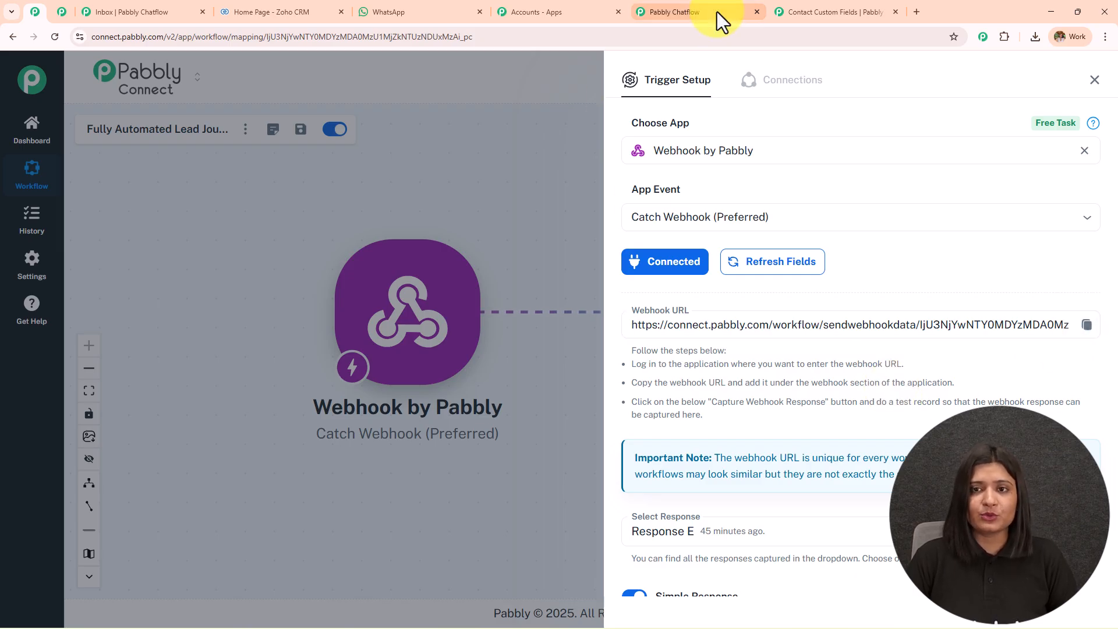
left_click(717, 11)
left_click(526, 174)
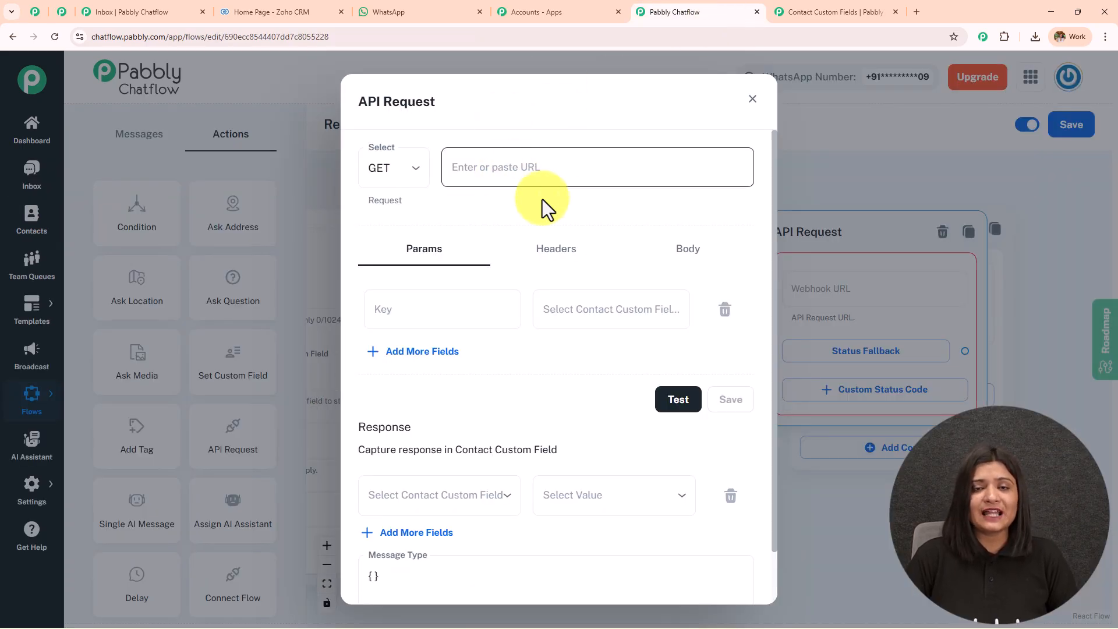
Add three more key-value parameter rows to the new API Request.
left_click(430, 352)
left_click(429, 407)
left_click(429, 464)
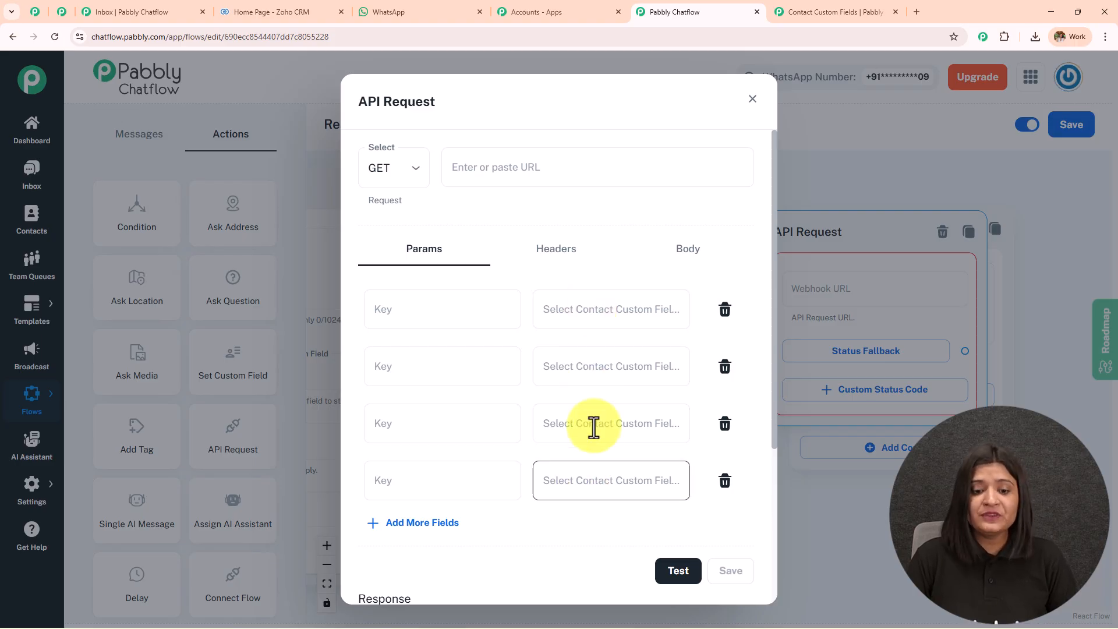
scroll(592, 426, "down", 3)
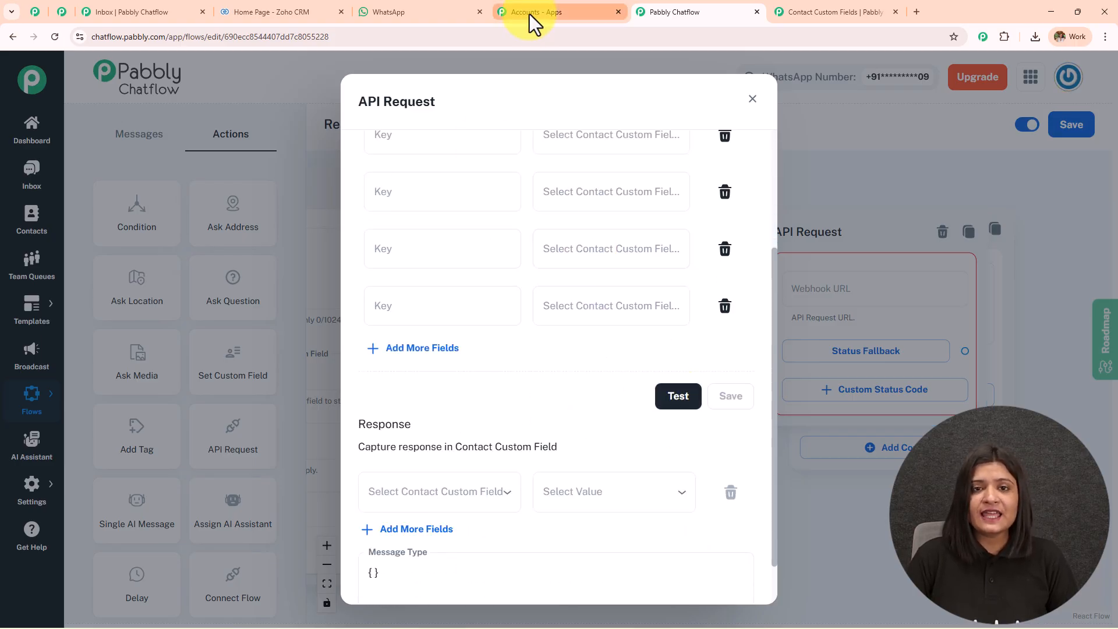
Check the fields captured by Connect's webhook, then close the new API Request settings.
left_click(30, 11)
scroll(675, 389, "down", 3)
scroll(811, 348, "down", 5)
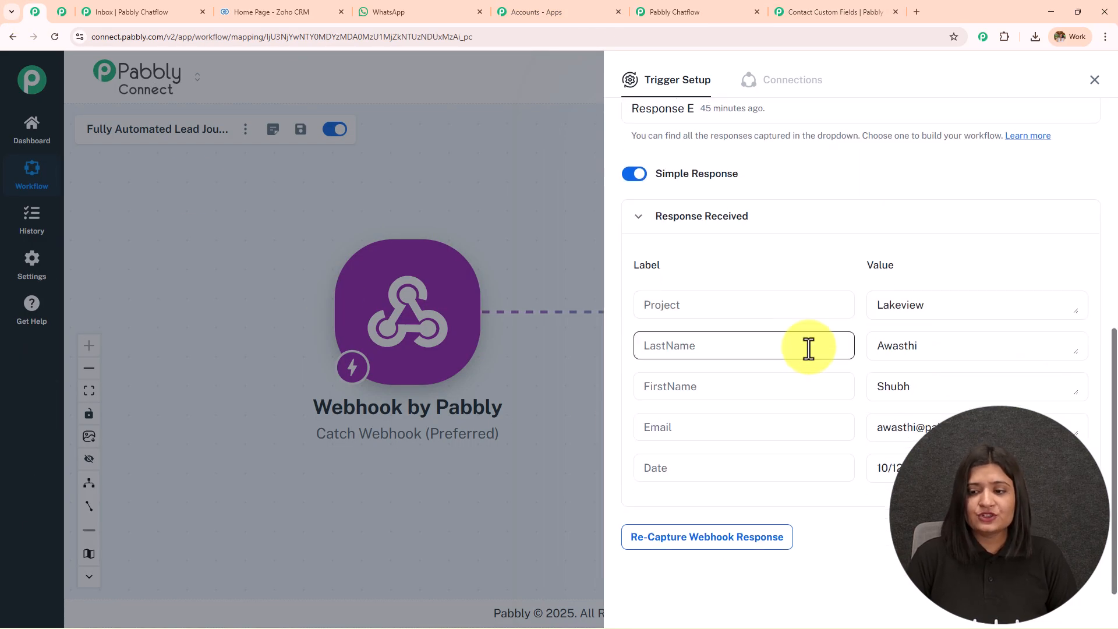
left_click(669, 8)
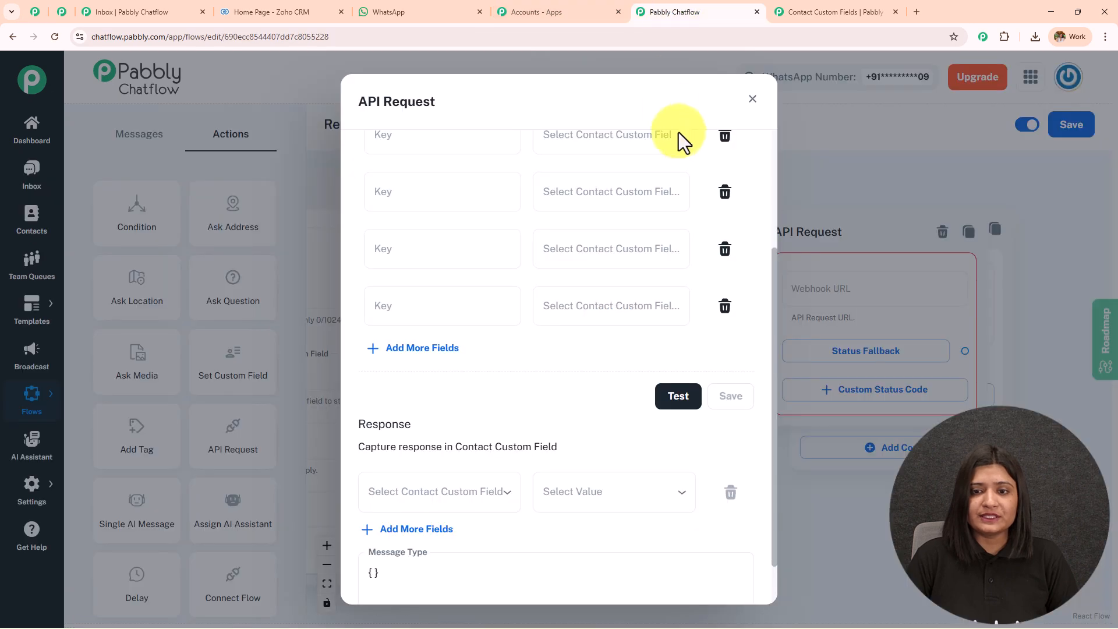
left_click(751, 101)
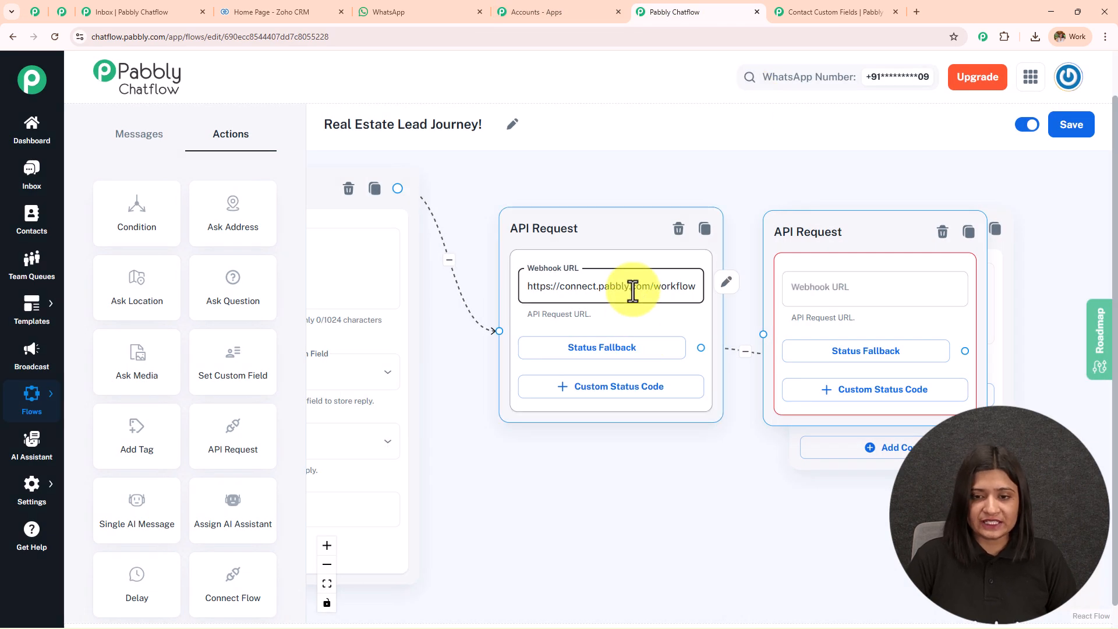
Compare the existing API Request's FirstName, Email, Project, Date and LastName params with Connect's received response.
left_click(632, 289)
scroll(460, 389, "down", 2)
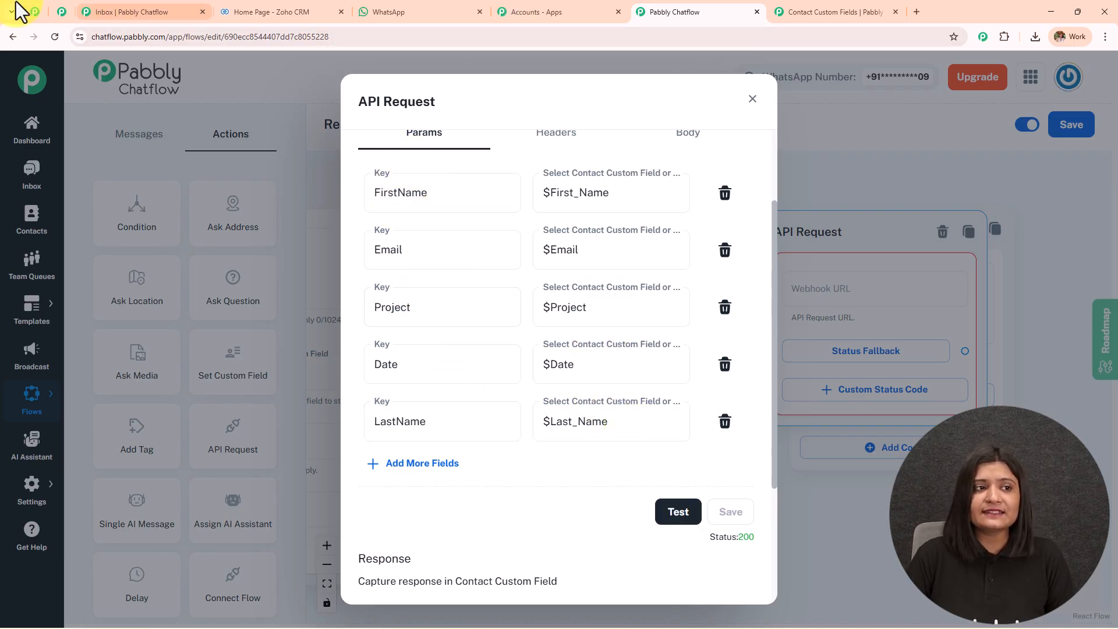
left_click(35, 11)
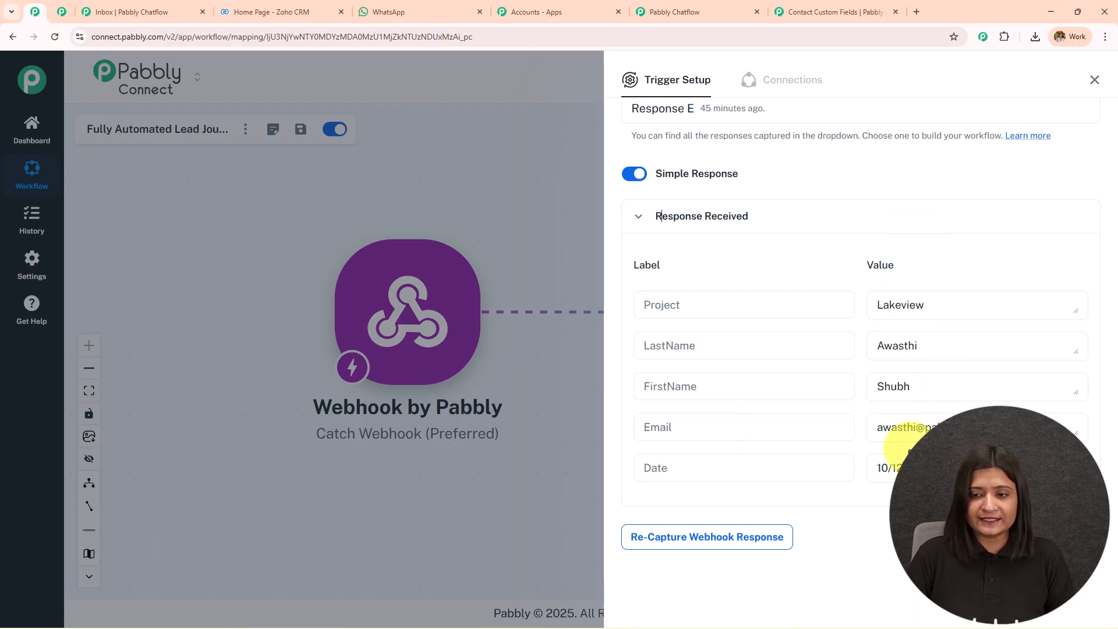
left_click(722, 8)
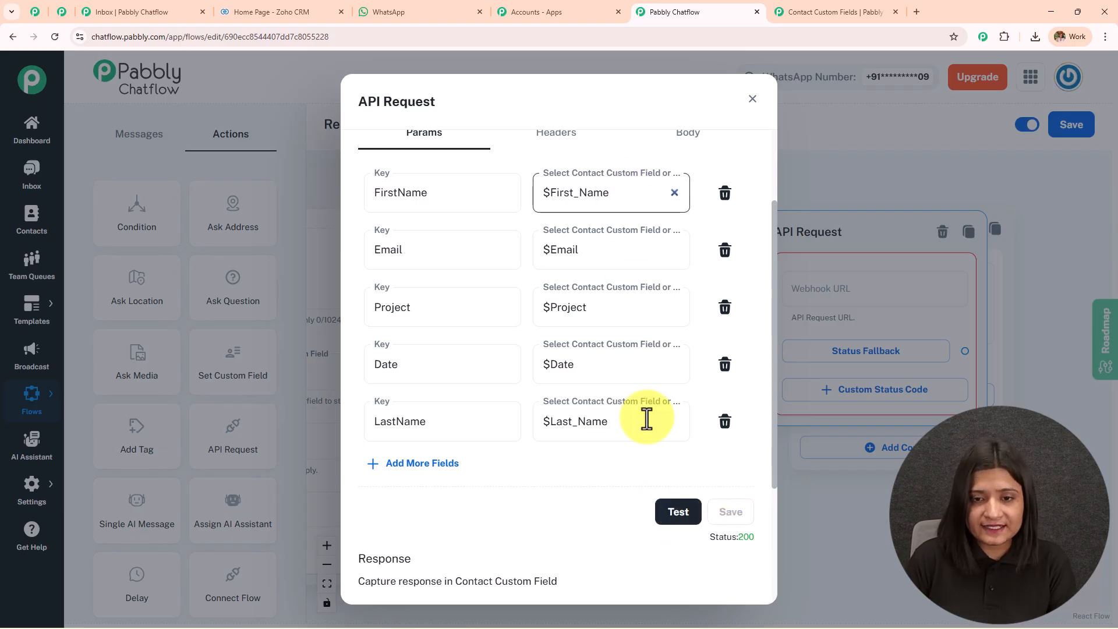
left_click(40, 13)
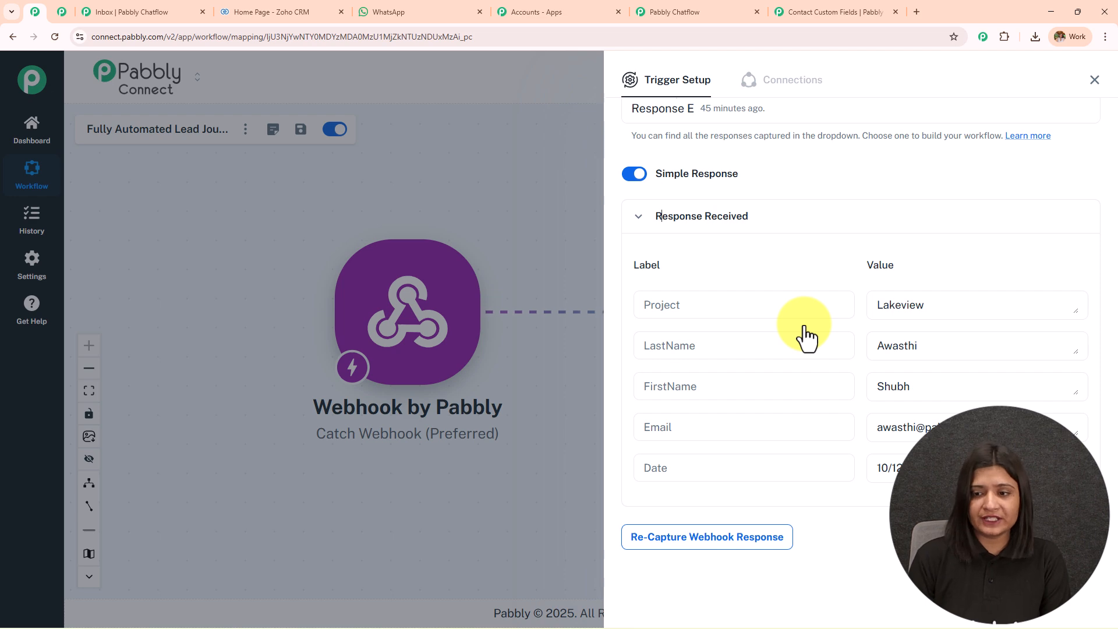
left_click(675, 11)
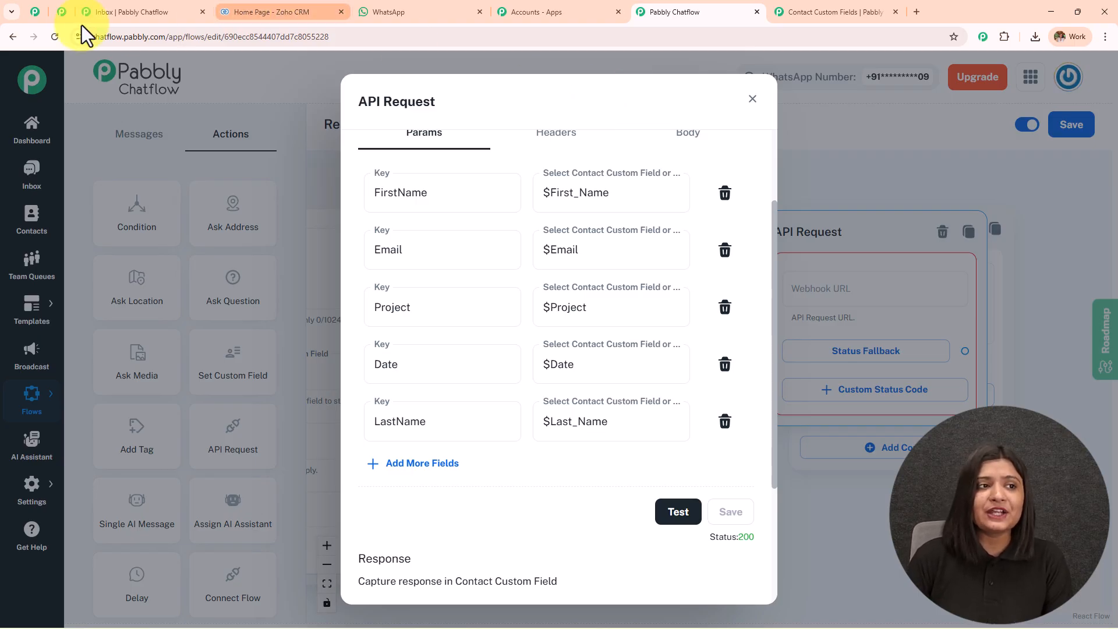
left_click(35, 12)
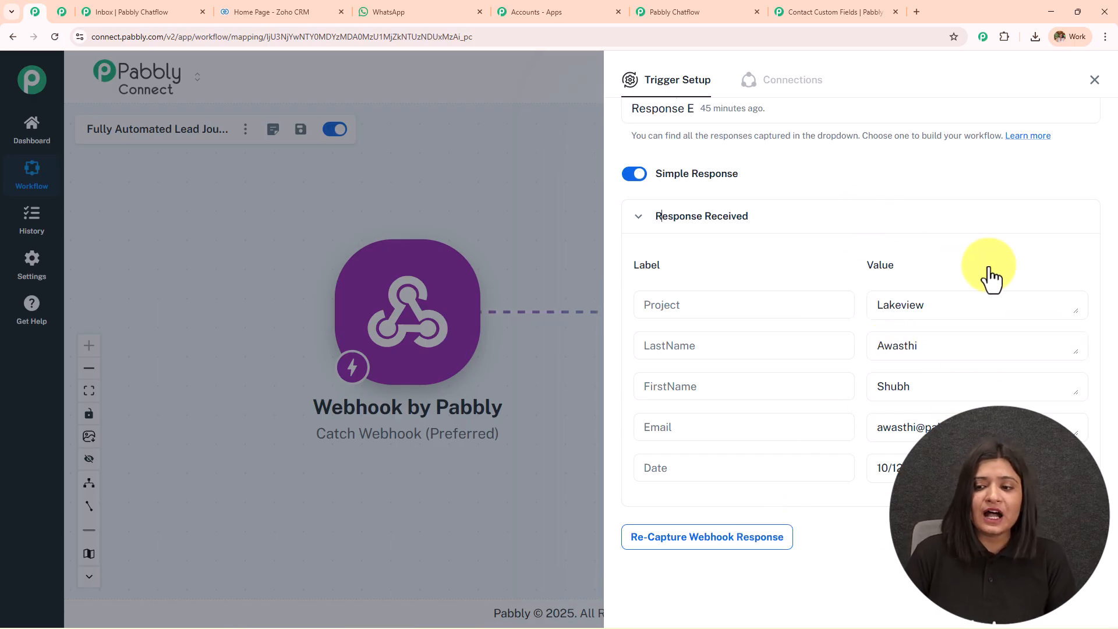
Review the Zoho CRM lead mapping, with Project in Designation and Date in Description, then close it.
left_click(1096, 79)
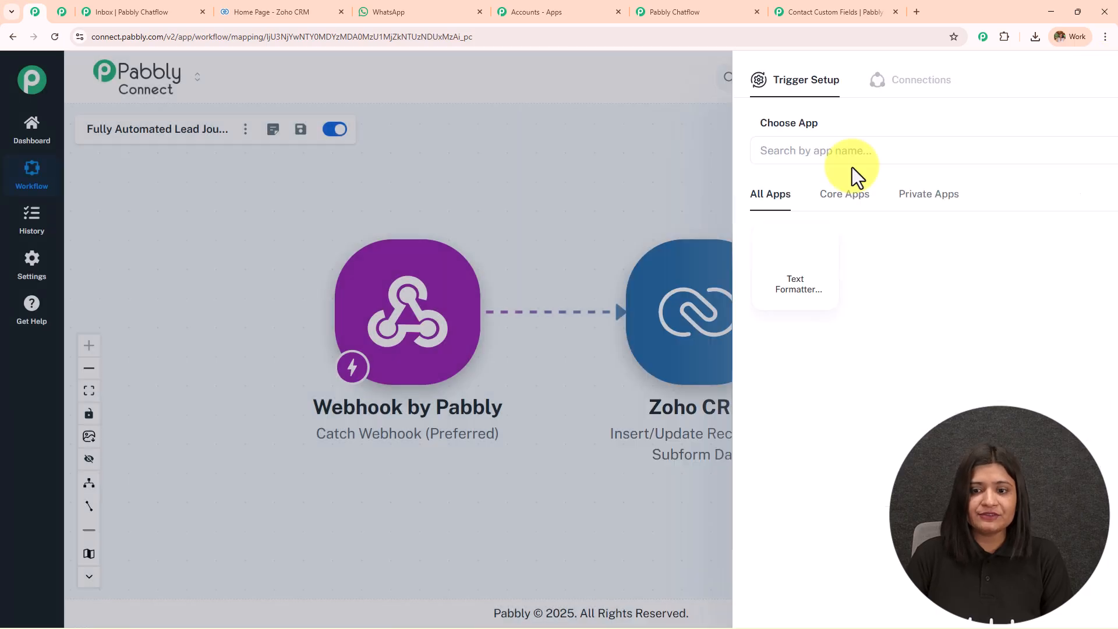
left_click(690, 332)
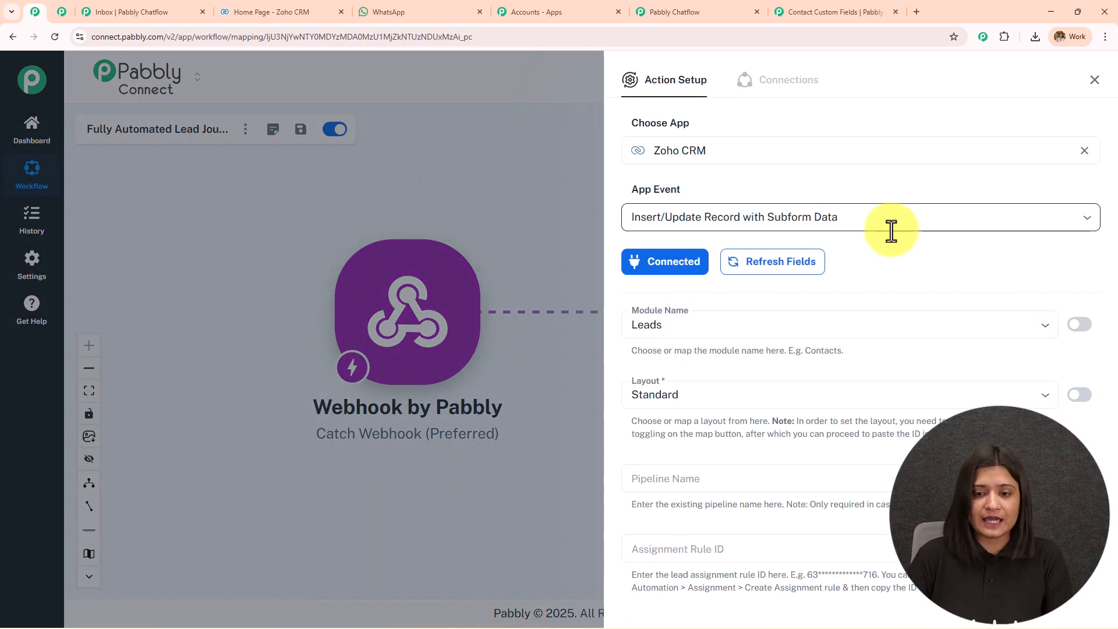
scroll(891, 230, "down", 15)
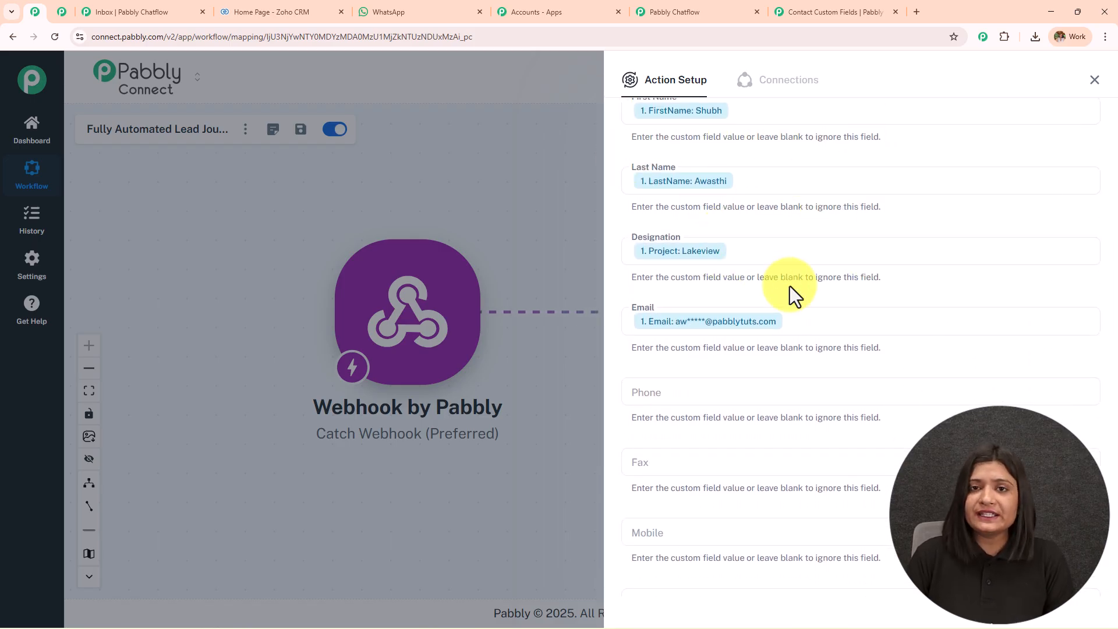
scroll(790, 285, "down", 1)
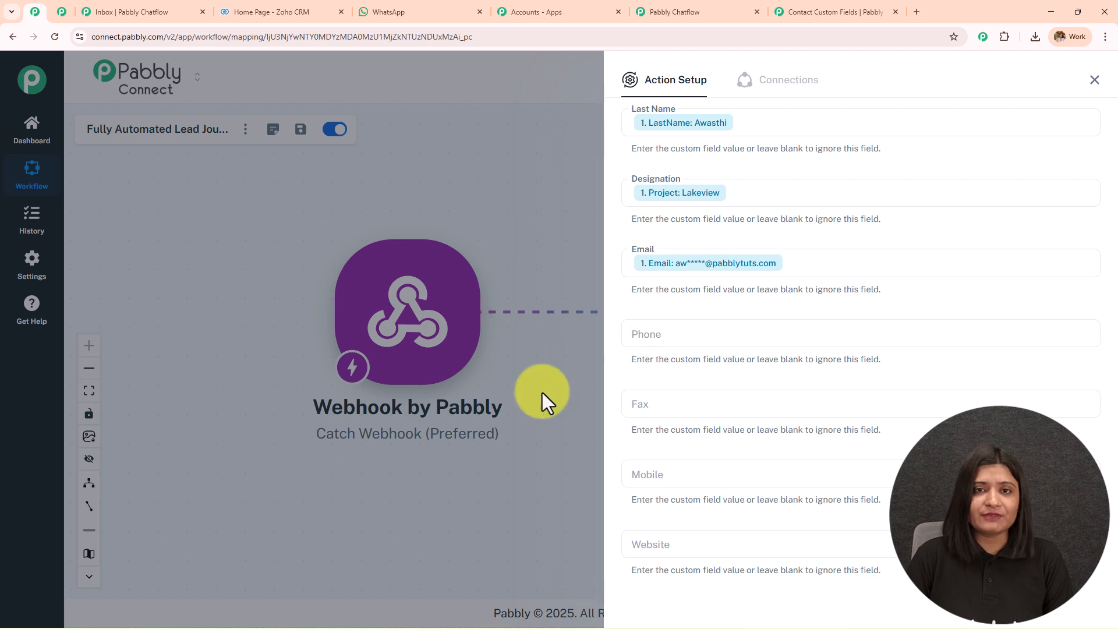
scroll(767, 381, "down", 10)
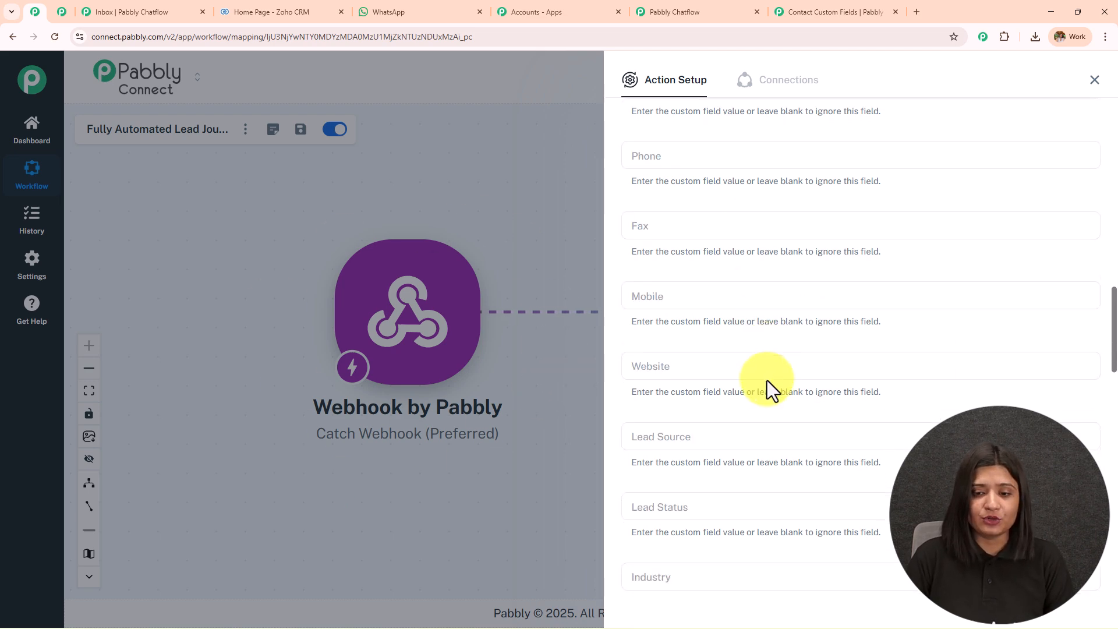
scroll(767, 383, "down", 12)
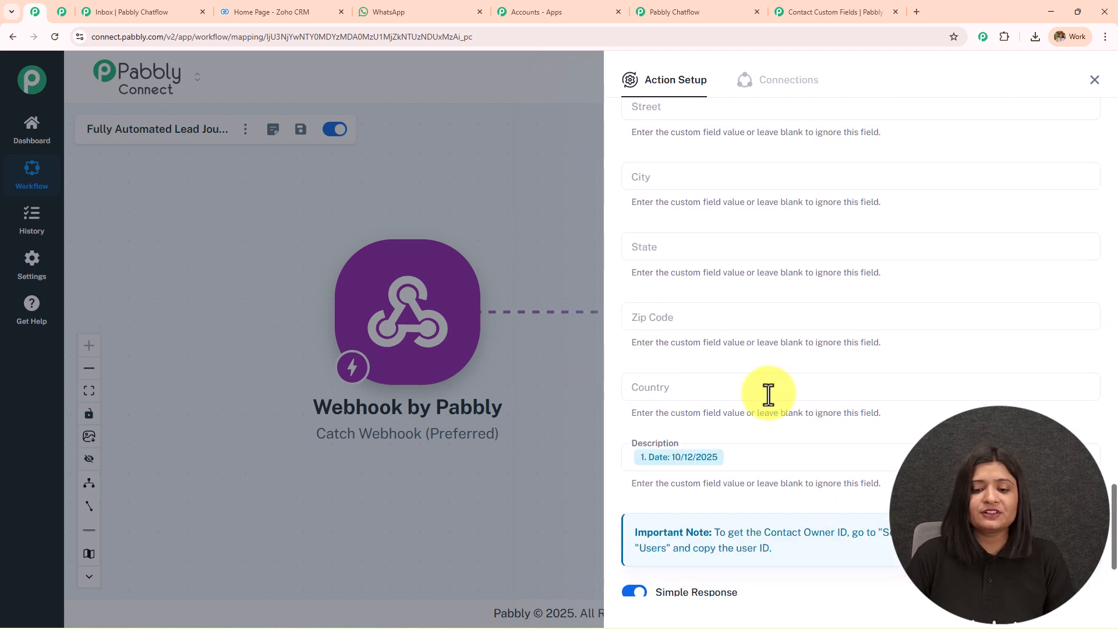
scroll(765, 377, "up", 1)
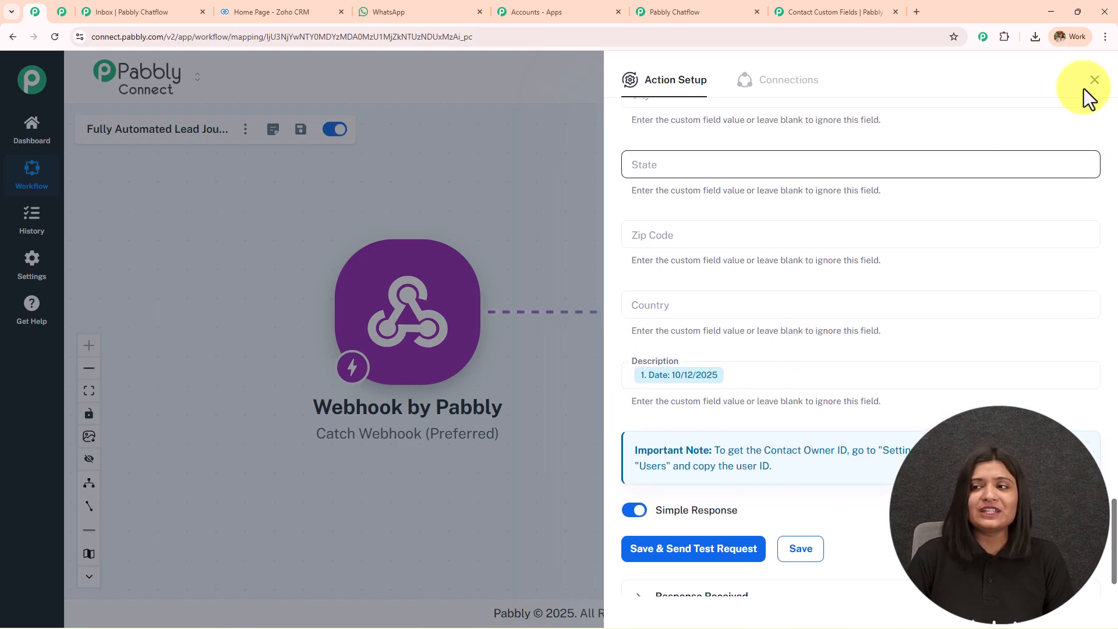
left_click(1095, 81)
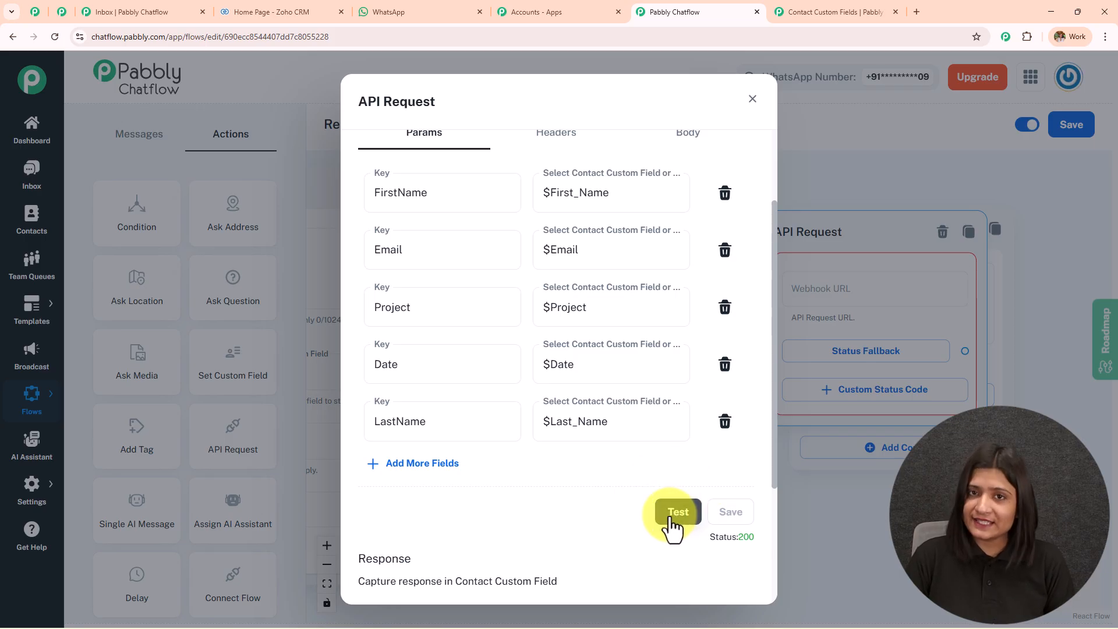
Confirm the API Request test returned status 200, then close its settings.
scroll(589, 291, "up", 2)
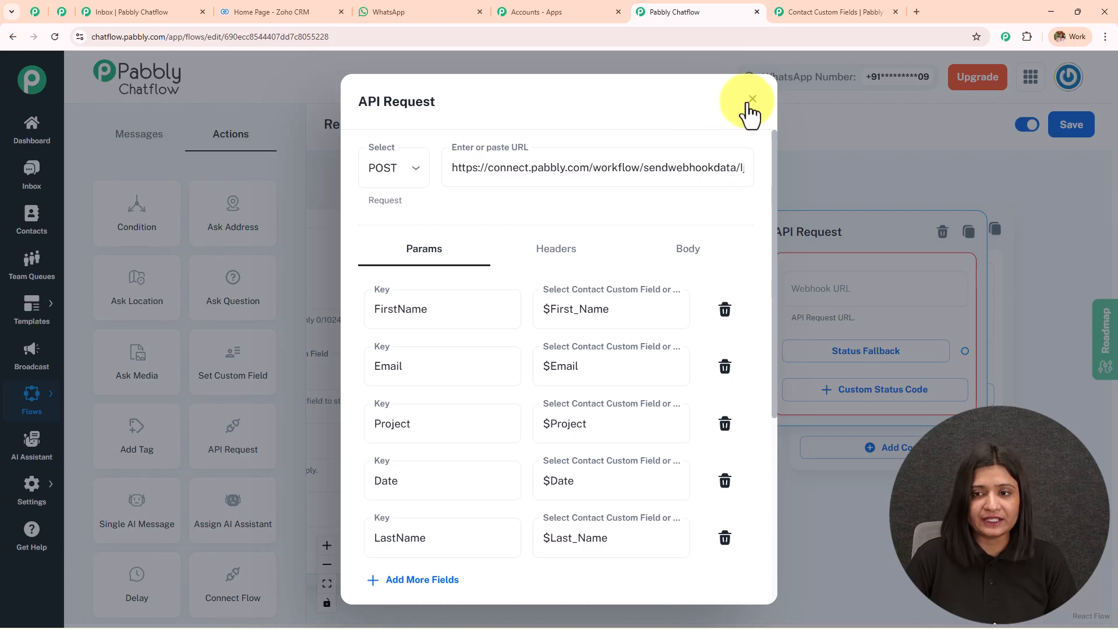
scroll(712, 396, "down", 4)
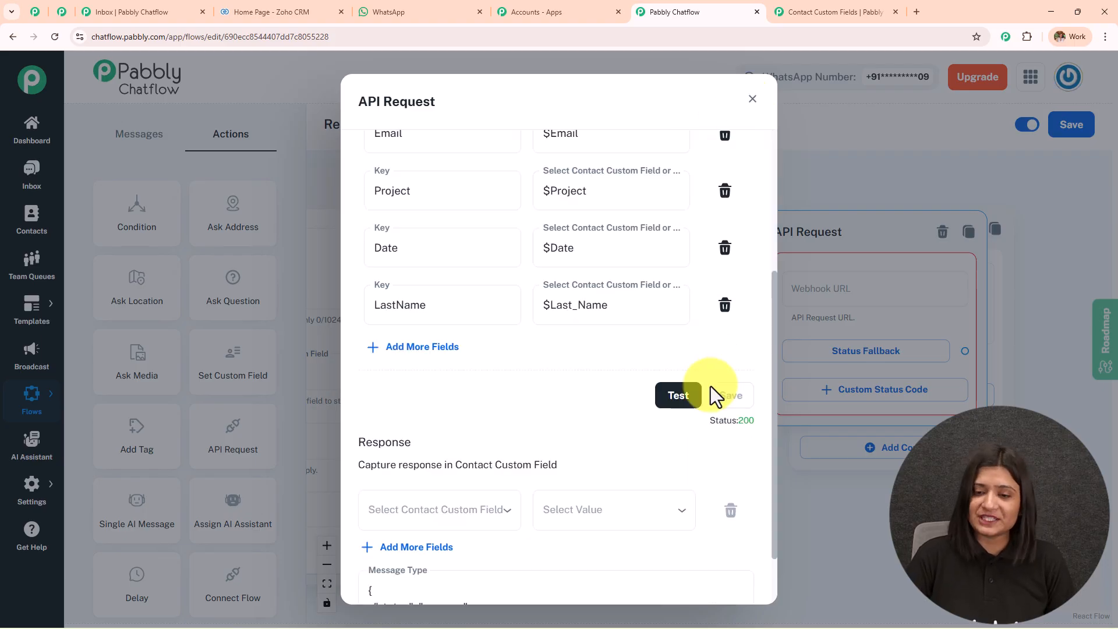
left_click(760, 100)
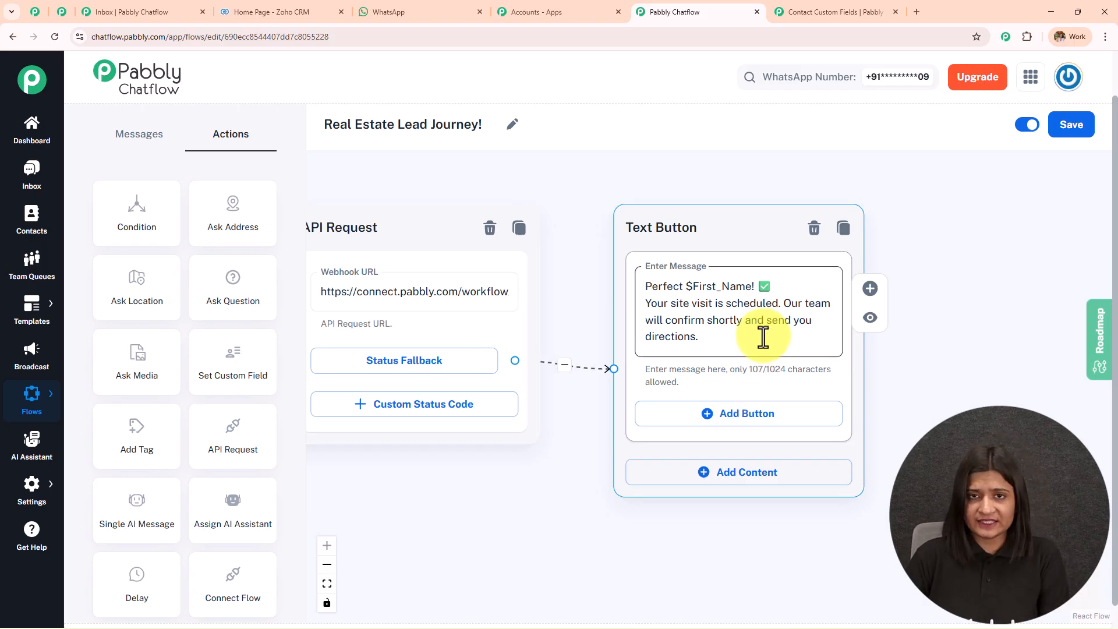
Switch to the WhatsApp test chat and select the bot's confirmation and following messages.
left_click(442, 11)
left_click_drag(568, 515, 634, 445)
left_click(748, 460)
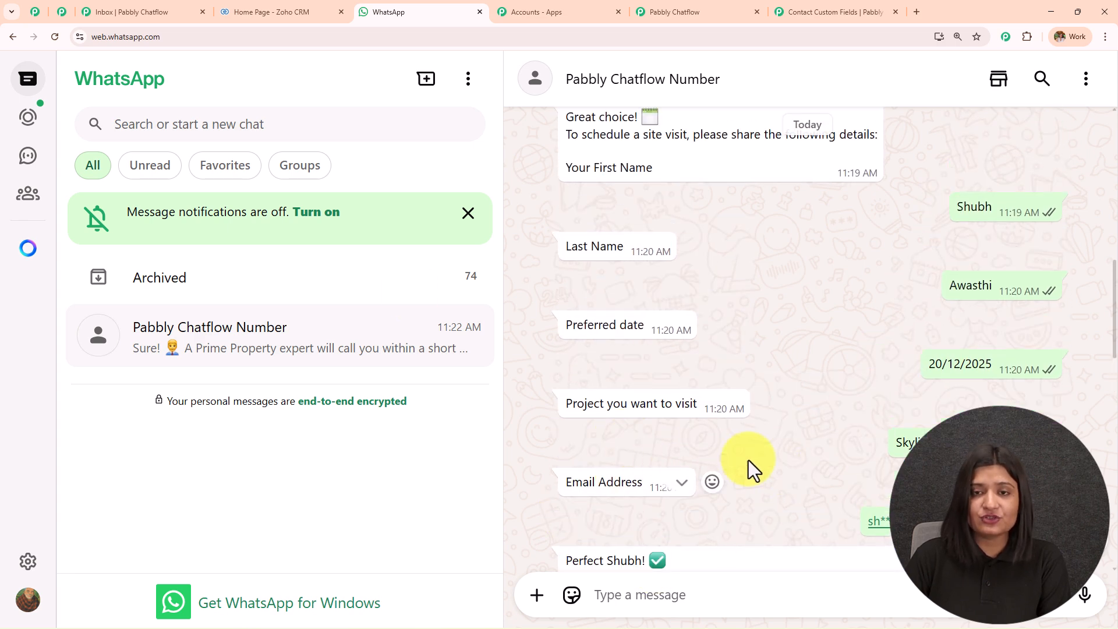
Return from the Pabbly apps page to the Real Estate Lead Journey flow editor.
left_click(560, 13)
left_click(664, 12)
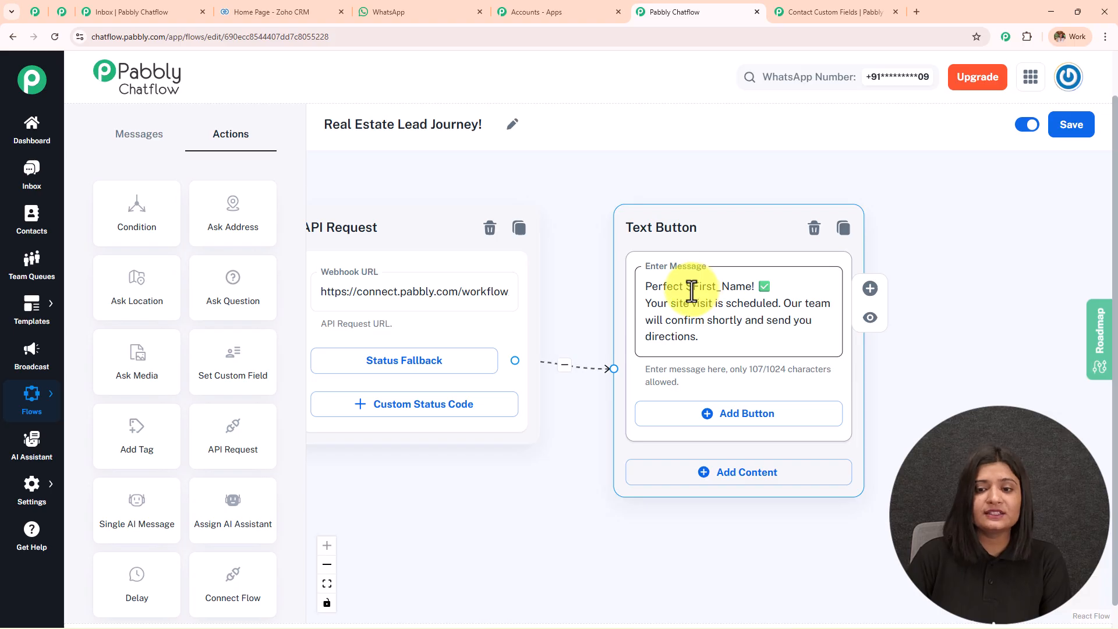
left_click(868, 9)
left_click(180, 414)
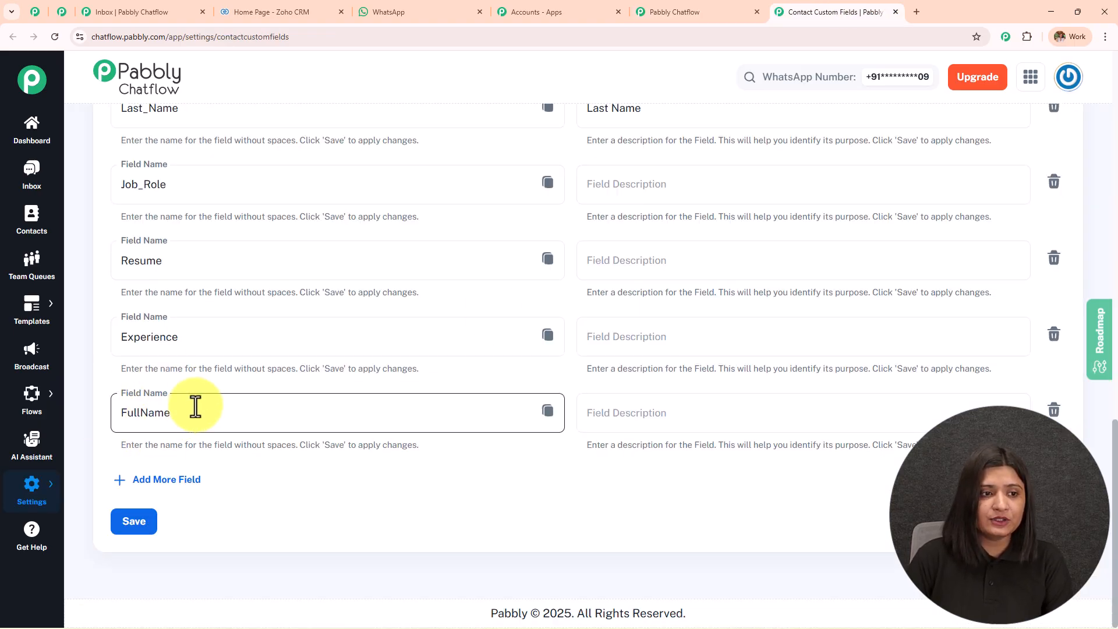
scroll(192, 405, "up", 1)
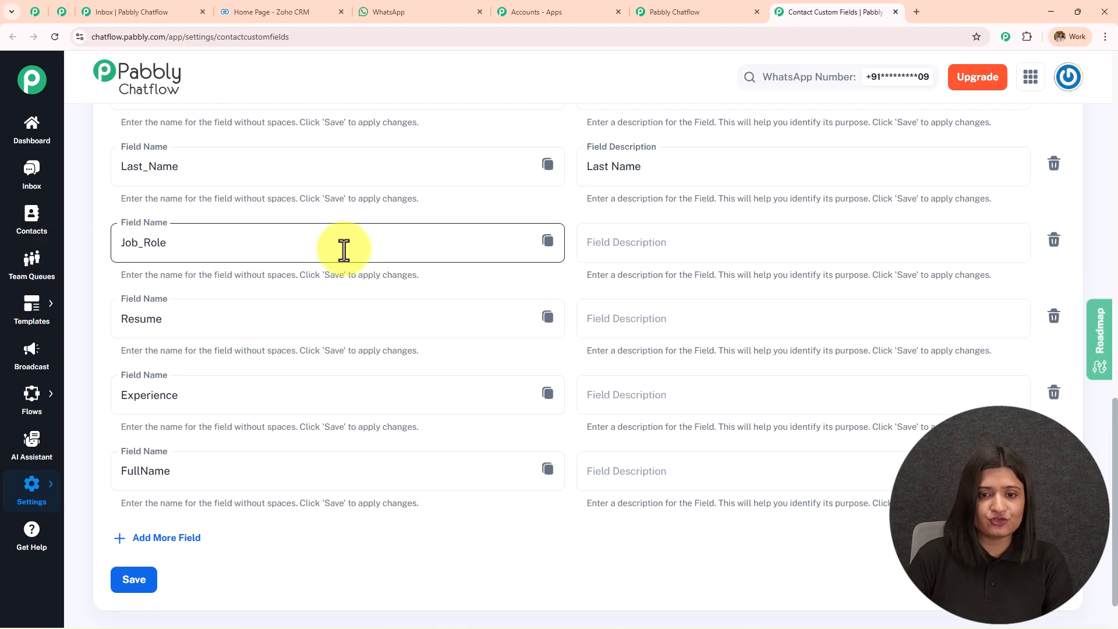
left_click(548, 242)
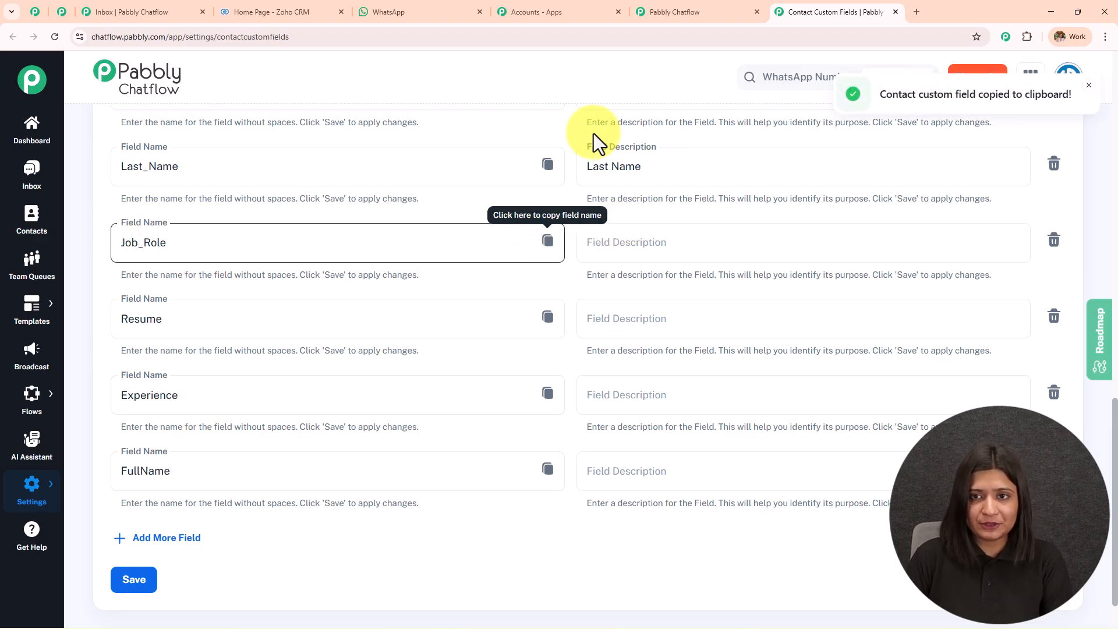
left_click(670, 11)
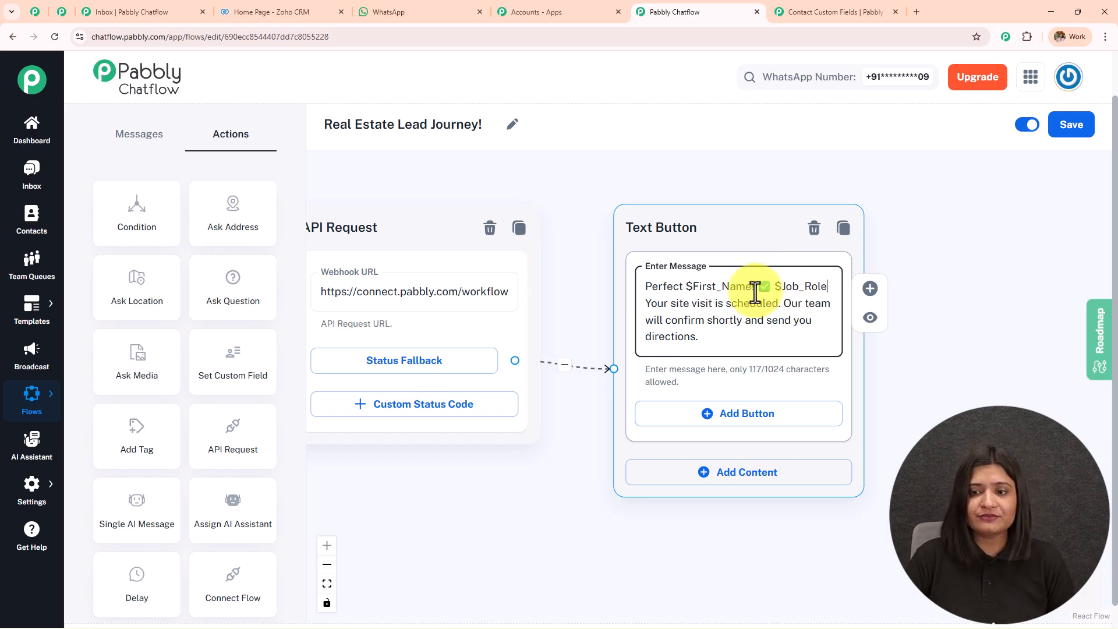
key("BackSpace")
key("BackSpace")
key("BackSpace")
key("BackSpace")
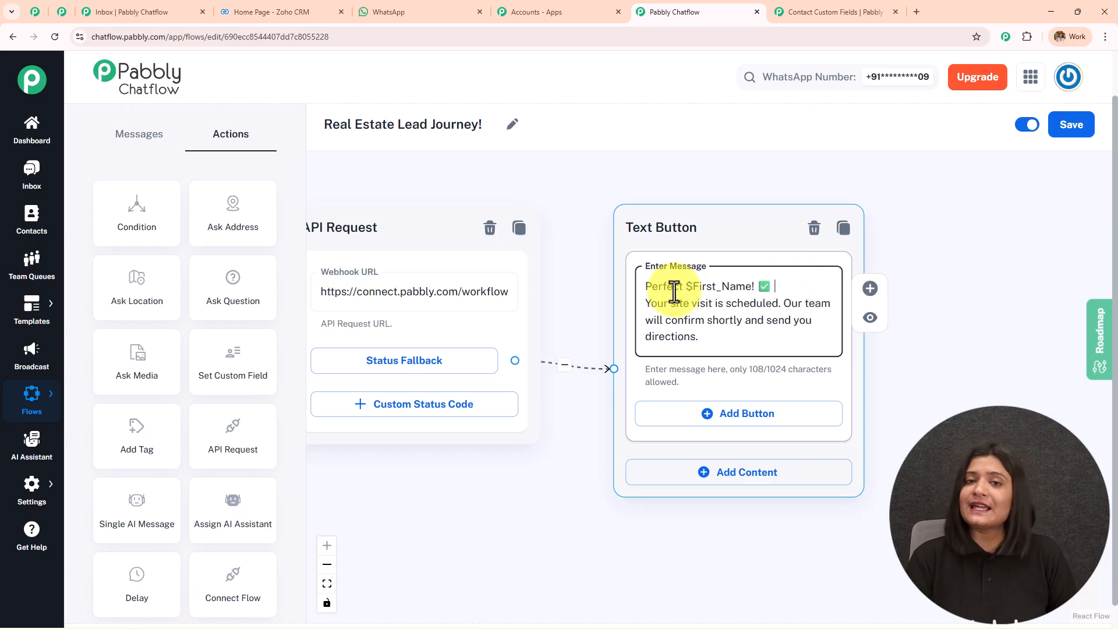
scroll(673, 291, "down", 5)
Pan and zoom the canvas to frame the price-list Text Button and the image Media Button nodes.
left_click_drag(571, 411, 1055, 255)
scroll(805, 334, "up", 5)
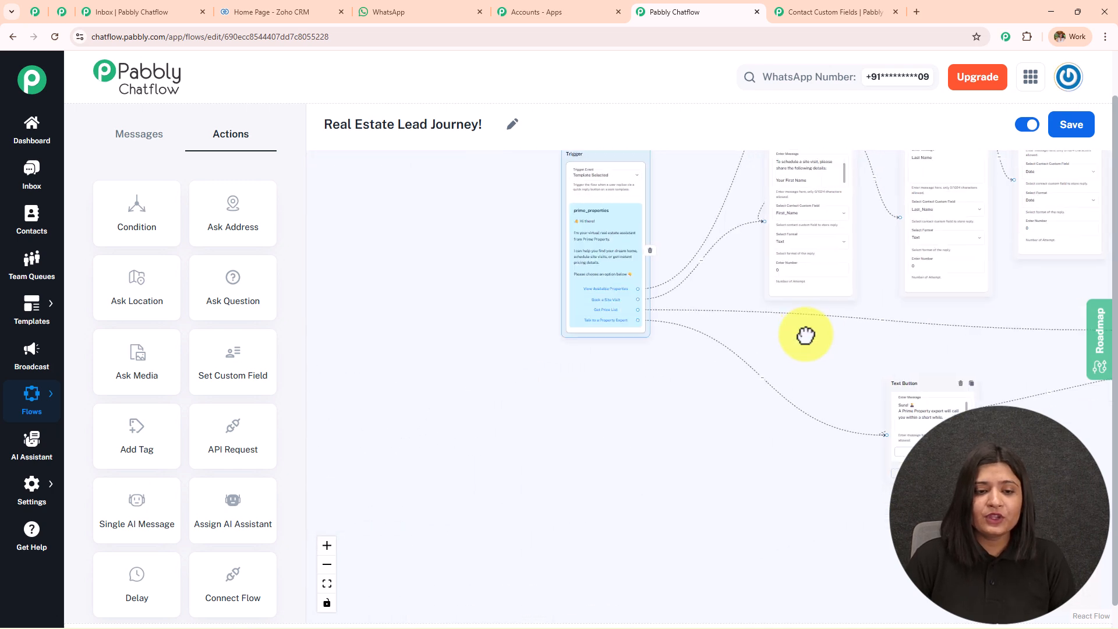
left_click_drag(610, 353, 436, 369)
scroll(517, 219, "up", 3)
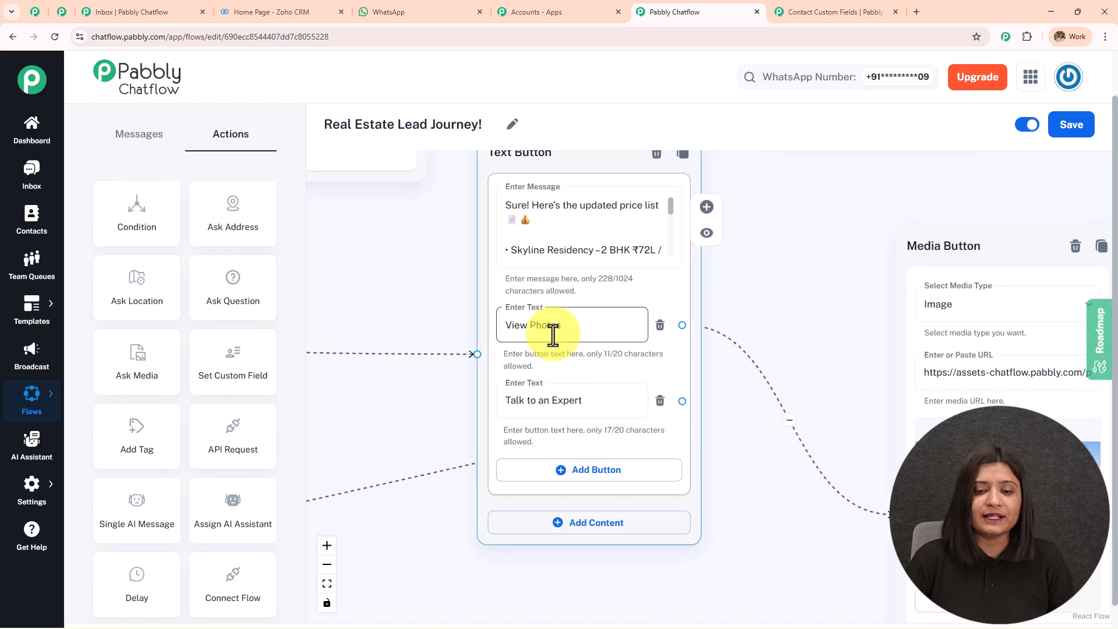
left_click_drag(341, 435, 913, 342)
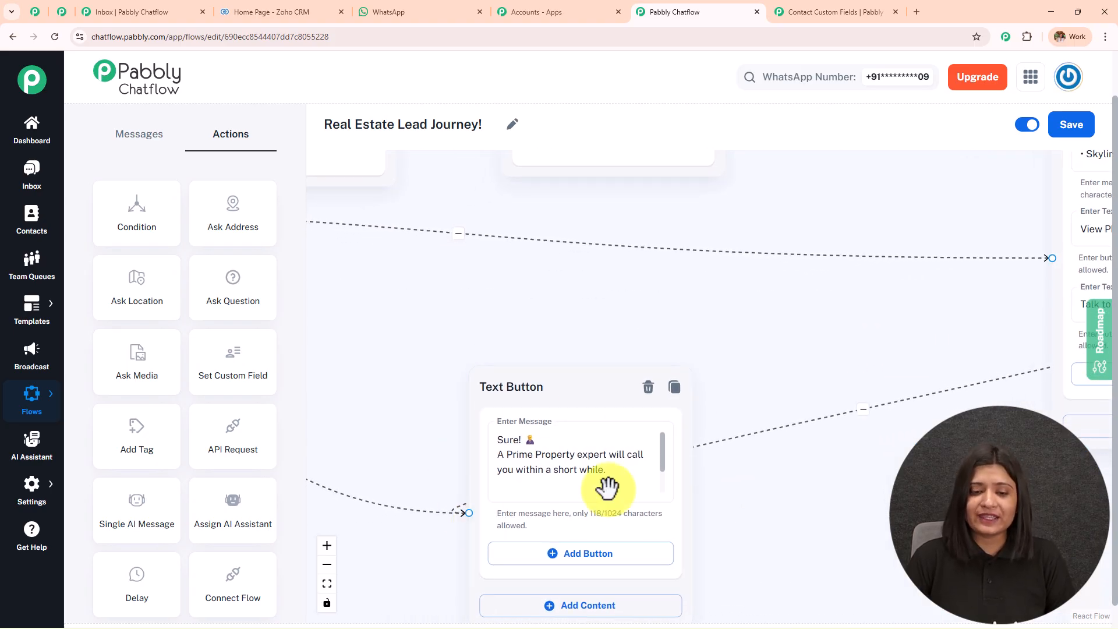
left_click_drag(856, 468, 329, 491)
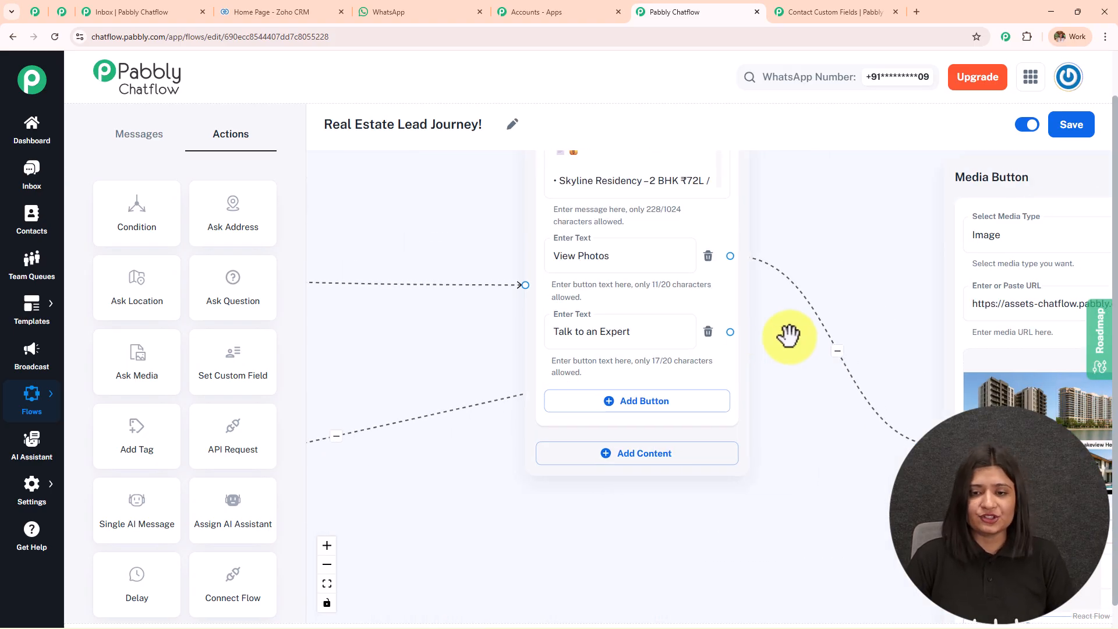
left_click_drag(826, 240, 604, 289)
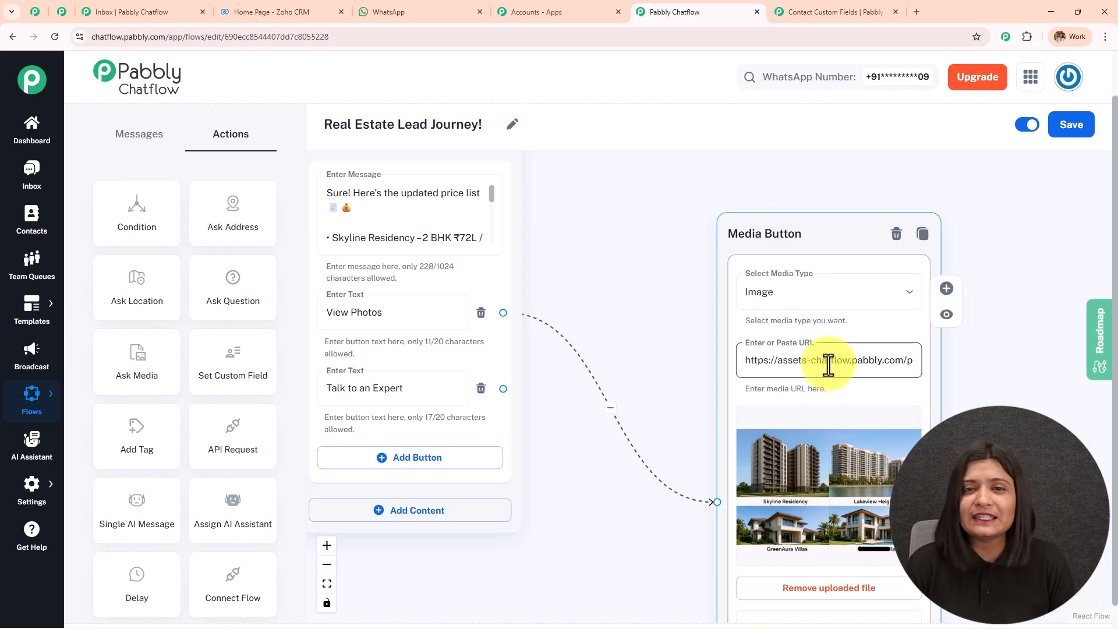
Centre the Media Button node and keep its media type as Image.
left_click_drag(959, 303, 871, 254)
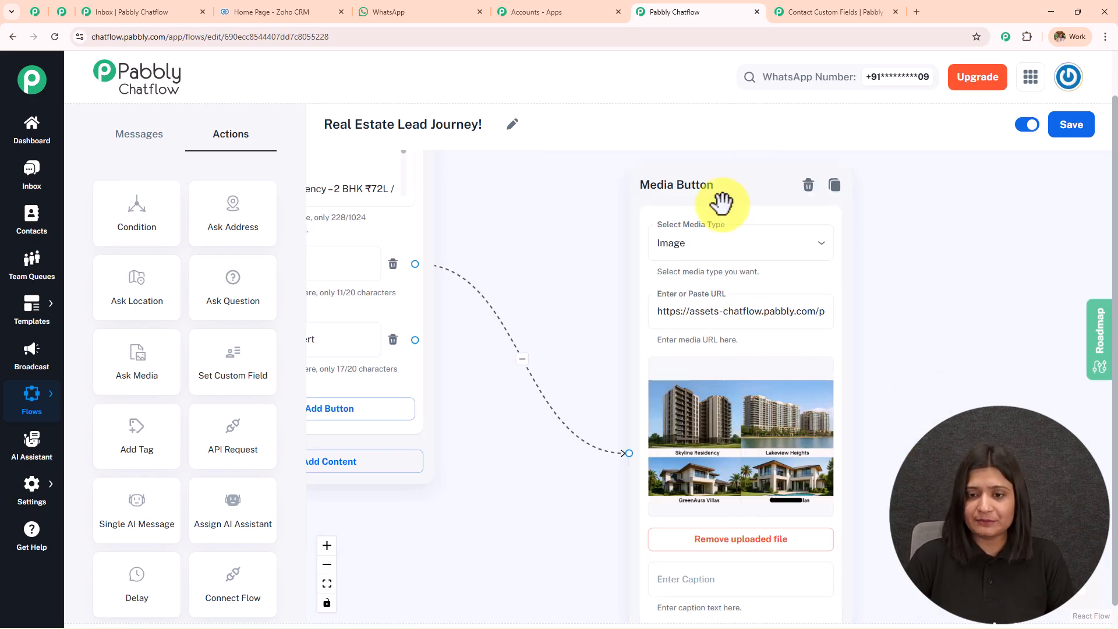
left_click(707, 253)
left_click(700, 280)
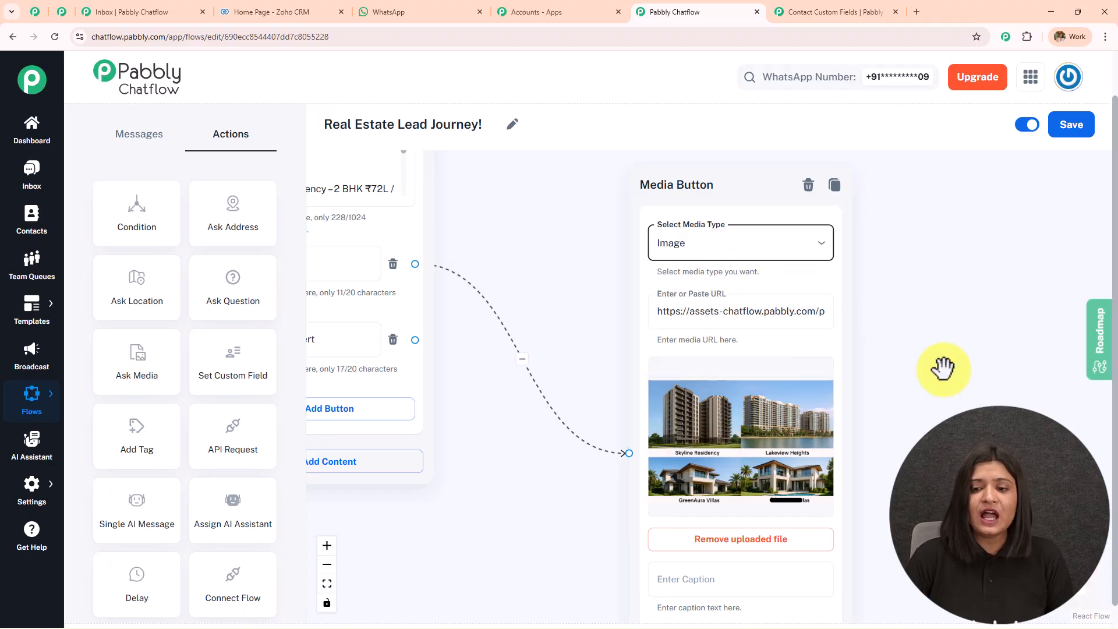
left_click_drag(943, 370, 906, 330)
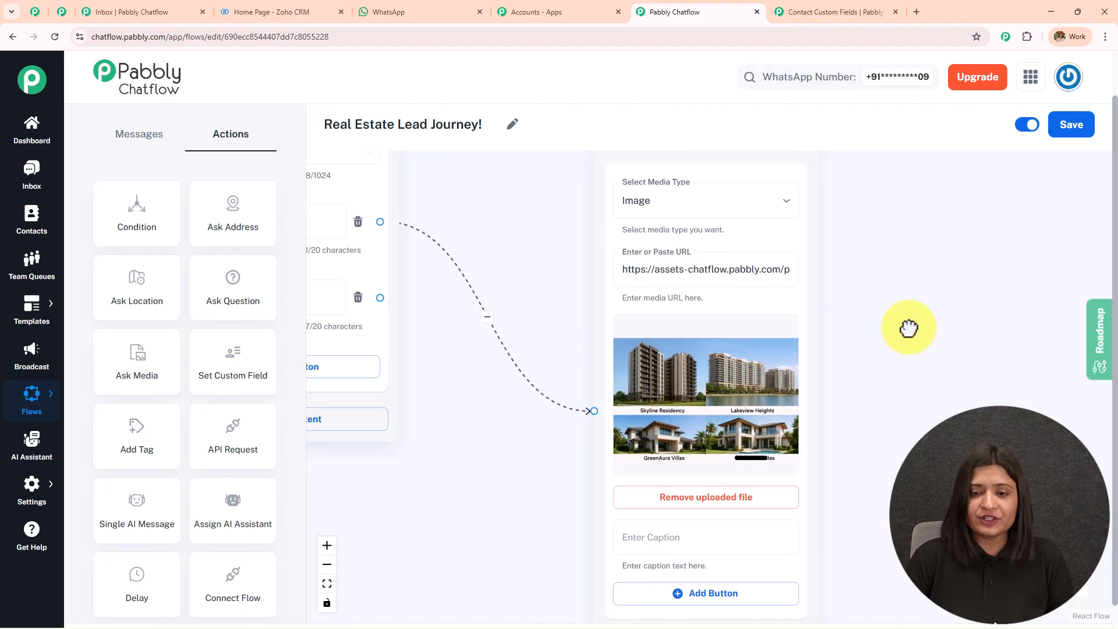
Remove the old property image and upload a replacement image file from Downloads.
left_click(689, 507)
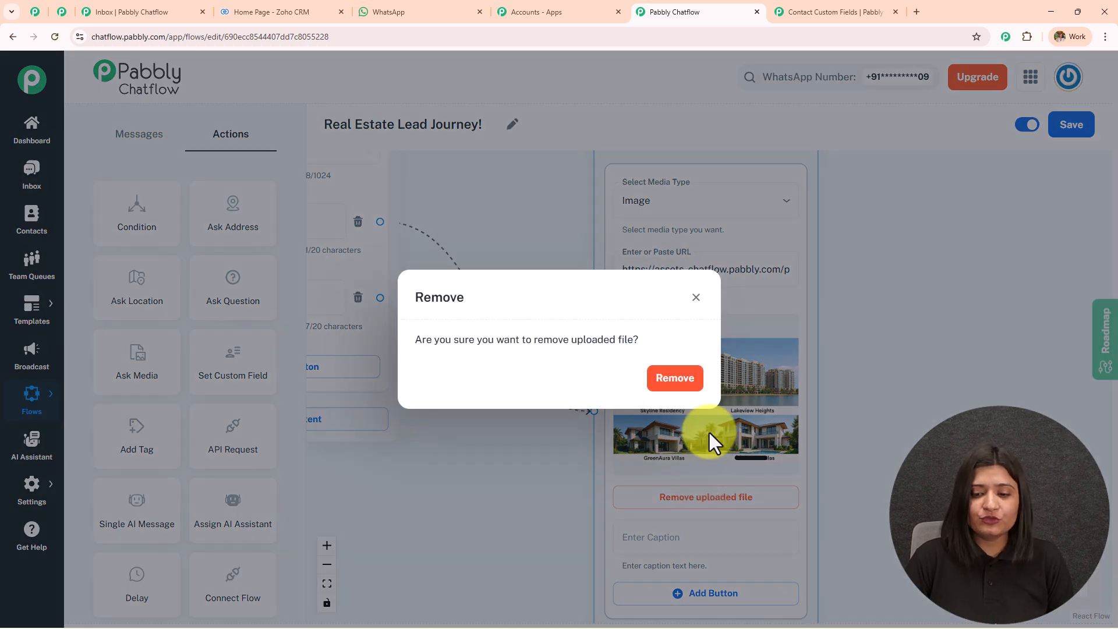
left_click(671, 381)
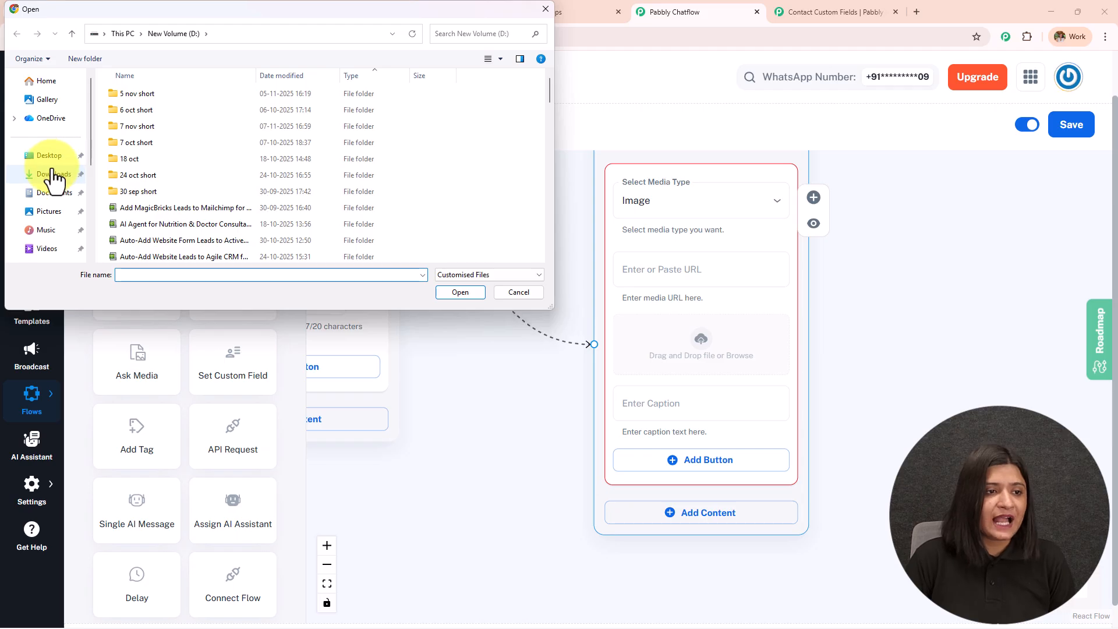
left_click(54, 175)
left_click(142, 105)
left_click(457, 293)
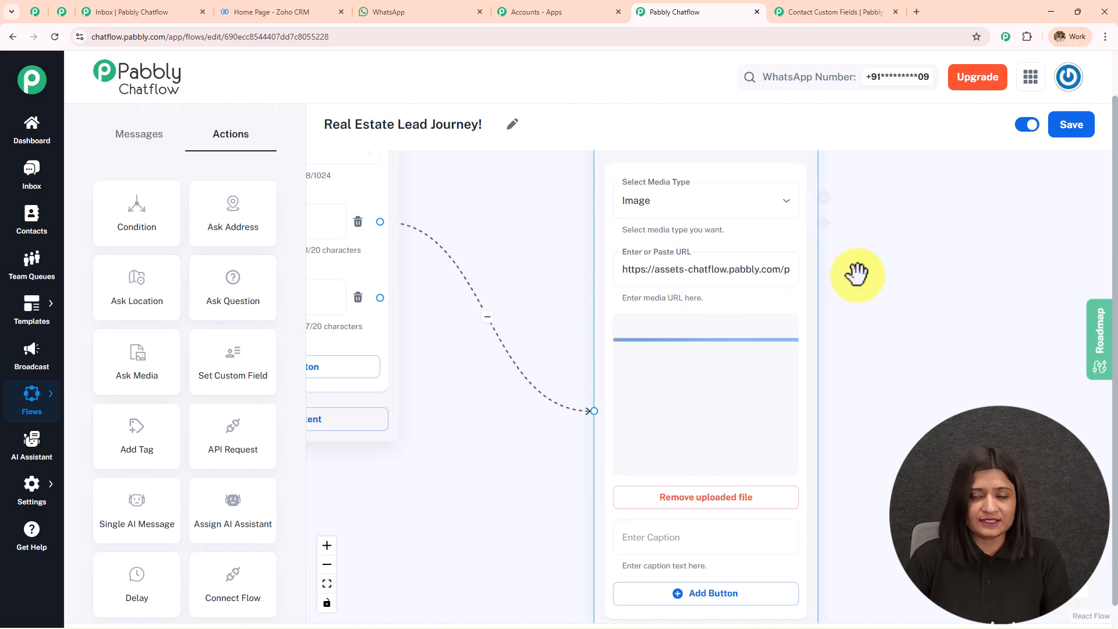
scroll(856, 275, "down", 3)
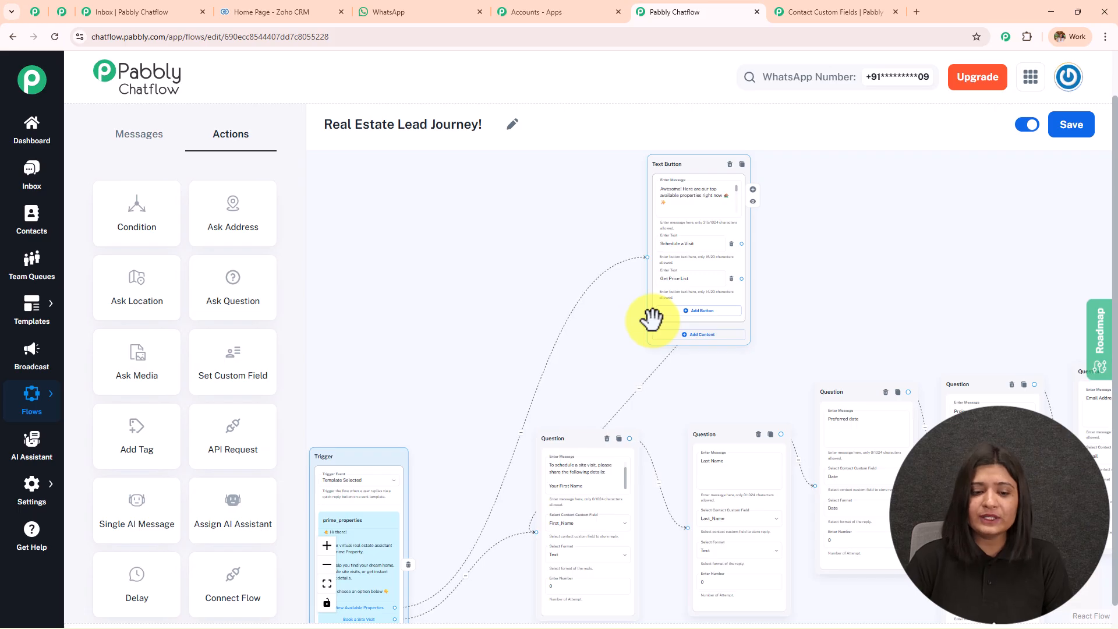
Pan across the upper flow to review the Schedule a Visit, Text Button and Question nodes.
scroll(481, 493, "up", 3)
left_click_drag(548, 362, 670, 124)
left_click_drag(490, 419, 408, 570)
left_click_drag(507, 370, 376, 553)
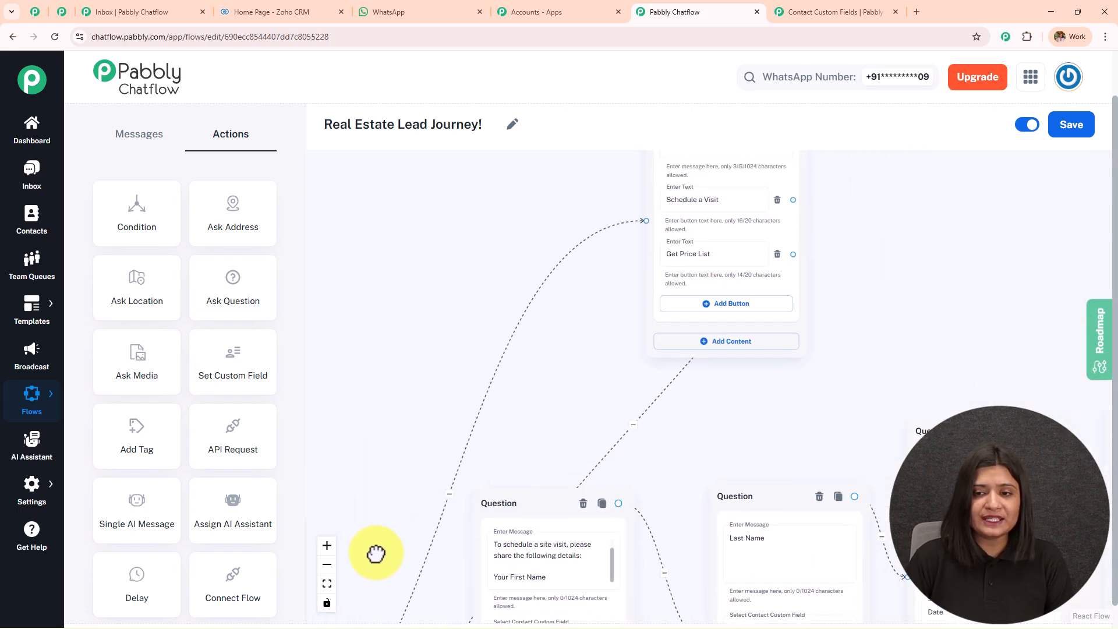
left_click_drag(537, 208, 392, 359)
scroll(636, 273, "down", 5)
scroll(606, 362, "up", 3)
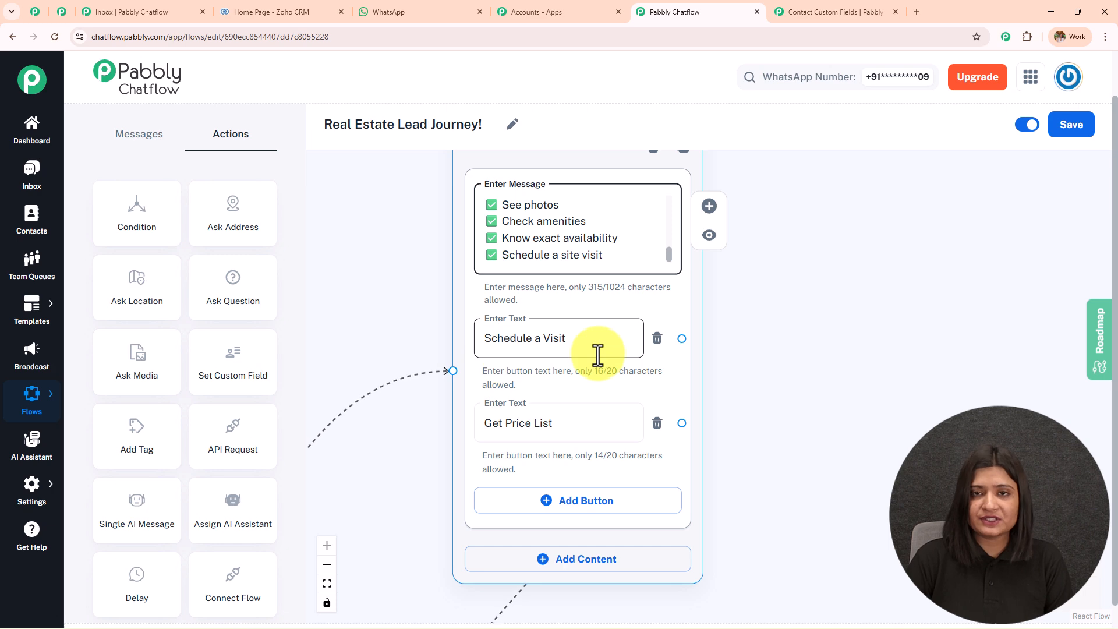
scroll(891, 320, "down", 3)
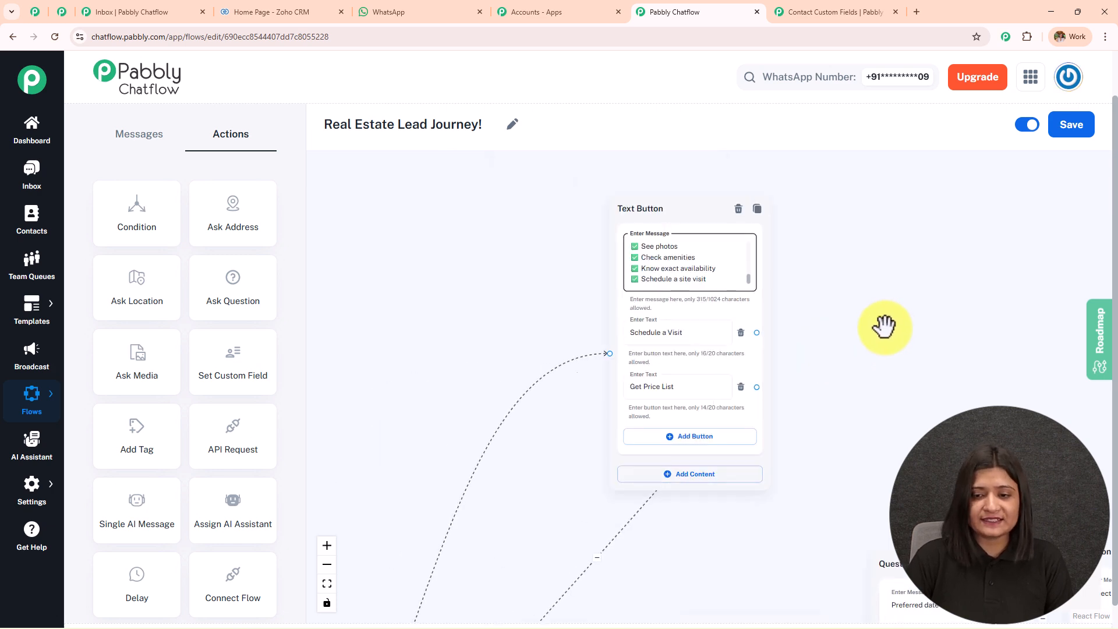
left_click_drag(819, 400, 854, 275)
scroll(846, 280, "down", 2)
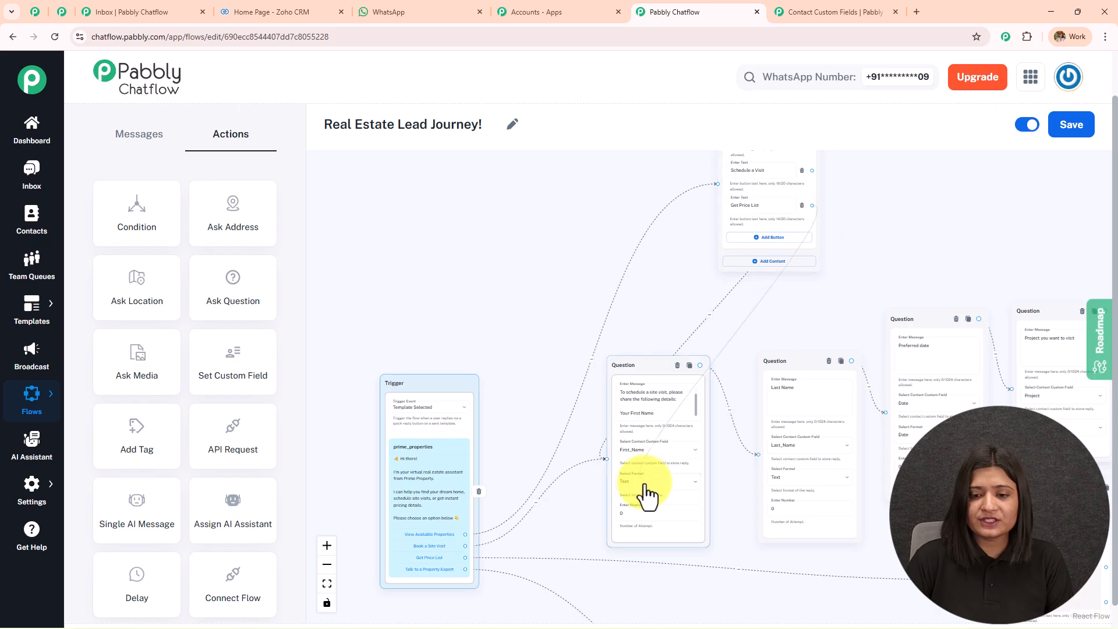
Pan down to review the price-list, API Request and Media Button nodes with the property image.
left_click_drag(634, 611, 687, 400)
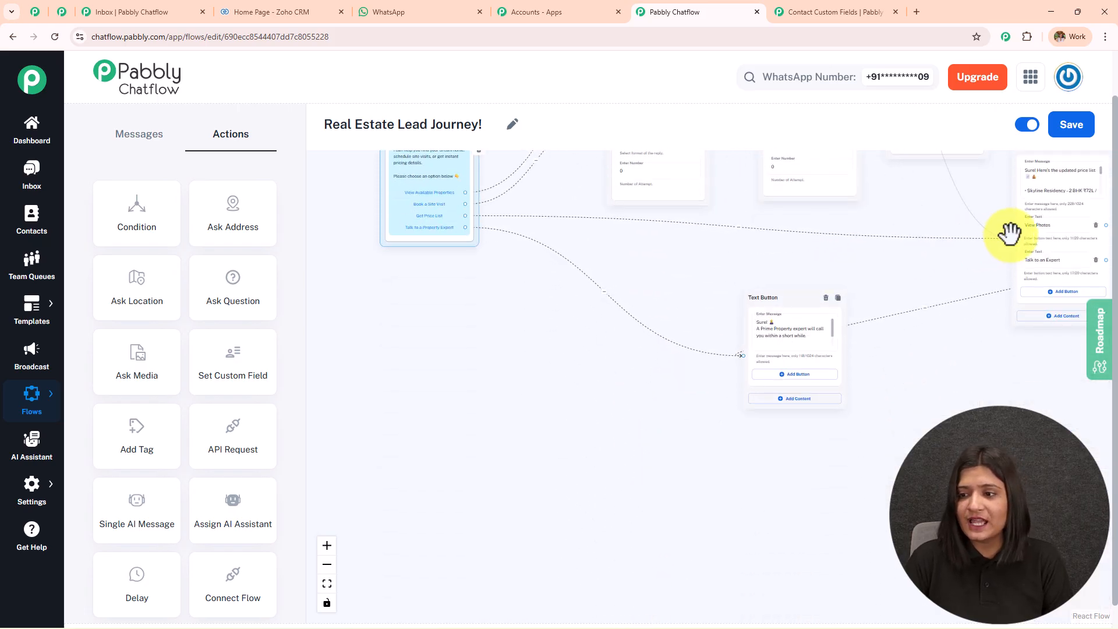
scroll(928, 287, "down", 5)
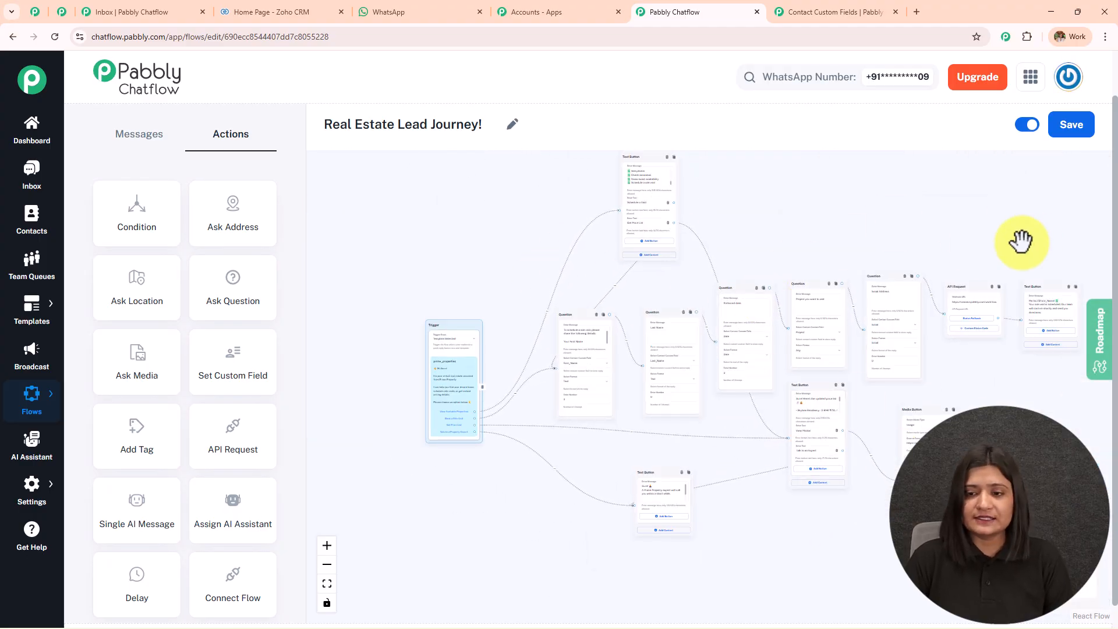
scroll(497, 342, "up", 4)
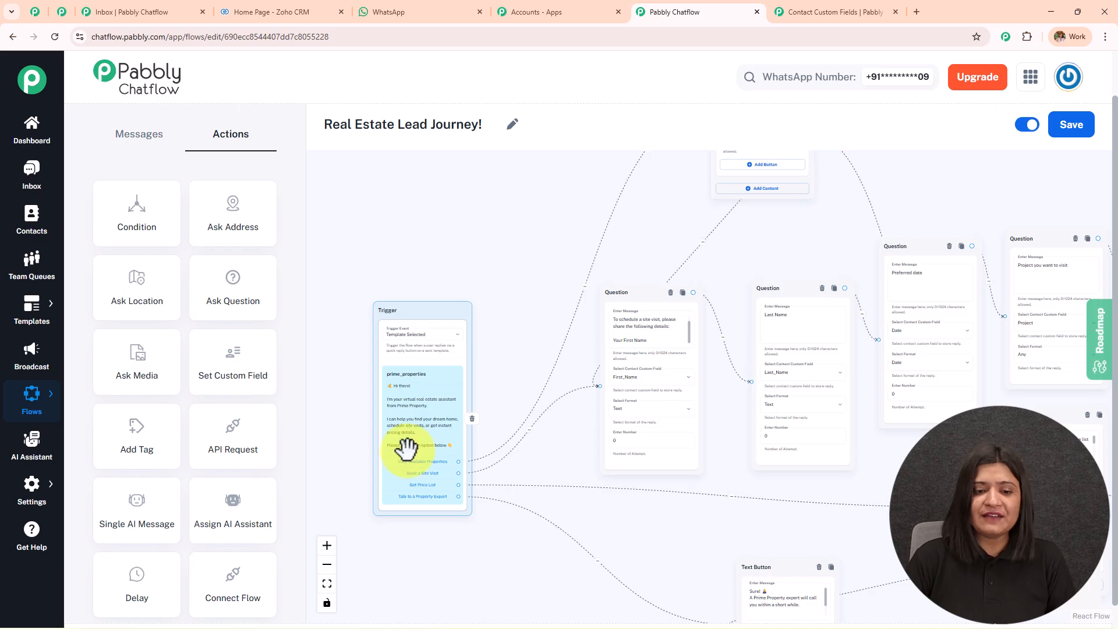
left_click_drag(497, 312, 447, 351)
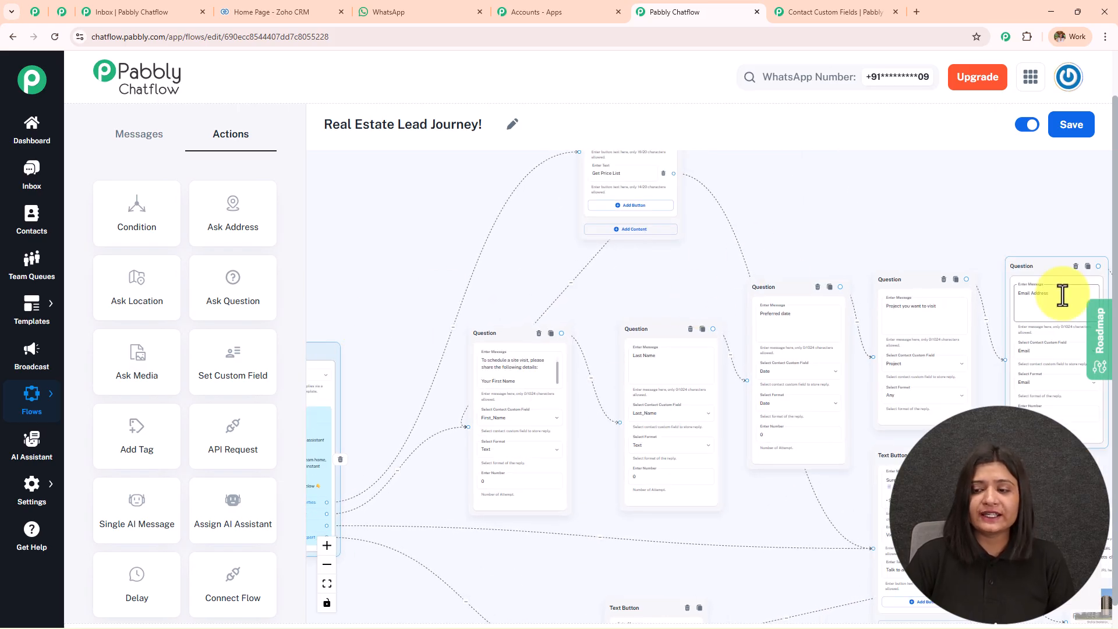
left_click_drag(824, 220, 747, 307)
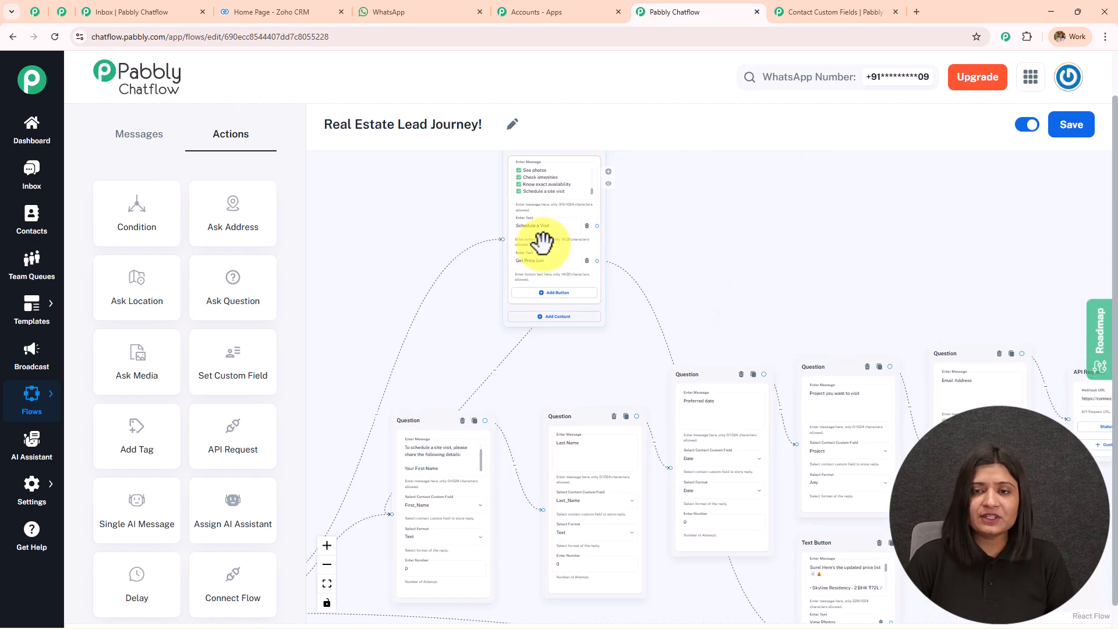
left_click_drag(791, 275, 643, 125)
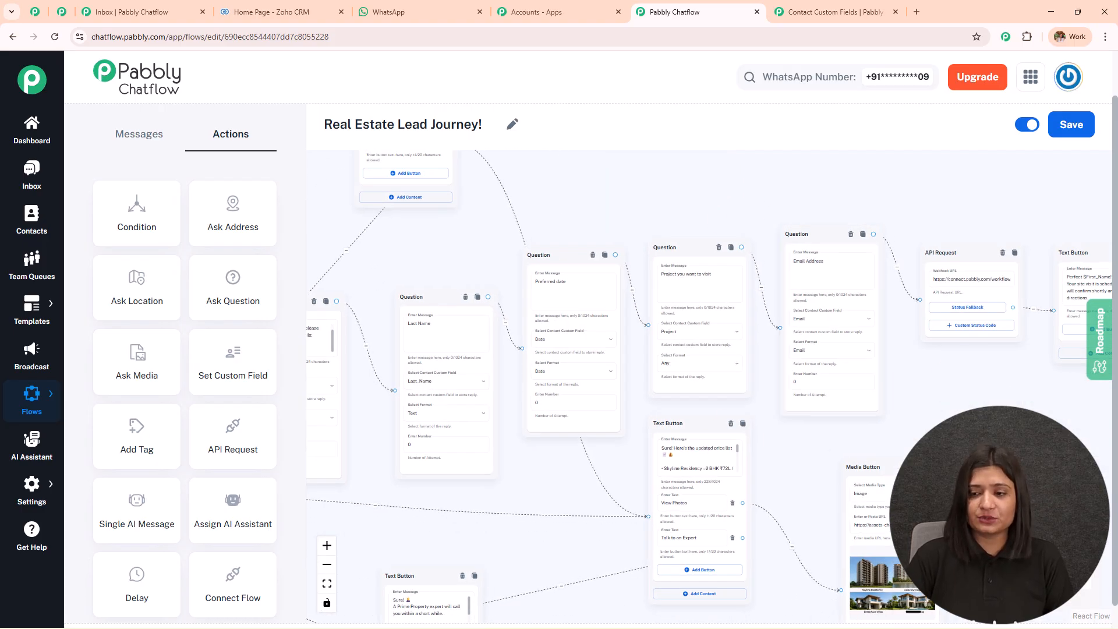
left_click_drag(824, 355, 716, 283)
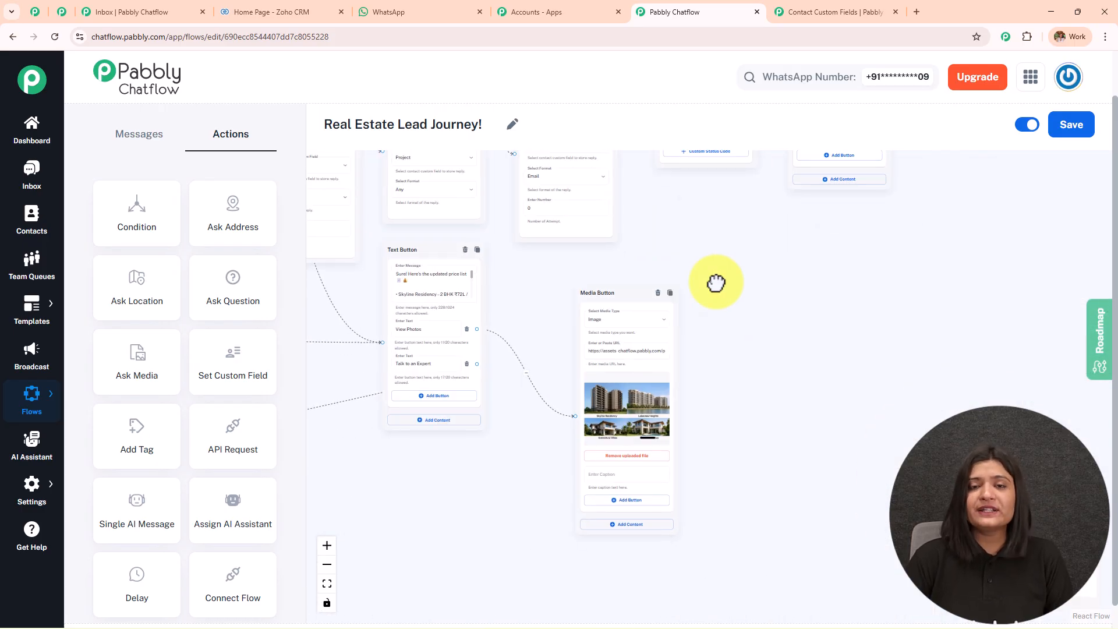
Toggle the Real Estate Lead Journey flow off and back on to active, then save it.
left_click(1030, 125)
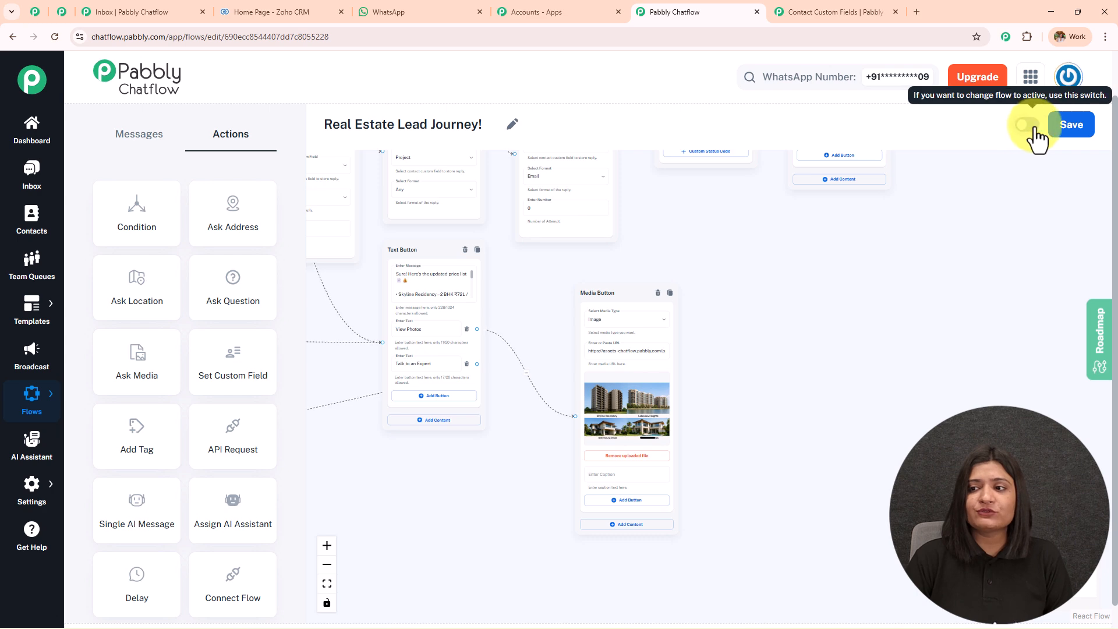
left_click(1029, 129)
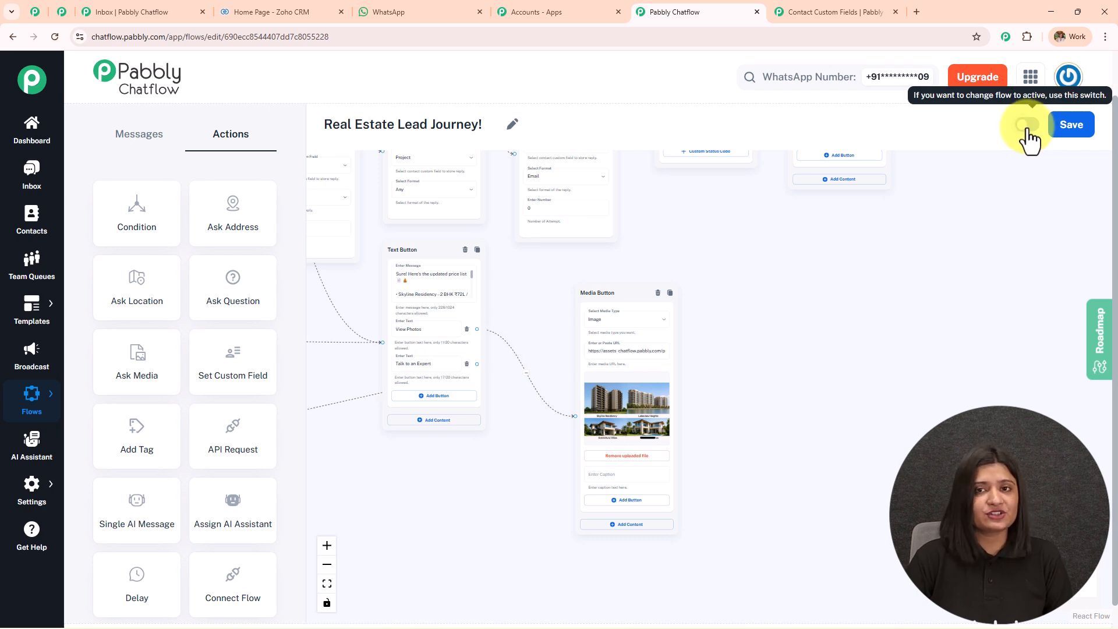
left_click(1082, 137)
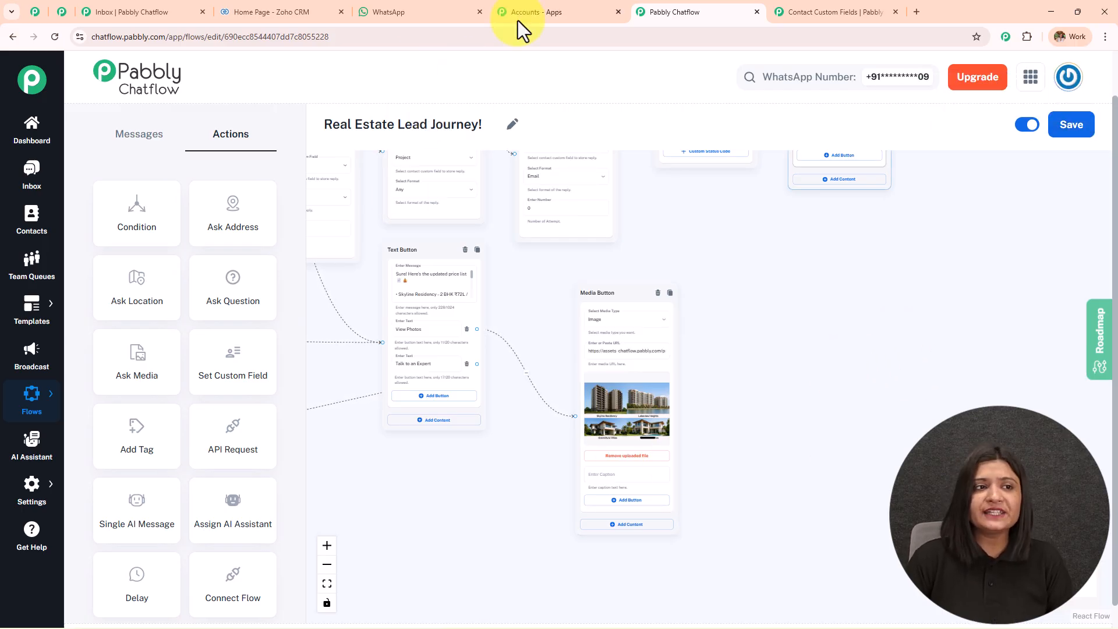
From the Chatflow inbox, send the prime_properties template to the test contact's chat.
left_click(99, 10)
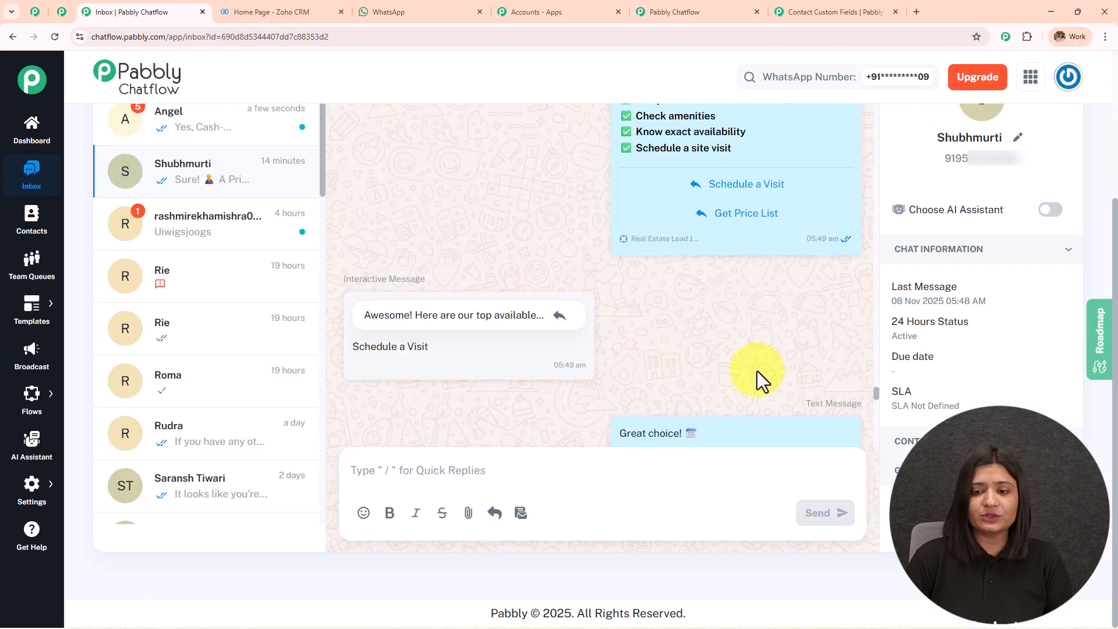
left_click(520, 513)
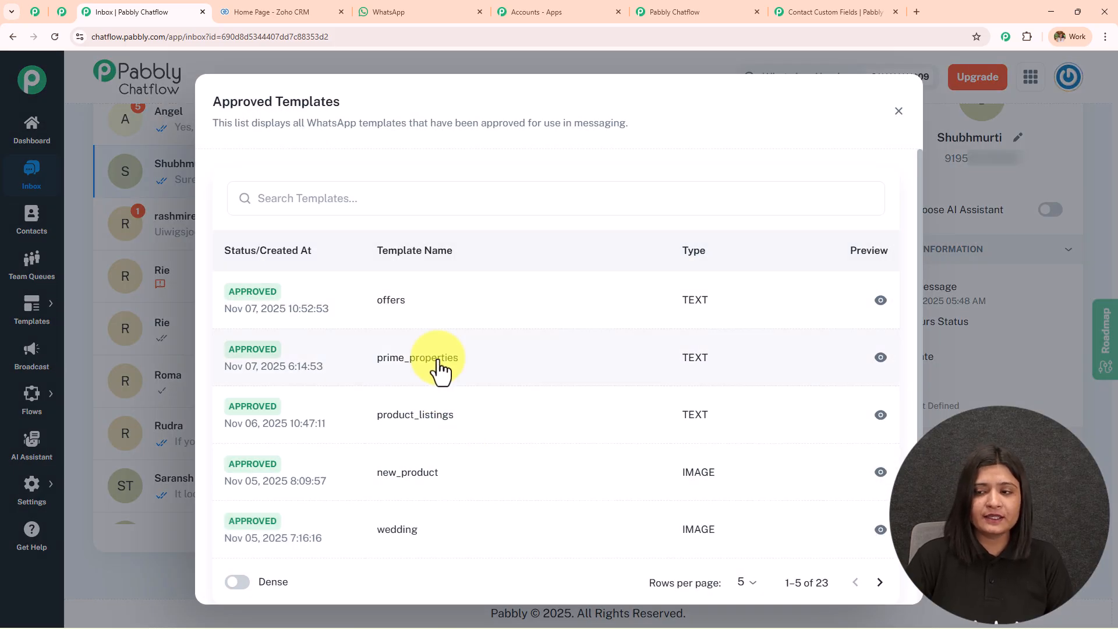
left_click(439, 359)
left_click(816, 575)
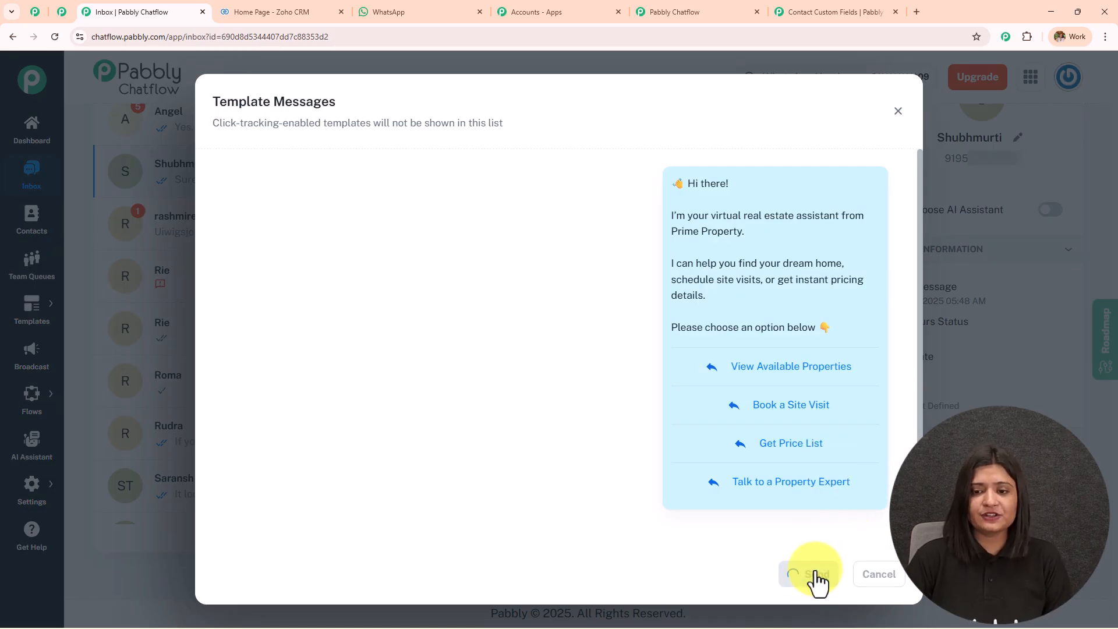
scroll(816, 362, "down", 10)
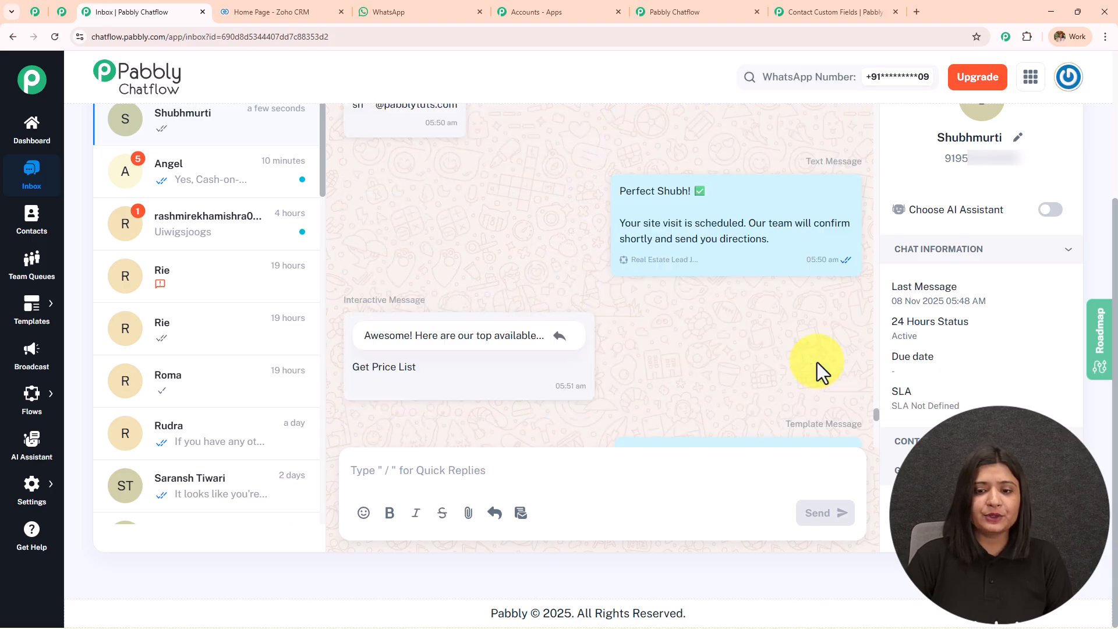
left_click_drag(875, 422, 879, 495)
In WhatsApp Web, reply to the bot with the contact's first name and last name.
left_click(408, 12)
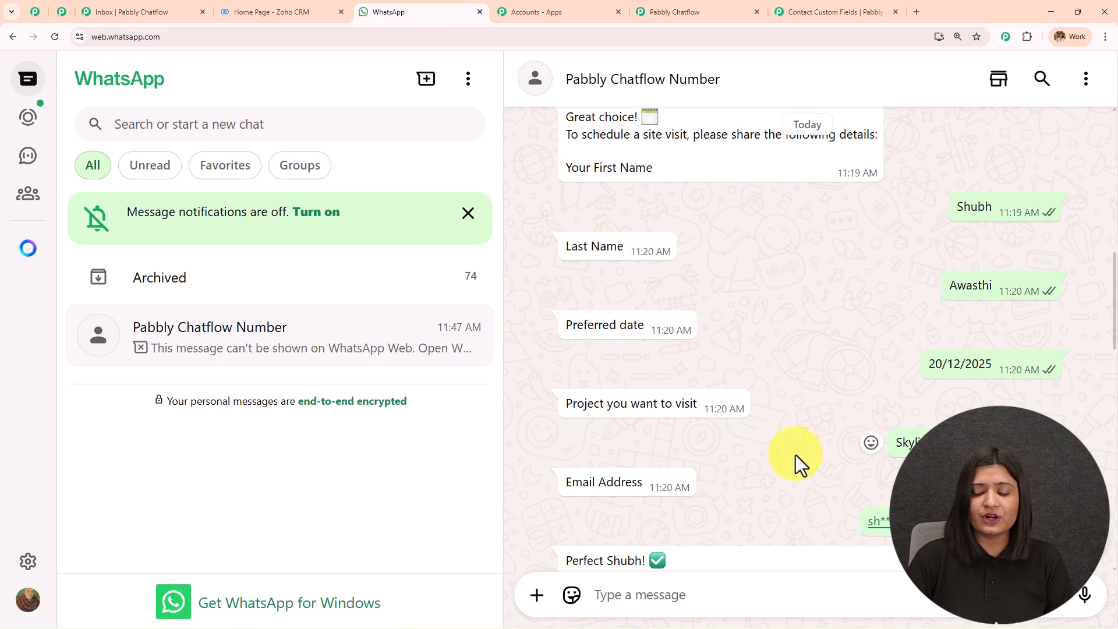
scroll(816, 466, "down", 10)
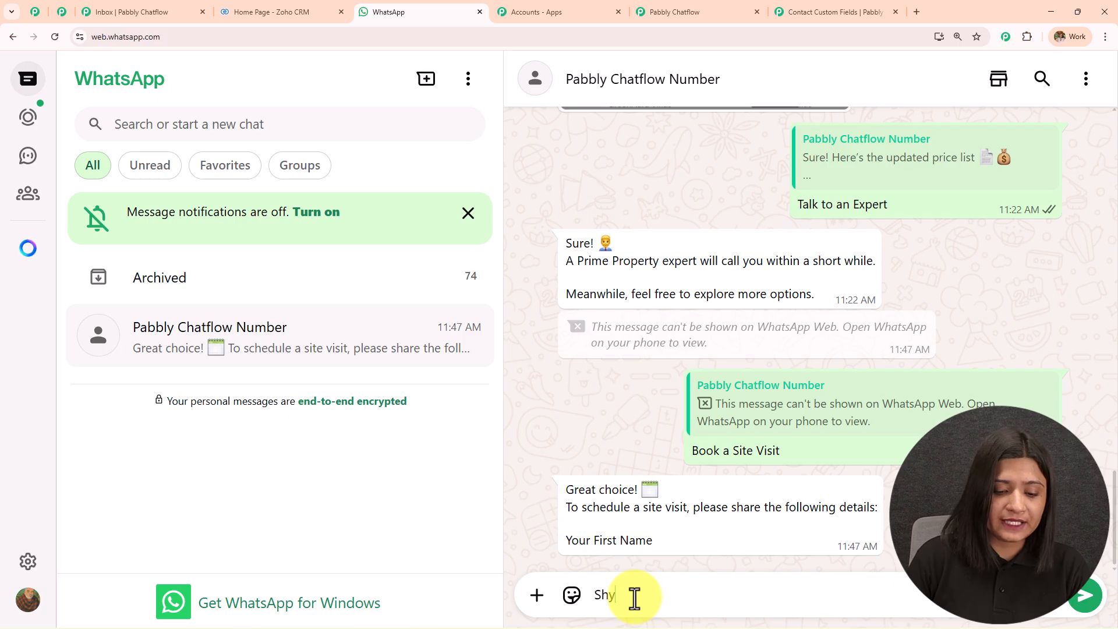
key("Return")
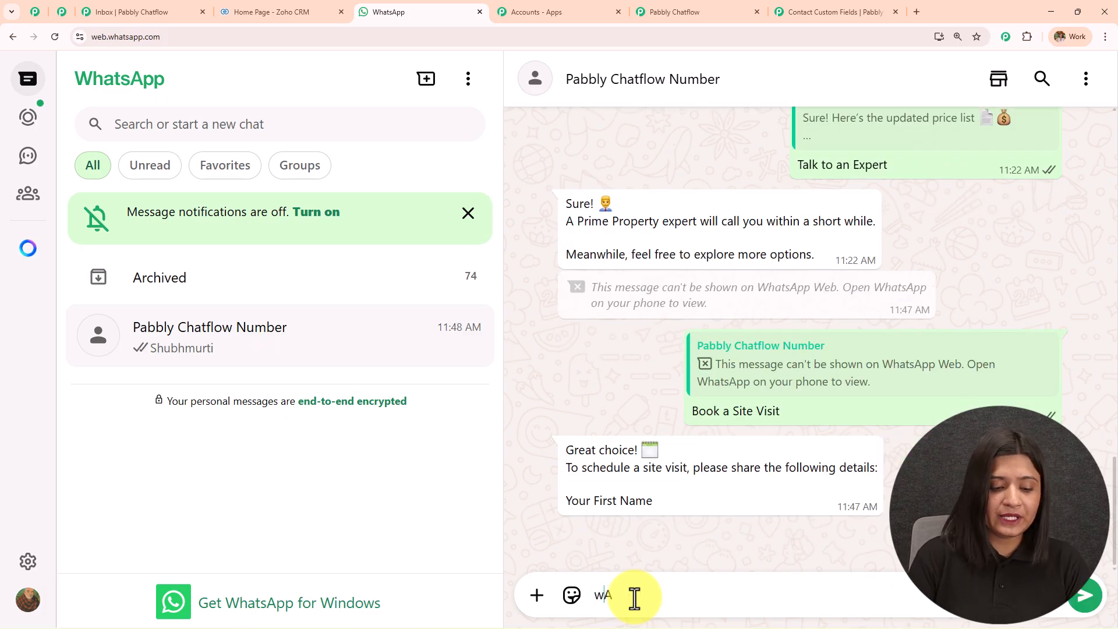
key("Return")
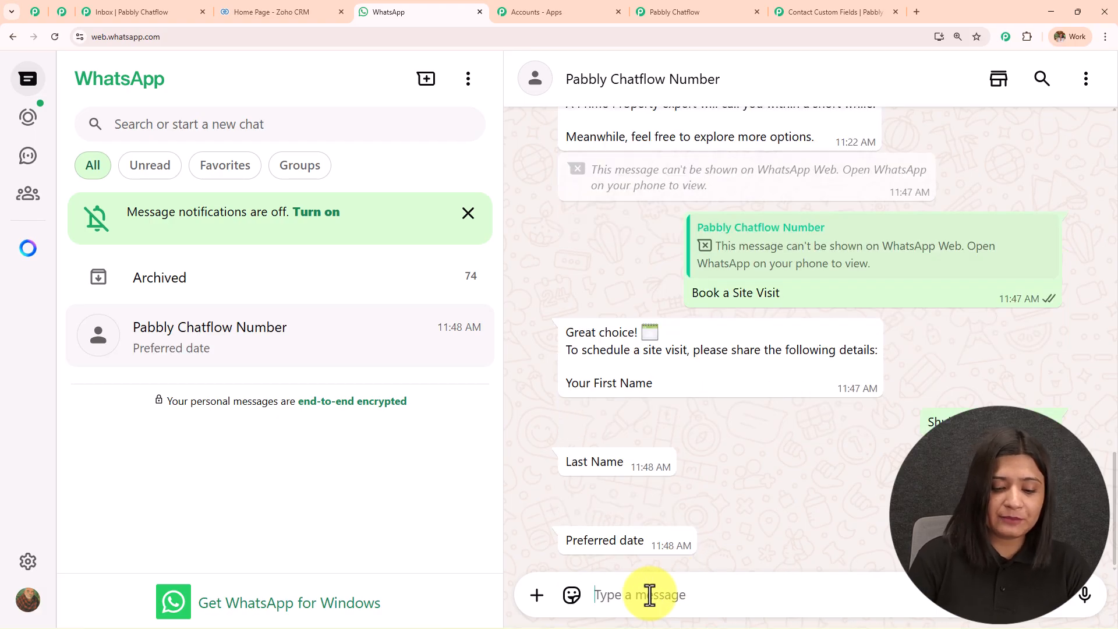
Answer the remaining questions with date 20/12/2026, project Lakeview and the contact's email address.
type("20/12/")
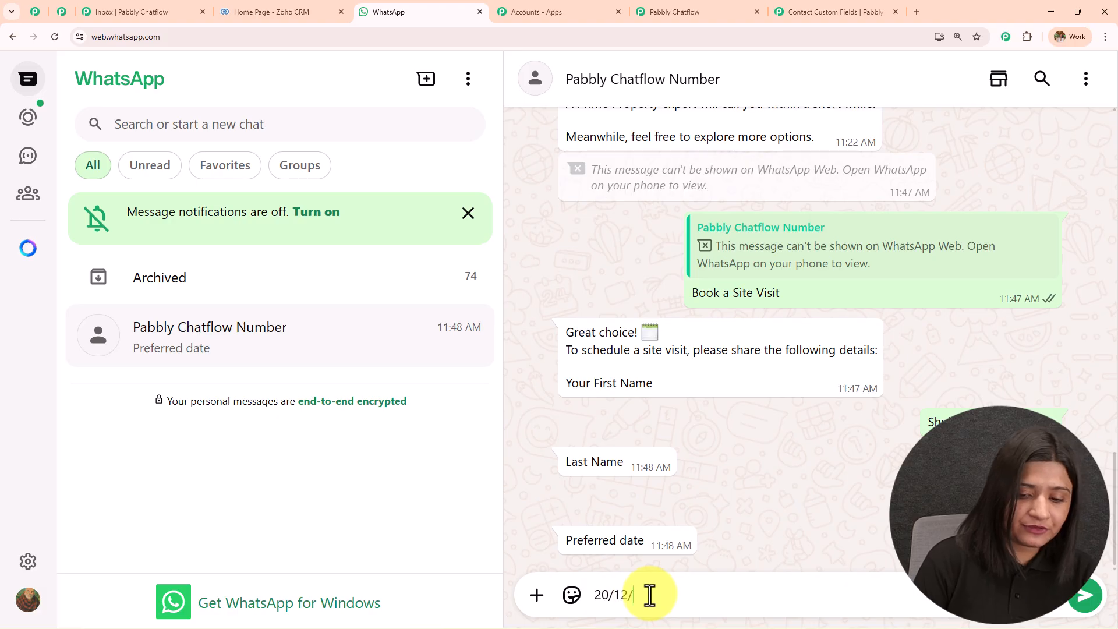
type("2026")
key("Return")
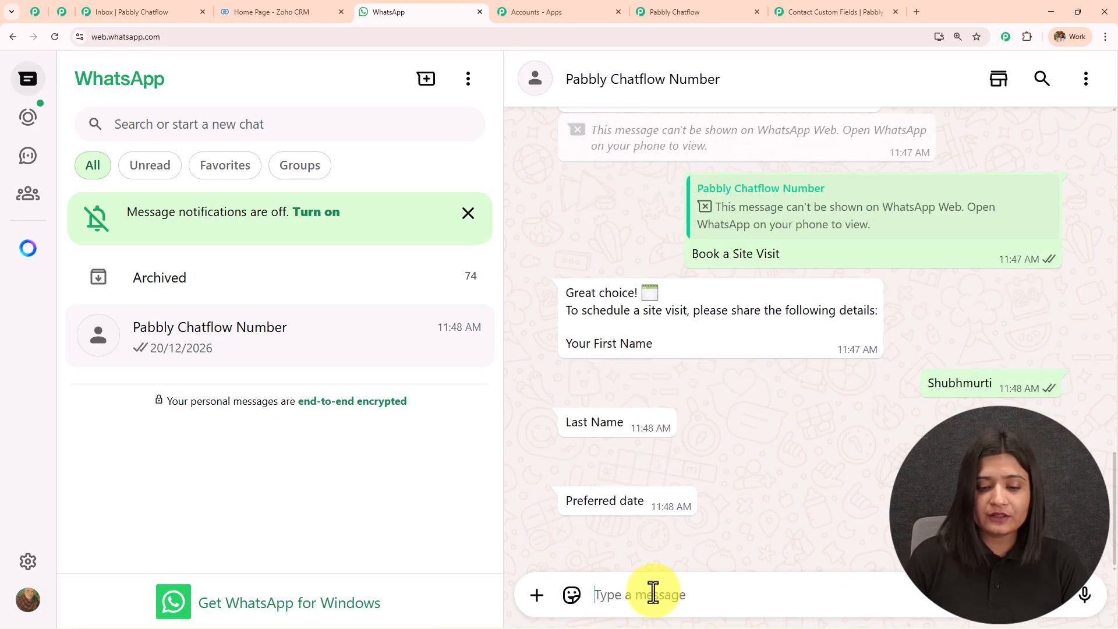
type("aLa")
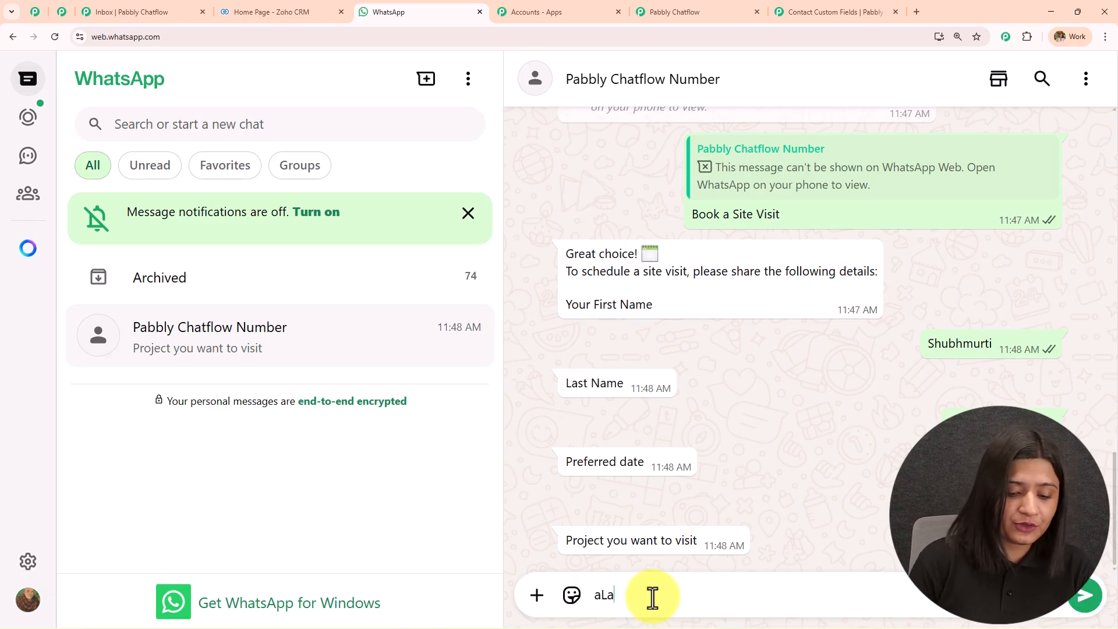
type("keview")
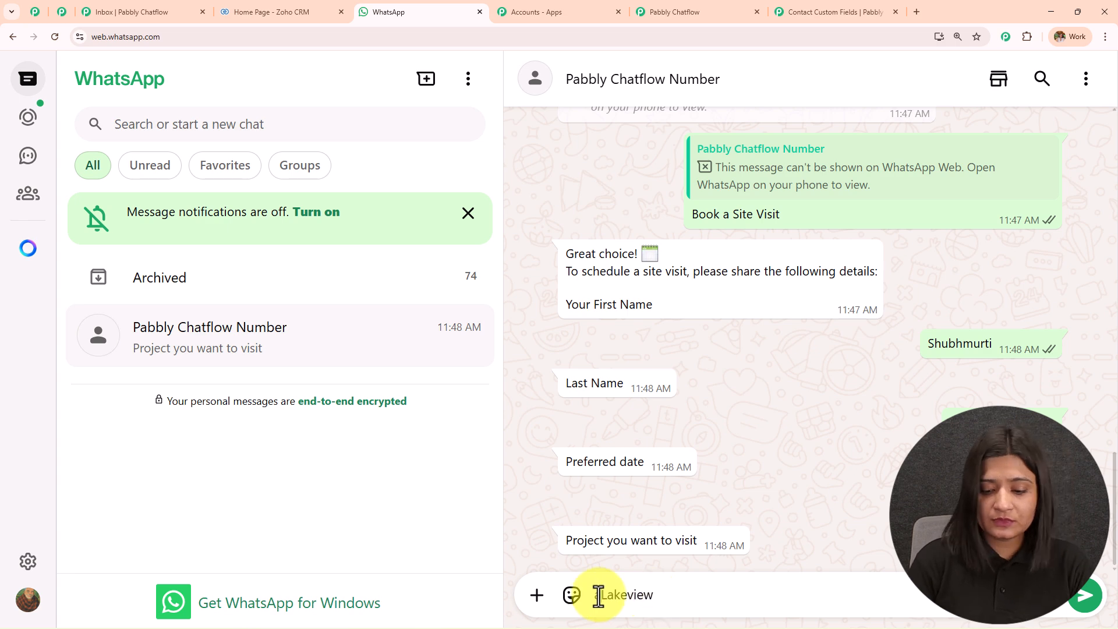
key("Return")
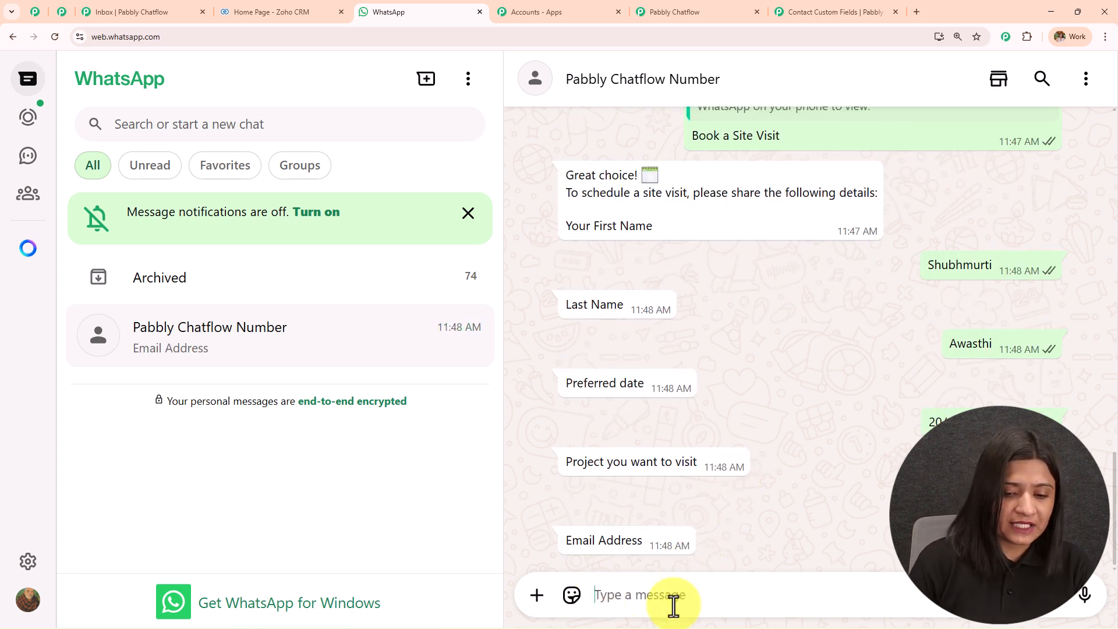
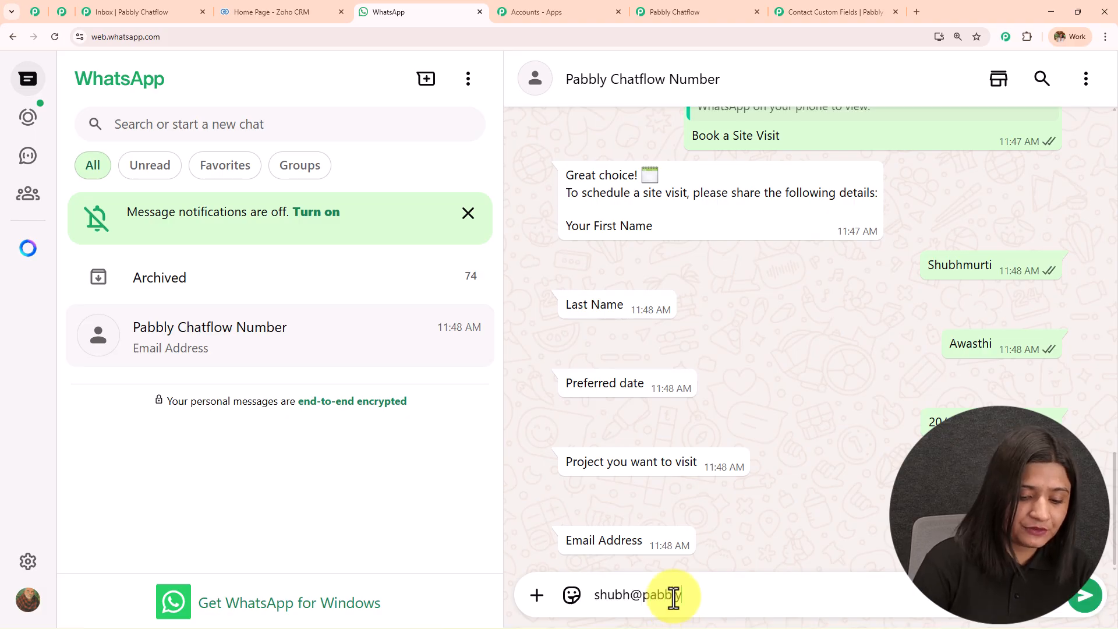
key("Return")
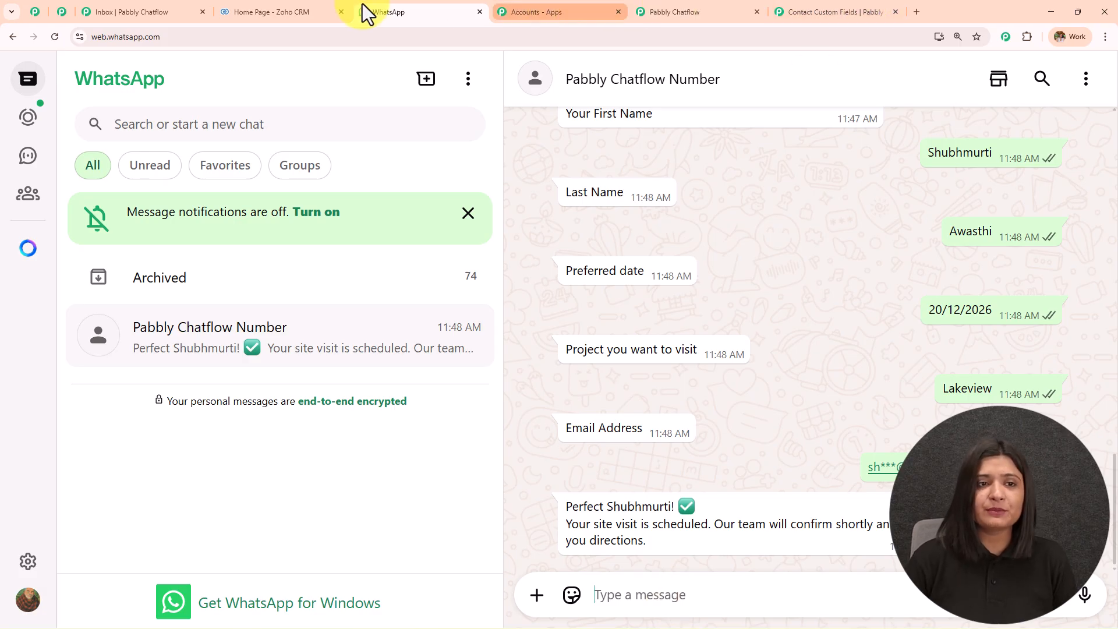
Reload the Zoho CRM Leads list and open the newest lead's record.
left_click(274, 4)
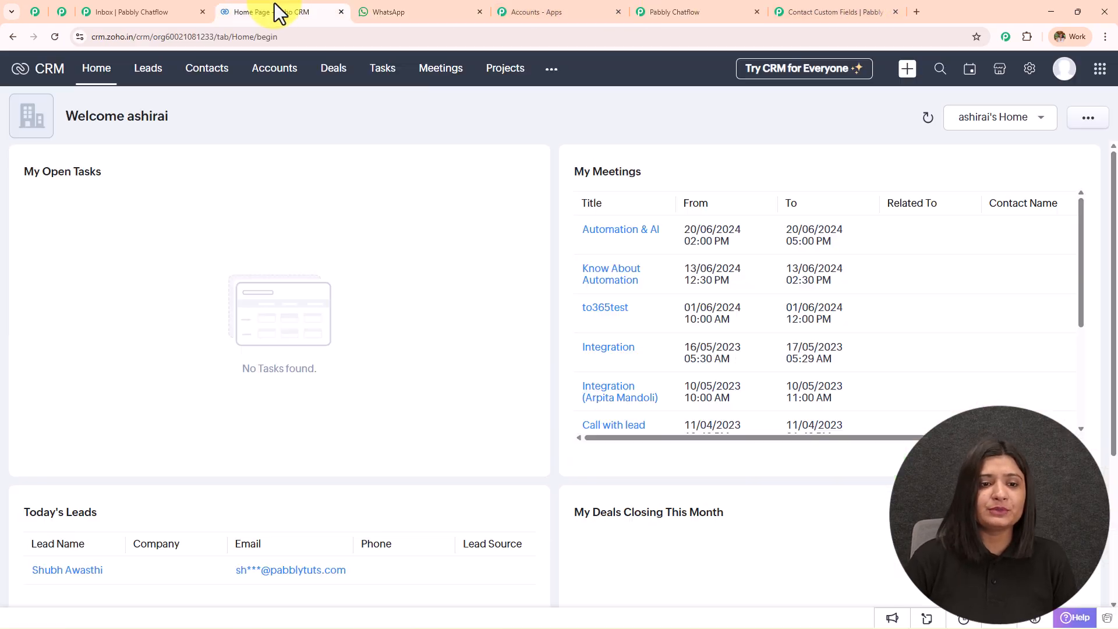
left_click(163, 76)
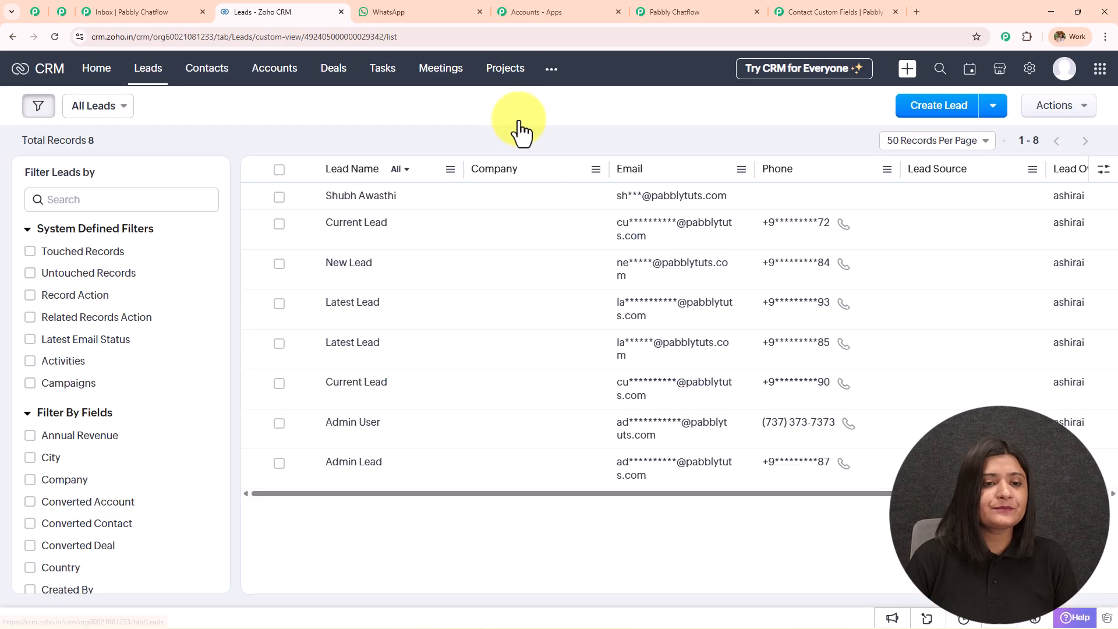
left_click(52, 36)
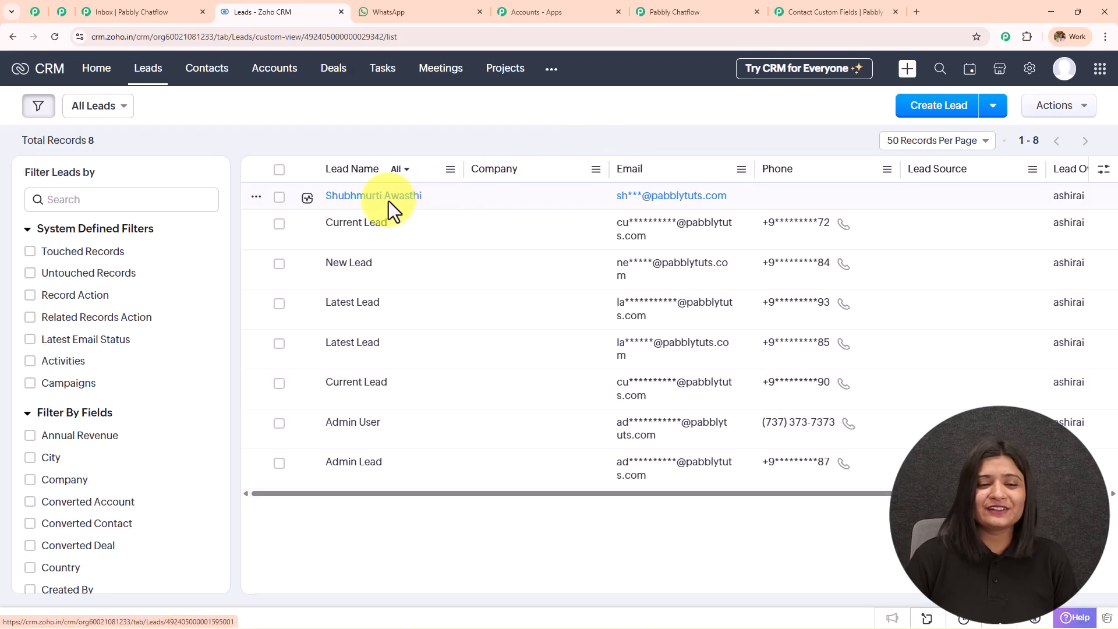
left_click(388, 202)
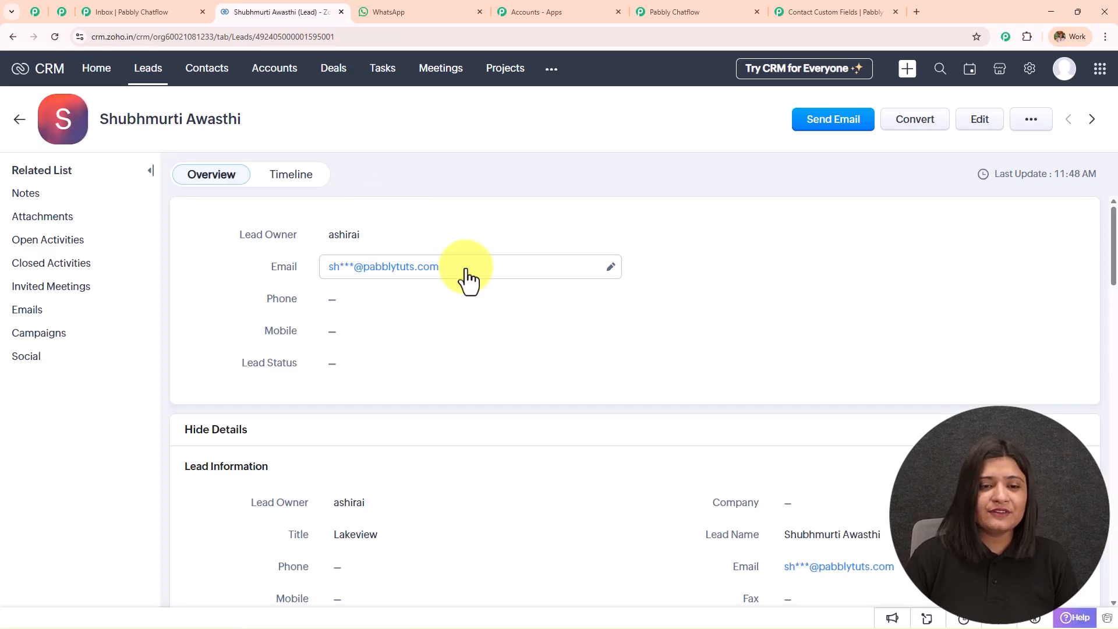
Verify the lead's email, Title Lakeview and Description 20/12/2026.
left_click(603, 269)
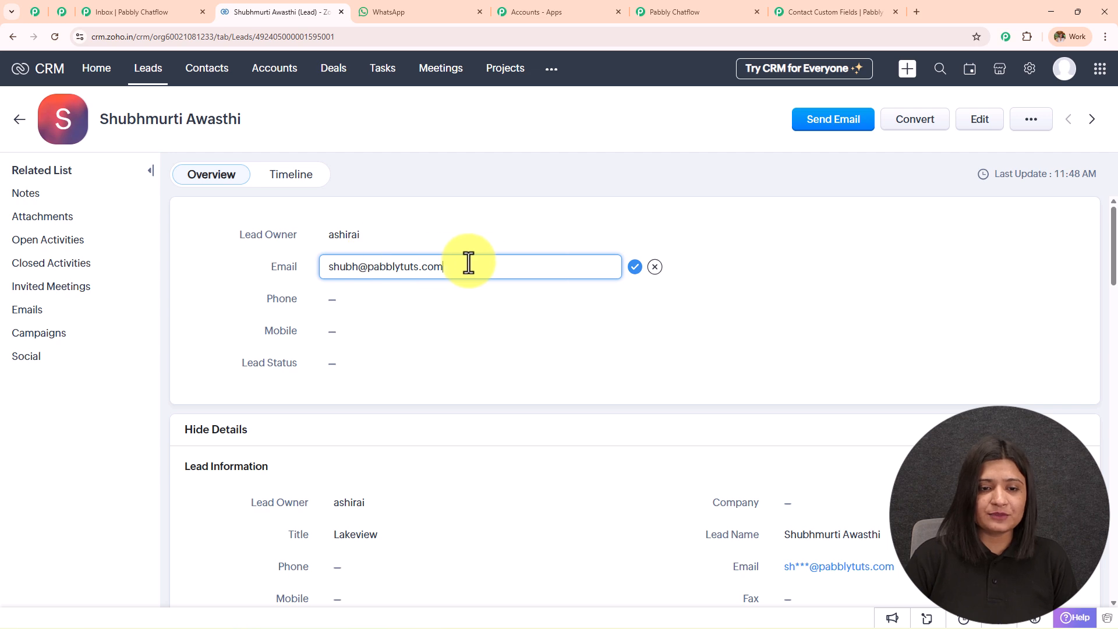
scroll(800, 244, "down", 5)
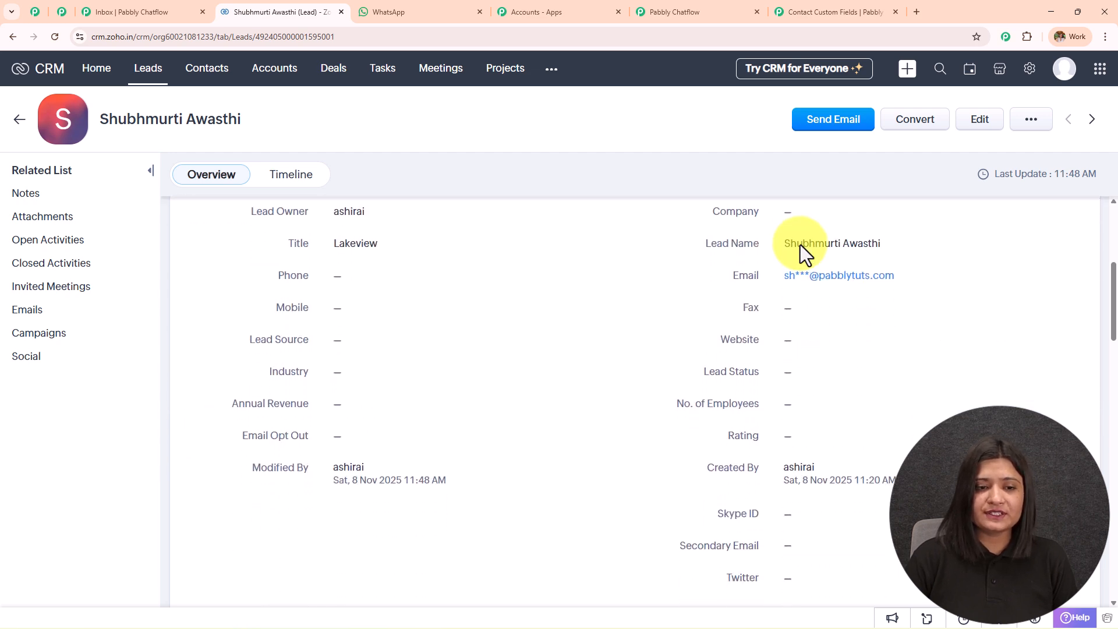
left_click_drag(324, 250, 436, 248)
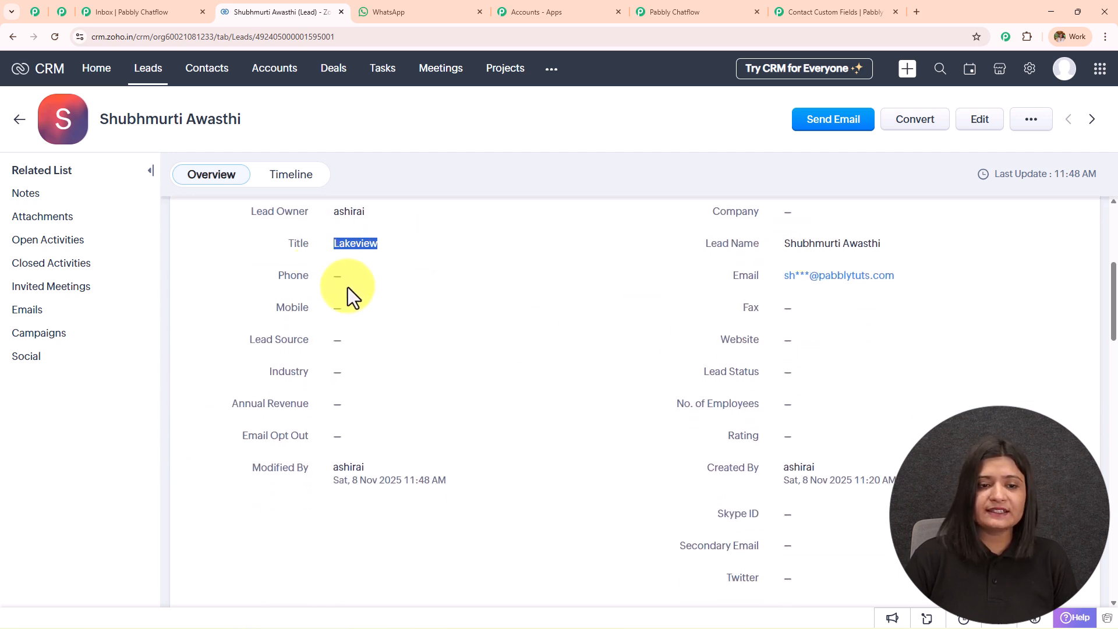
scroll(563, 298, "down", 8)
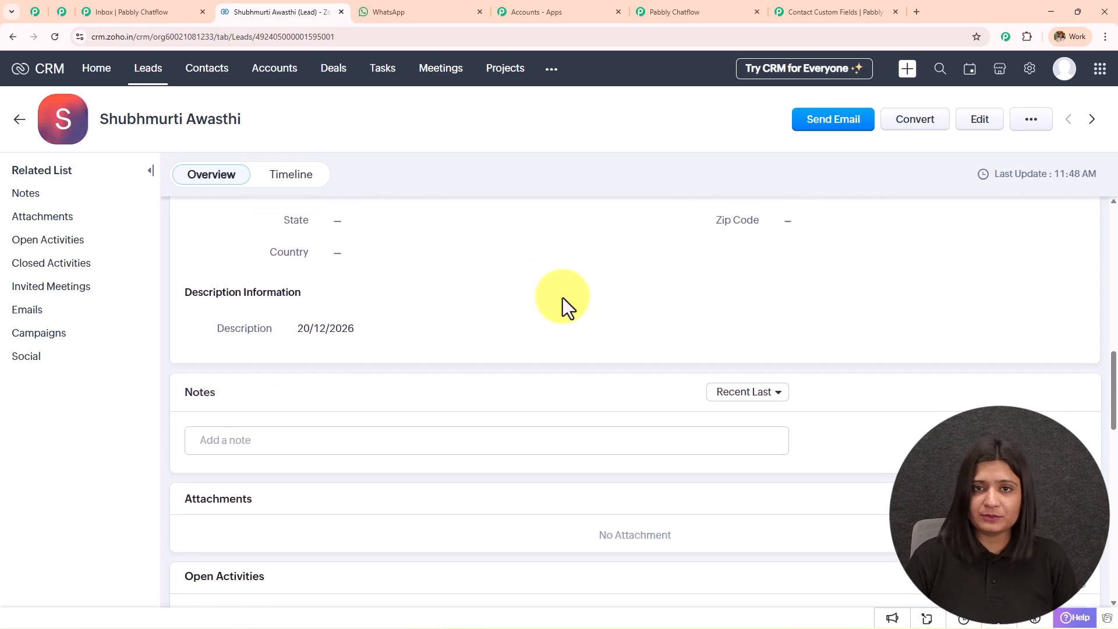
triple_click(361, 330)
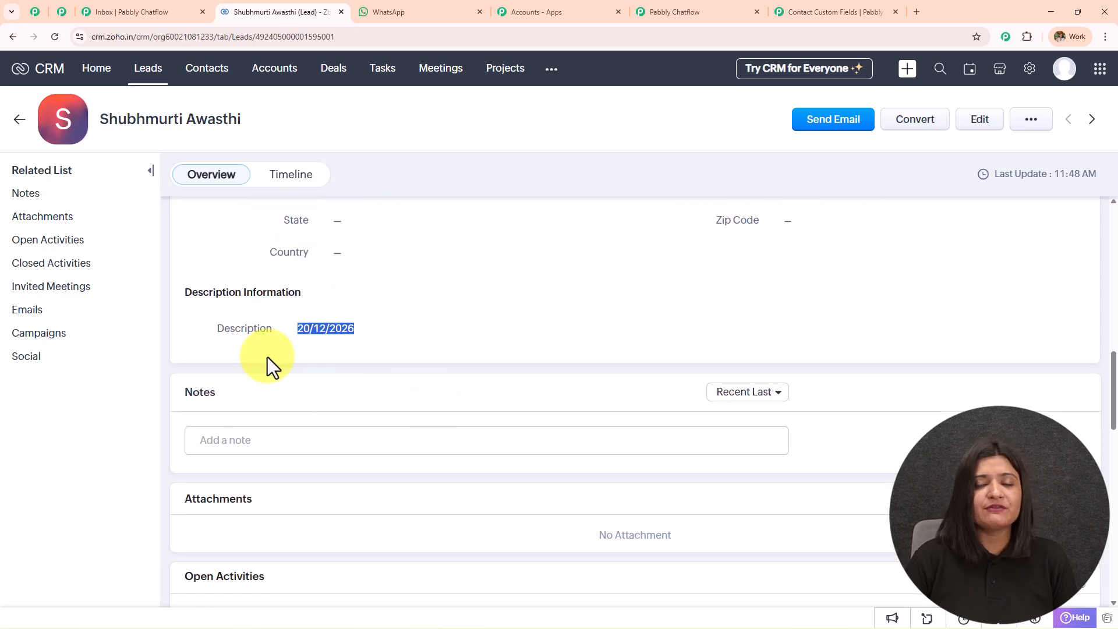
left_click(690, 9)
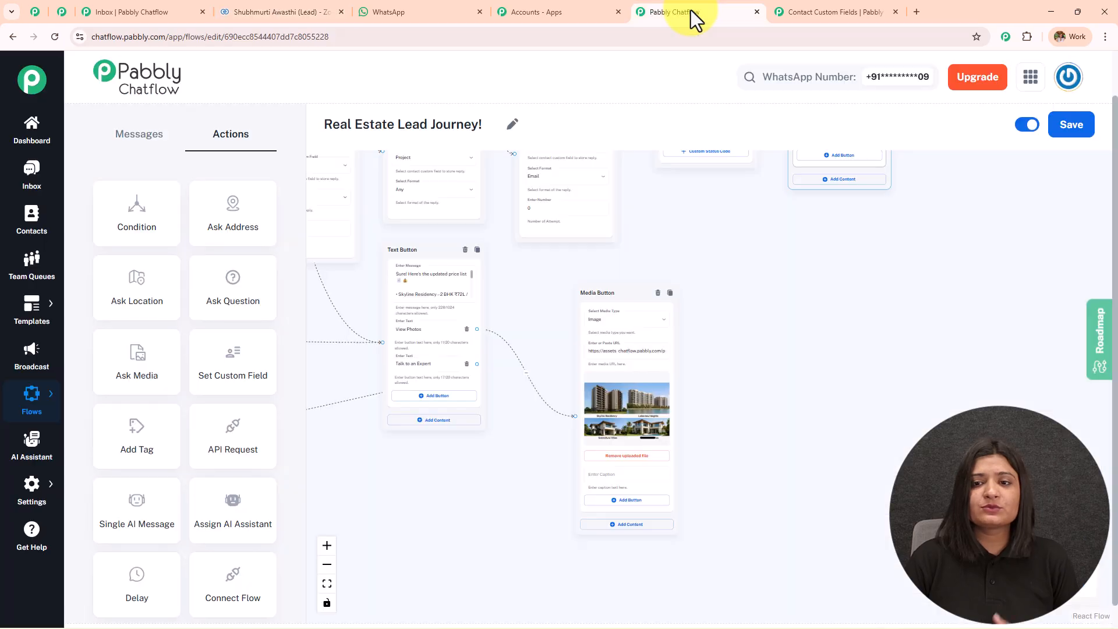
scroll(986, 387, "down", 5)
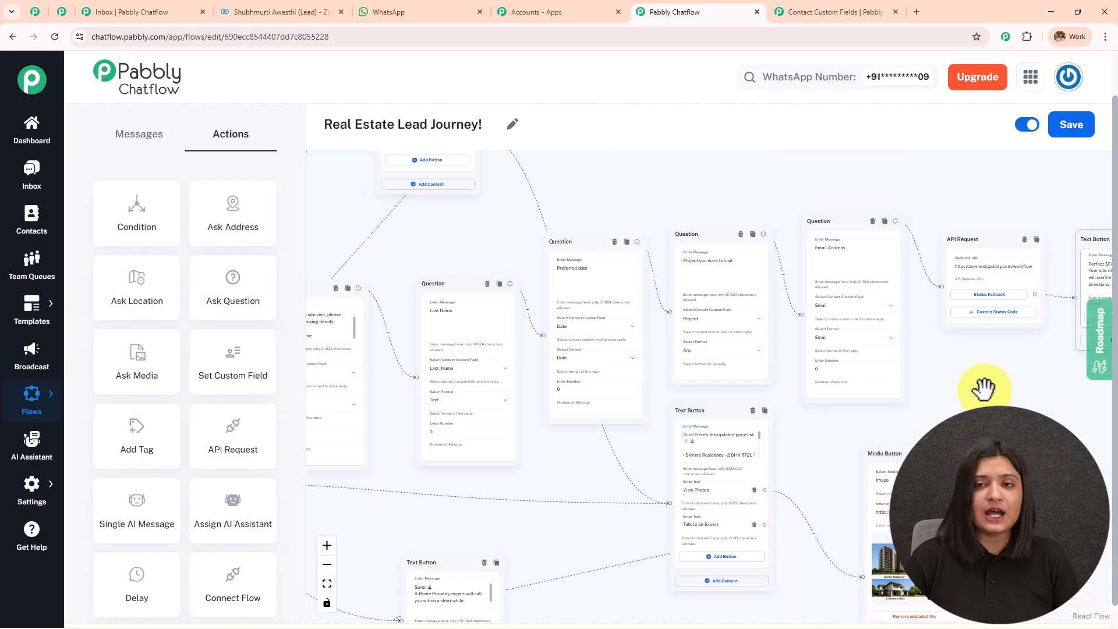
scroll(507, 313, "up", 3)
scroll(508, 313, "up", 3)
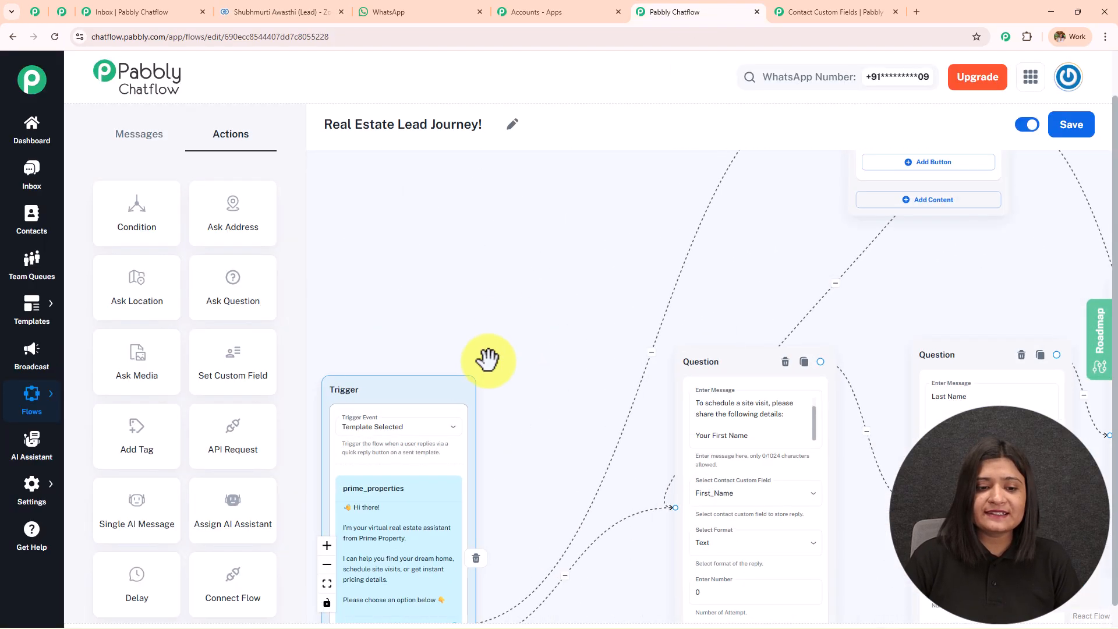
left_click_drag(491, 349, 530, 260)
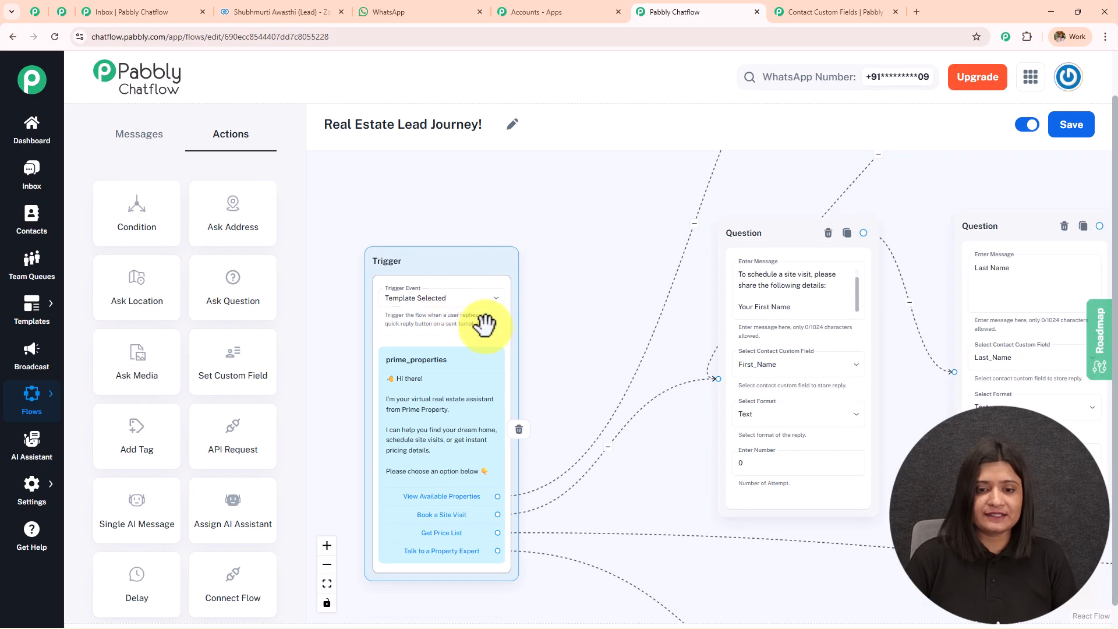
scroll(513, 314, "down", 3)
left_click_drag(605, 188, 600, 141)
scroll(536, 362, "up", 3)
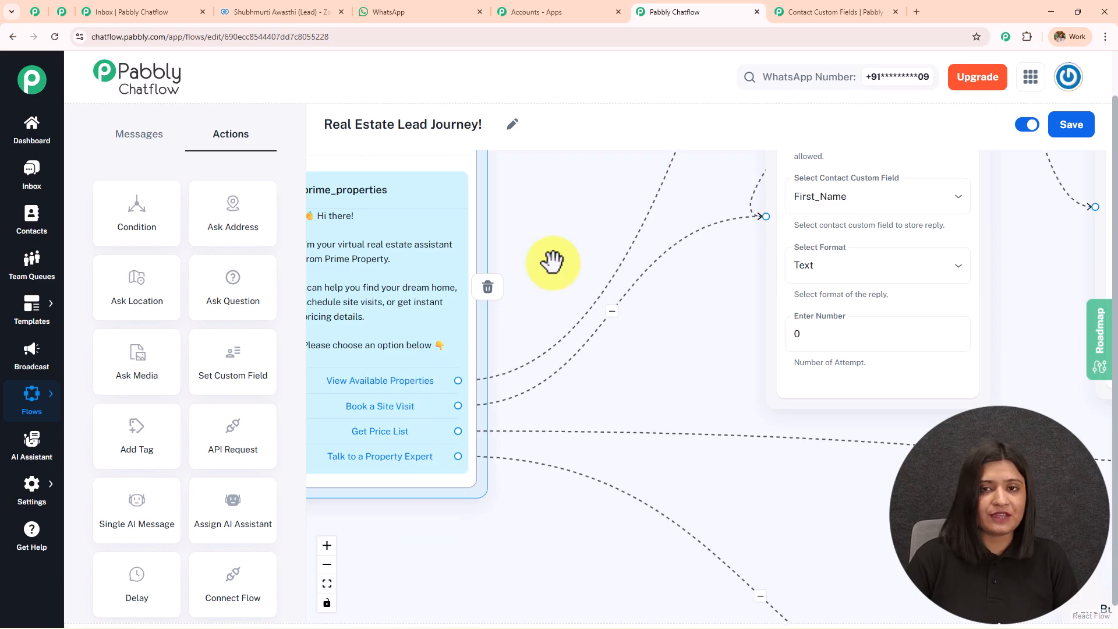
scroll(541, 361, "down", 3)
left_click_drag(592, 284, 340, 493)
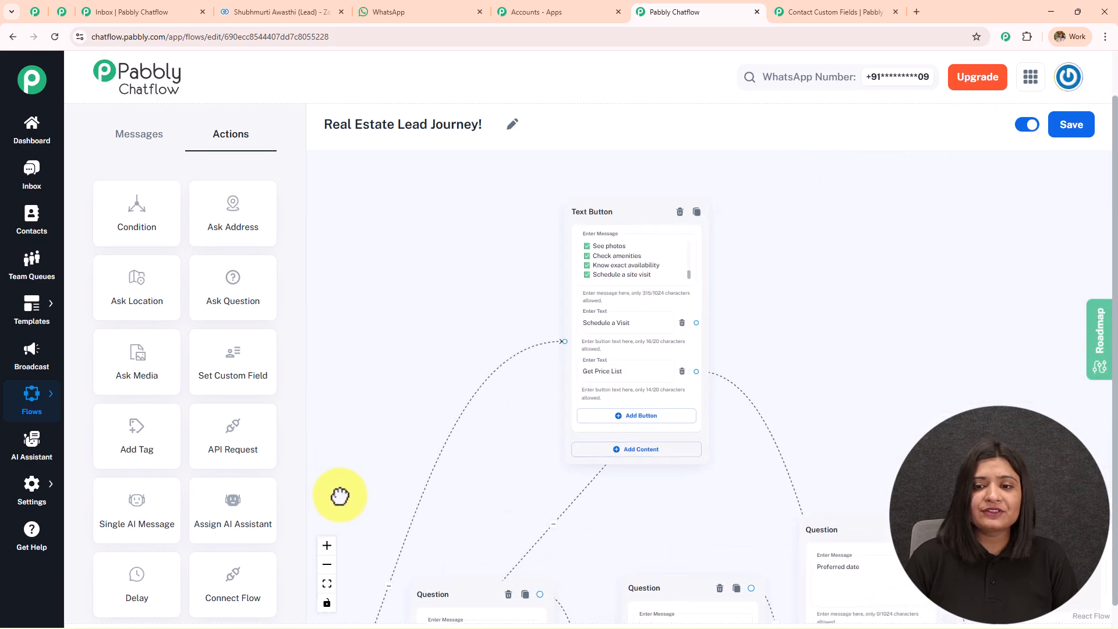
left_click_drag(531, 611, 664, 281)
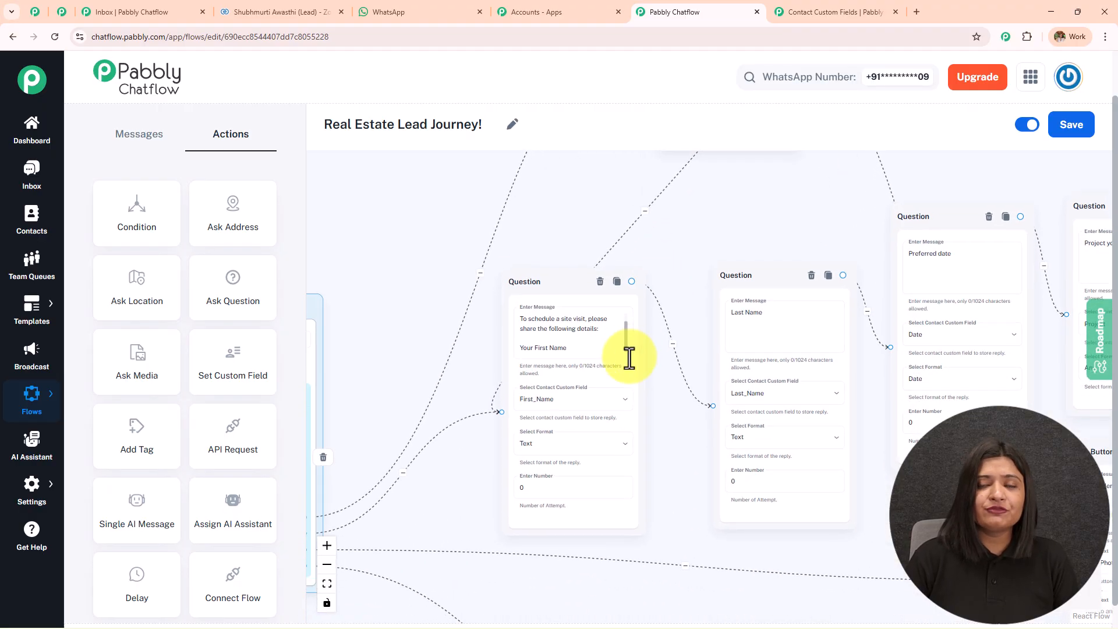
left_click_drag(641, 444, 631, 316)
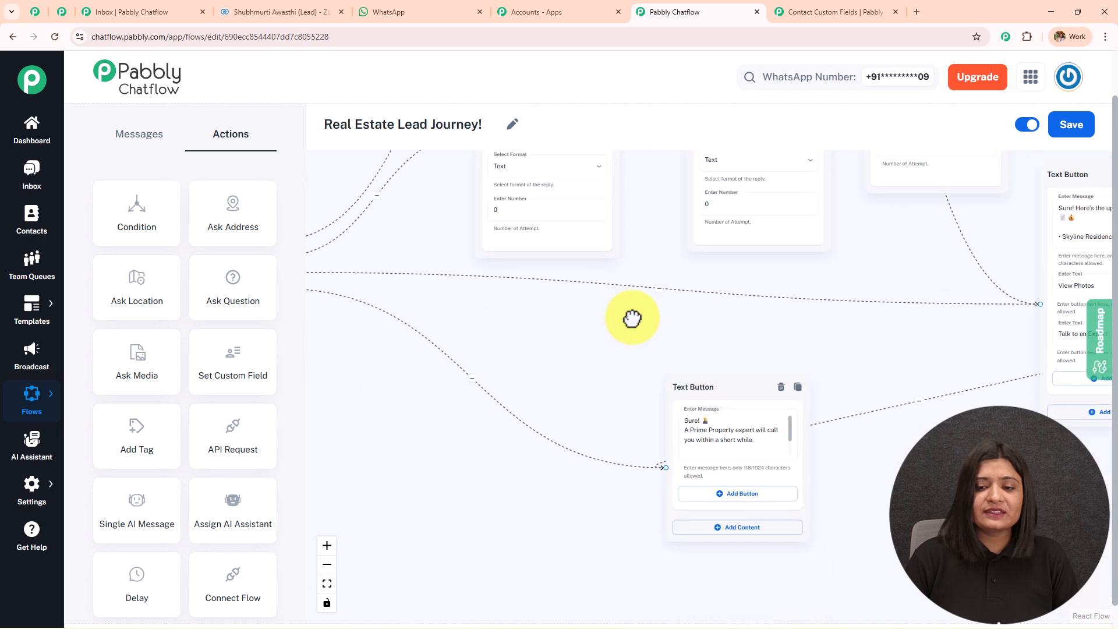
left_click_drag(561, 337, 362, 412)
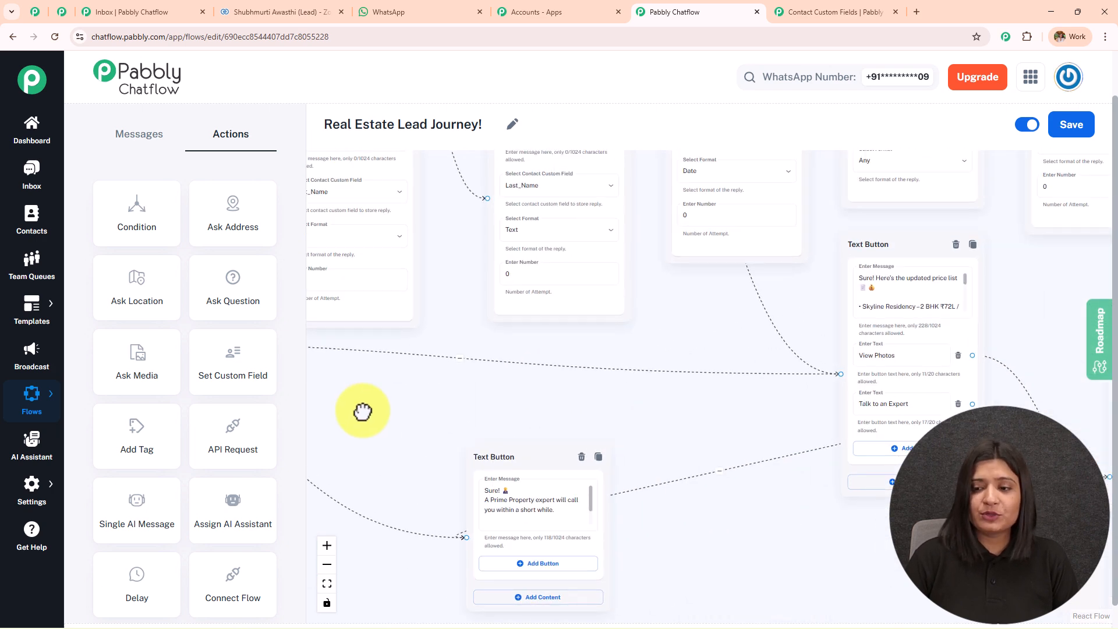
left_click_drag(749, 467, 538, 488)
scroll(524, 487, "down", 5)
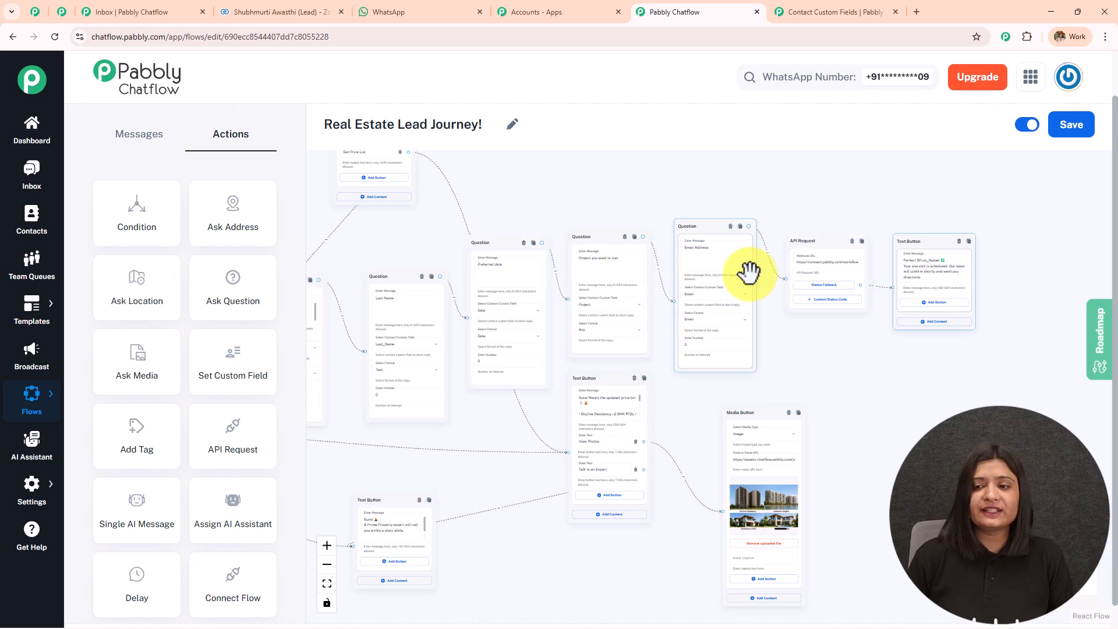
left_click(38, 14)
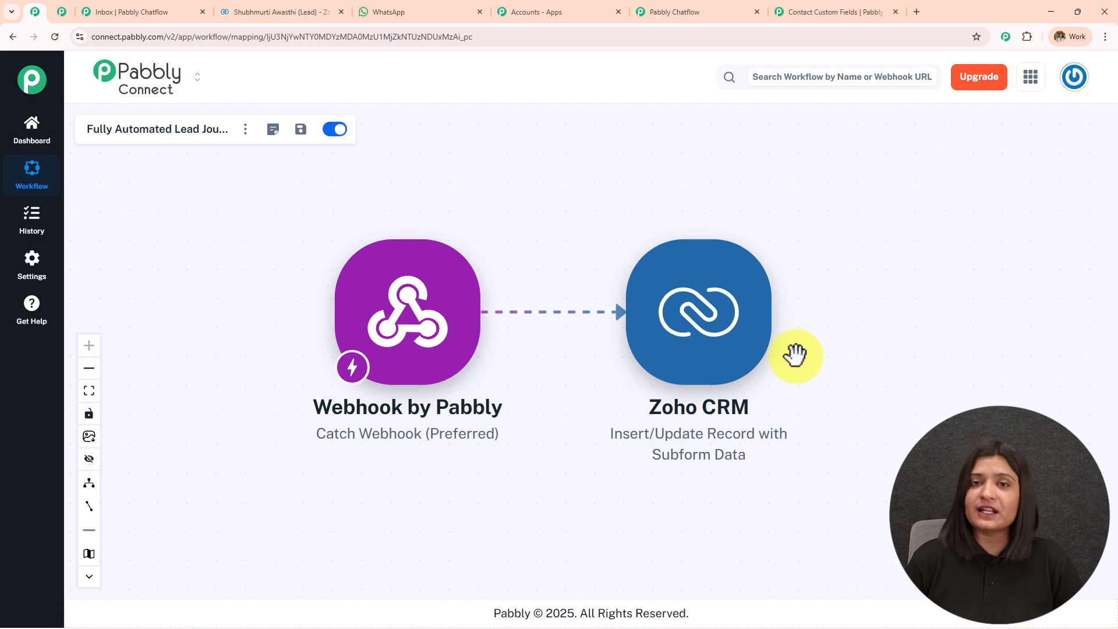
left_click(722, 11)
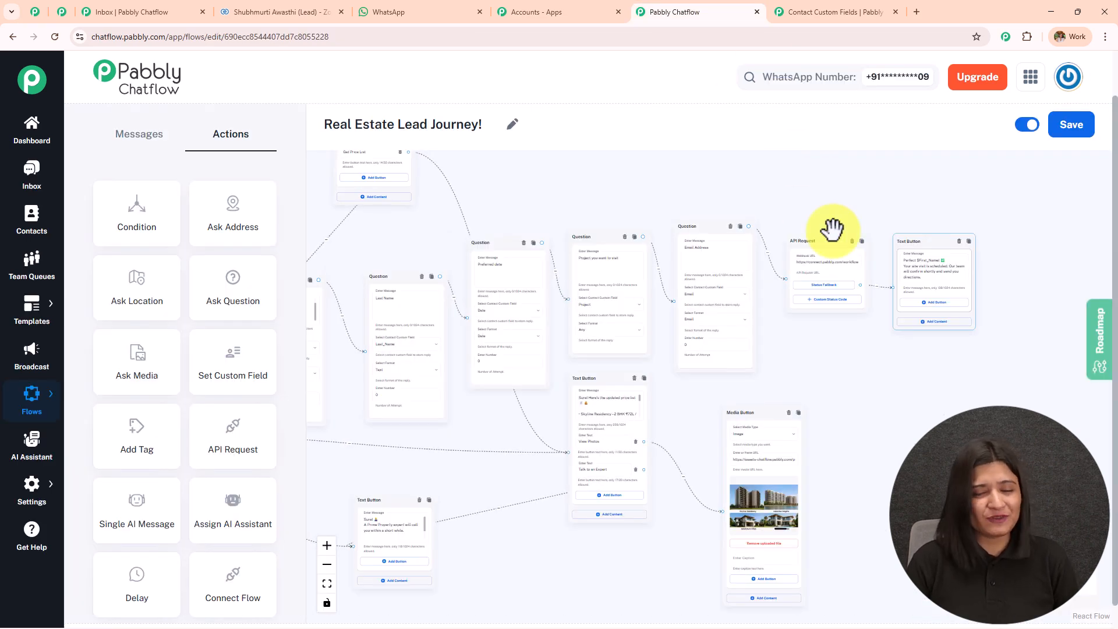